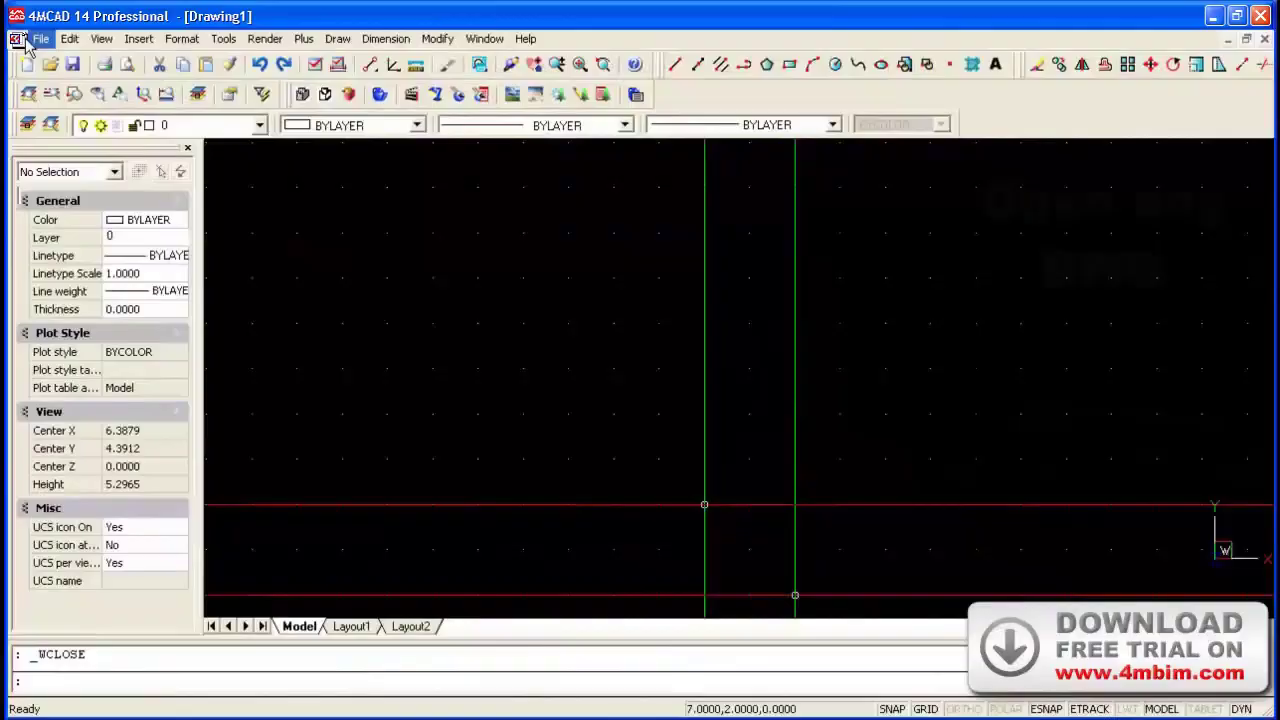
Open recent file NEW_MALL.dwg and zoom the view to frame its building elevations.
click(40, 38)
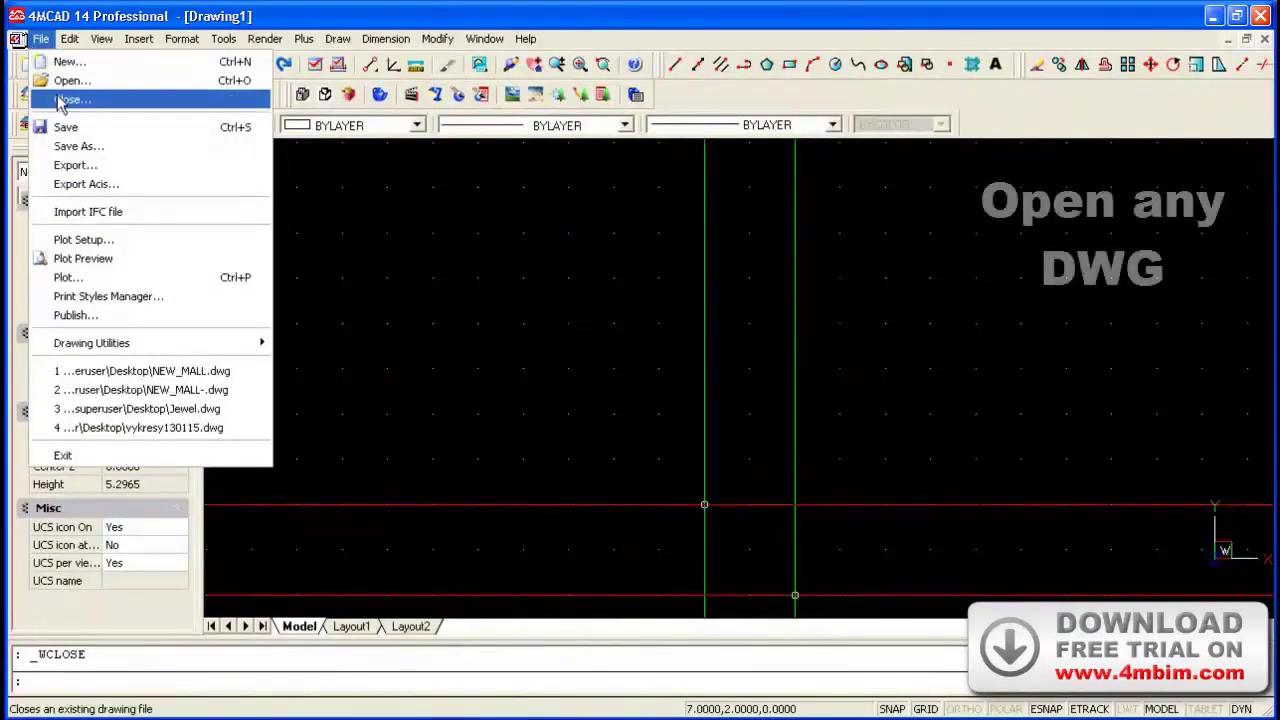
click(118, 371)
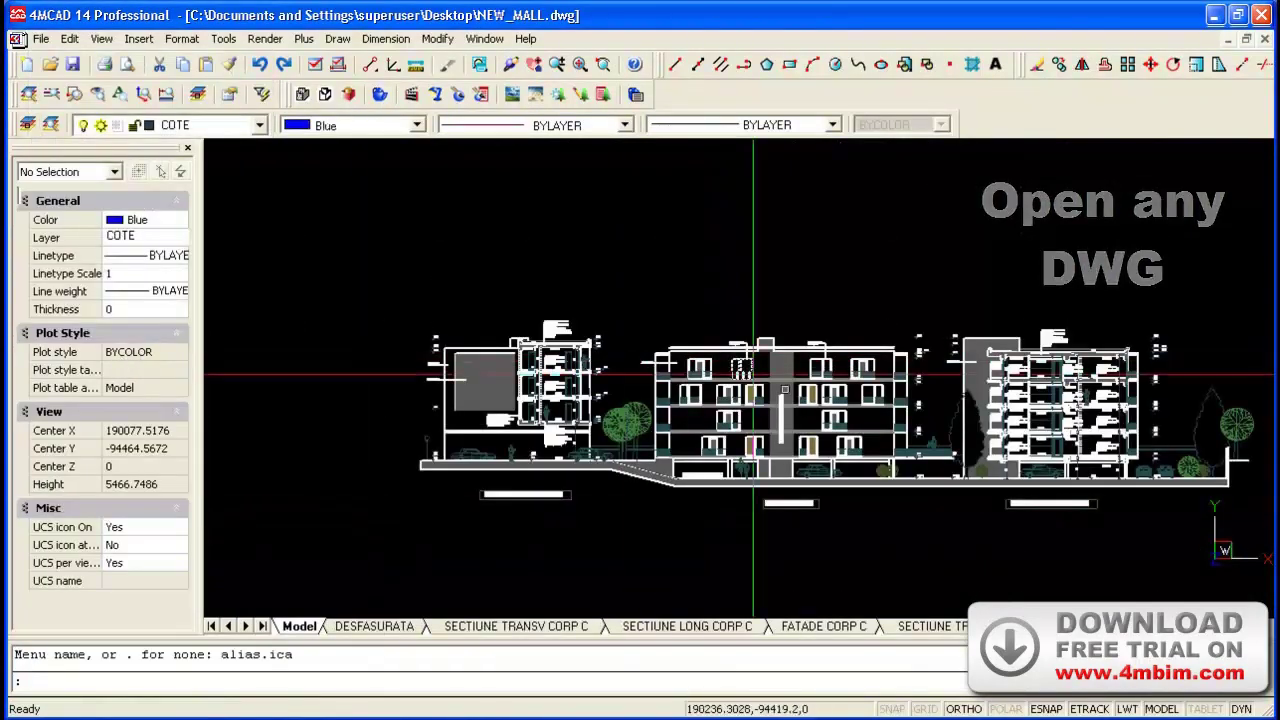
scroll(722, 400, up, 2)
scroll(722, 400, down, 3)
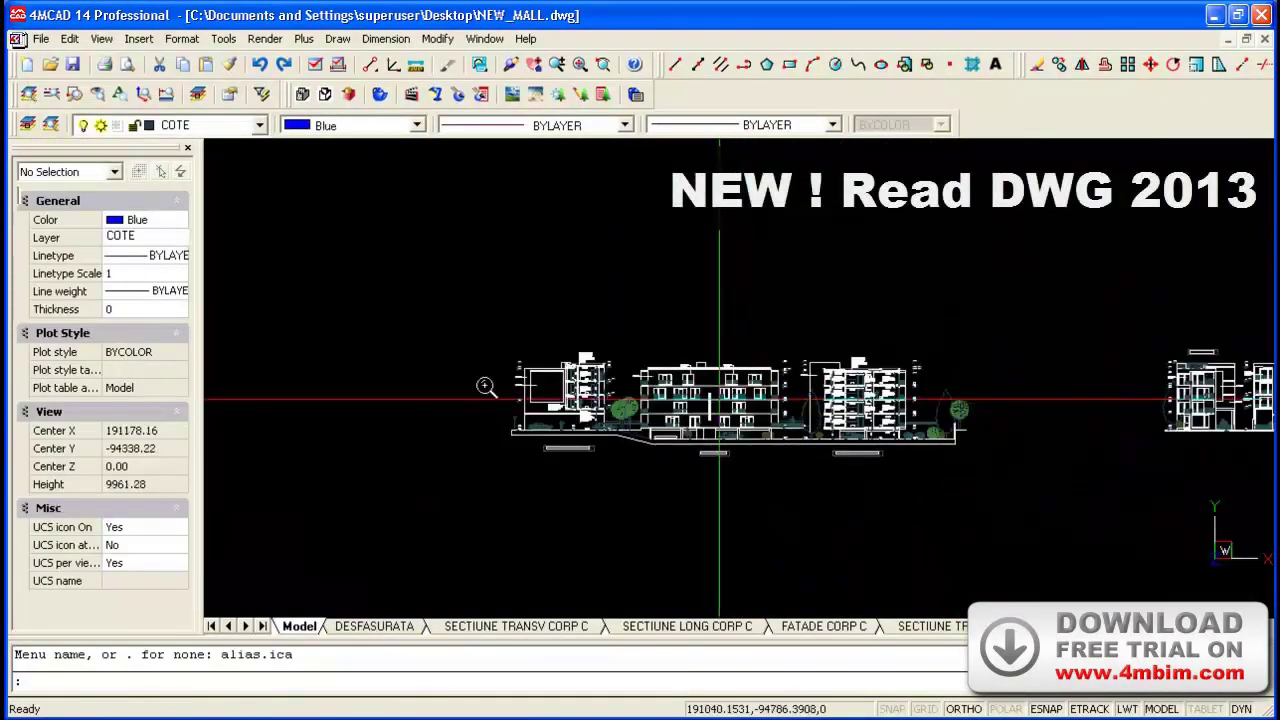
scroll(414, 380, down, 2)
scroll(919, 420, up, 3)
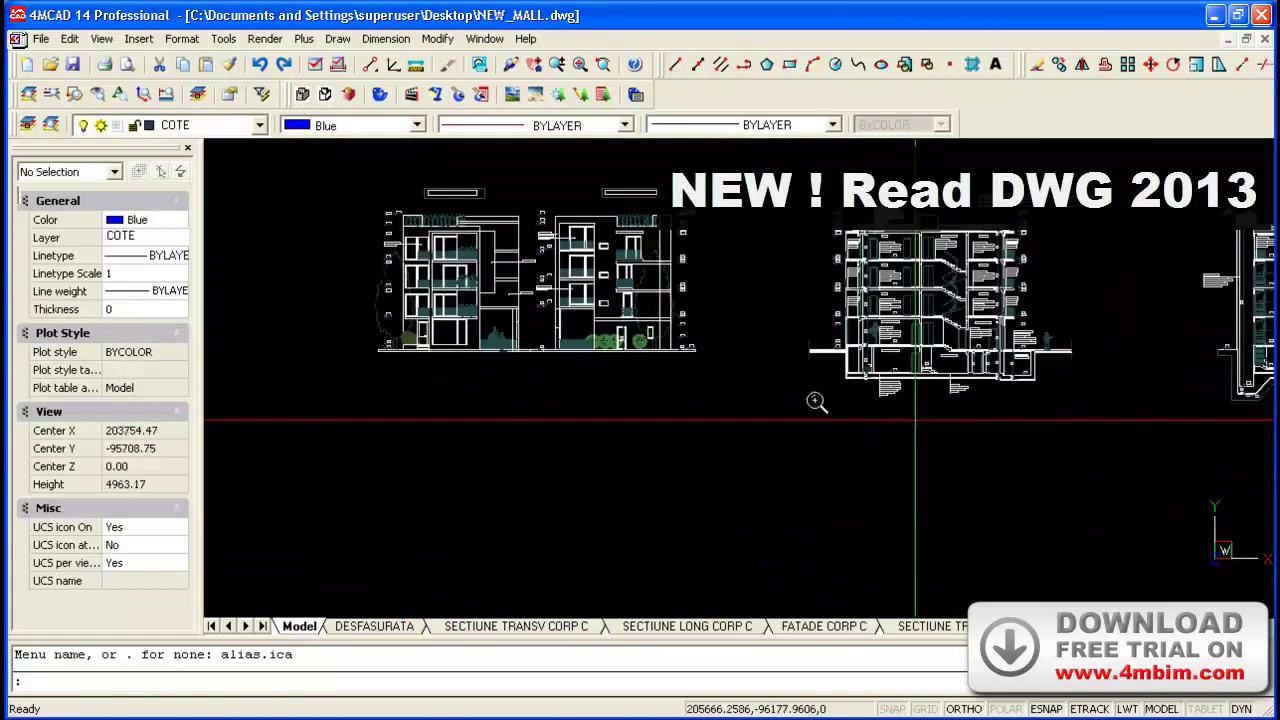
scroll(814, 400, up, 2)
On the SECTIUNE TRANSV CORP C layout, drag a viewport corner down to make a slanted edge.
click(404, 622)
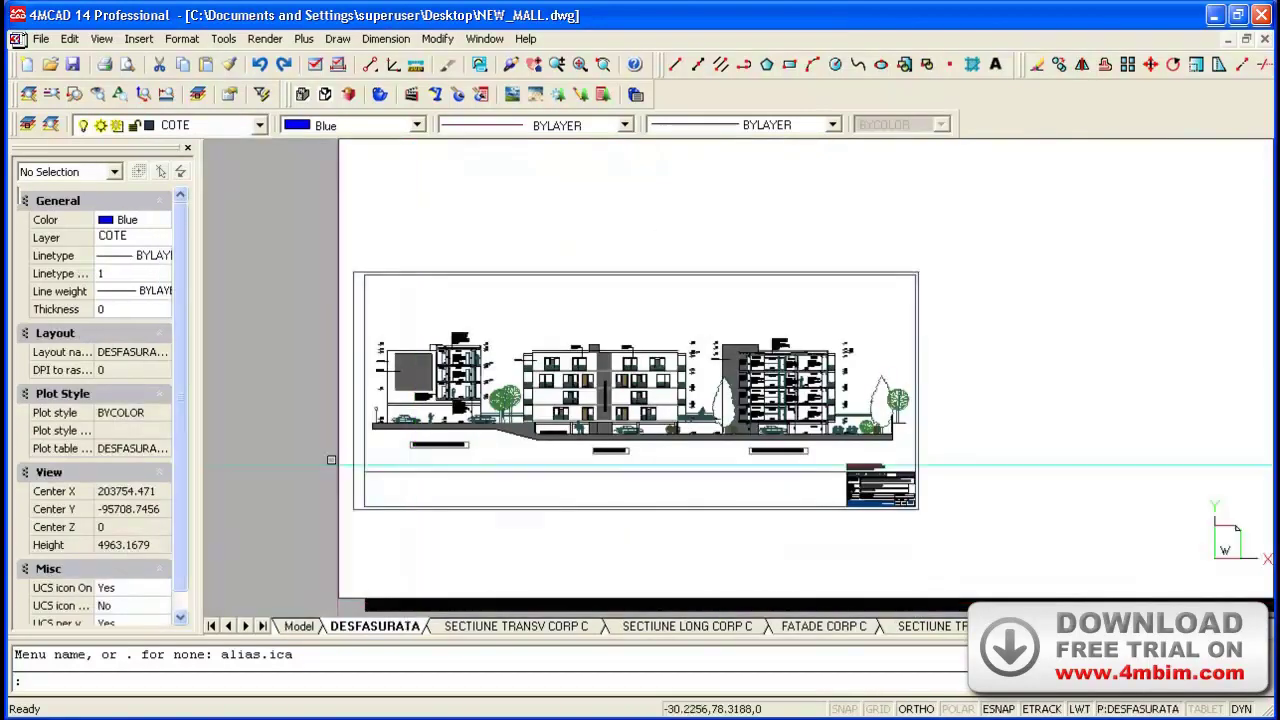
scroll(380, 515, down, 2)
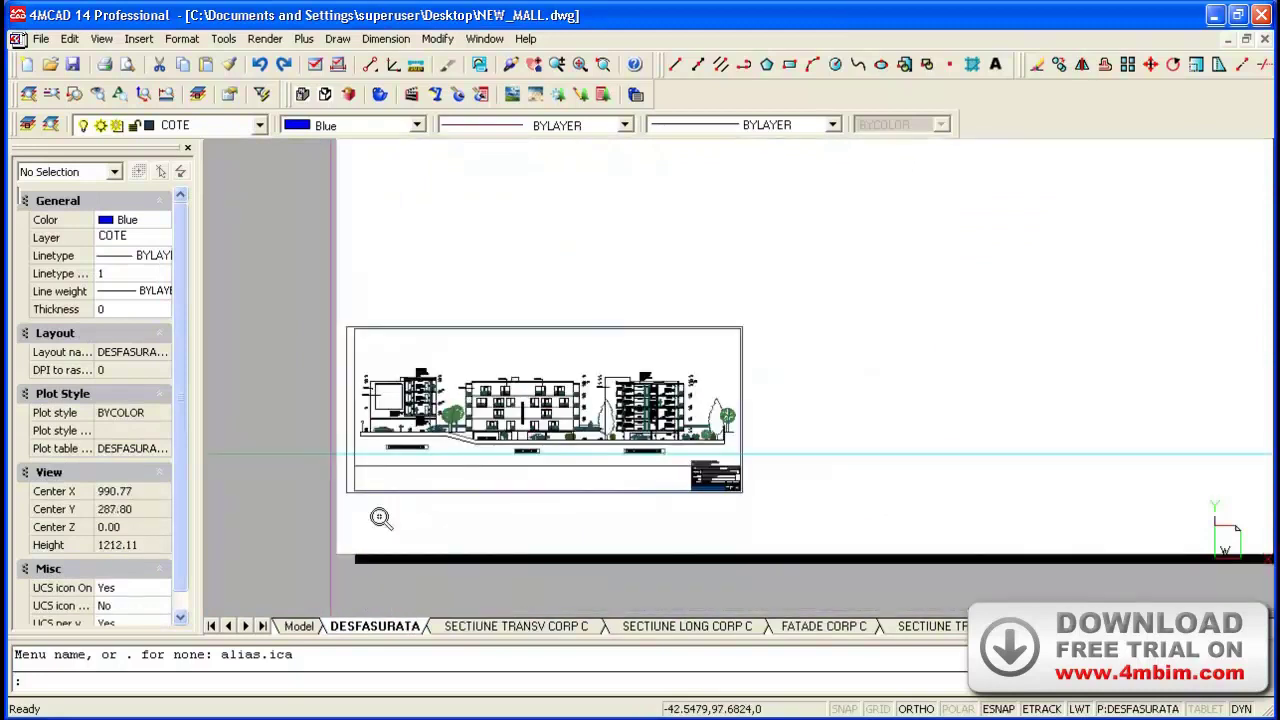
click(455, 627)
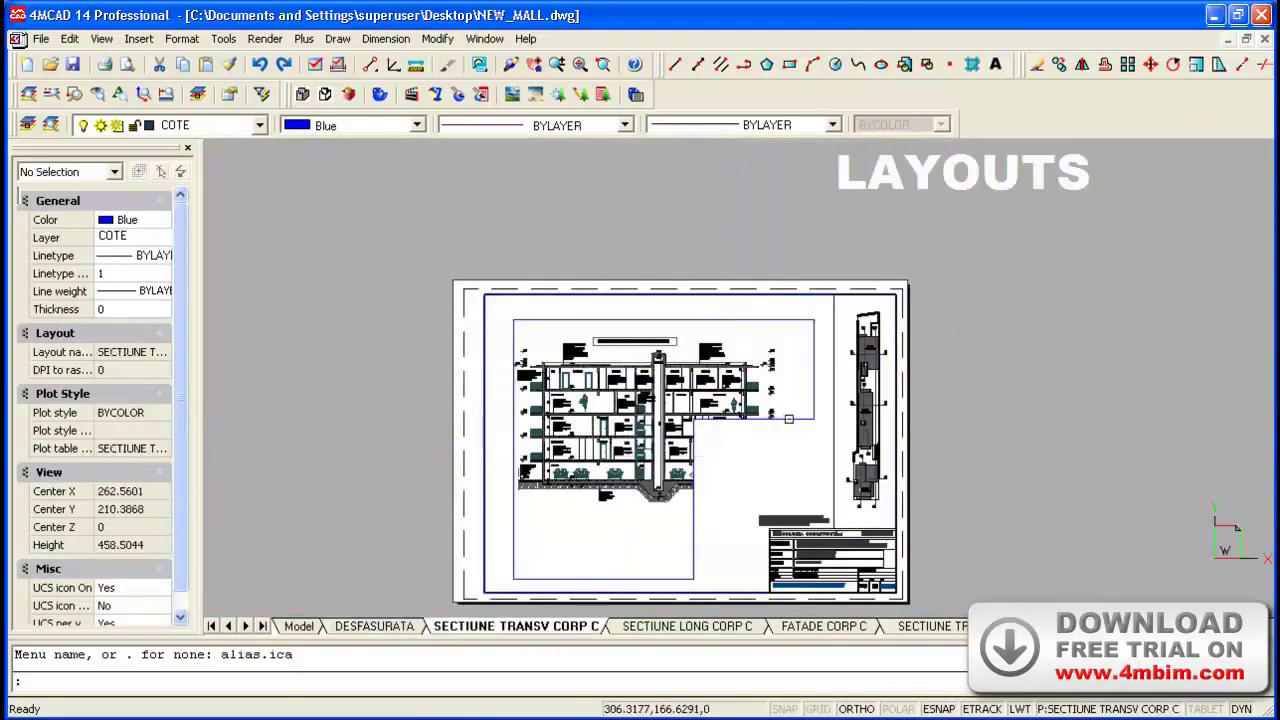
click(814, 419)
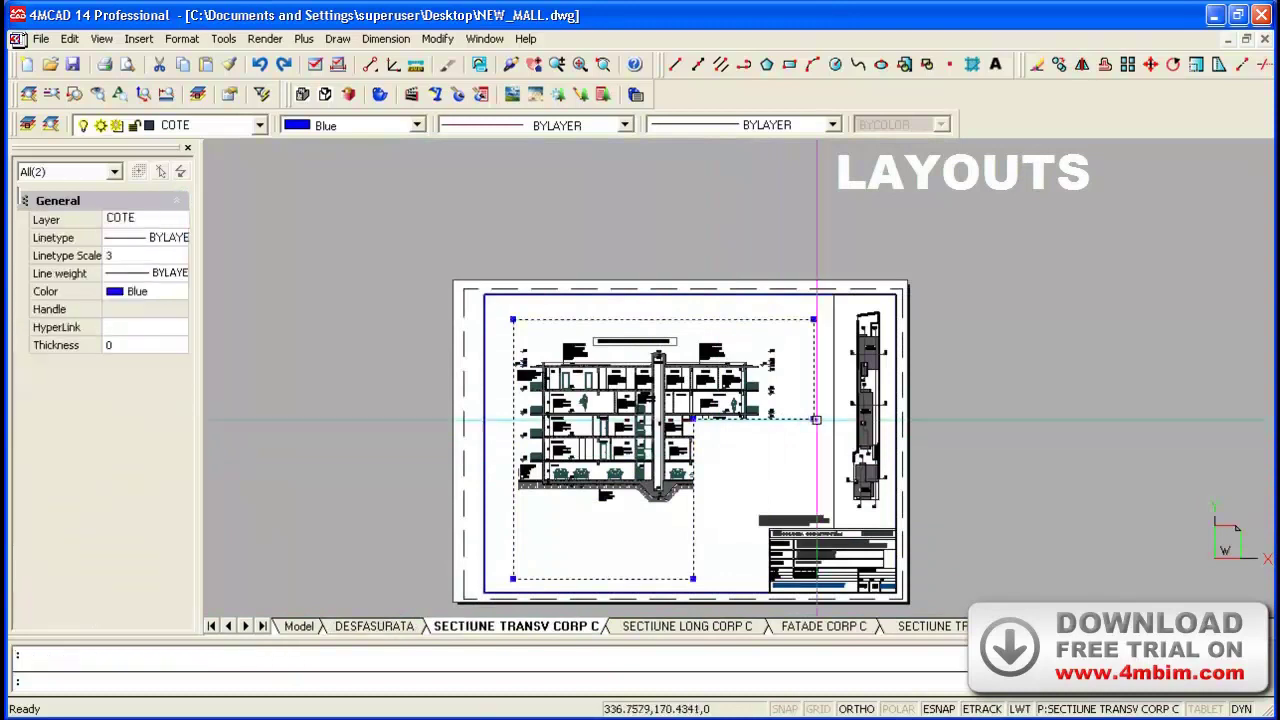
click(814, 419)
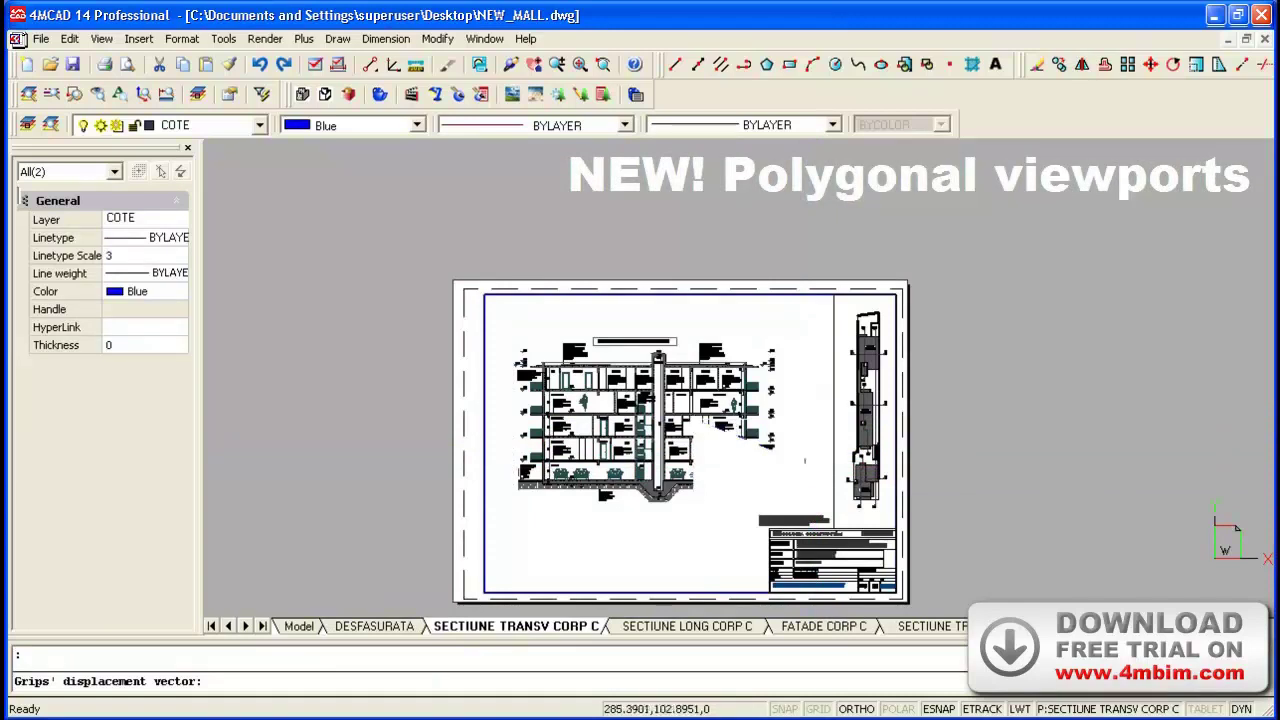
click(813, 467)
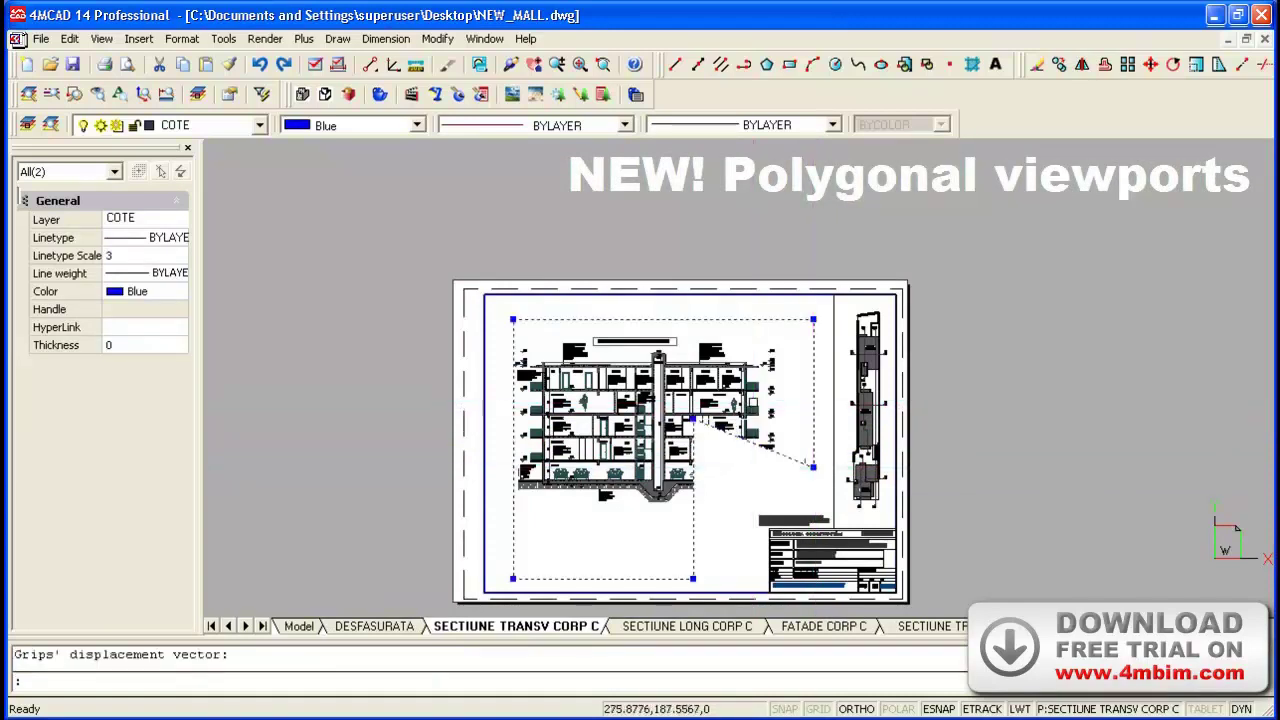
Zoom in on the section inside the viewport, then show the SECTIUNE LONG CORP C layout.
scroll(752, 402, up, 2)
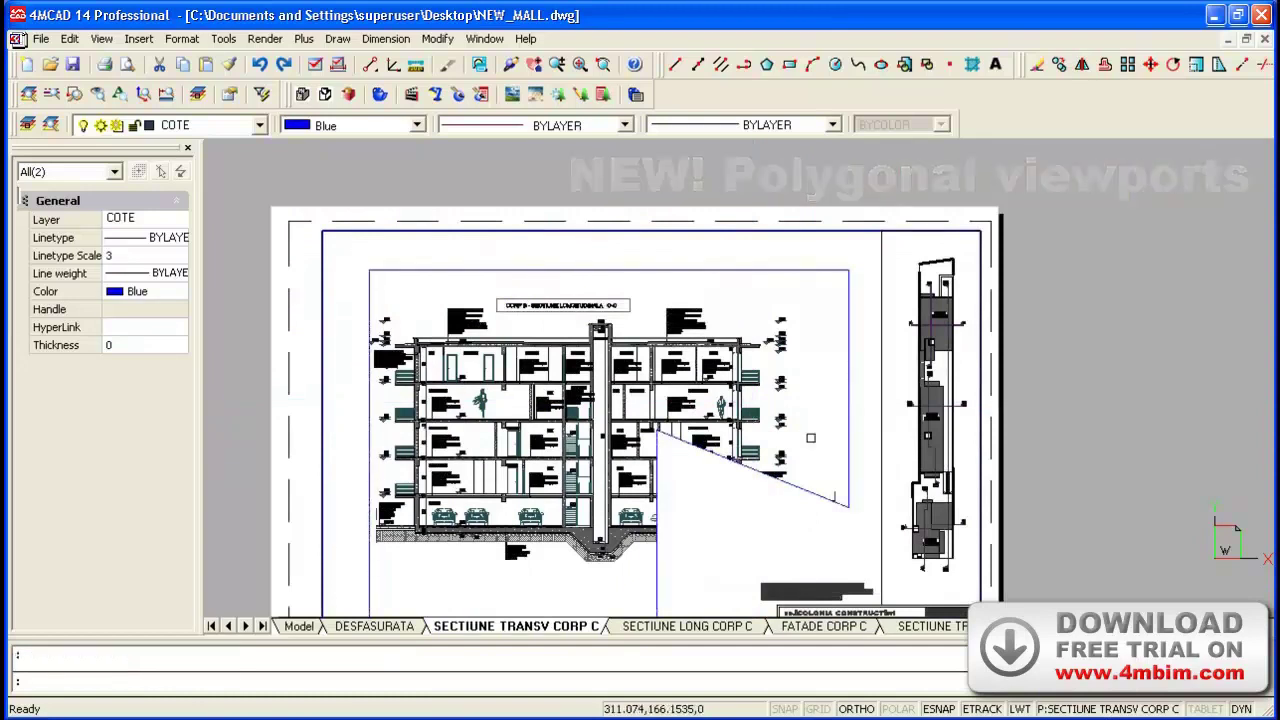
double_click(808, 437)
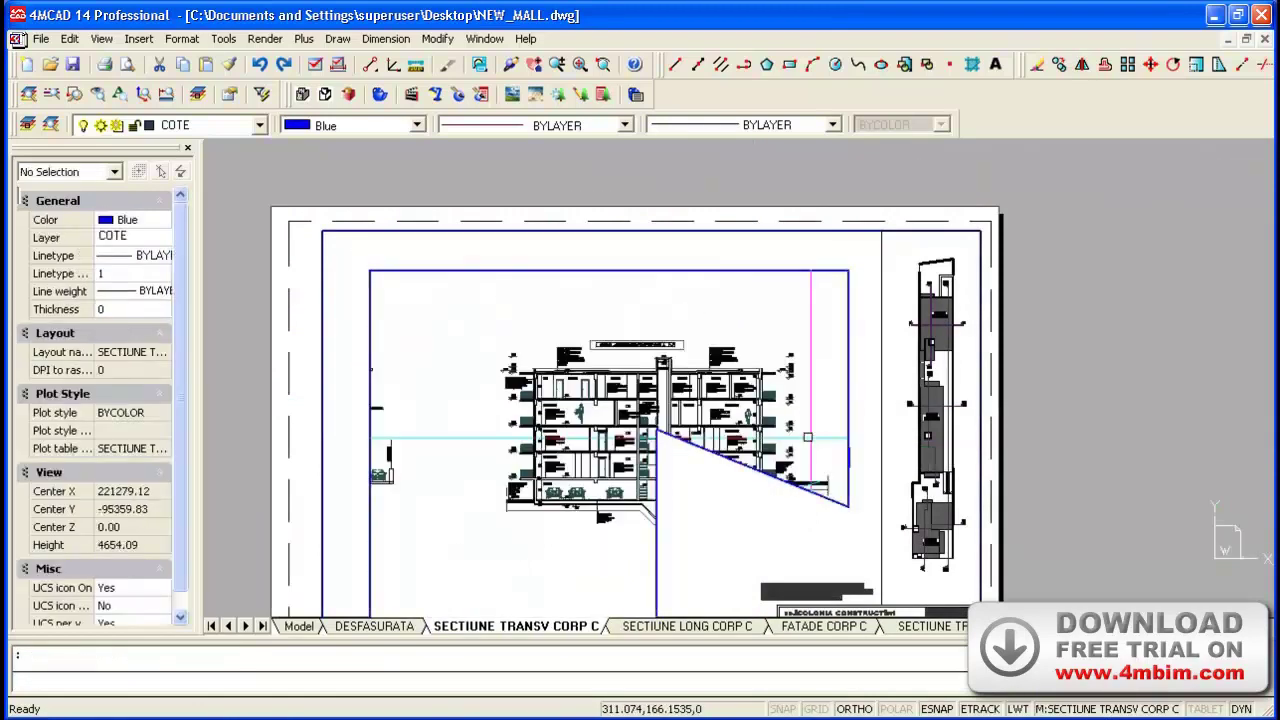
scroll(806, 437, up, 1)
scroll(807, 437, up, 2)
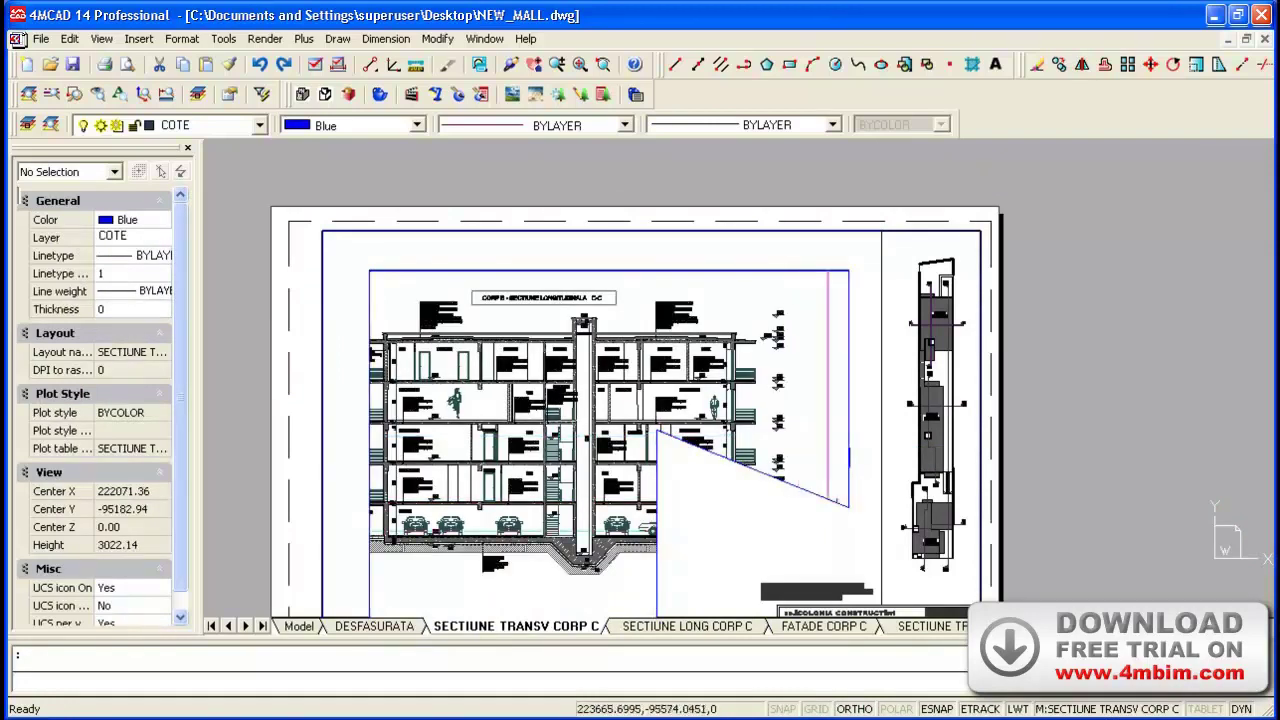
double_click(767, 530)
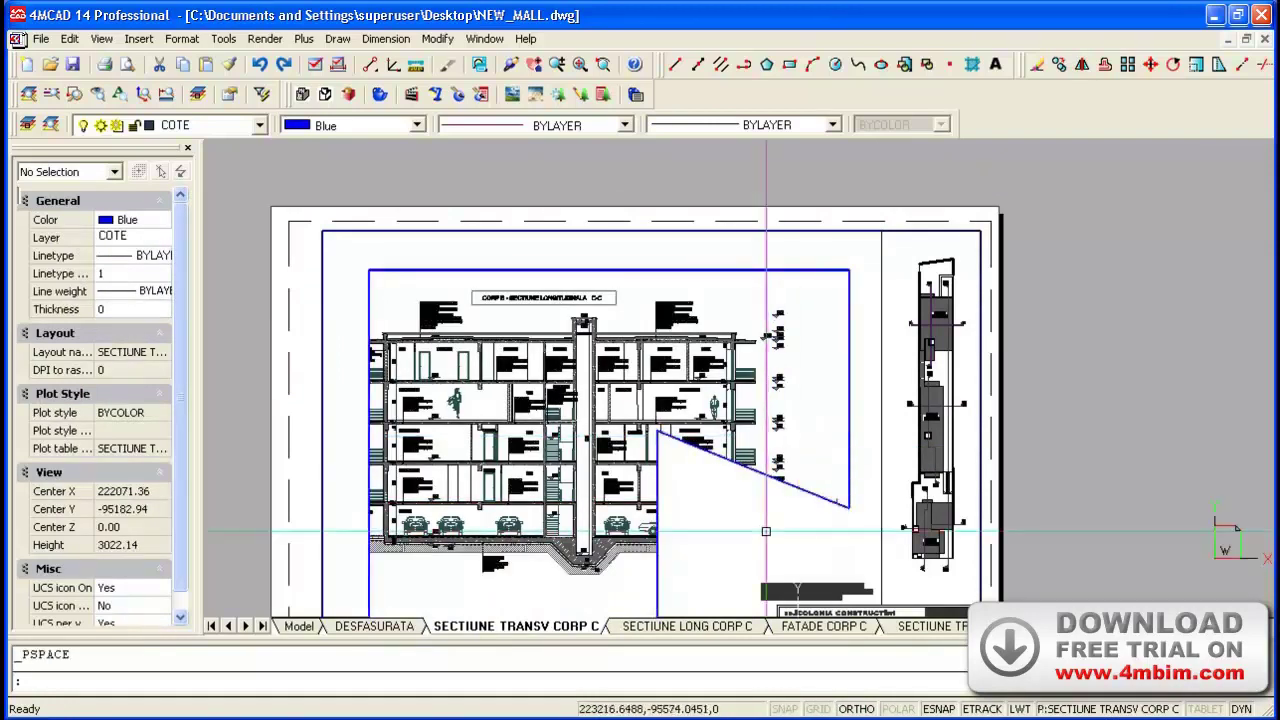
scroll(509, 242, down, 2)
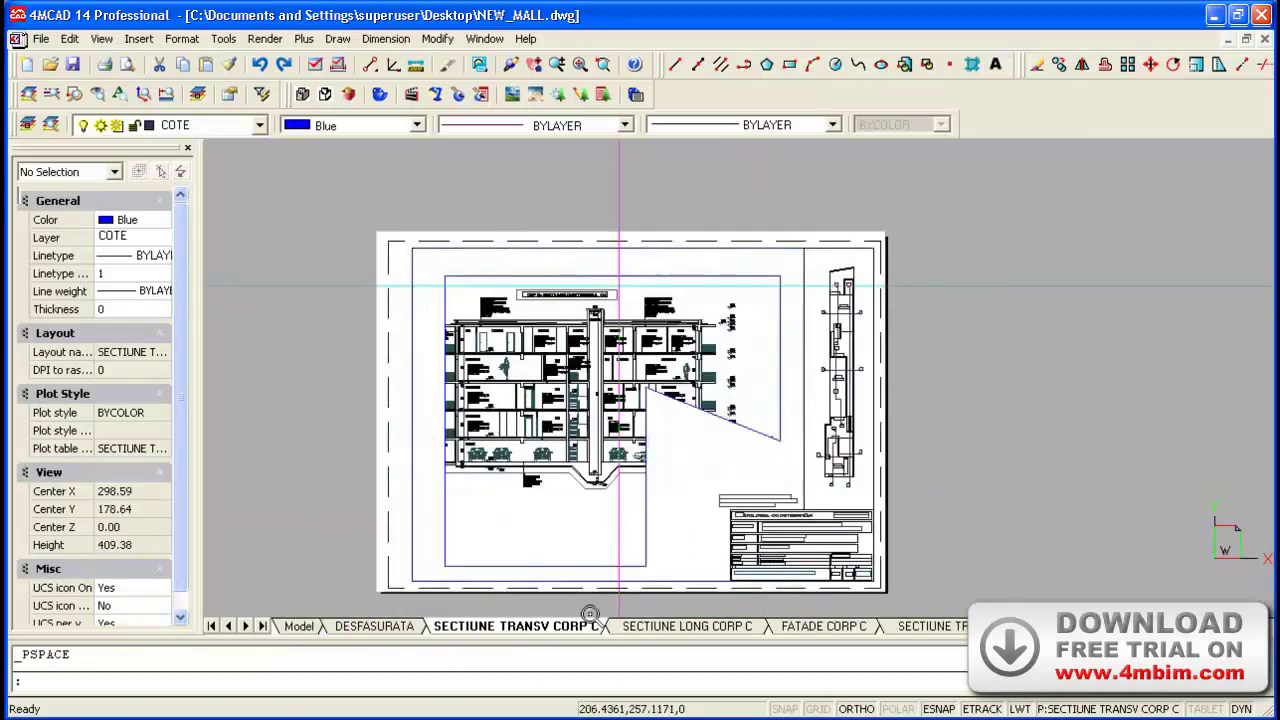
click(657, 625)
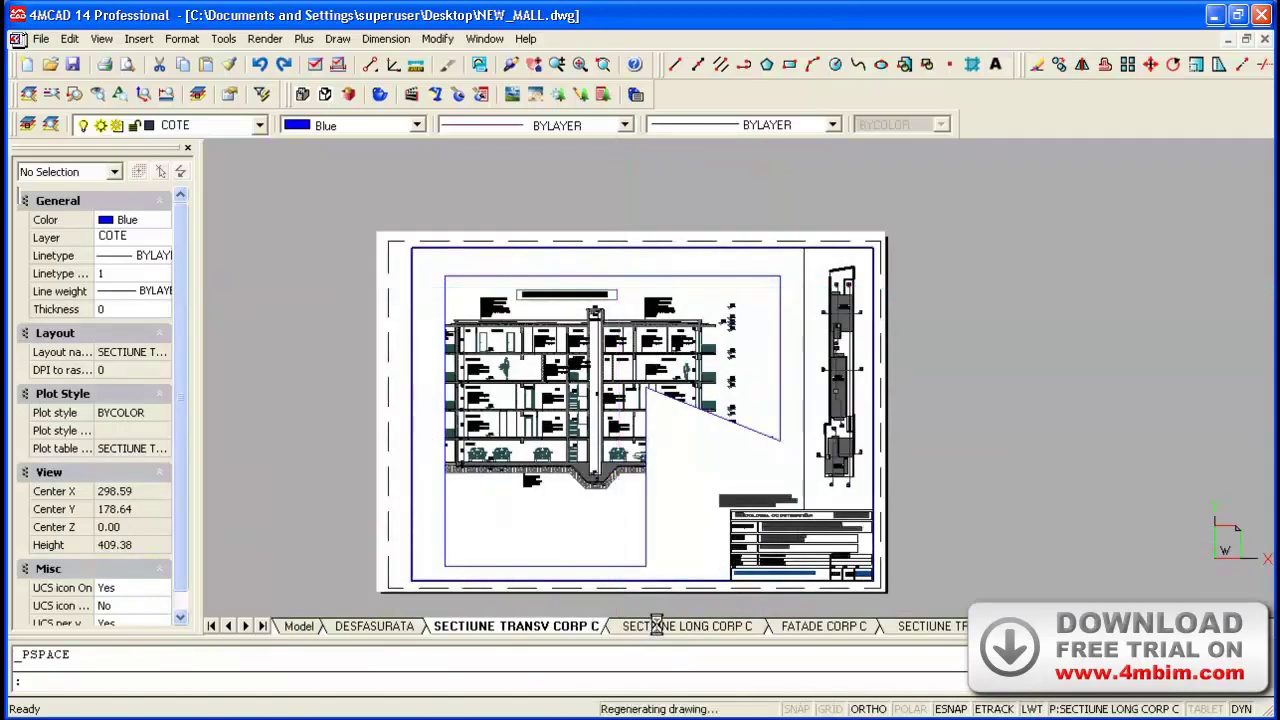
Zoom the layout out slightly, then switch to Model and zoom in on the left facade elevations.
scroll(541, 198, up, 2)
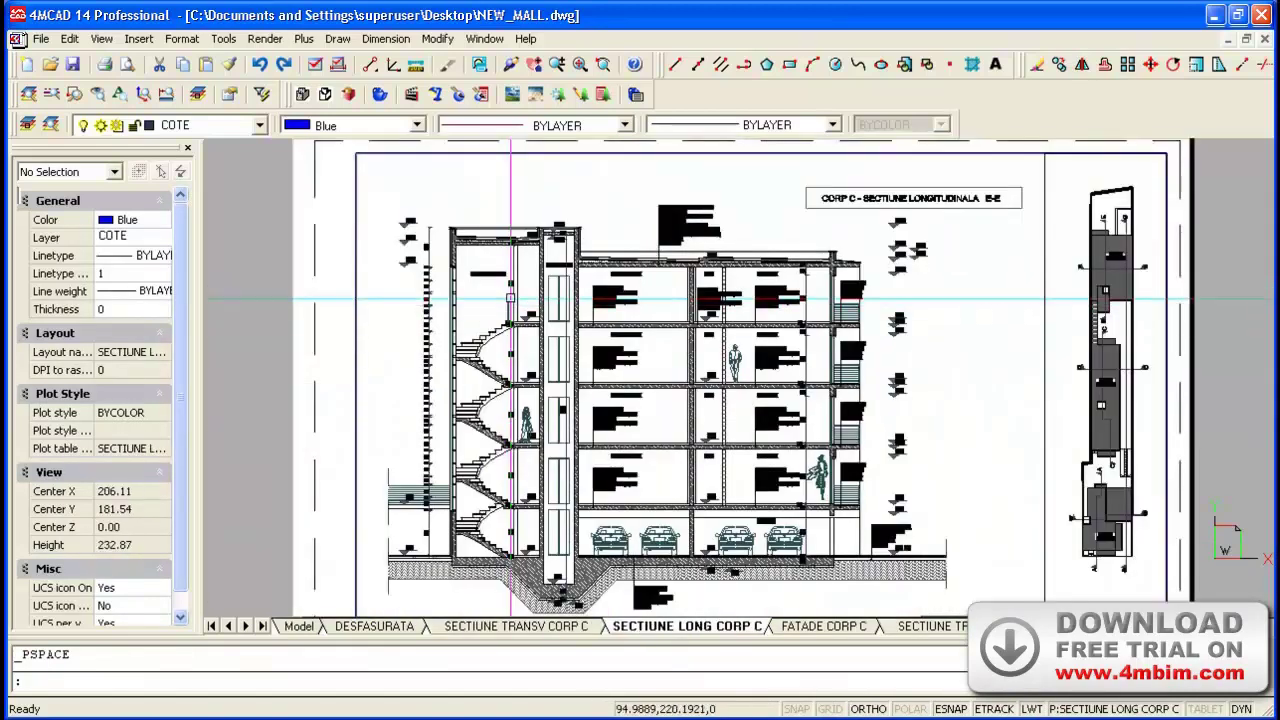
click(558, 66)
drag(635, 407, 632, 414)
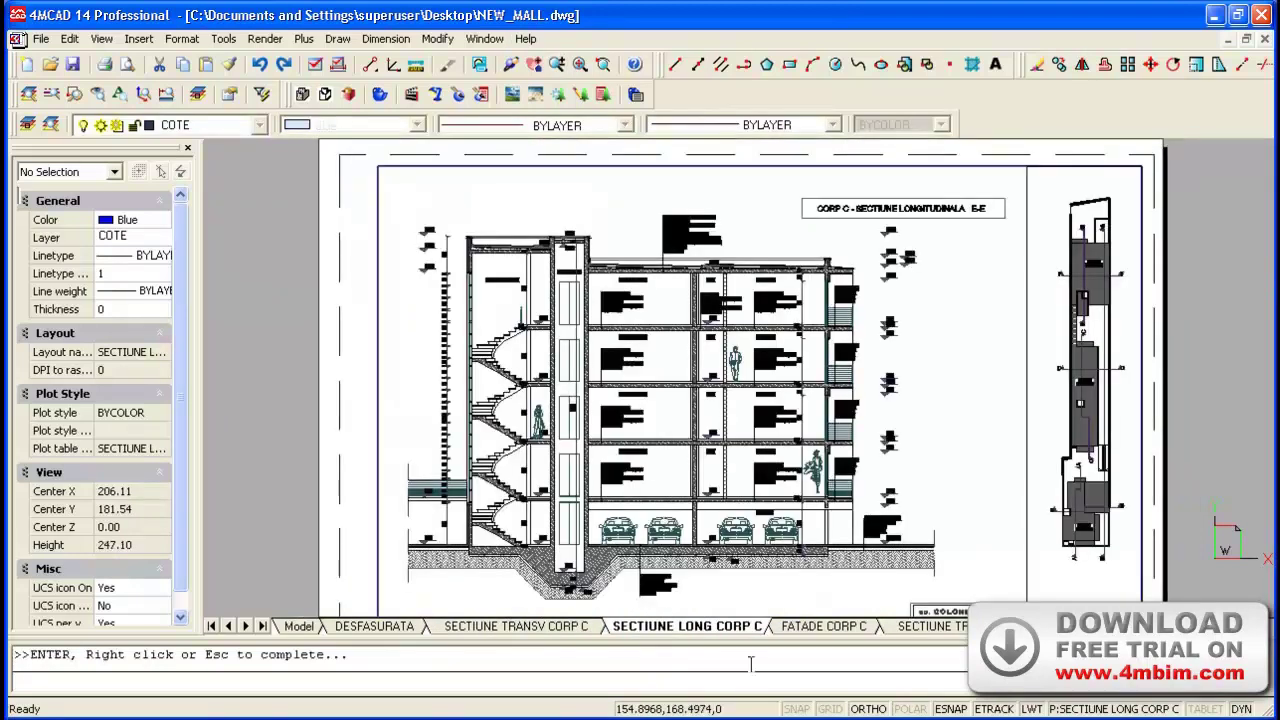
click(804, 627)
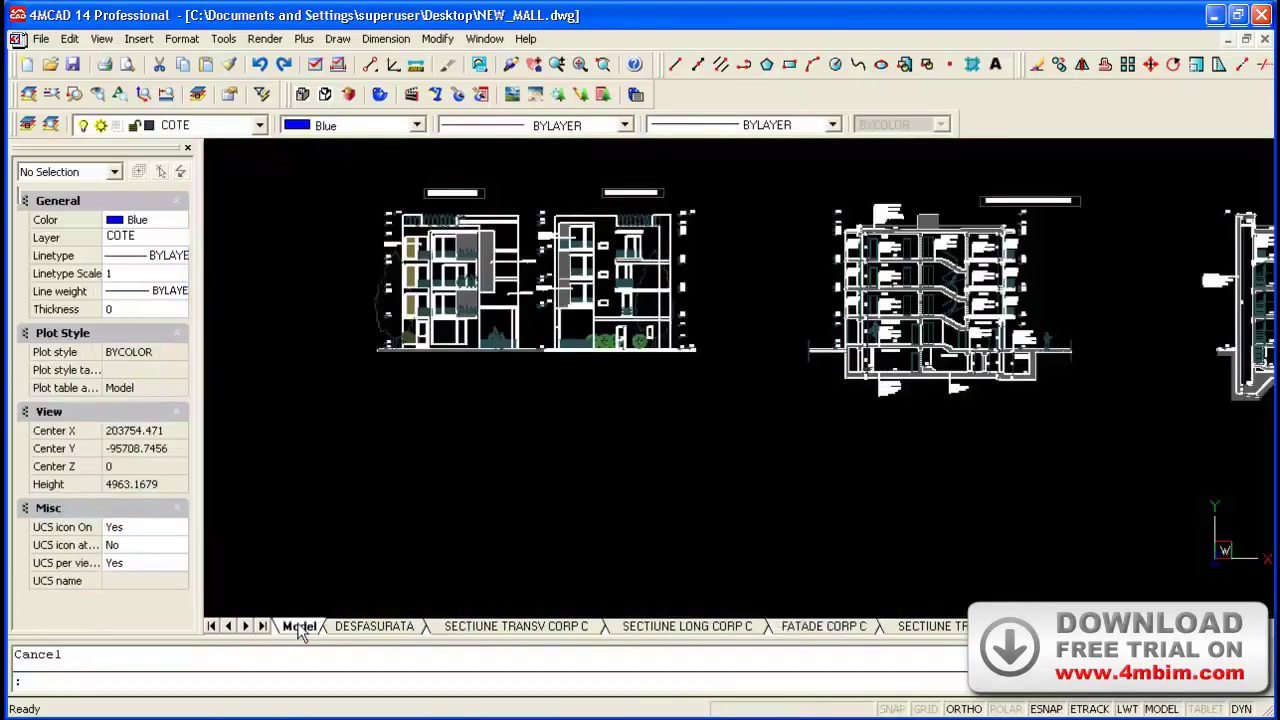
scroll(510, 165, up, 2)
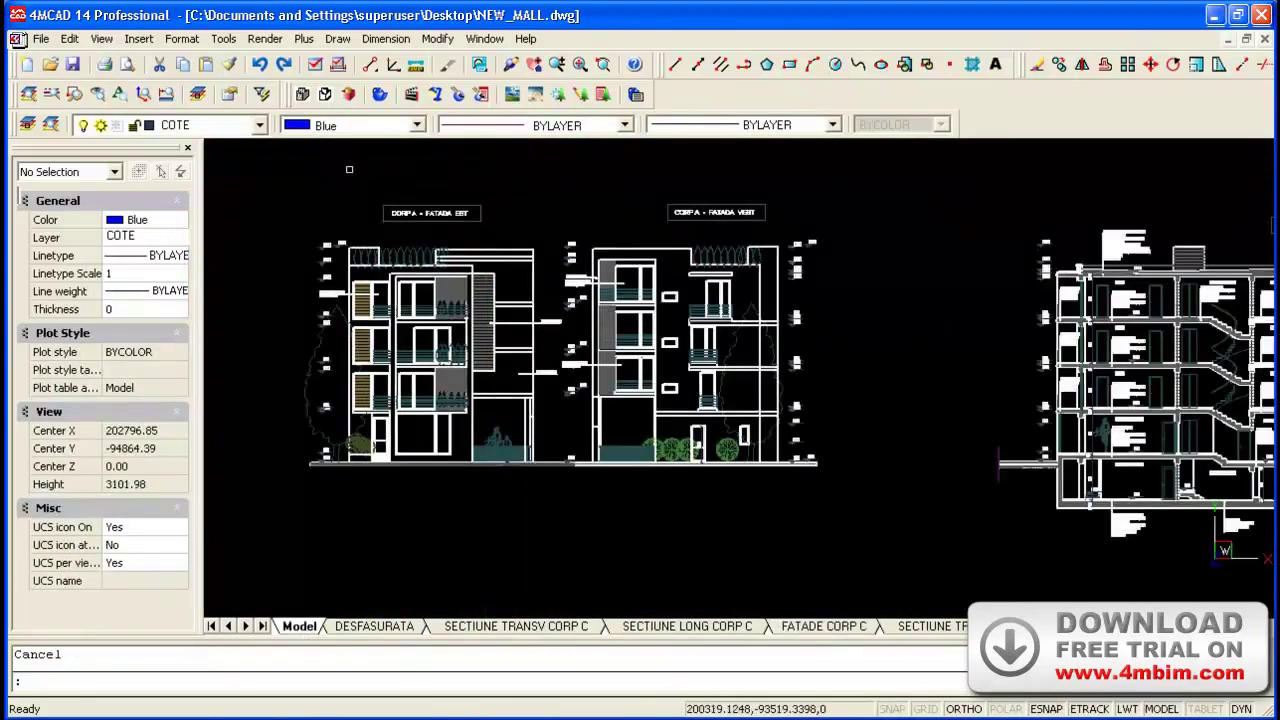
scroll(345, 200, up, 2)
scroll(345, 200, down, 1)
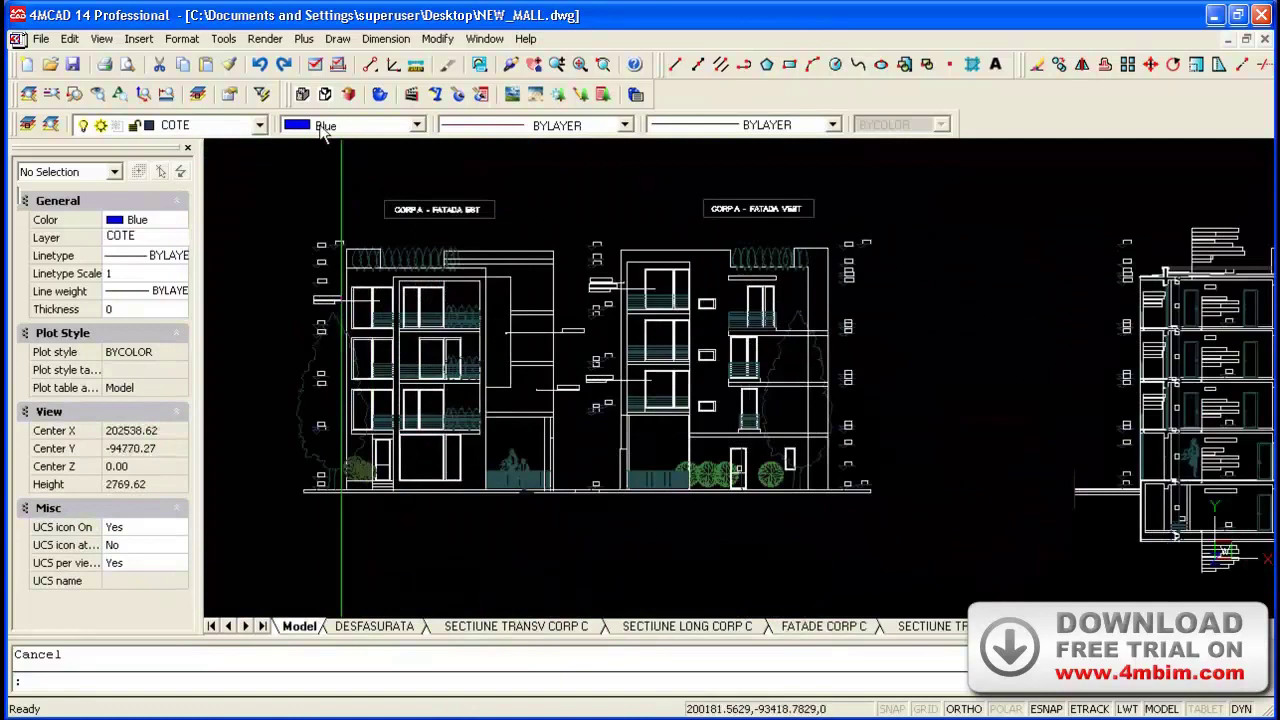
click(38, 40)
click(78, 274)
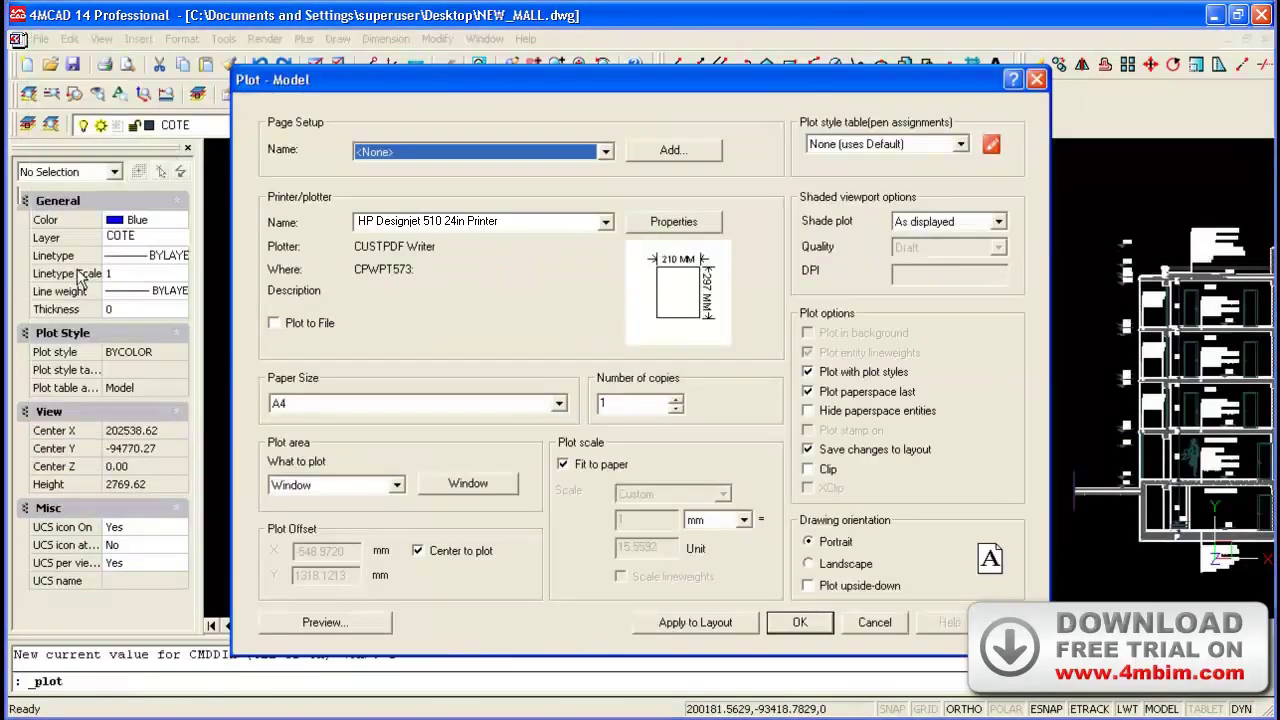
click(991, 145)
click(450, 244)
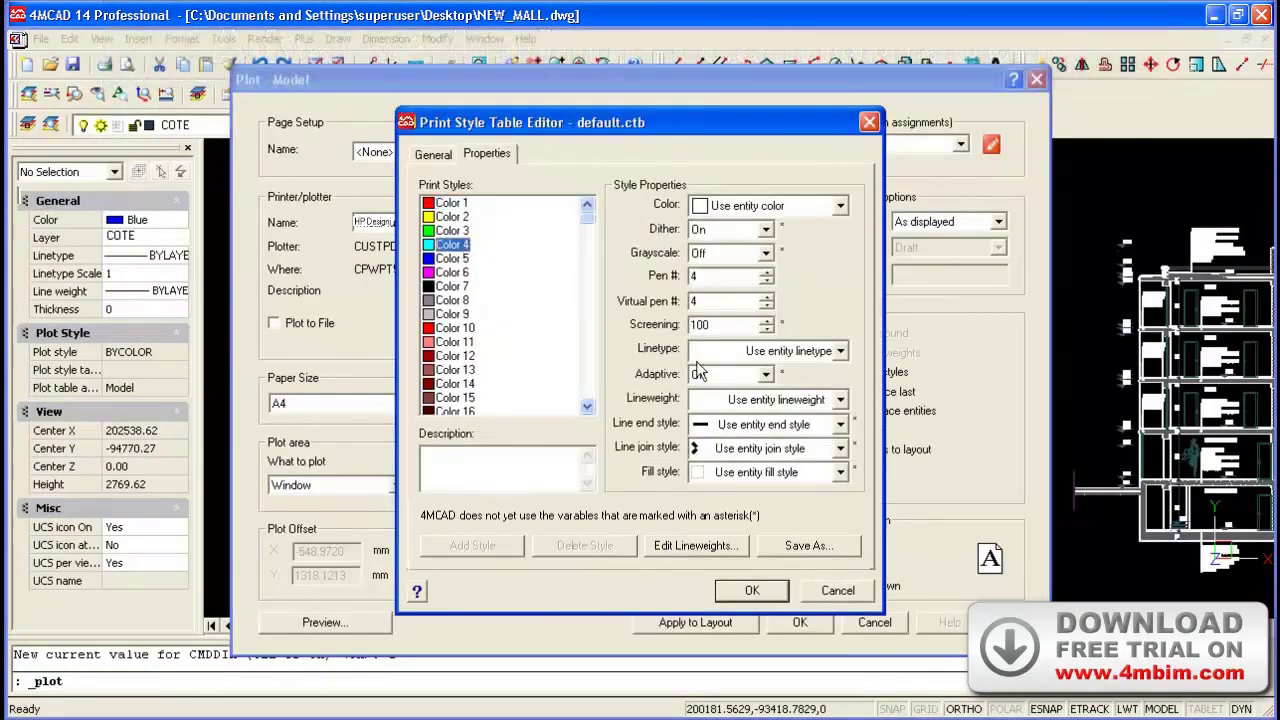
click(790, 350)
click(771, 495)
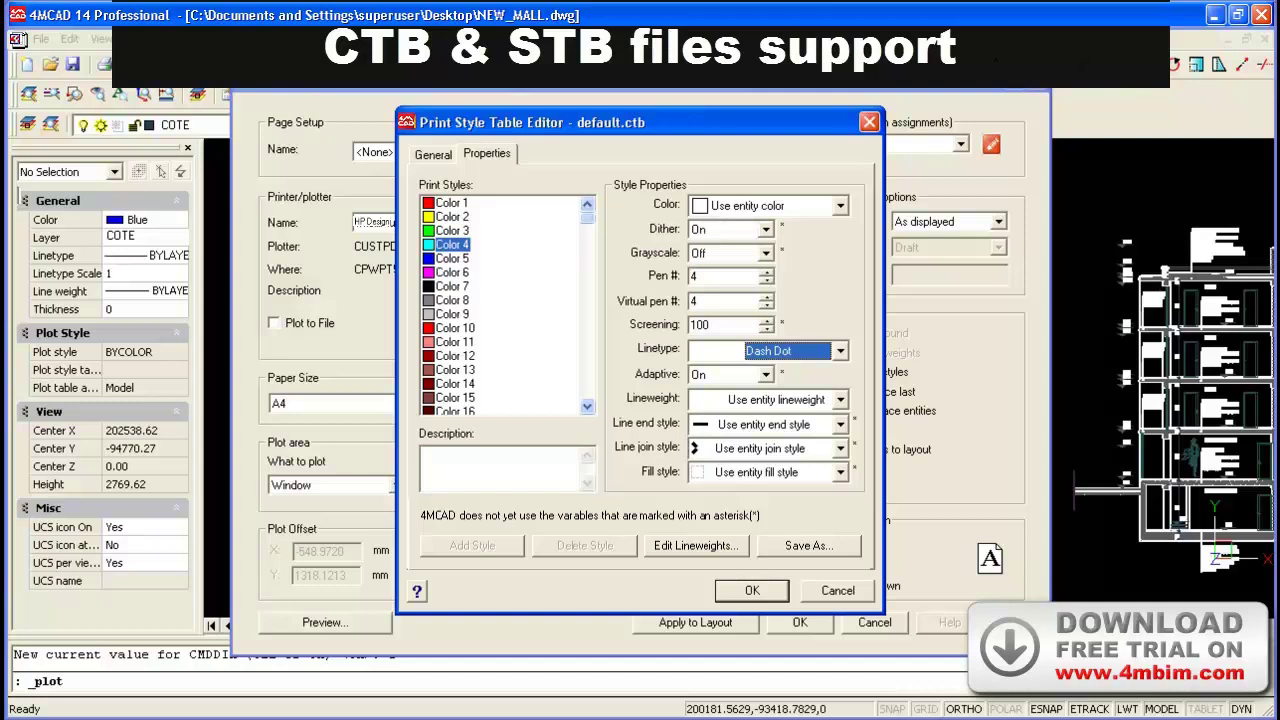
click(808, 545)
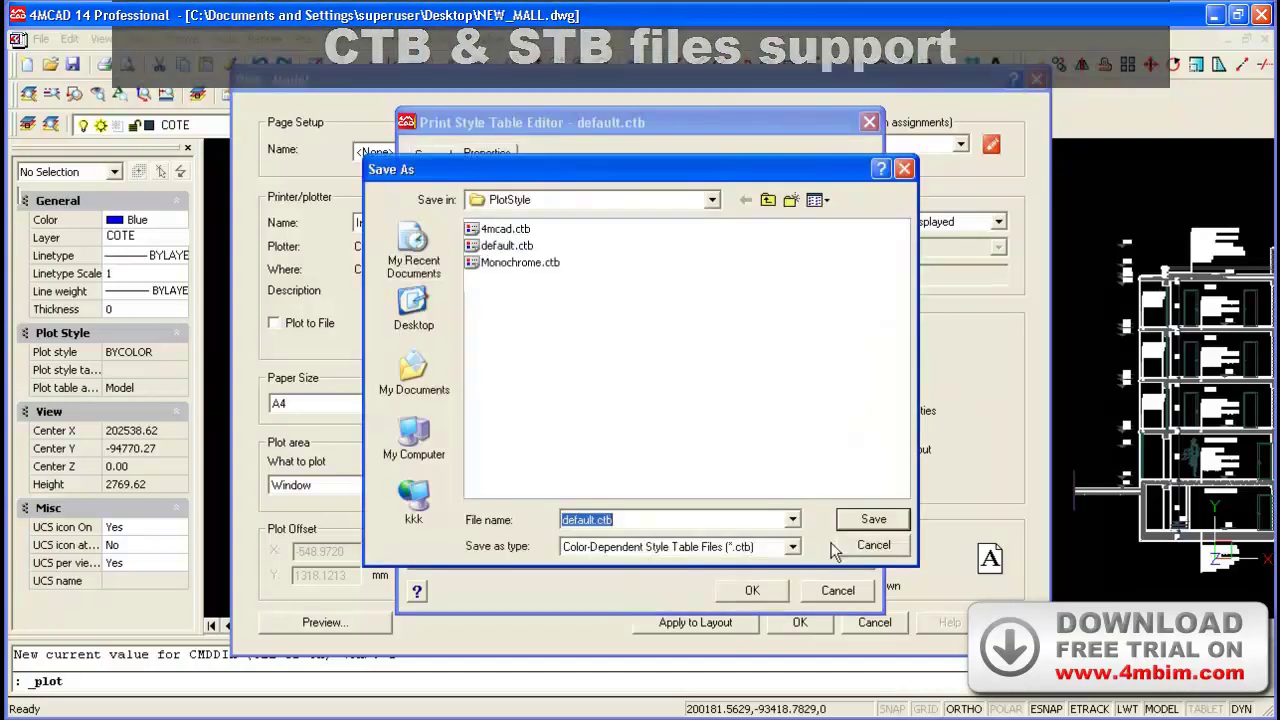
click(745, 546)
click(770, 565)
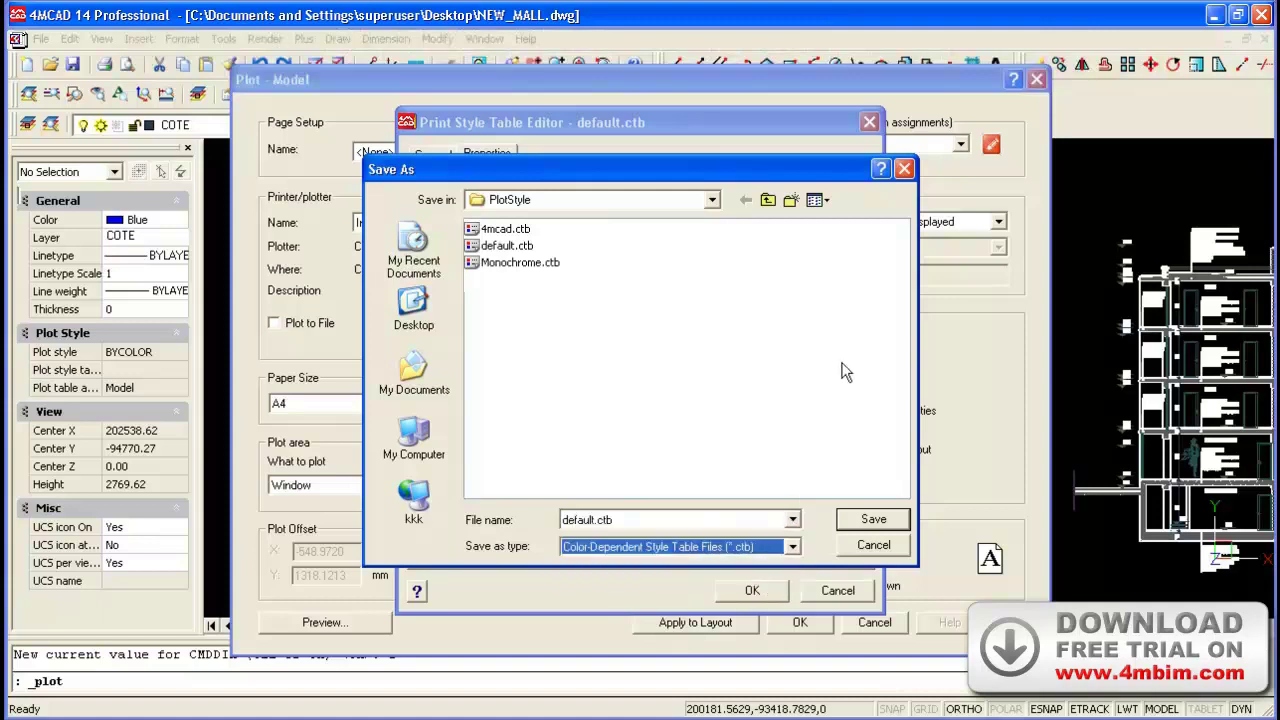
click(904, 169)
click(869, 122)
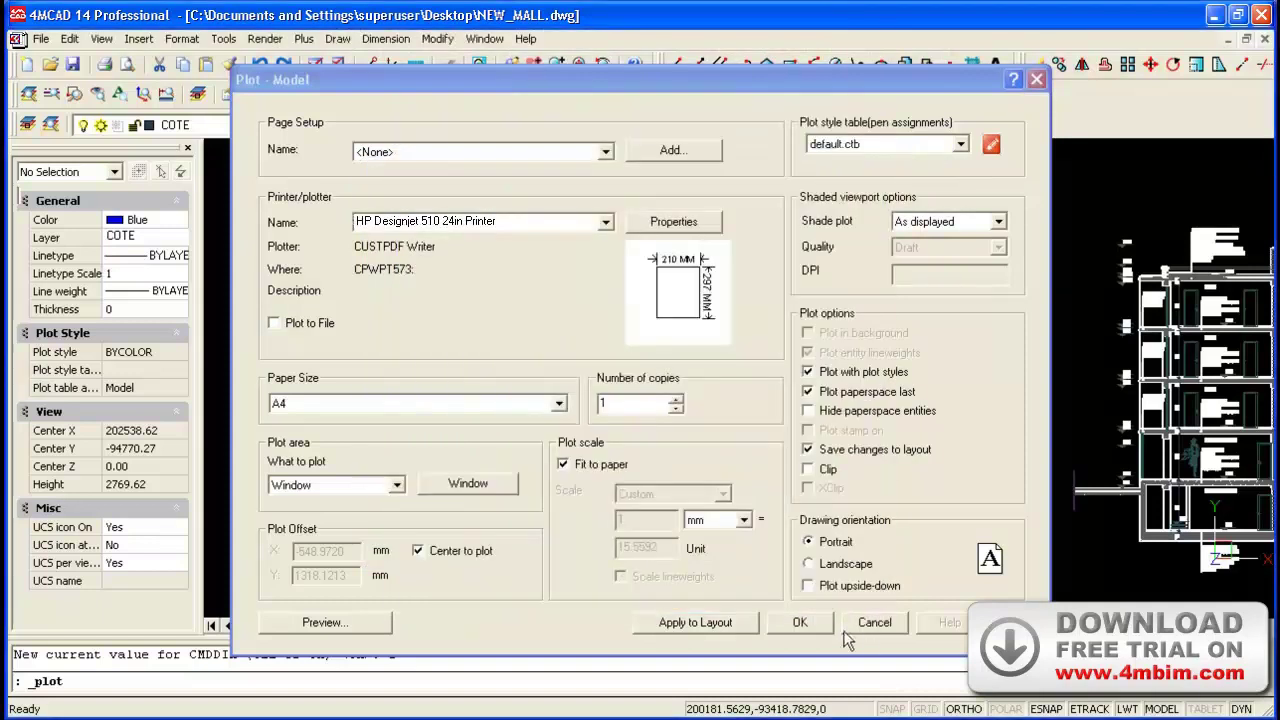
click(673, 221)
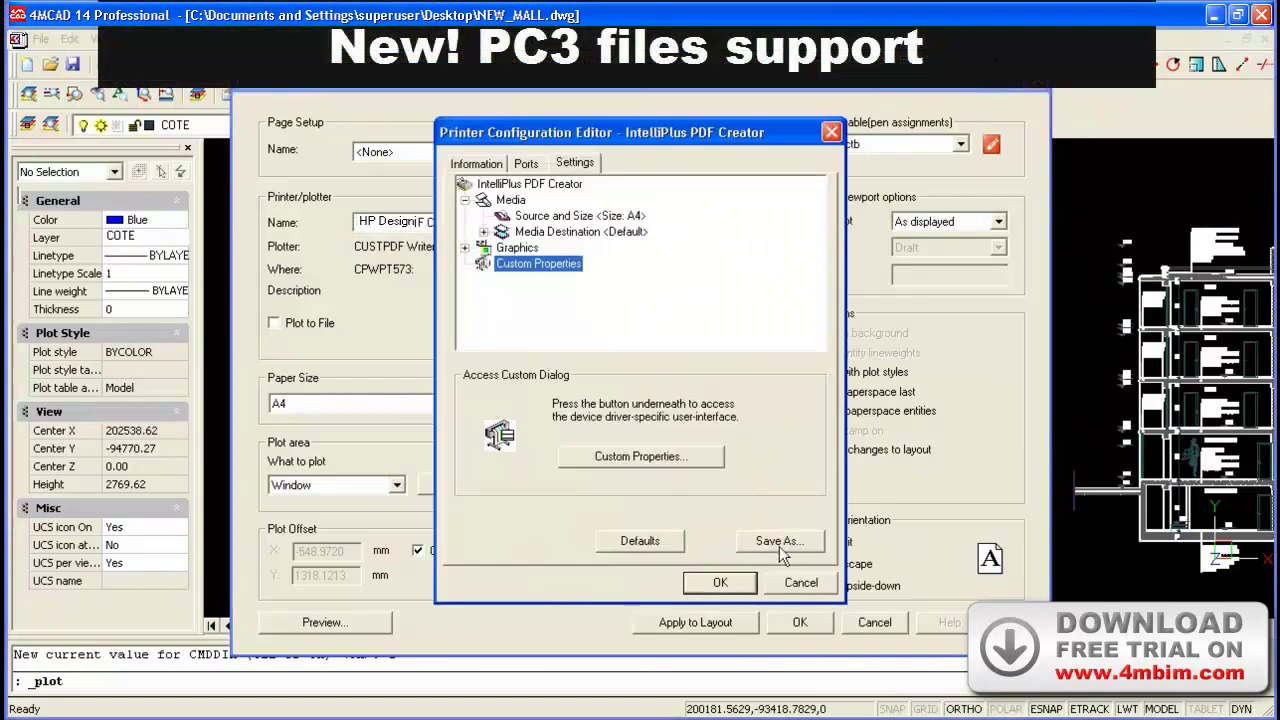
click(781, 543)
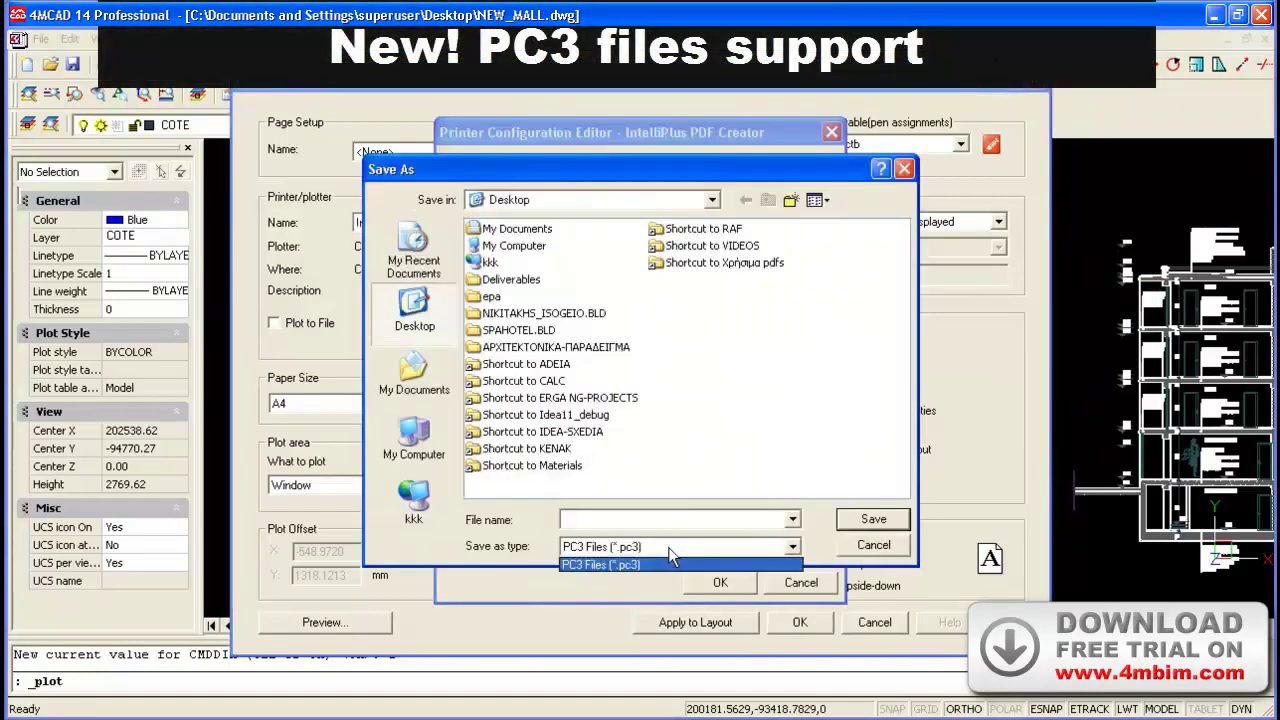
click(893, 548)
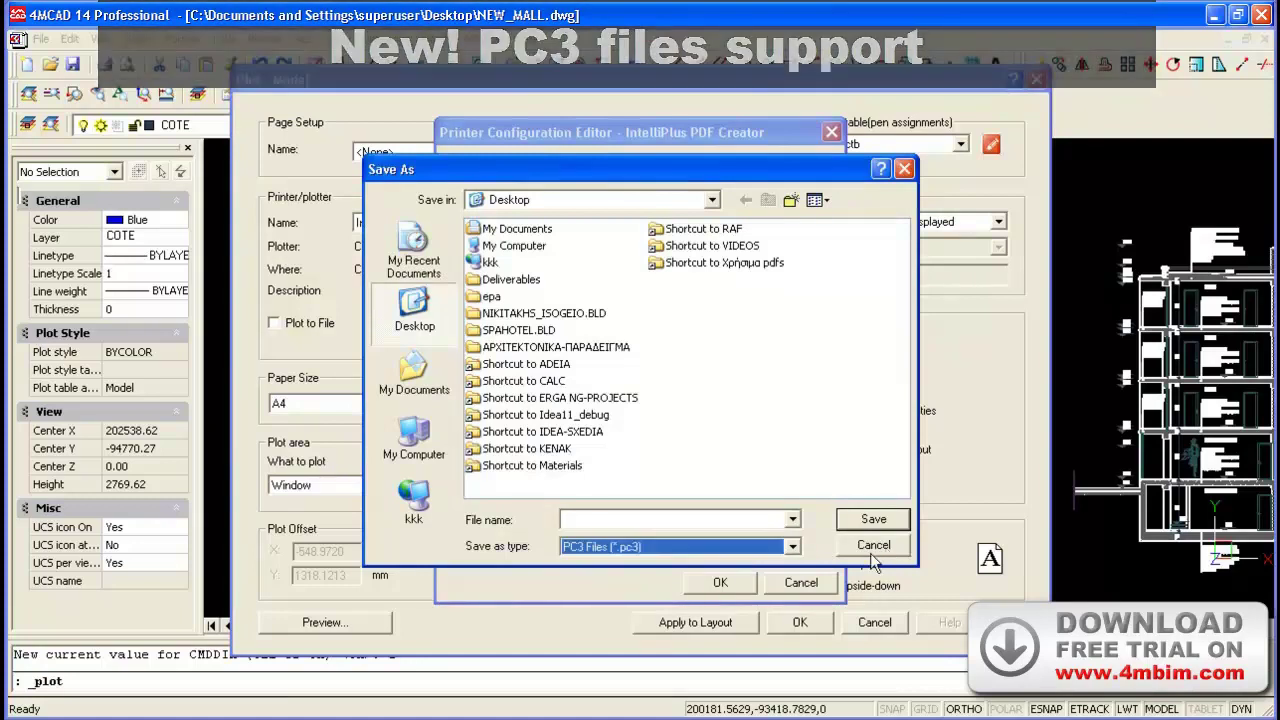
click(873, 545)
click(826, 582)
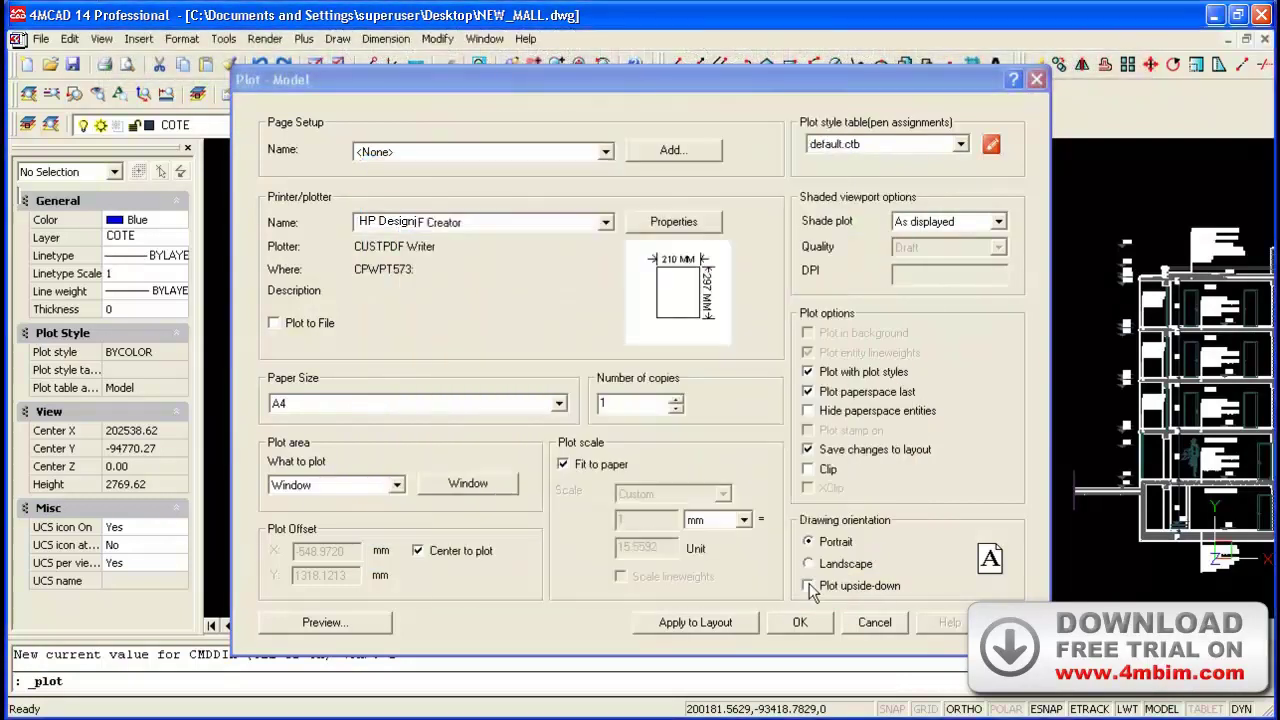
click(875, 622)
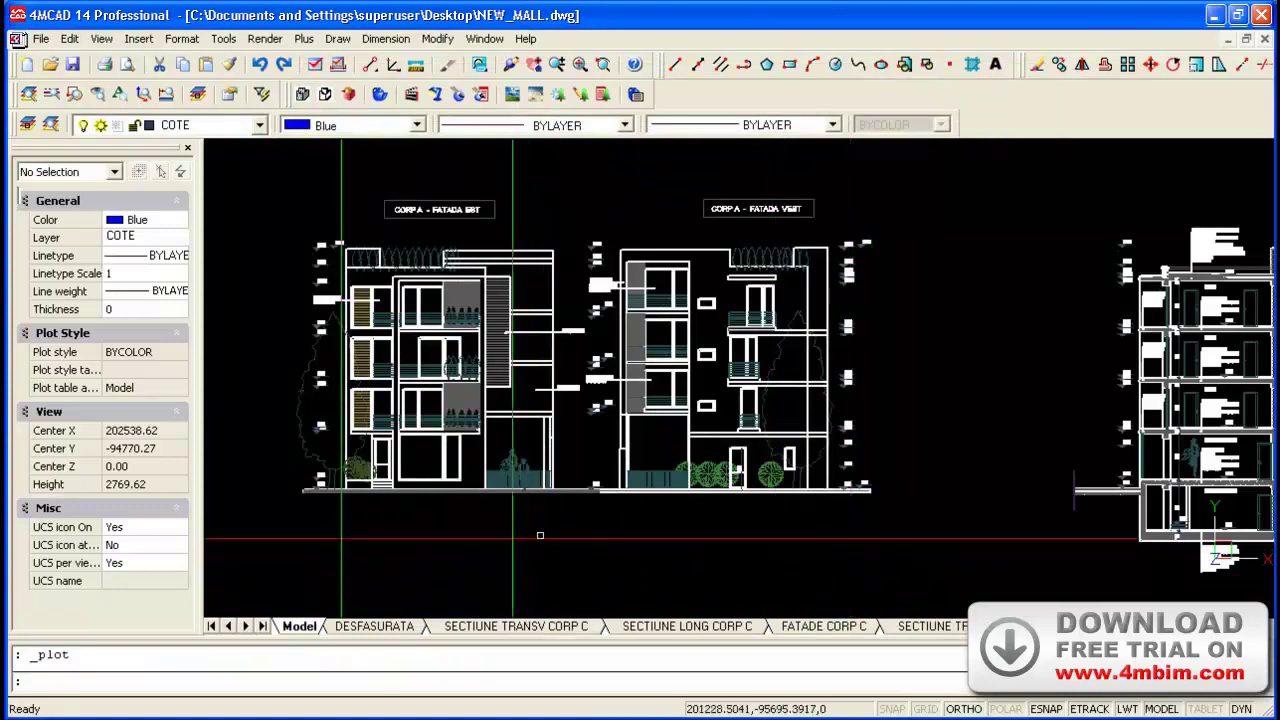
scroll(743, 514, down, 2)
scroll(768, 468, up, 3)
scroll(800, 500, up, 3)
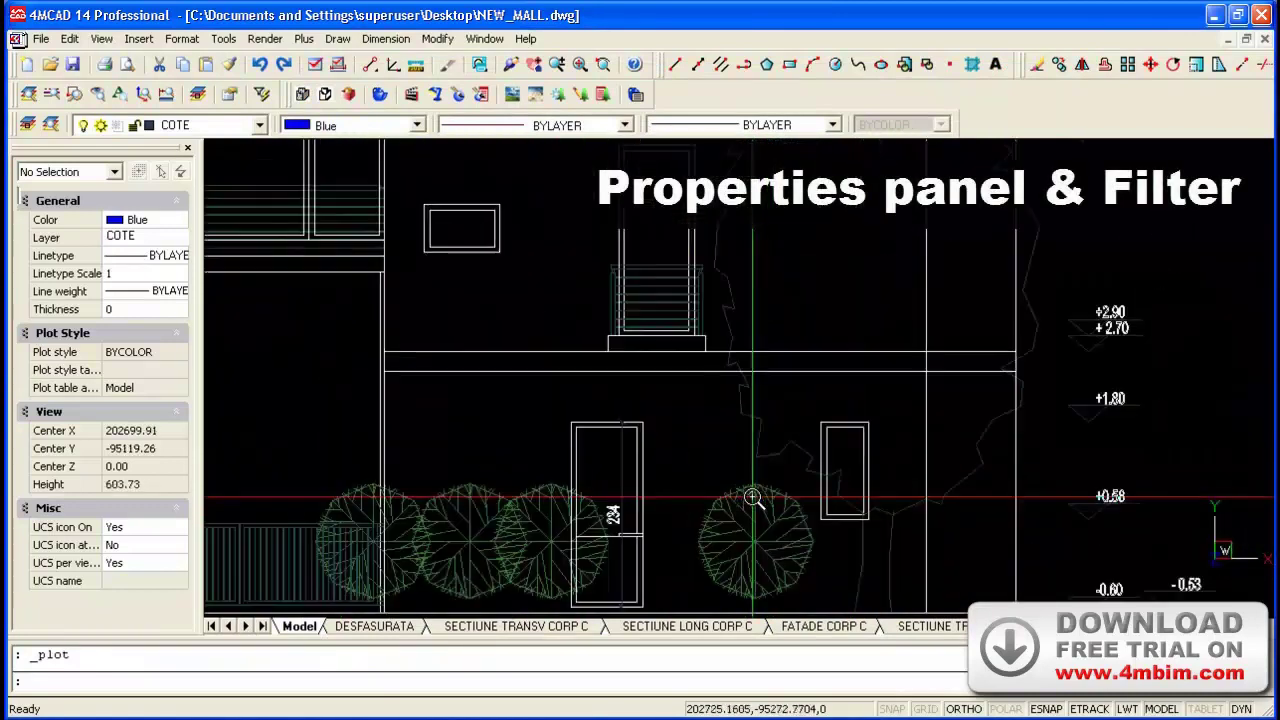
scroll(846, 557, up, 3)
scroll(828, 543, up, 2)
click(1040, 440)
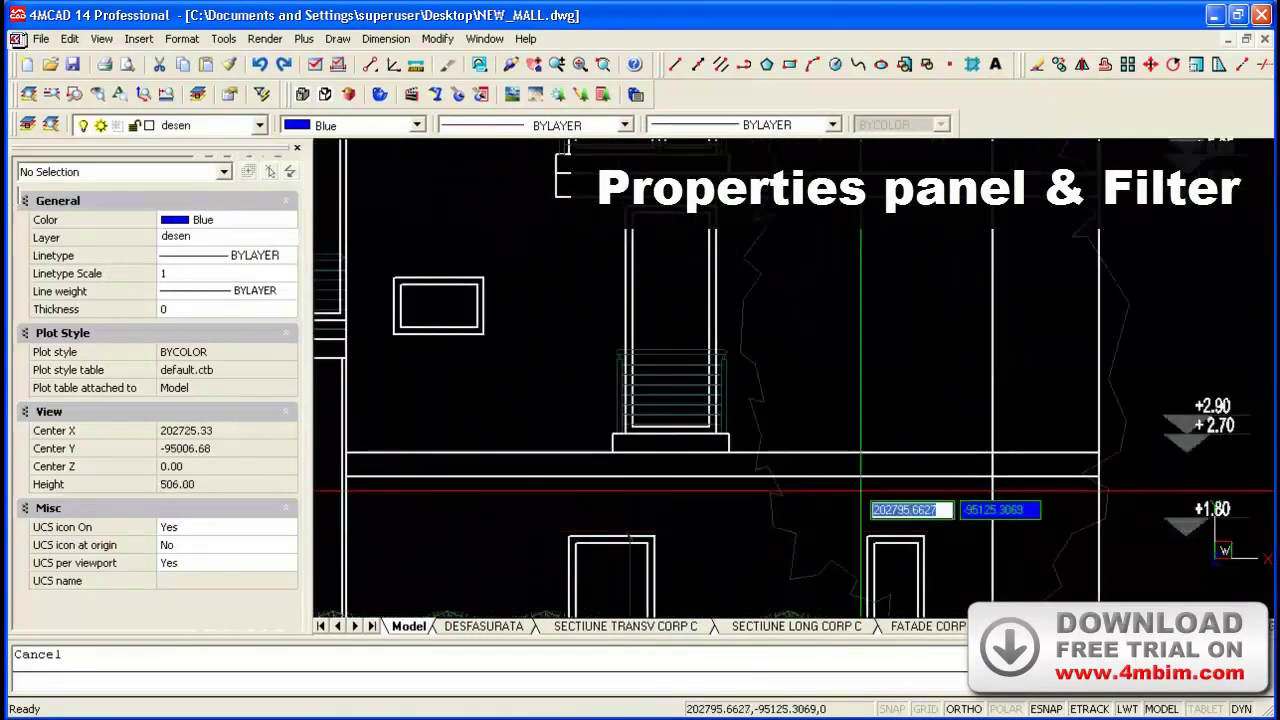
click(800, 492)
click(132, 166)
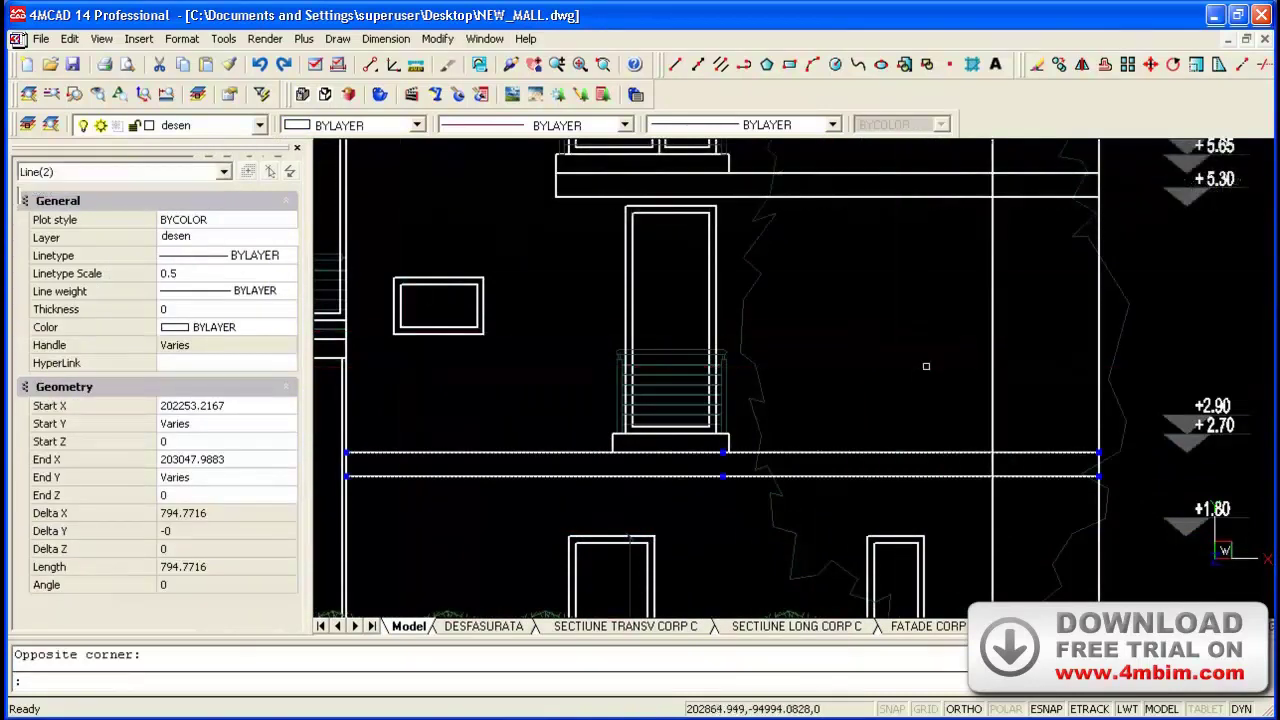
key(Escape)
scroll(903, 346, down, 2)
scroll(903, 346, down, 2)
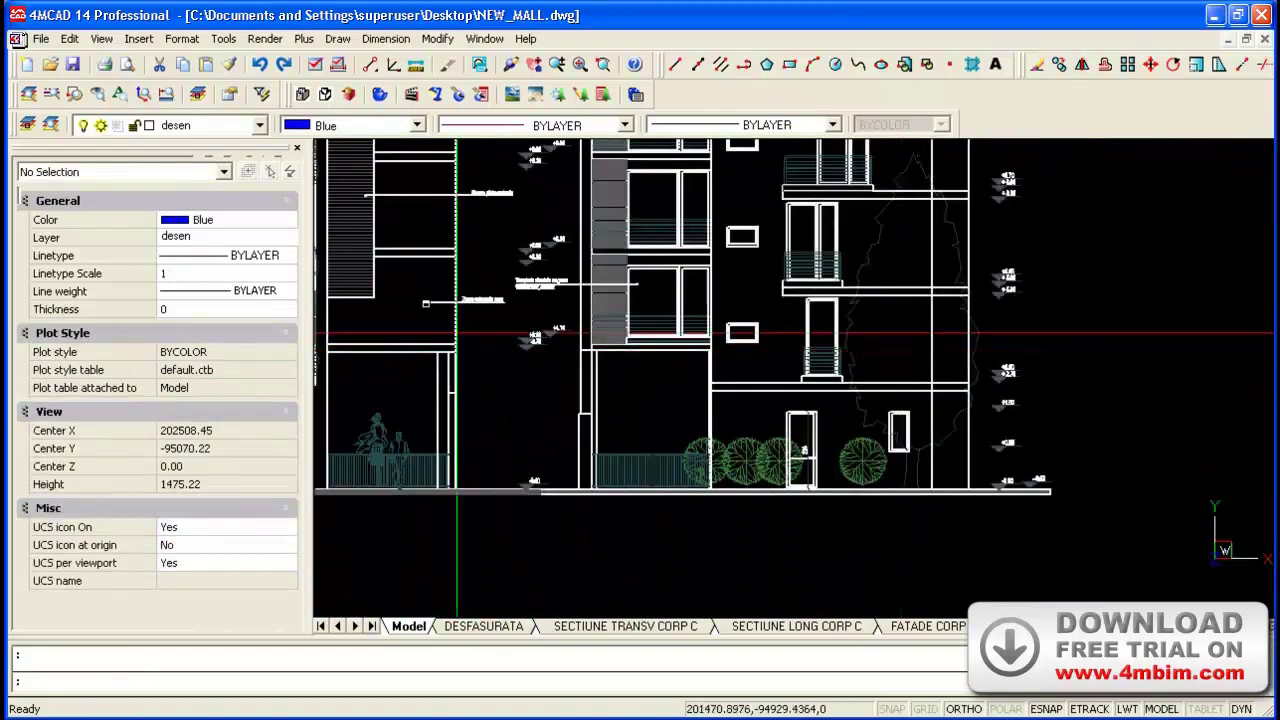
Quick Select all Line entities whose layer is desen.
click(289, 172)
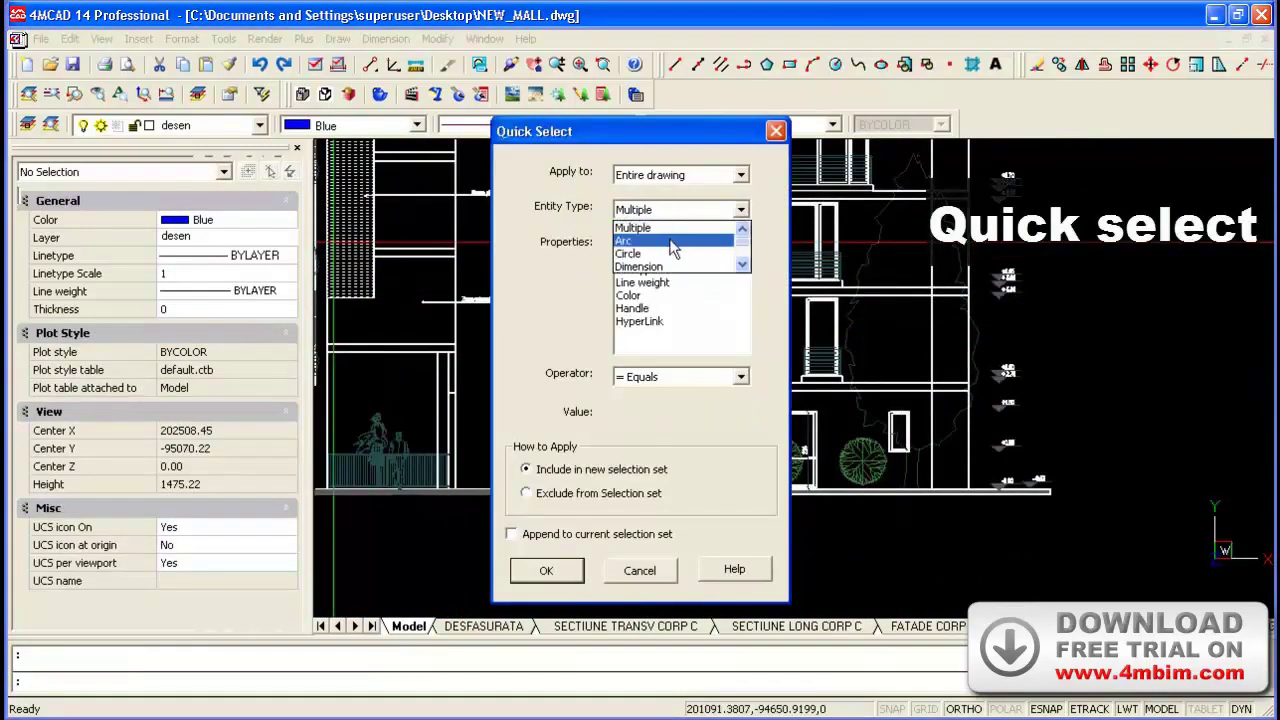
click(744, 263)
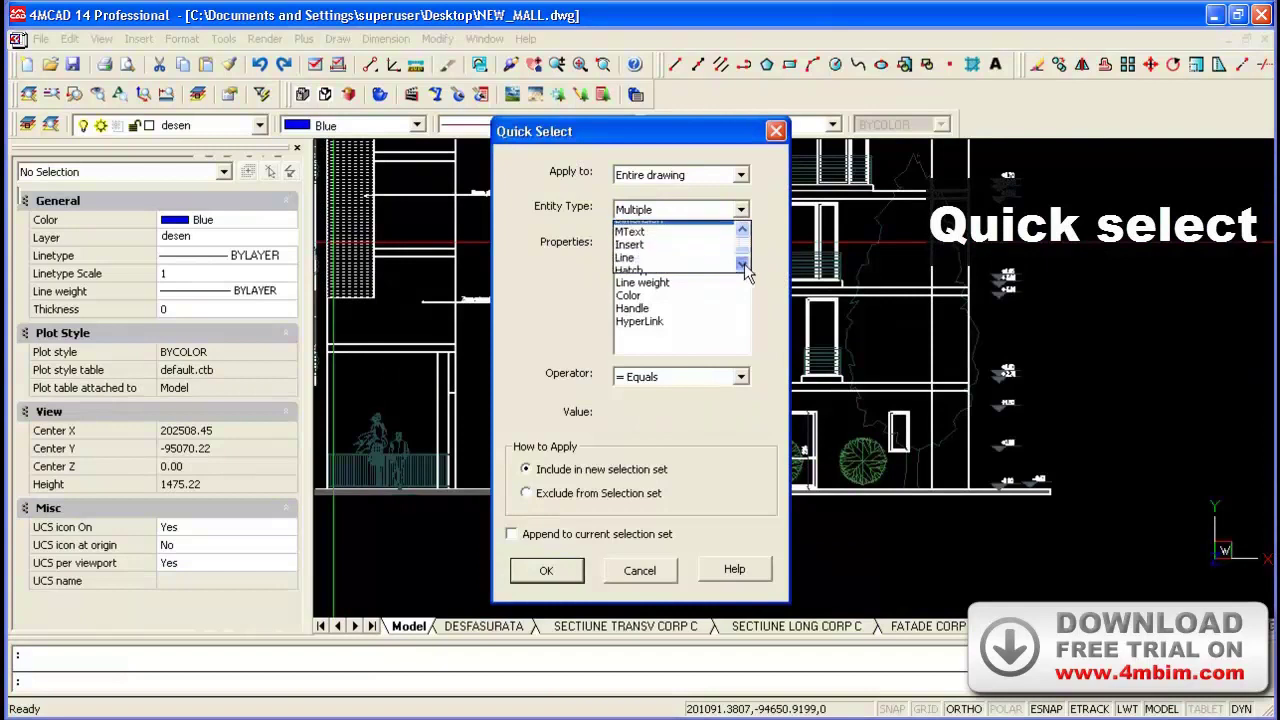
click(681, 263)
click(630, 257)
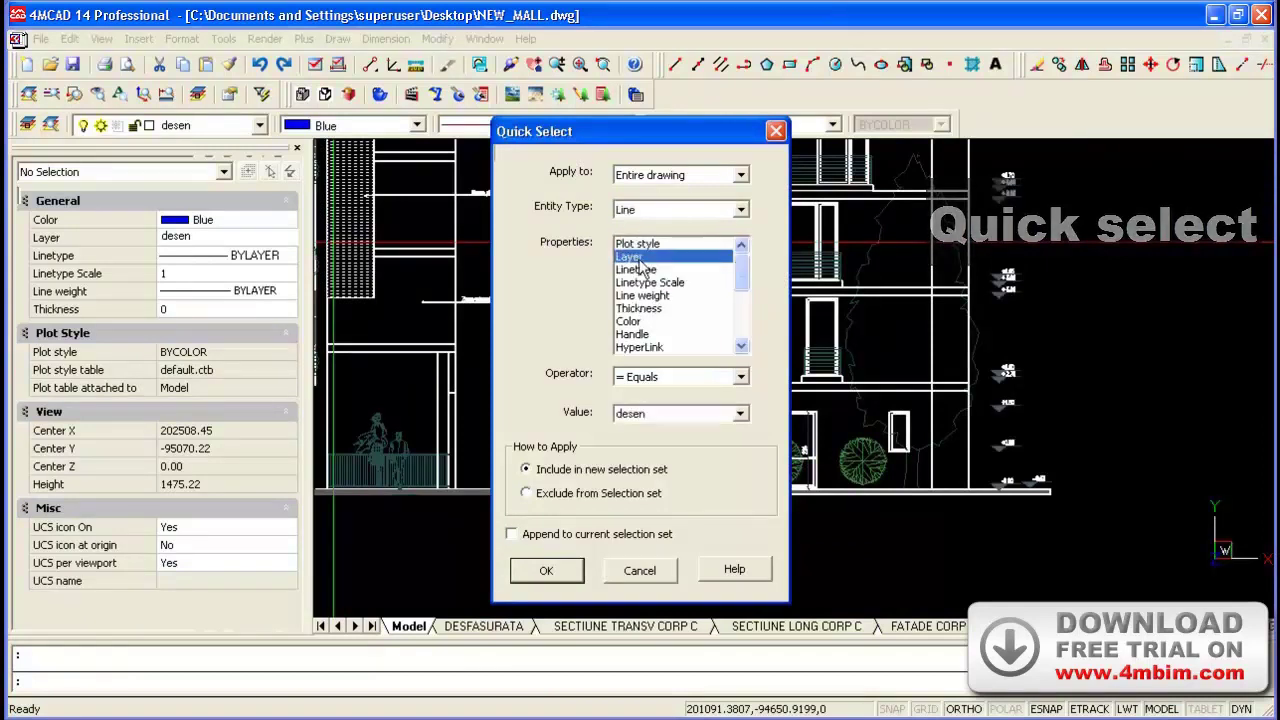
click(652, 415)
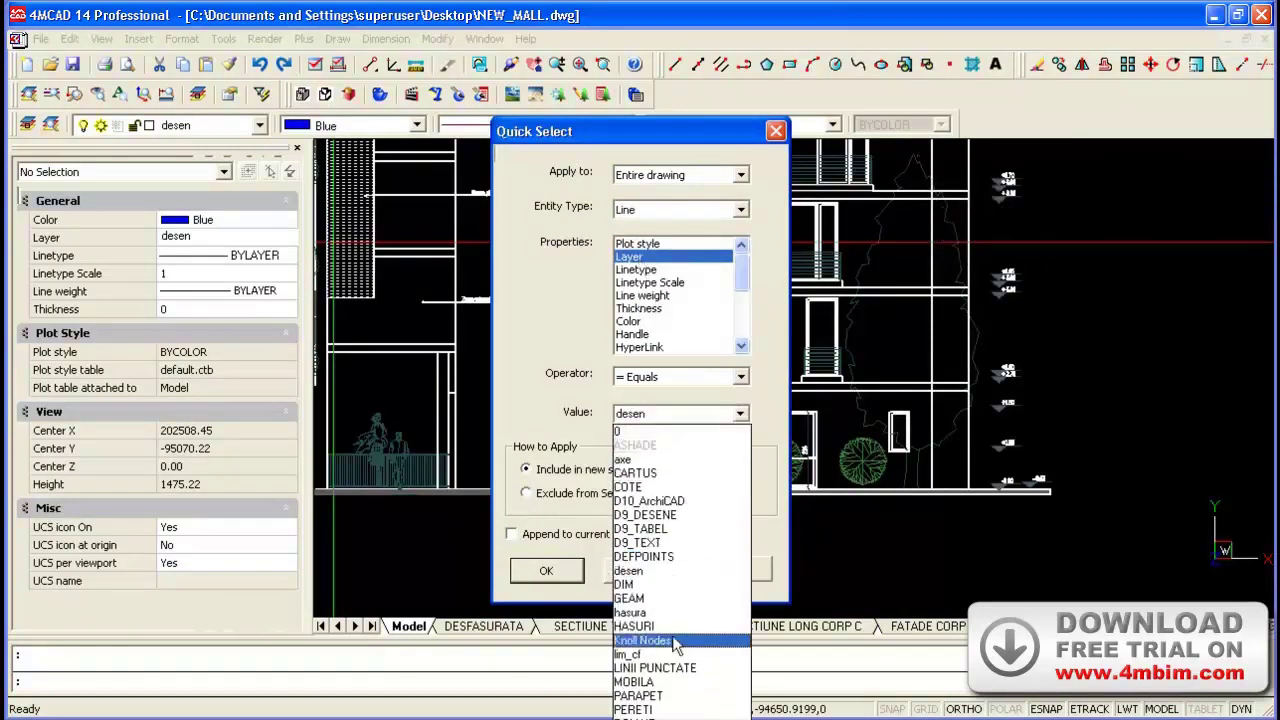
click(663, 574)
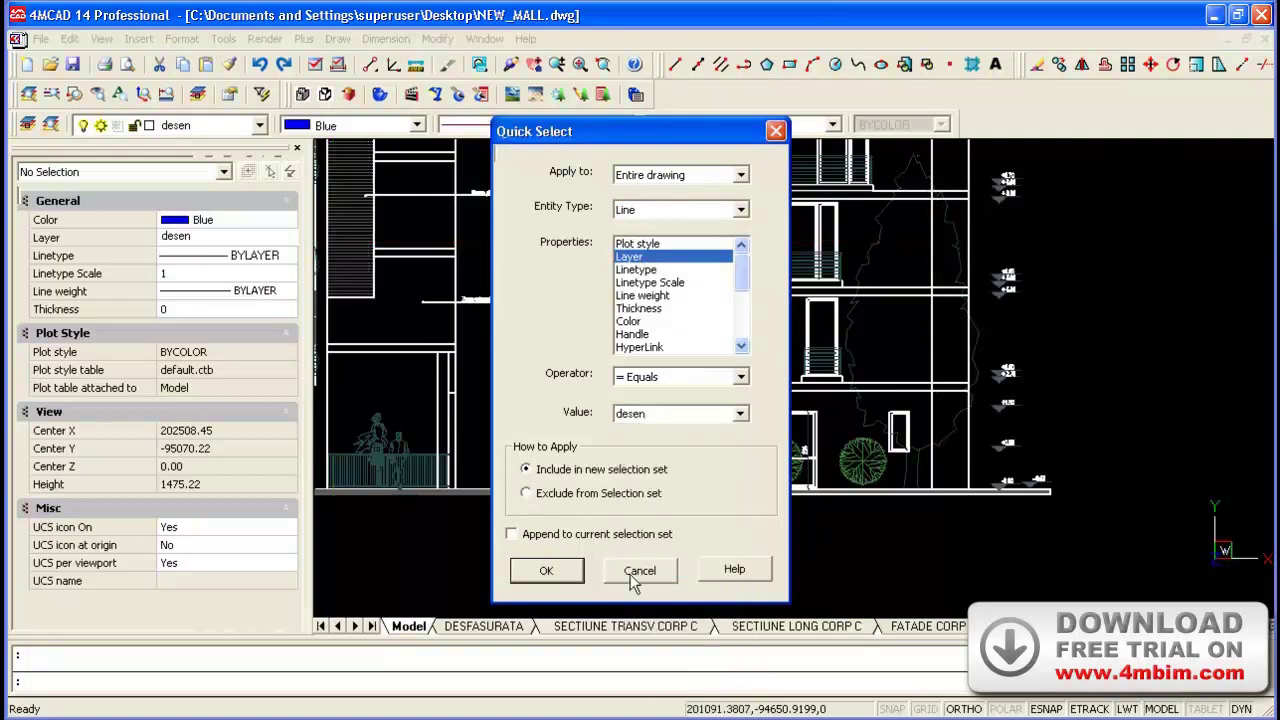
click(563, 573)
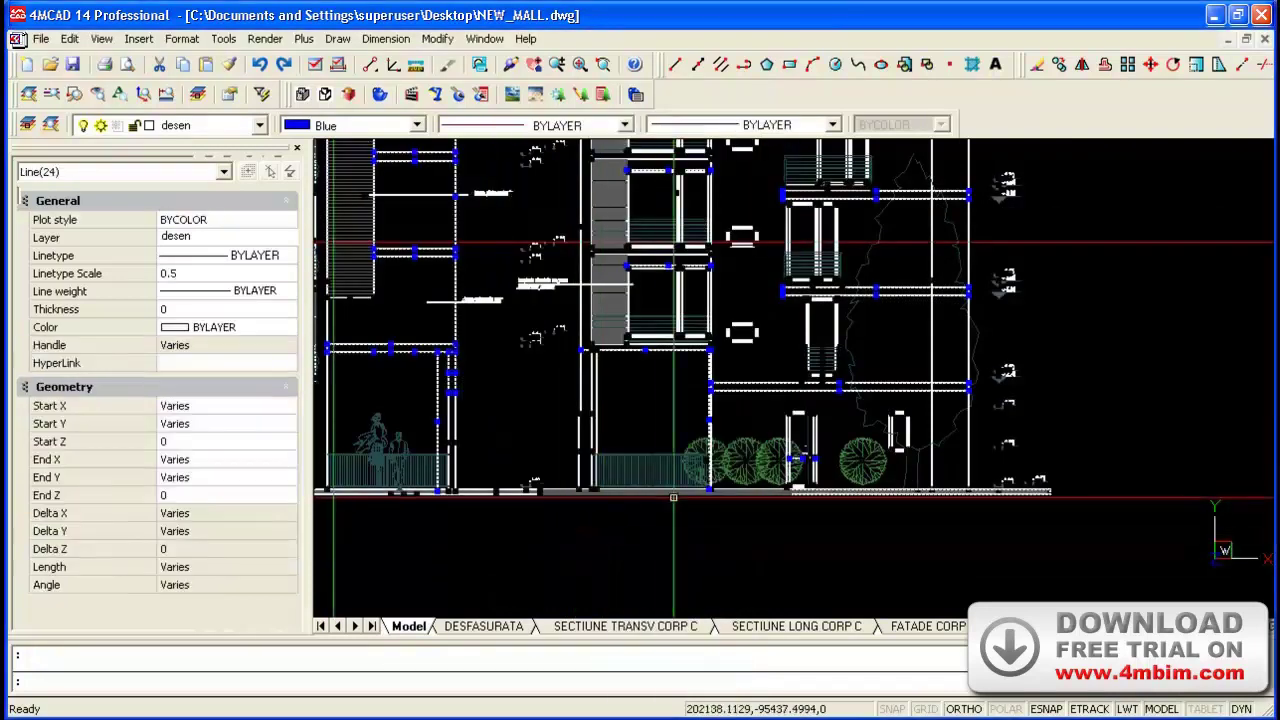
Set the selected desen lines' colour to Red and clear the selection.
click(229, 340)
click(224, 377)
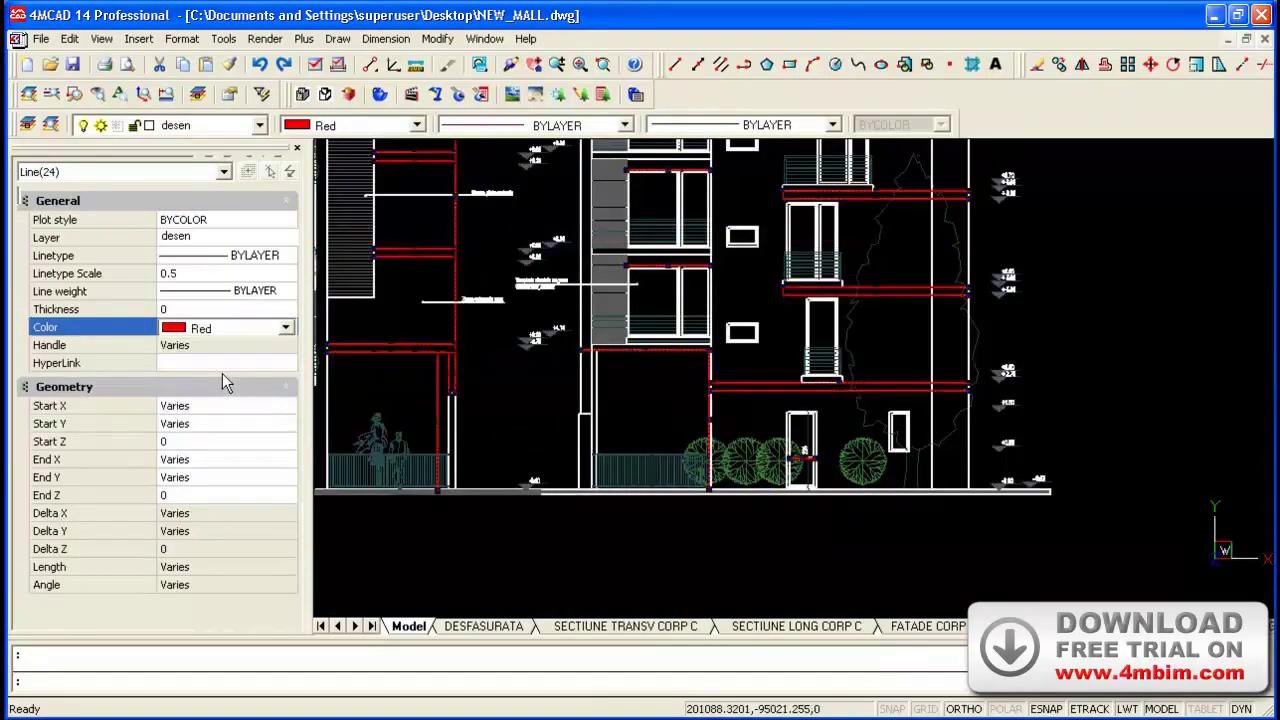
key(Escape)
scroll(557, 206, down, 2)
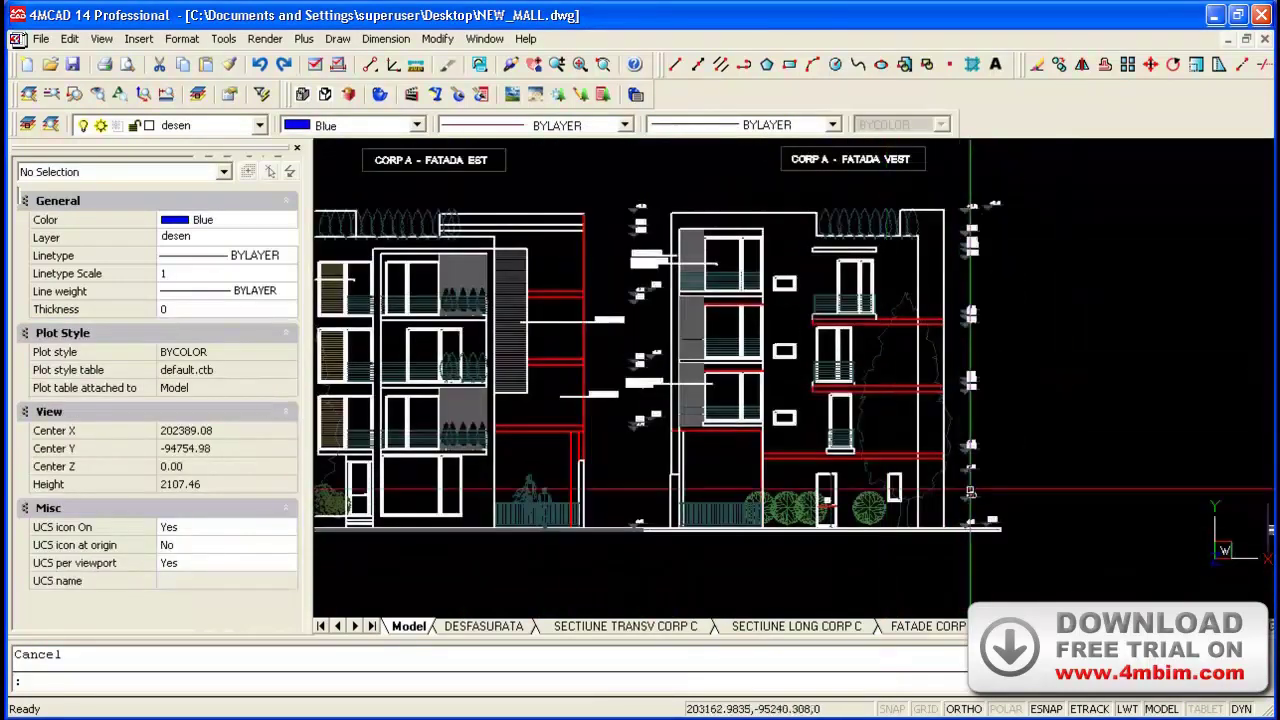
scroll(973, 560, up, 3)
scroll(973, 560, up, 1)
scroll(846, 374, up, 2)
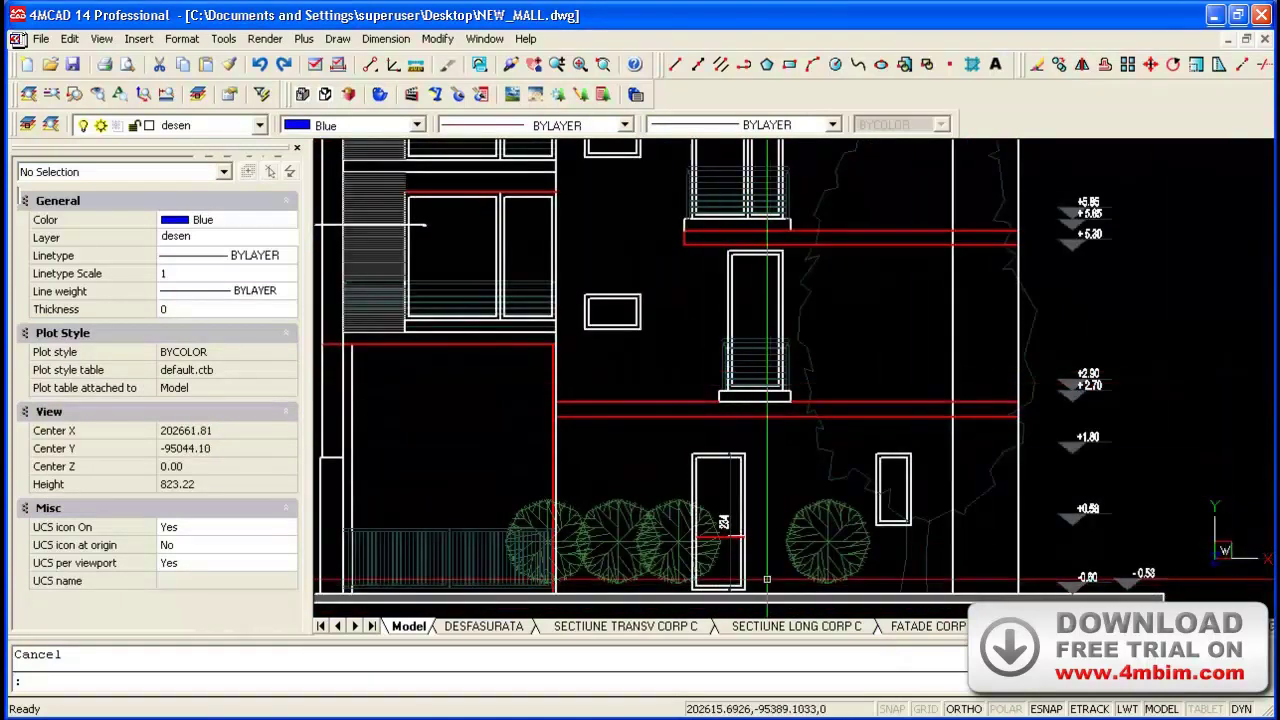
scroll(762, 576, down, 5)
Draw a line from the entrance door's bottom-right corner across to below the small window.
scroll(841, 435, up, 3)
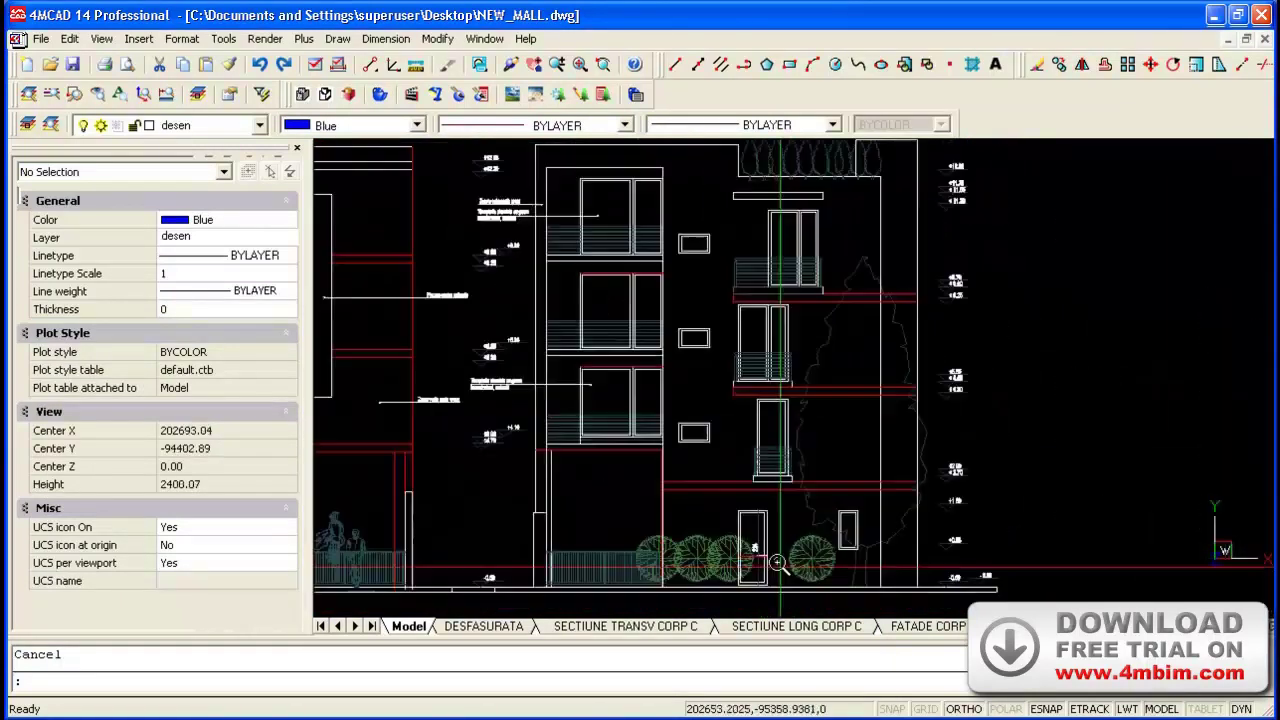
scroll(841, 435, up, 3)
scroll(841, 435, up, 3)
scroll(841, 435, down, 4)
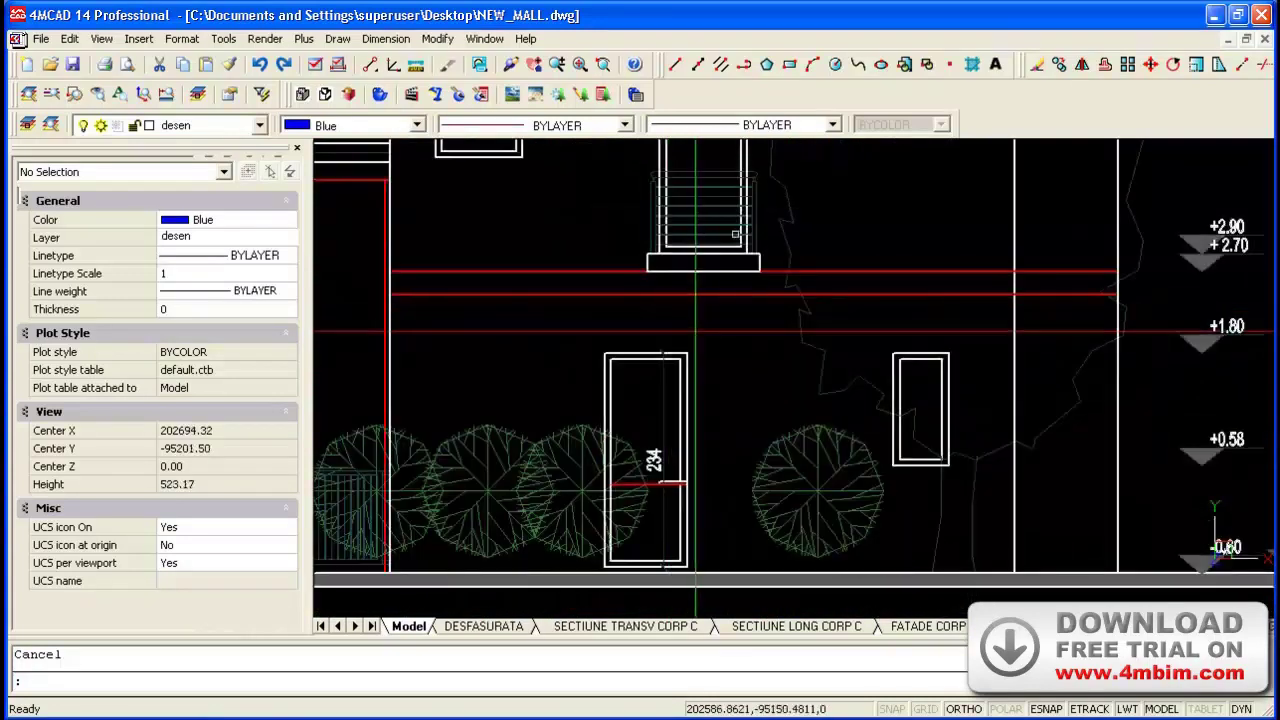
click(675, 65)
scroll(716, 582, up, 5)
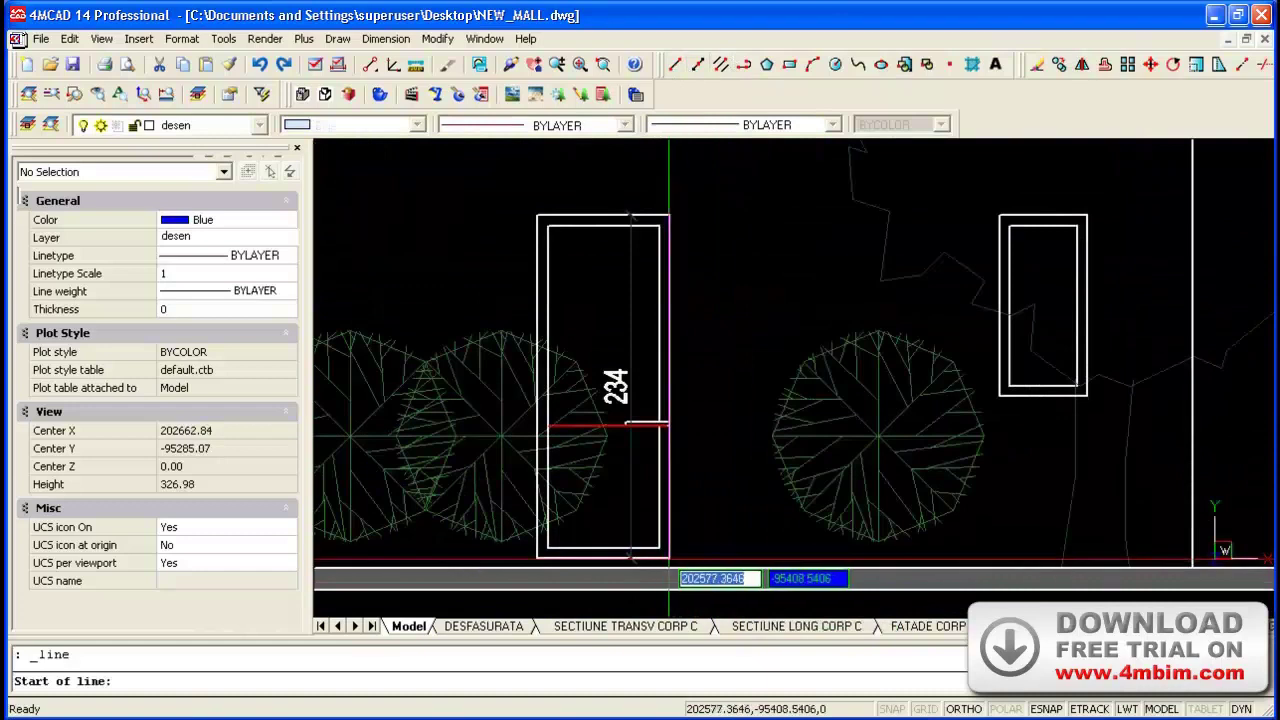
click(666, 558)
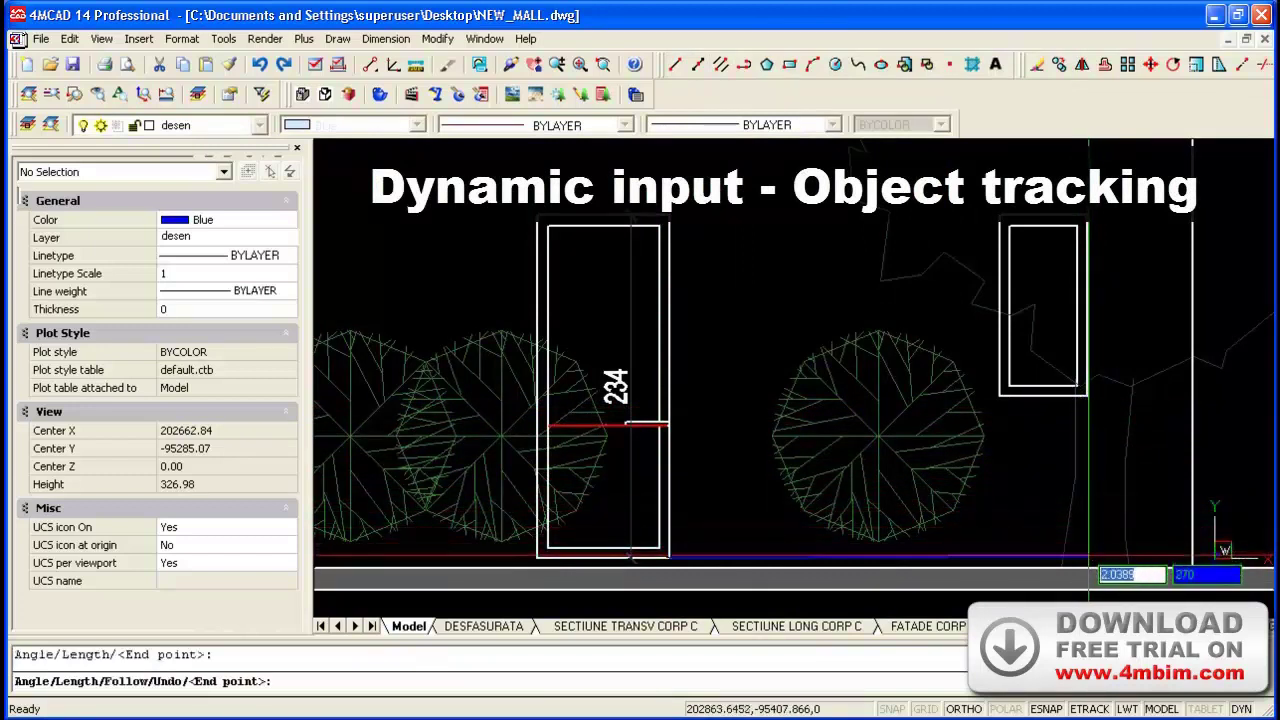
click(1088, 395)
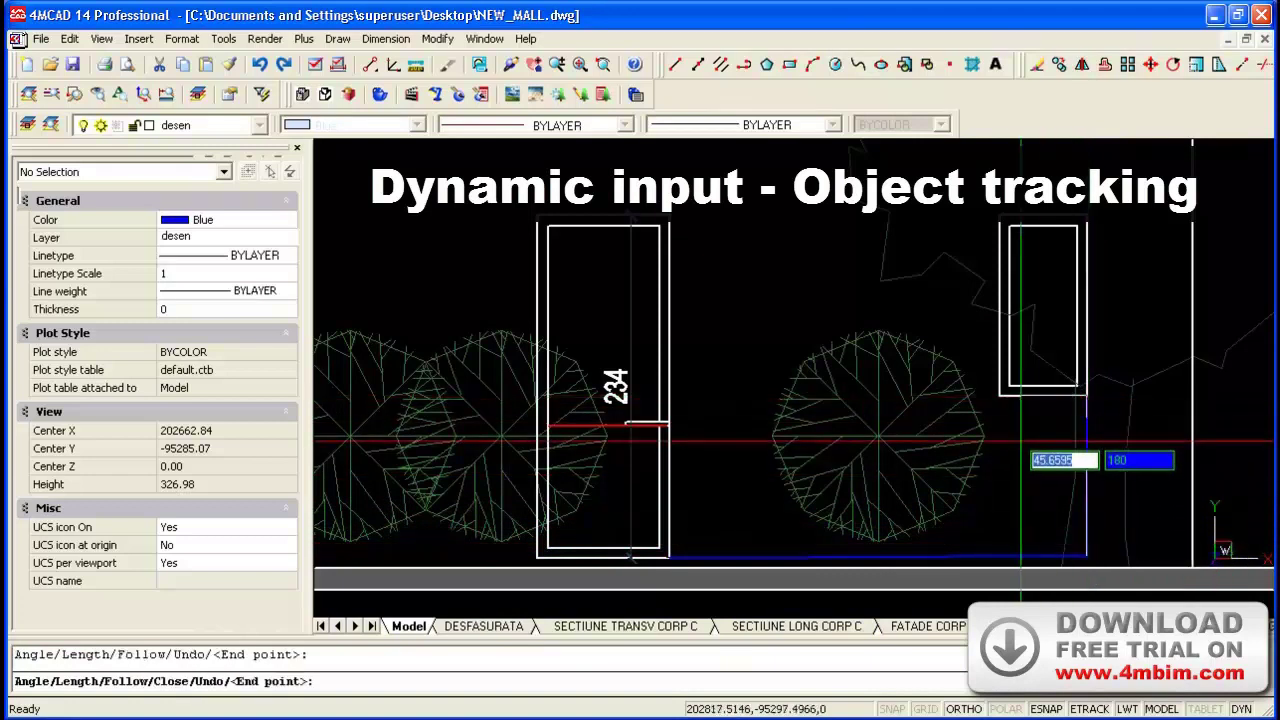
scroll(1078, 418, down, 3)
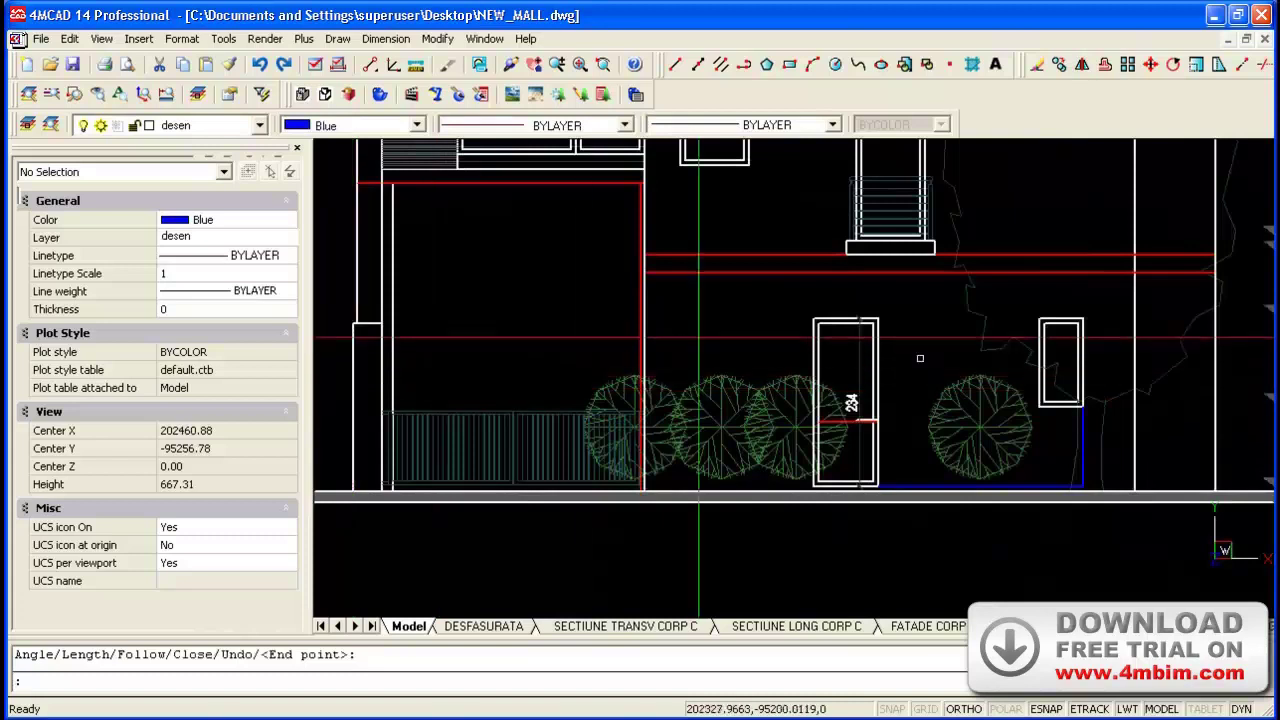
Draw a line from the small window's corner ending perpendicular on the door edge.
click(693, 66)
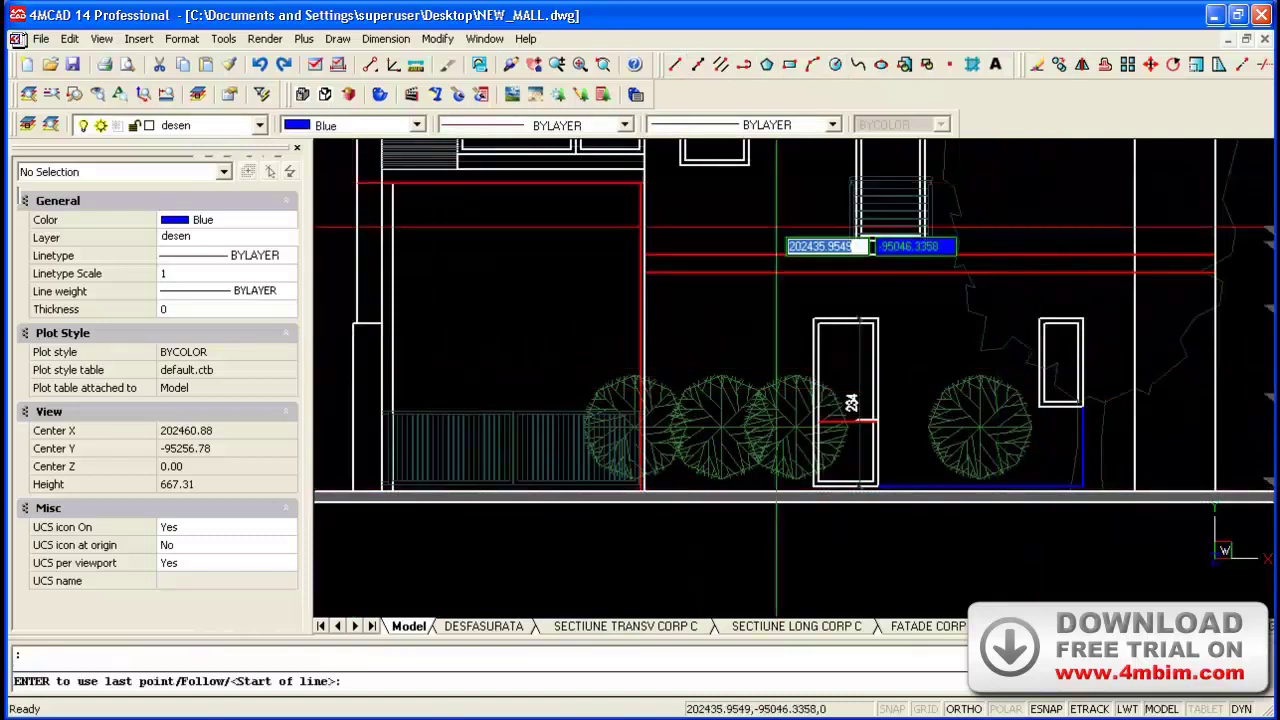
click(1078, 418)
shift+right_click(900, 424)
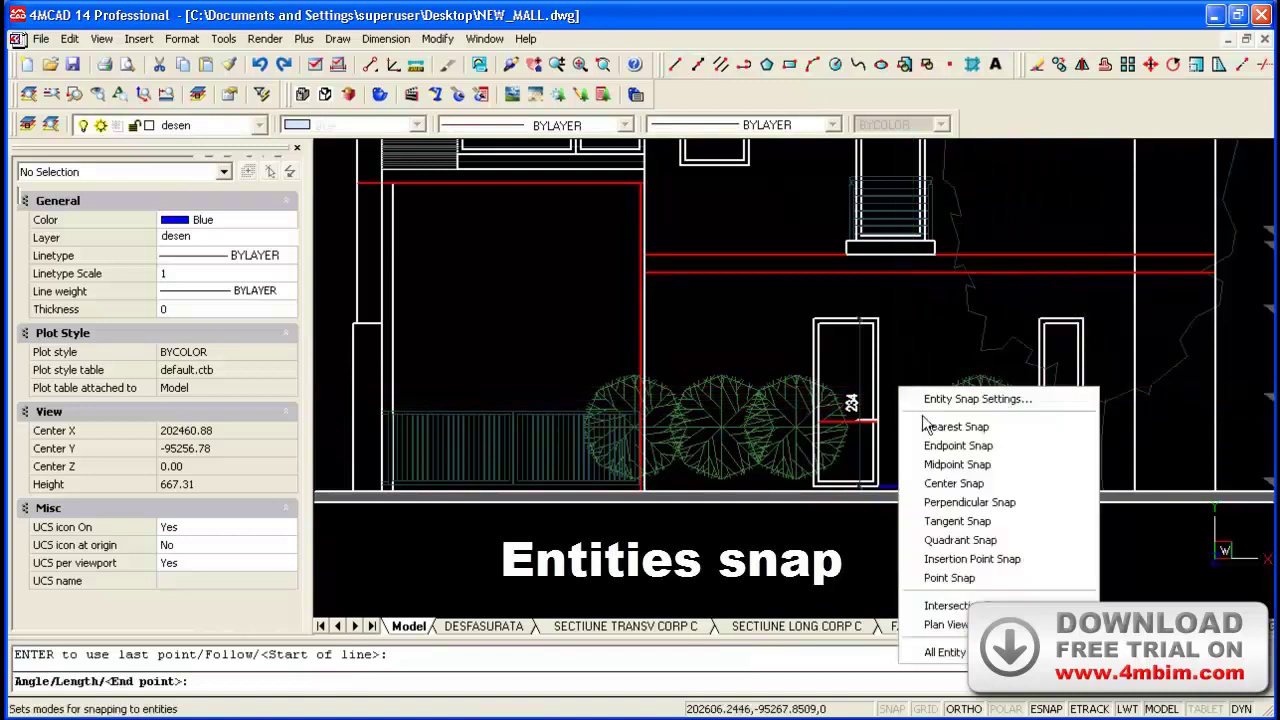
click(945, 502)
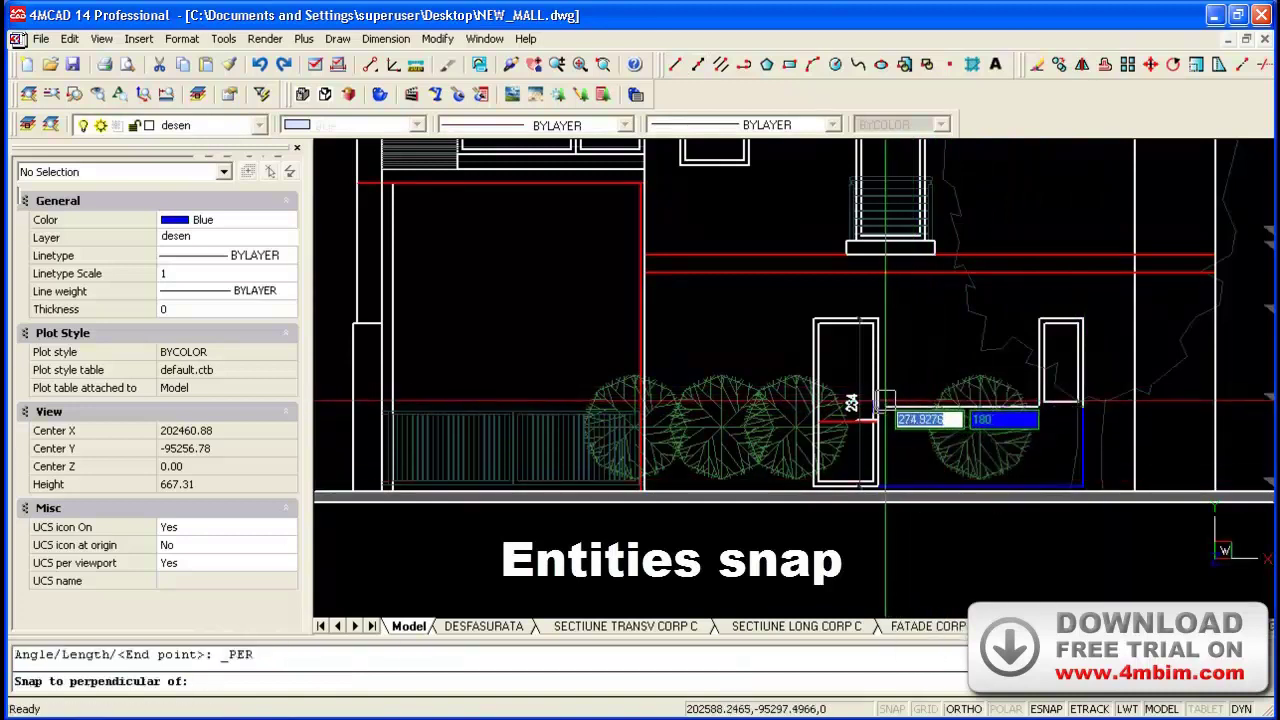
click(880, 412)
right_click(900, 428)
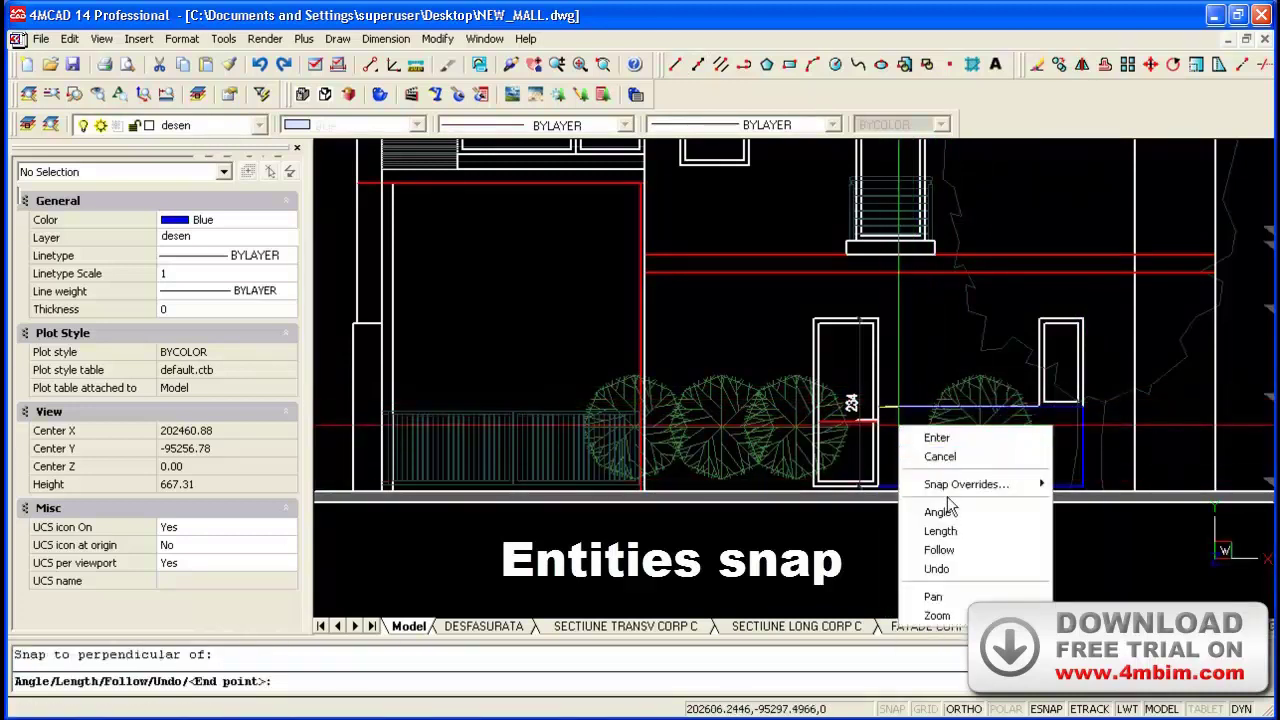
click(958, 438)
Copy the two blue lines with ORTHO off, placing the copy right of the facade.
scroll(386, 443, down, 3)
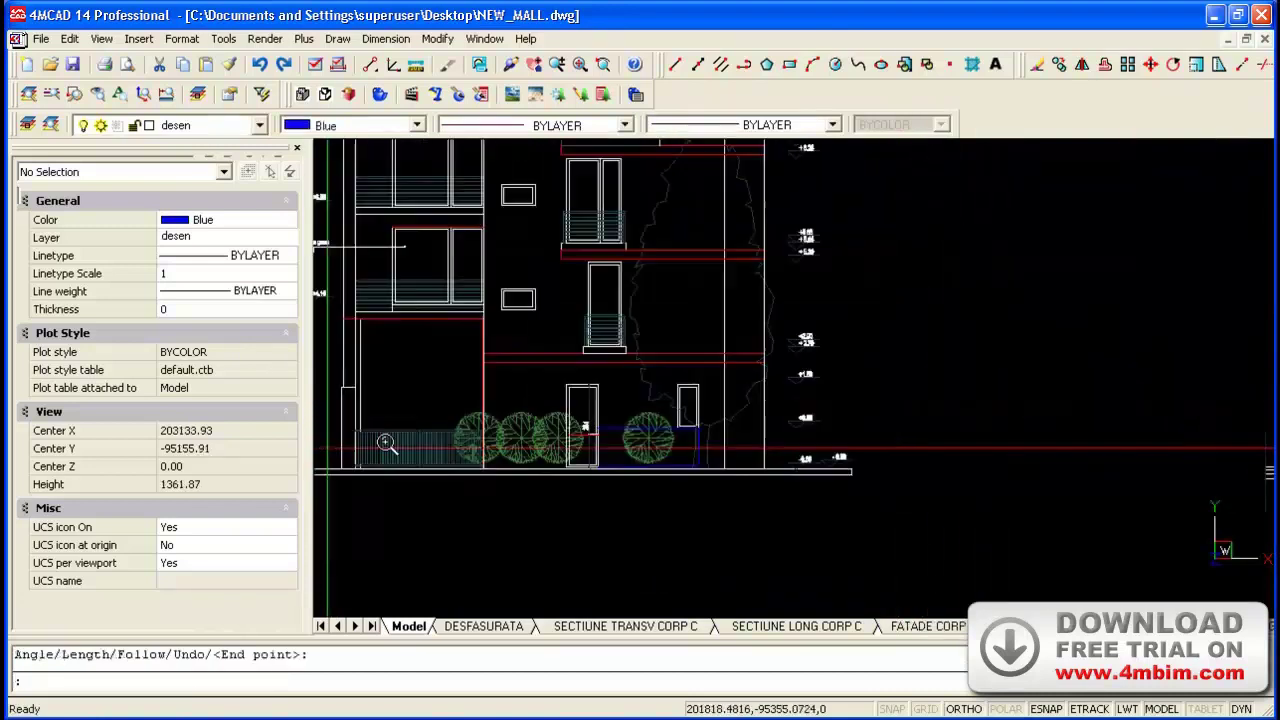
scroll(480, 470, up, 1)
scroll(541, 497, up, 1)
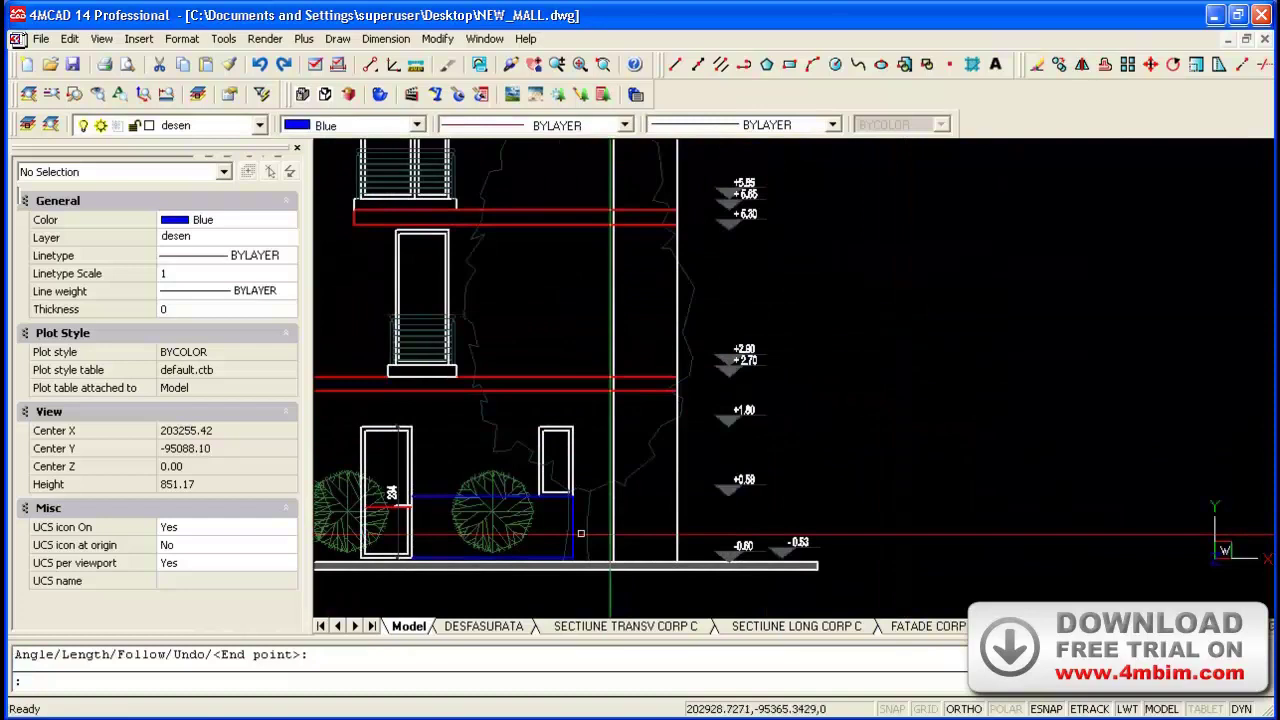
click(541, 497)
click(572, 514)
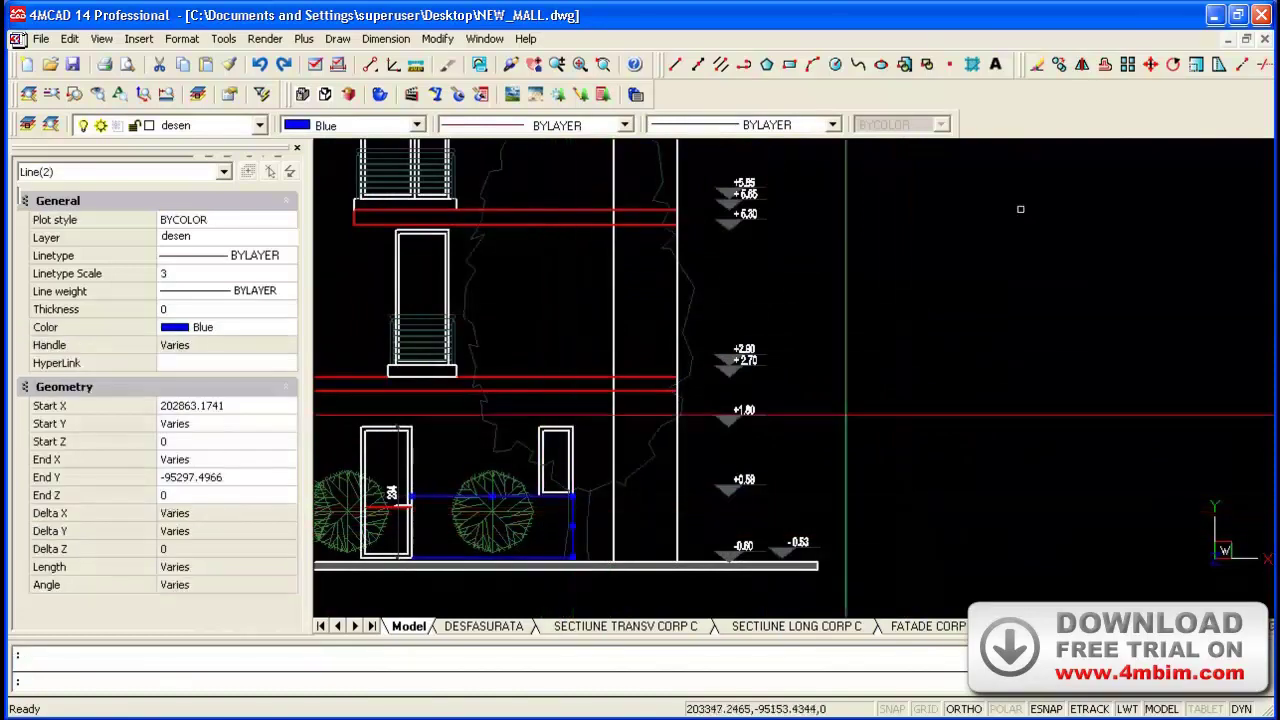
click(1059, 64)
click(860, 513)
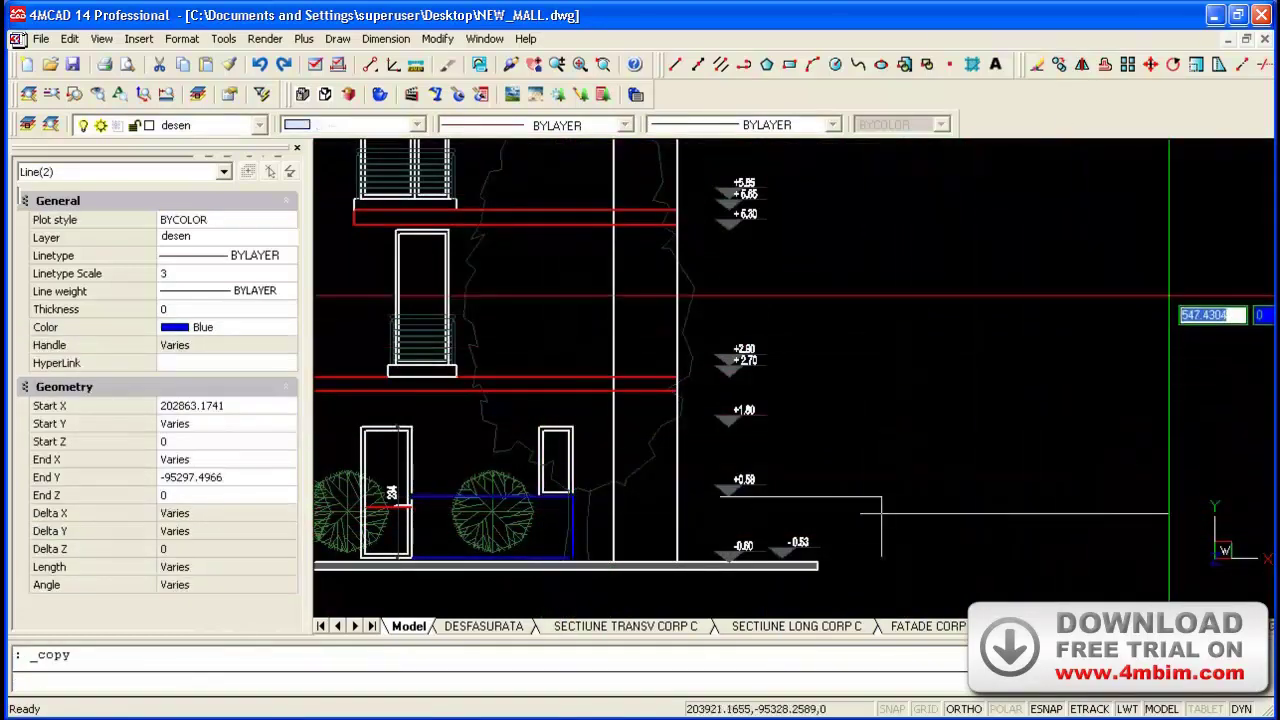
key(F8)
click(1138, 375)
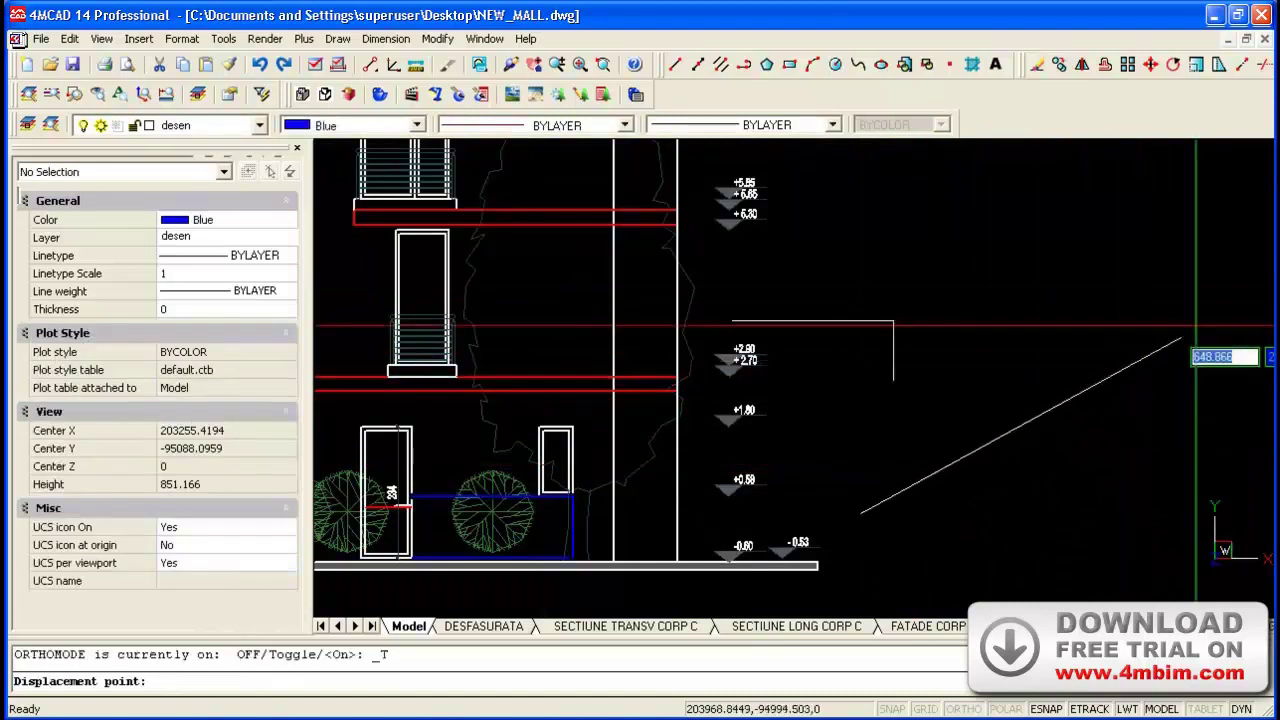
Copy those lines again via Recent Commands > _COPY, placing them beside the upper balcony.
scroll(1042, 371, down, 1)
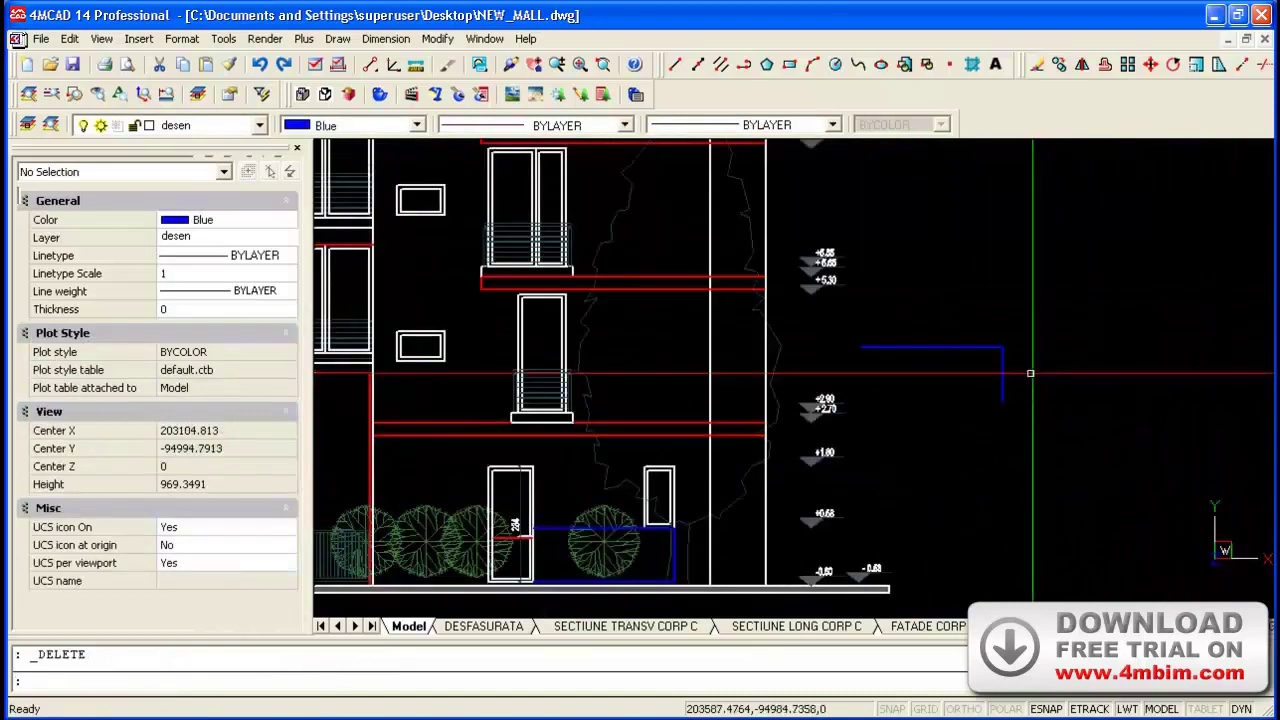
click(1074, 408)
click(978, 343)
right_click(978, 343)
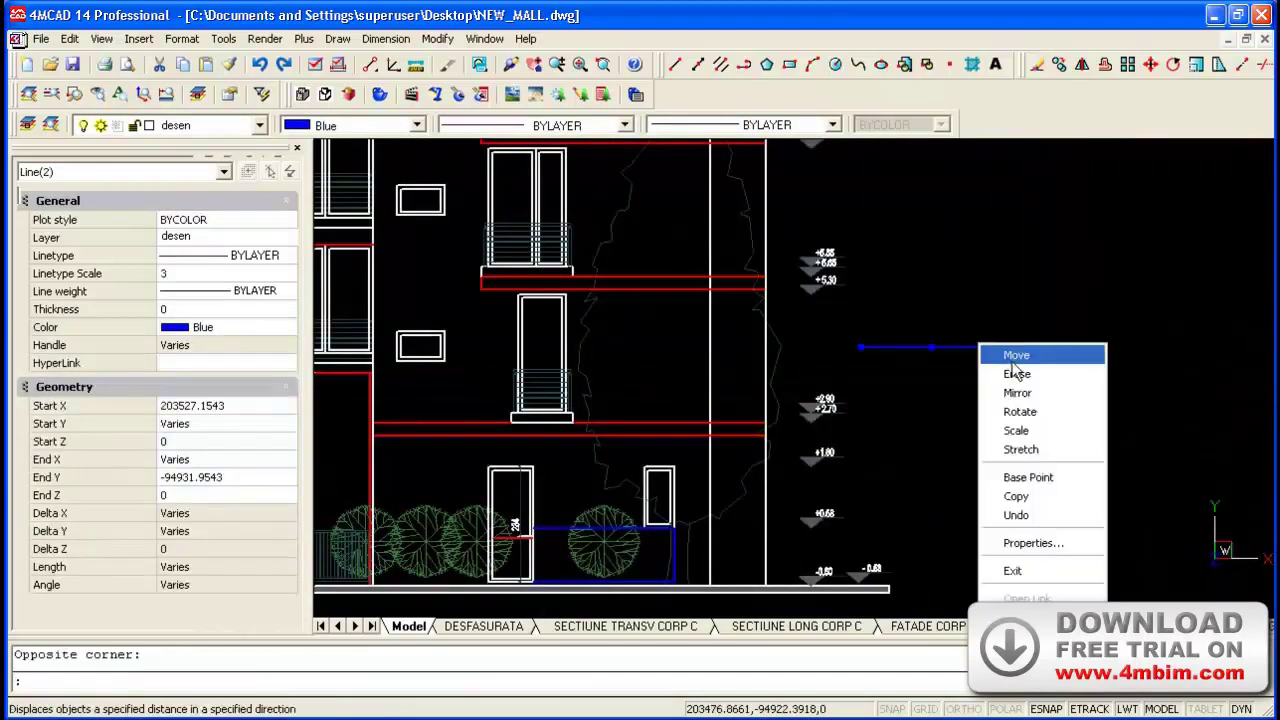
click(973, 417)
right_click(1030, 357)
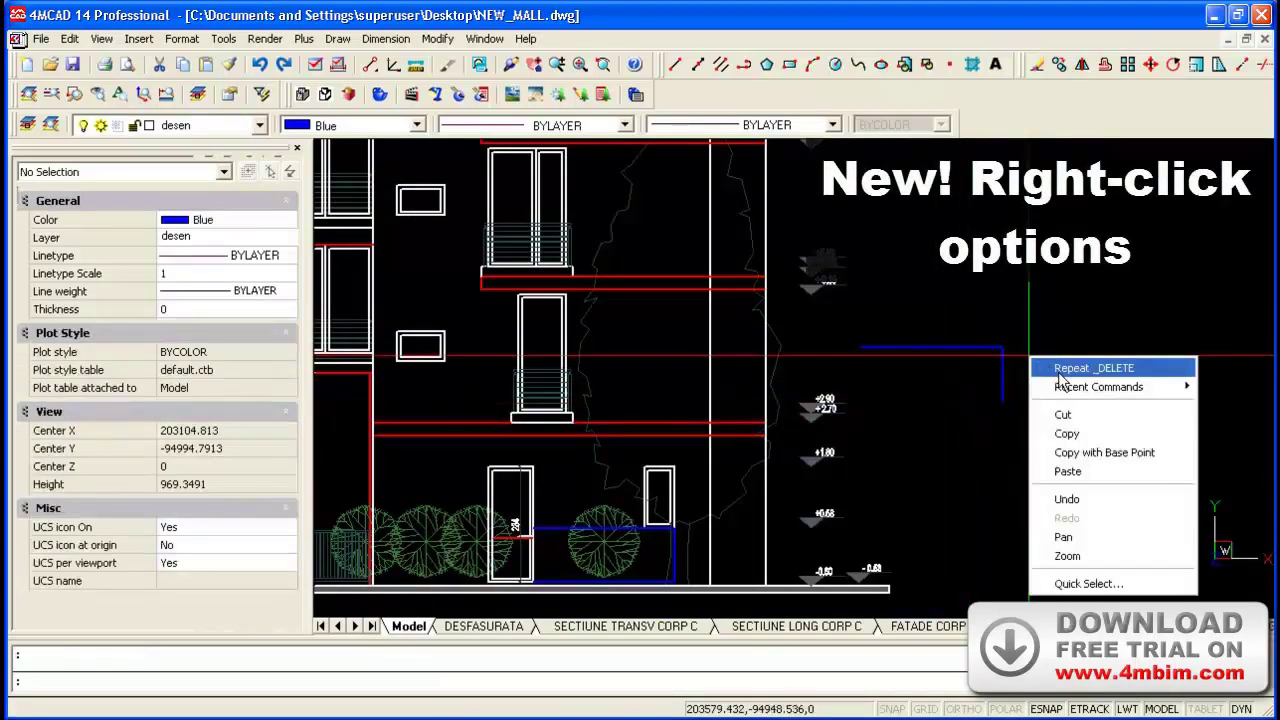
mouse_move(1098, 387)
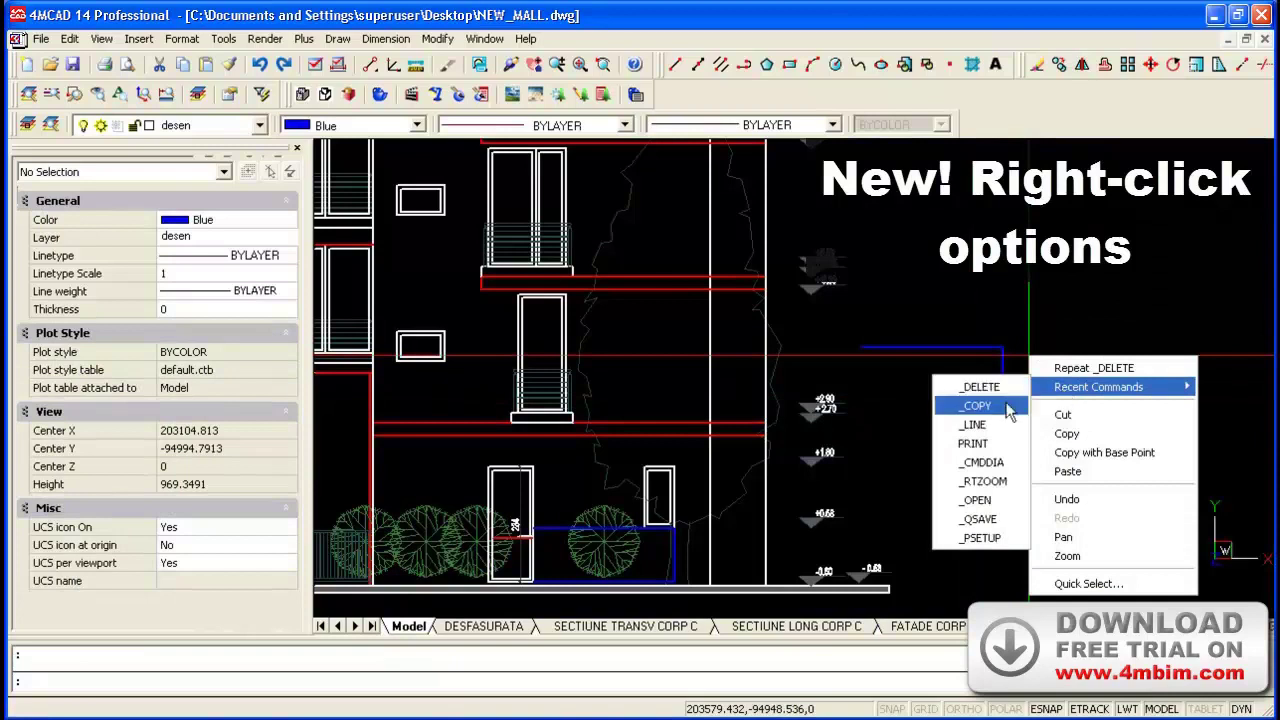
click(1007, 405)
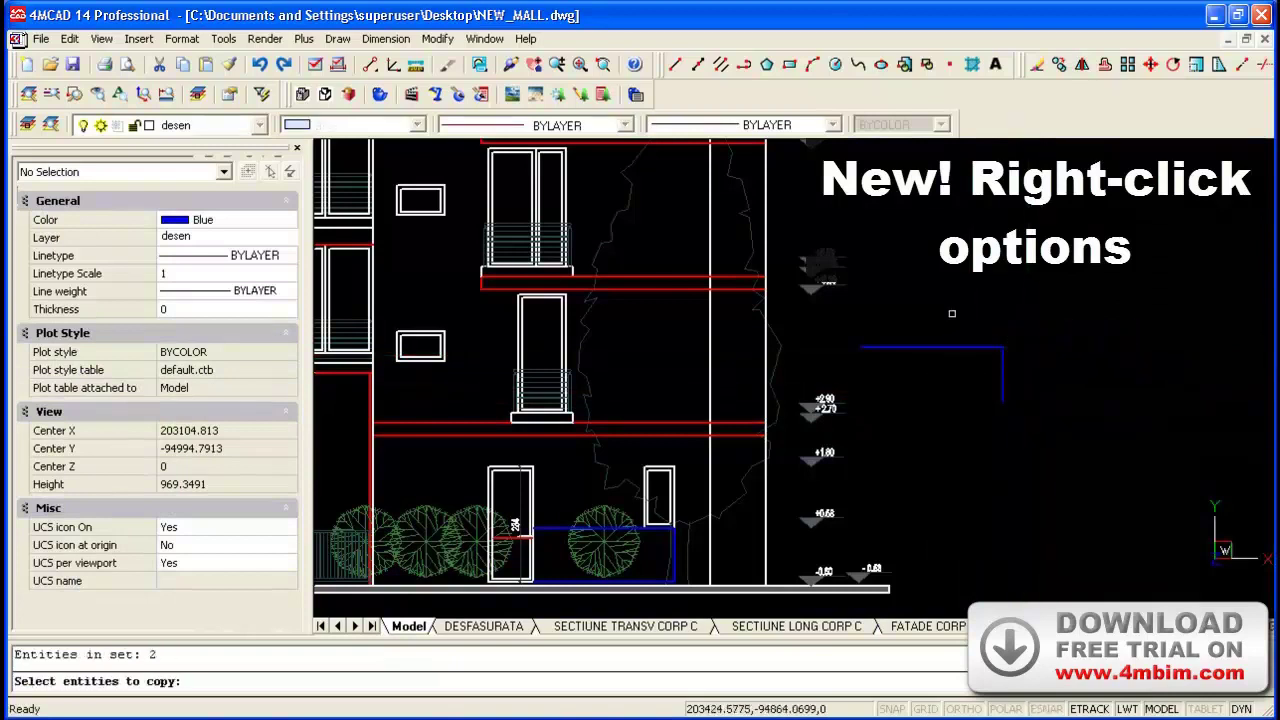
key(Return)
click(861, 347)
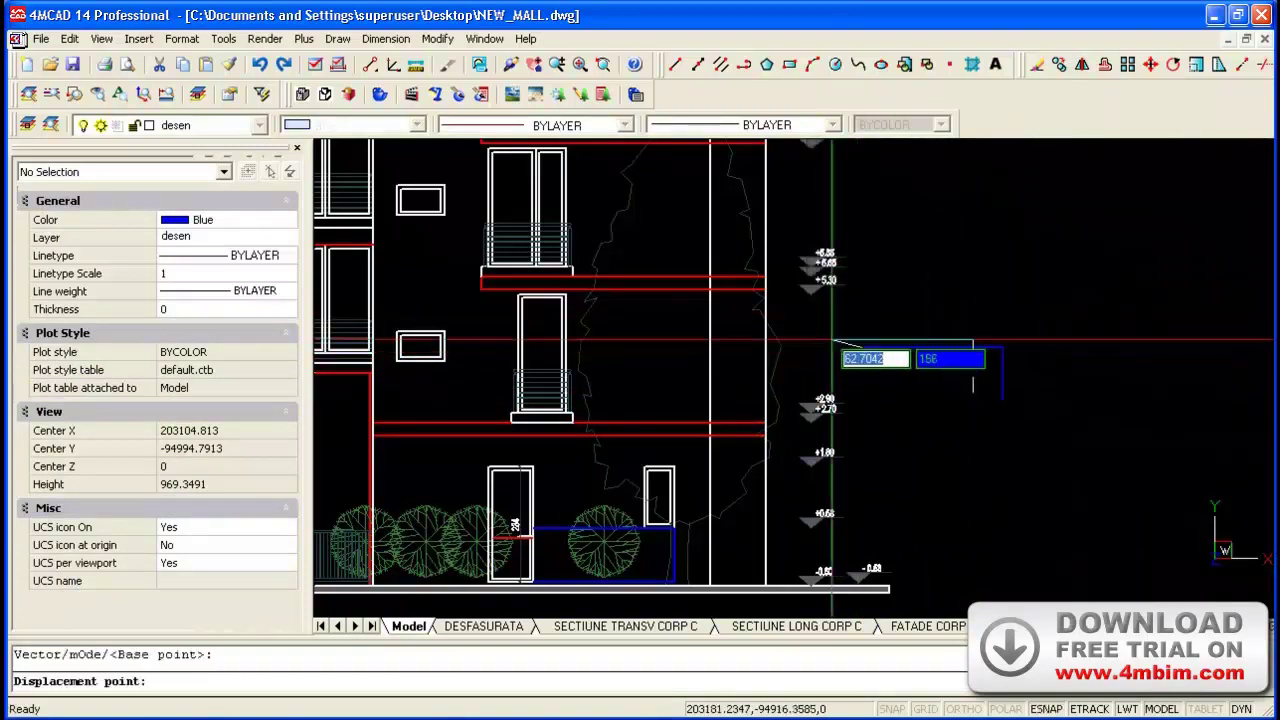
click(565, 297)
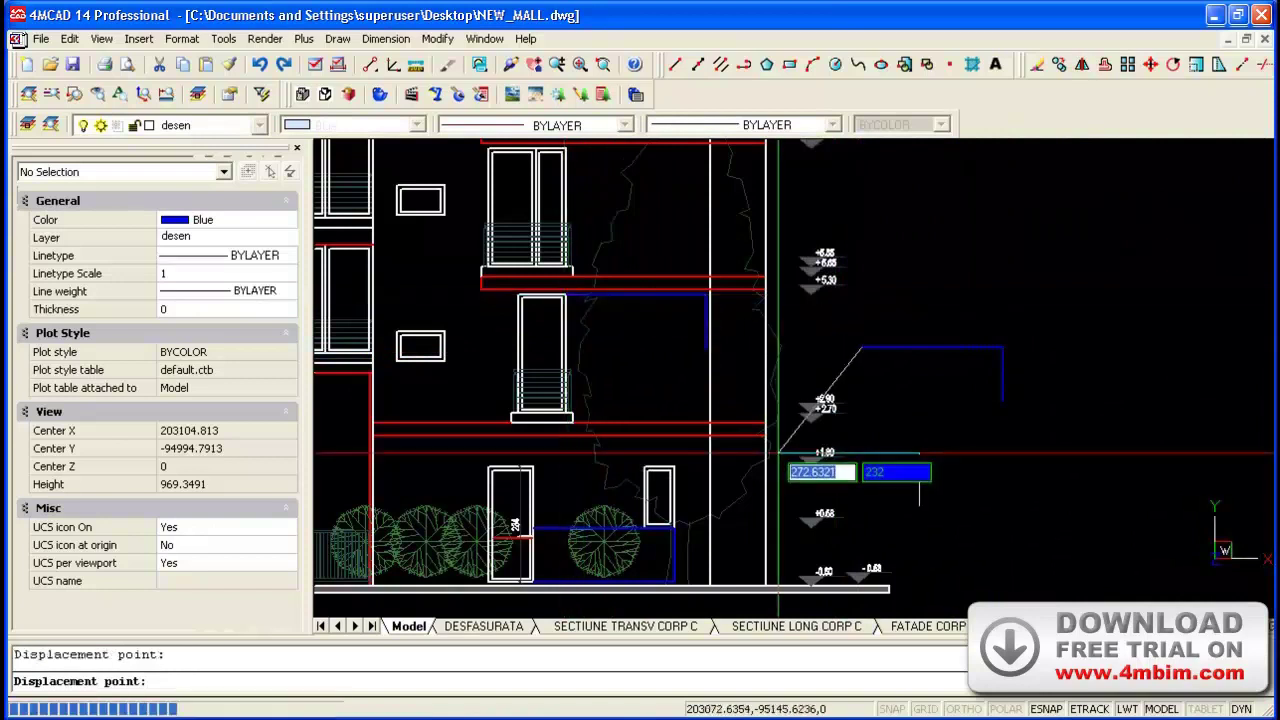
Delete the stray blue line copy left on the right.
click(1018, 408)
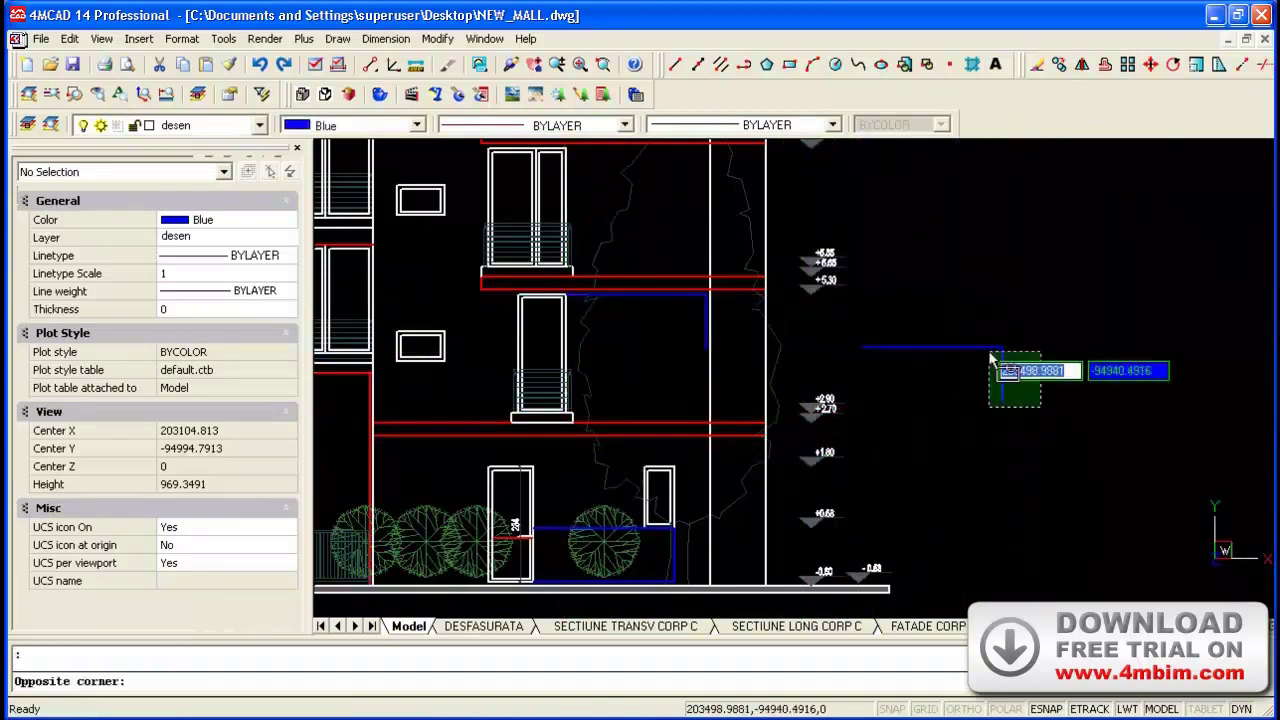
click(985, 340)
key(Delete)
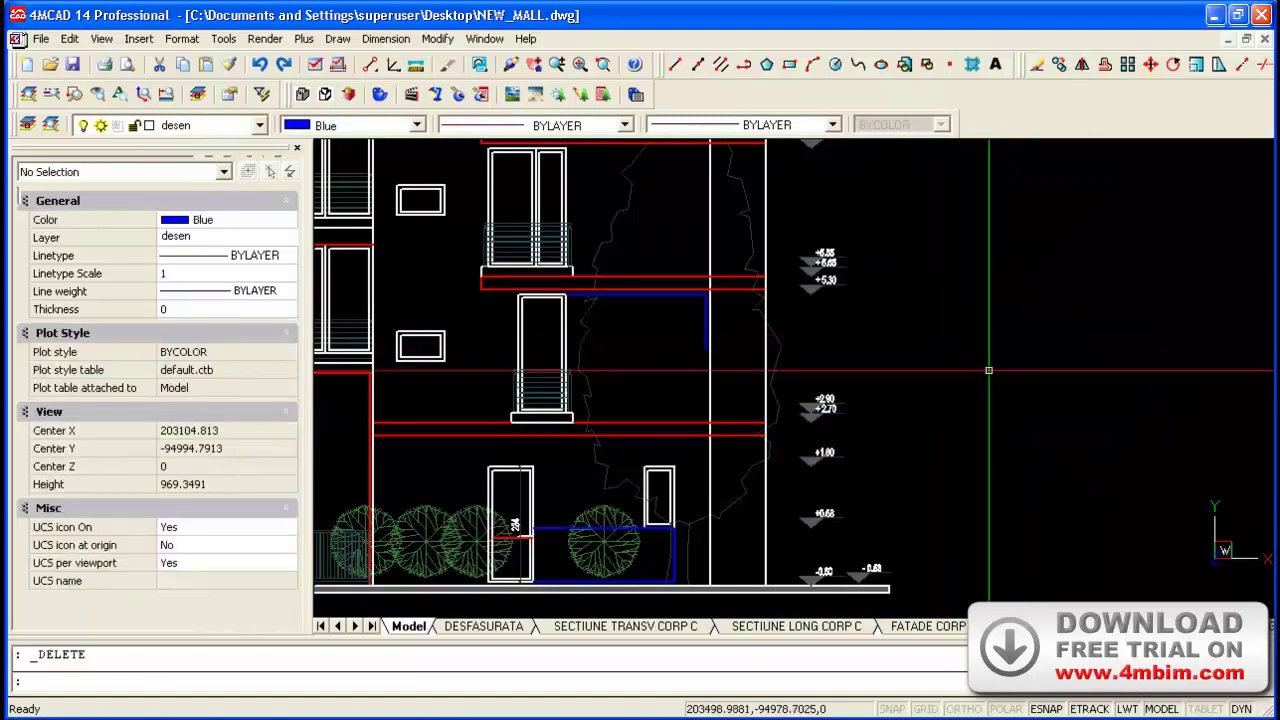
scroll(988, 370, down, 3)
scroll(1043, 437, down, 2)
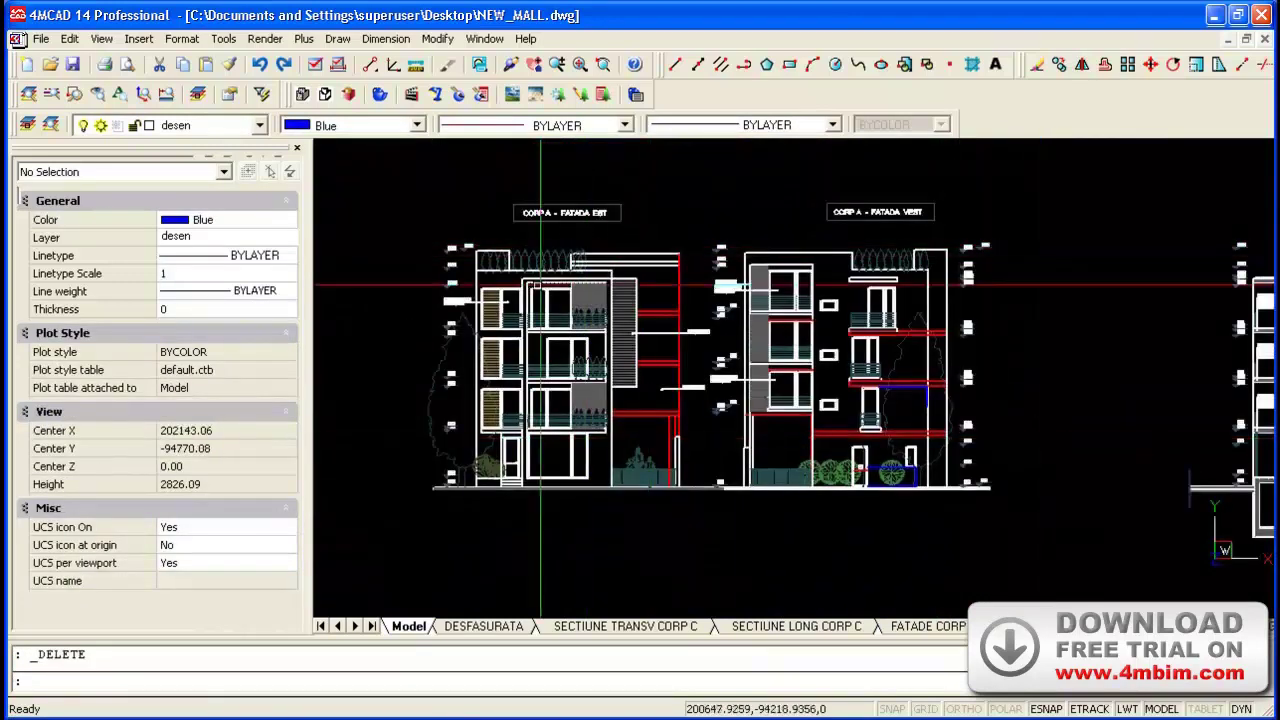
Fill the left window panel with the ANSI31 hatch by picking a point inside it.
scroll(541, 330, up, 5)
scroll(586, 329, up, 1)
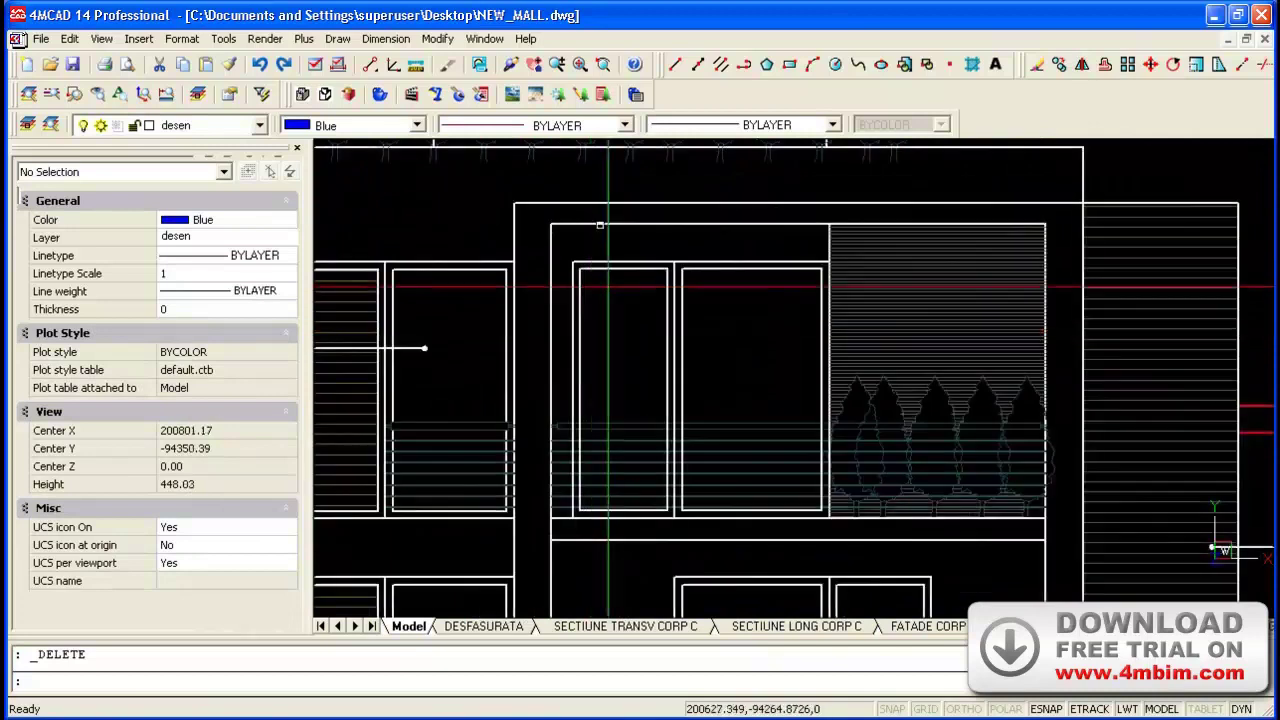
click(972, 66)
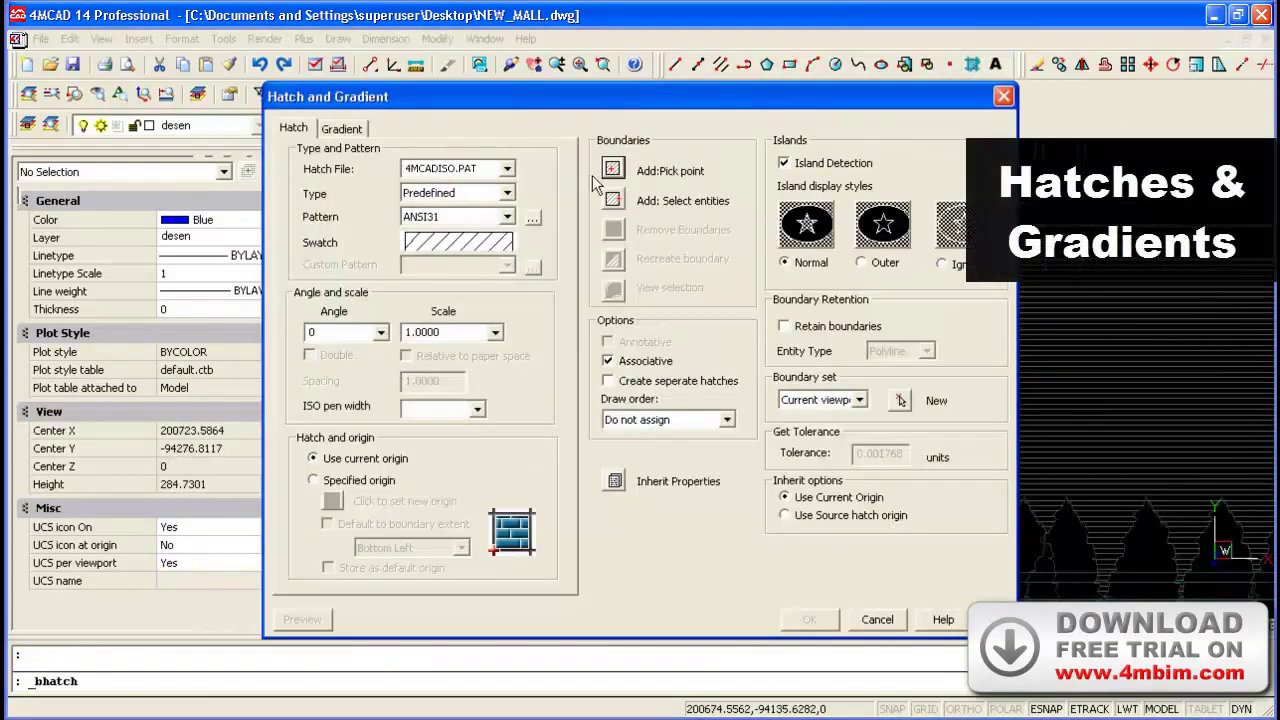
click(611, 170)
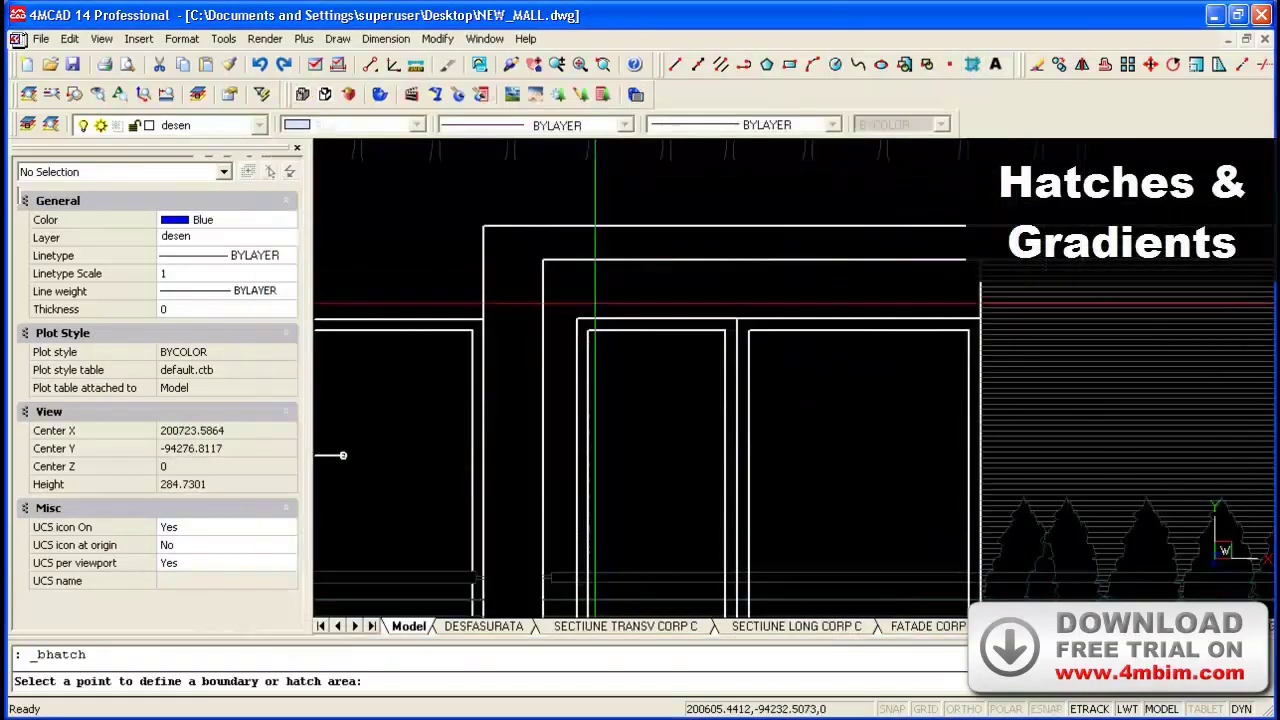
right_click(617, 437)
click(809, 620)
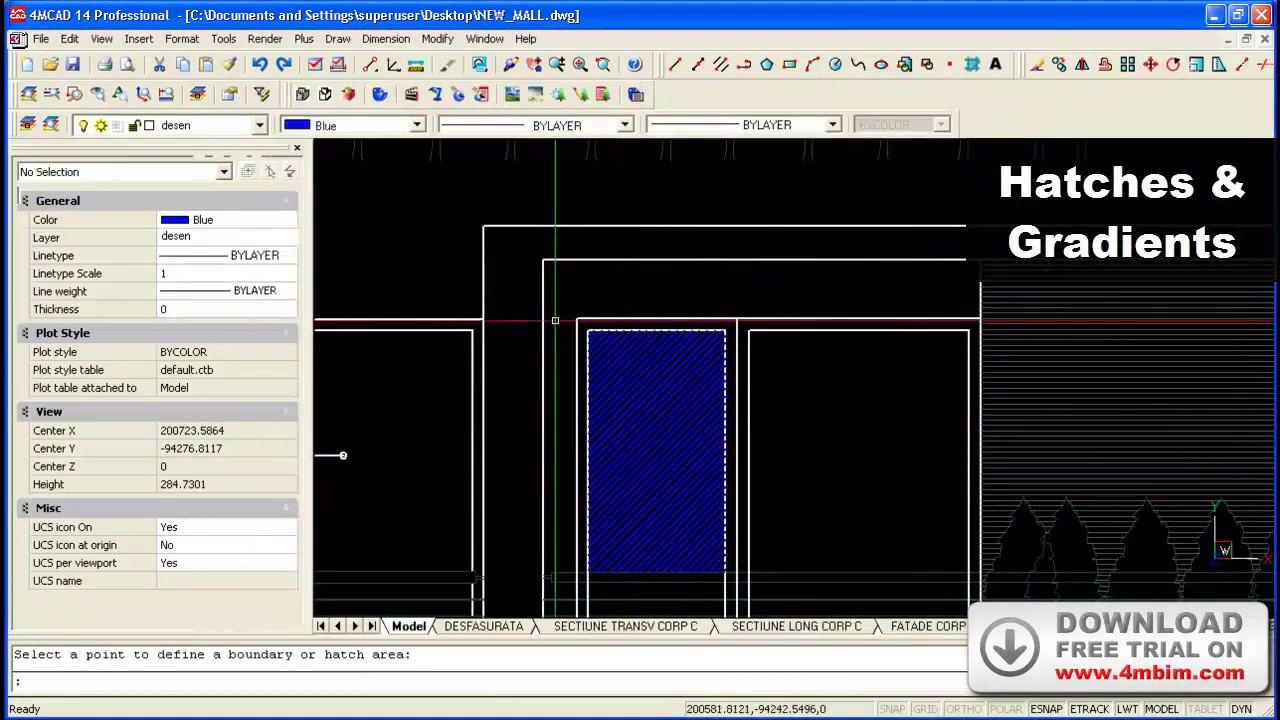
Fill the right window panel with the ANSI38 hatch pattern.
click(972, 64)
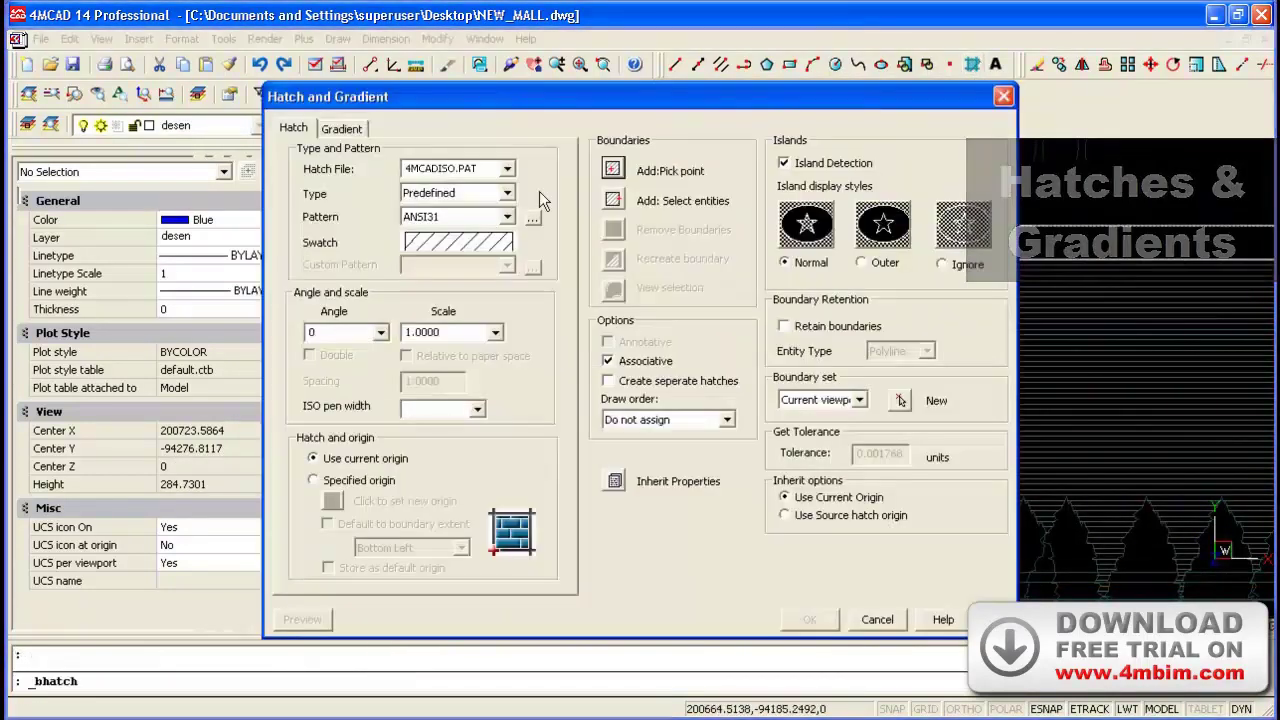
click(532, 218)
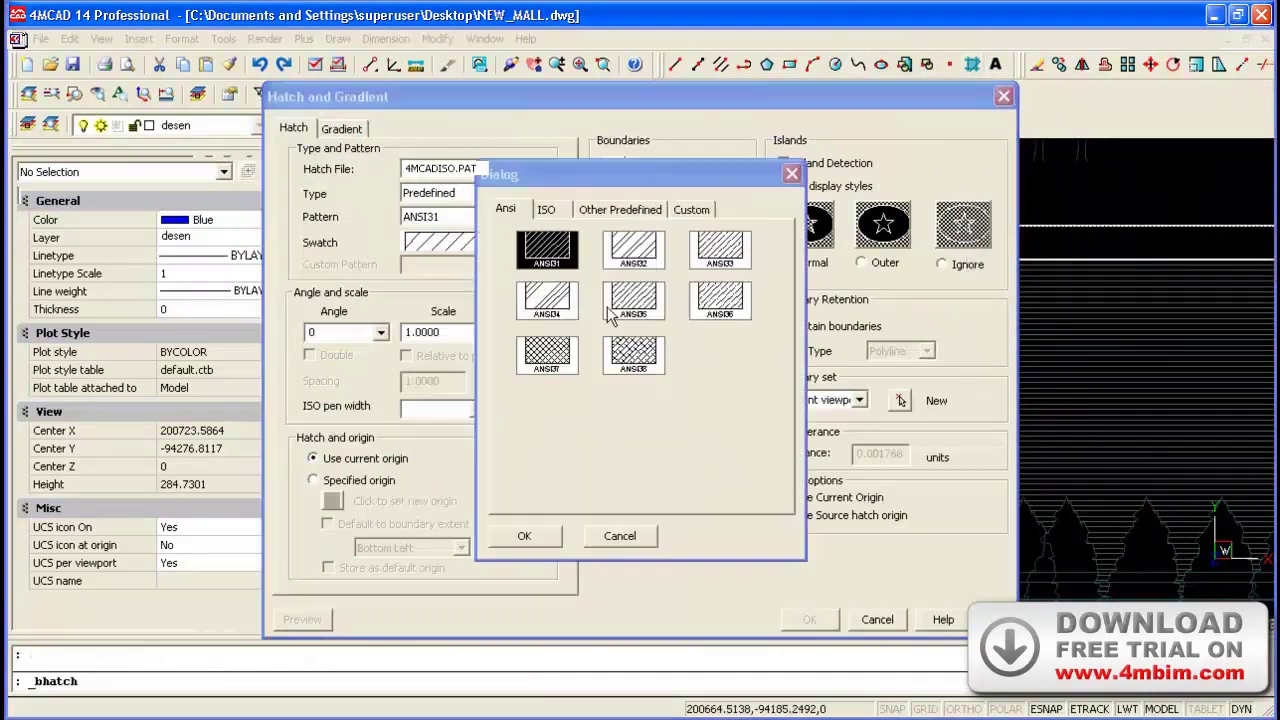
click(650, 352)
click(524, 535)
click(650, 170)
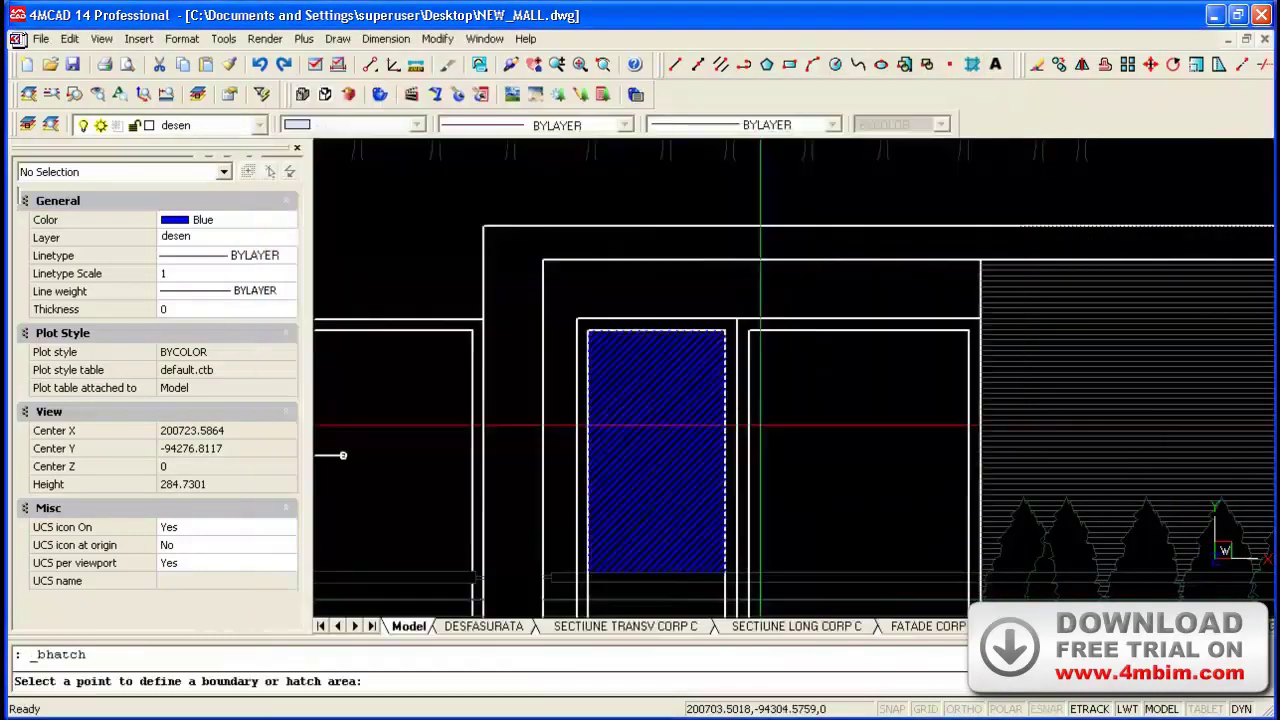
click(782, 460)
key(Return)
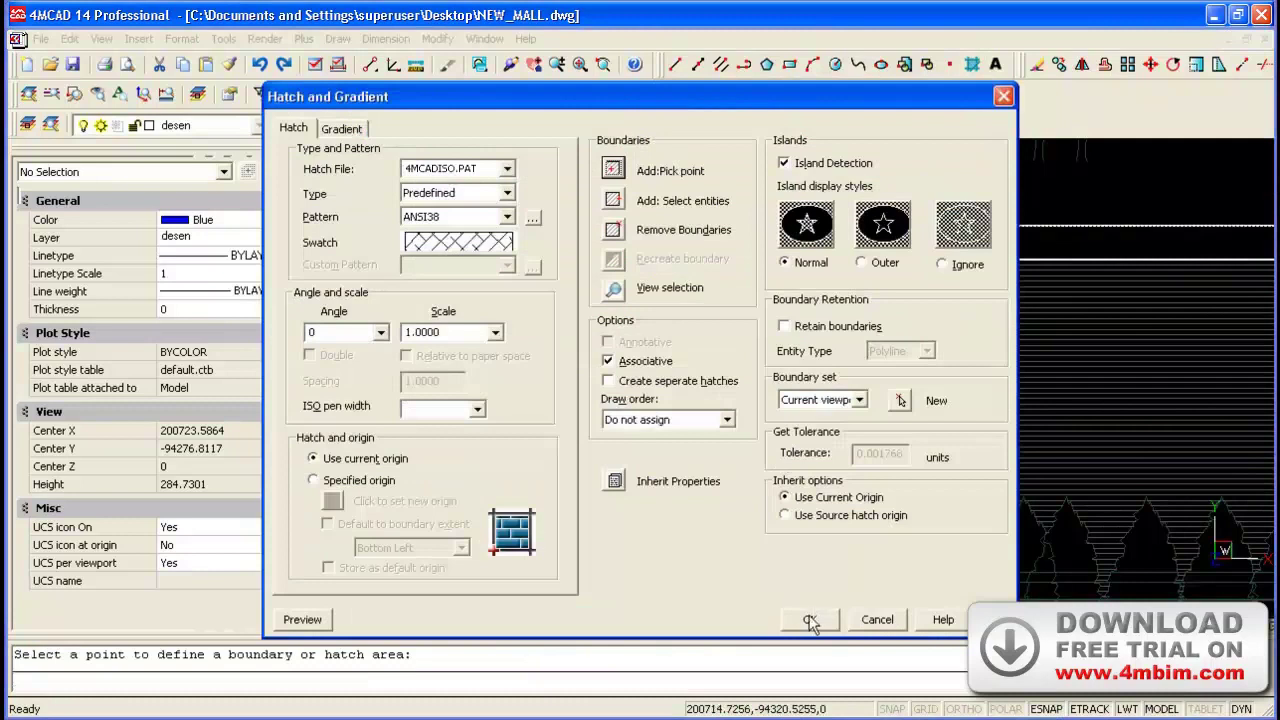
click(810, 620)
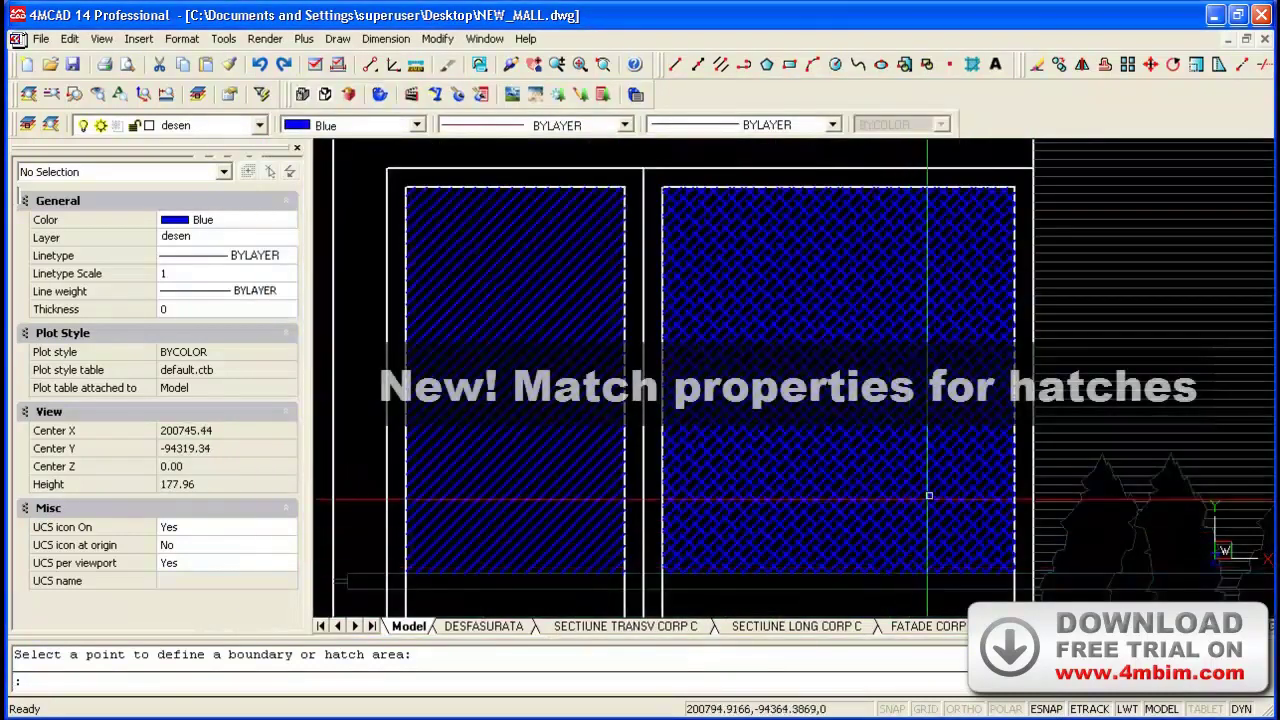
Use Match Properties to give the right panel's hatch the left panel's ANSI31 pattern.
click(231, 66)
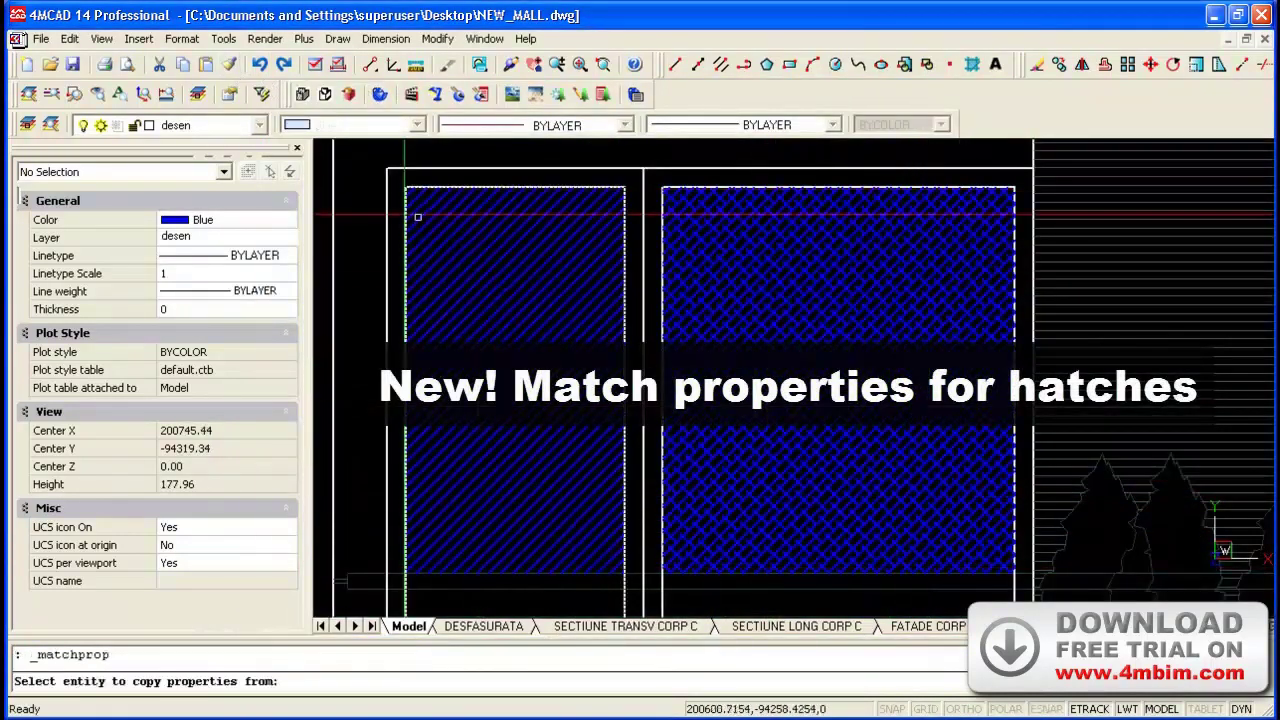
click(727, 225)
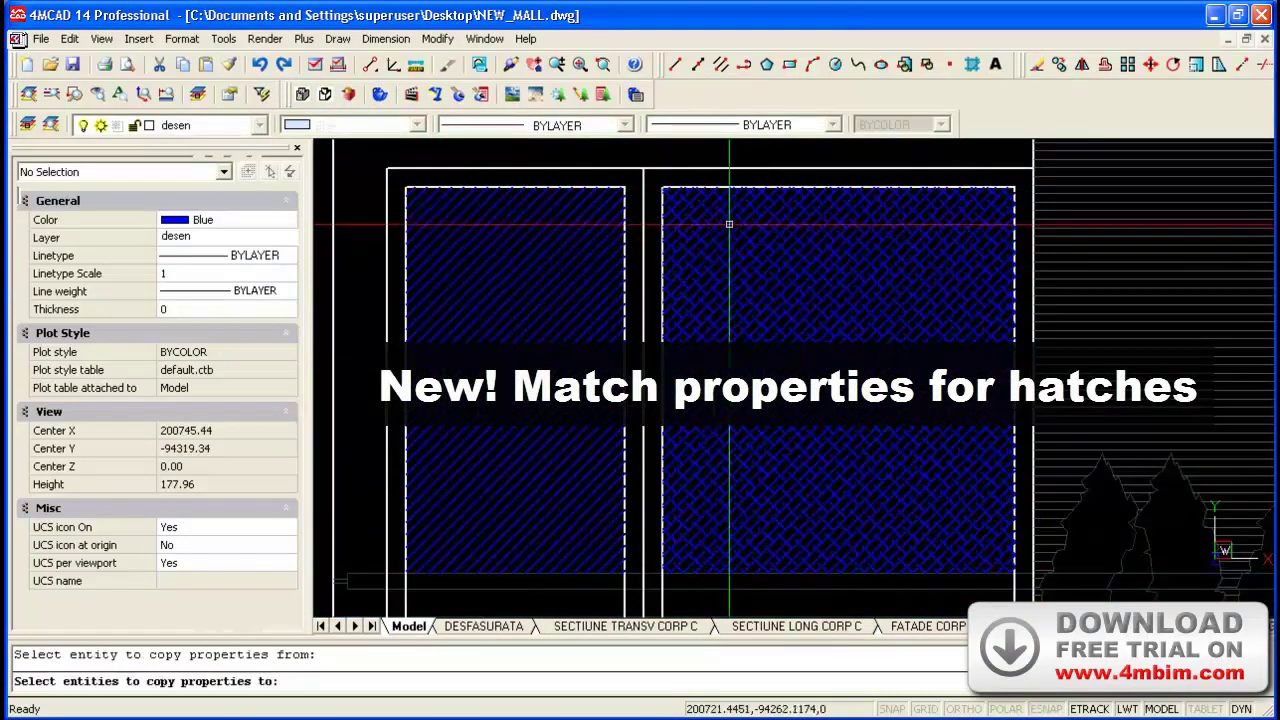
scroll(1088, 216, down, 3)
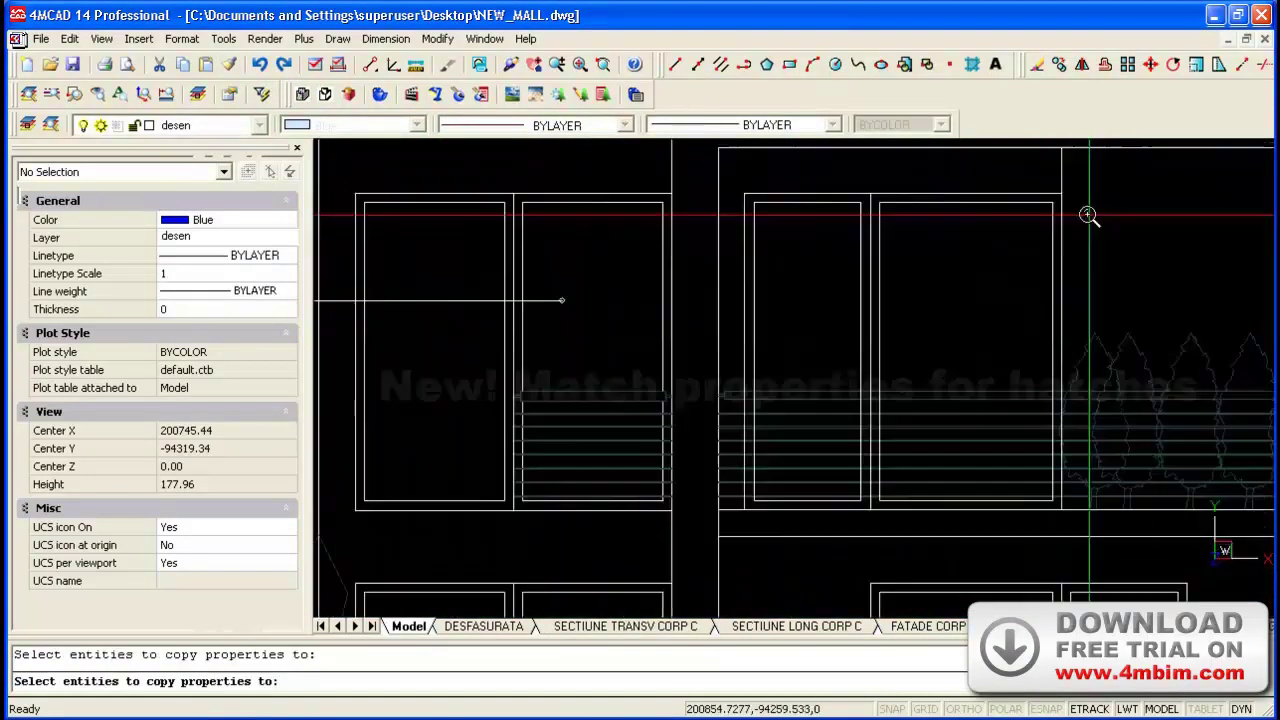
scroll(1180, 289, up, 2)
key(Escape)
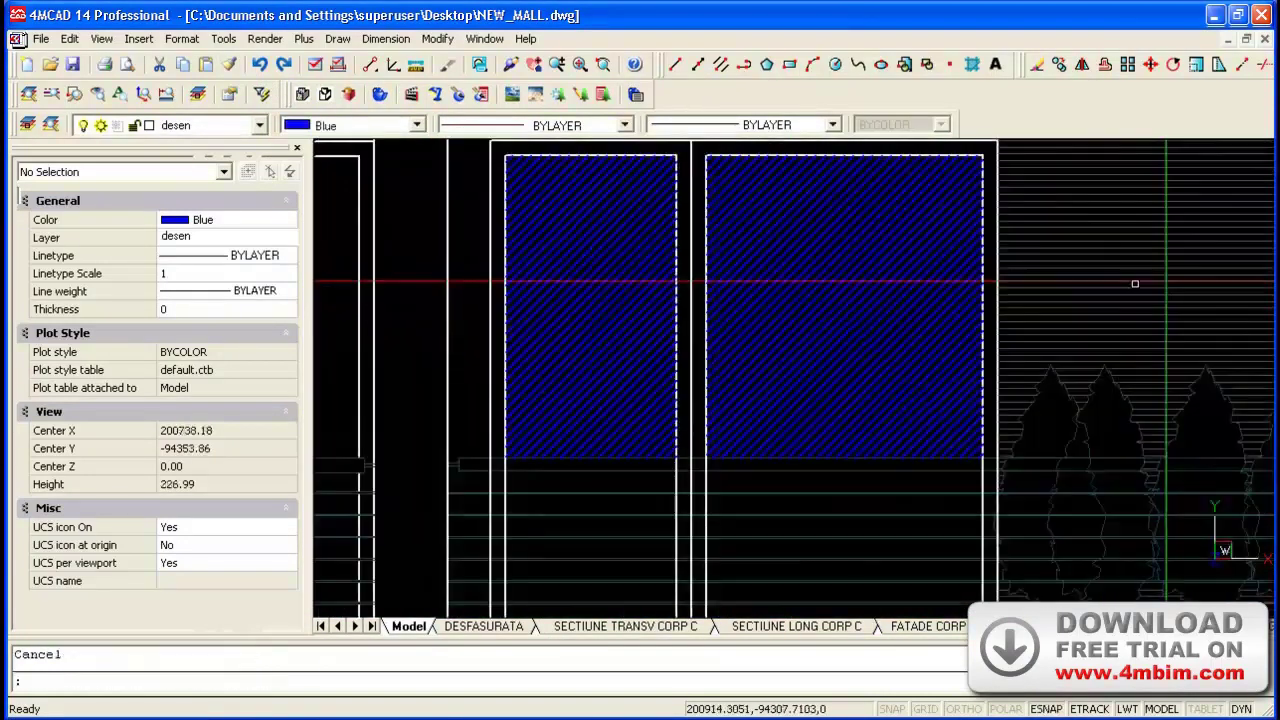
scroll(560, 480, down, 1)
scroll(524, 334, up, 3)
click(524, 334)
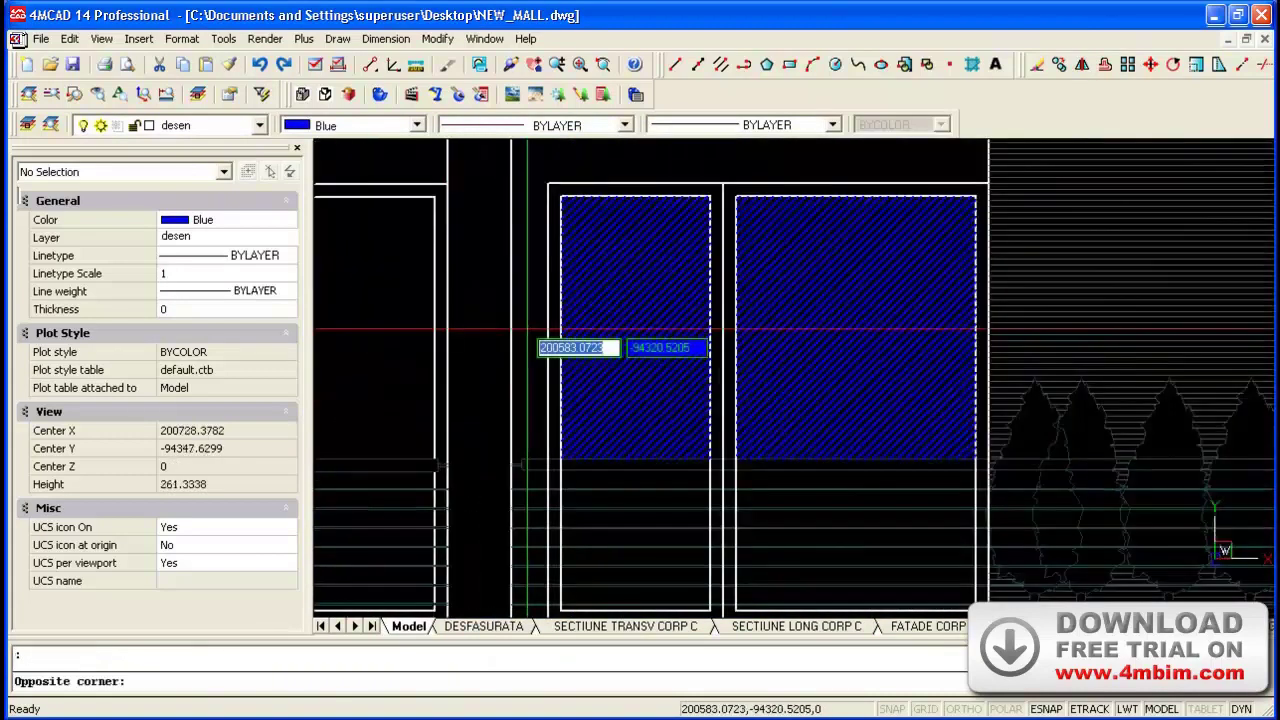
Close the NEW_MALL.dwg drawing window.
scroll(526, 329, down, 3)
scroll(524, 326, down, 2)
scroll(620, 355, down, 5)
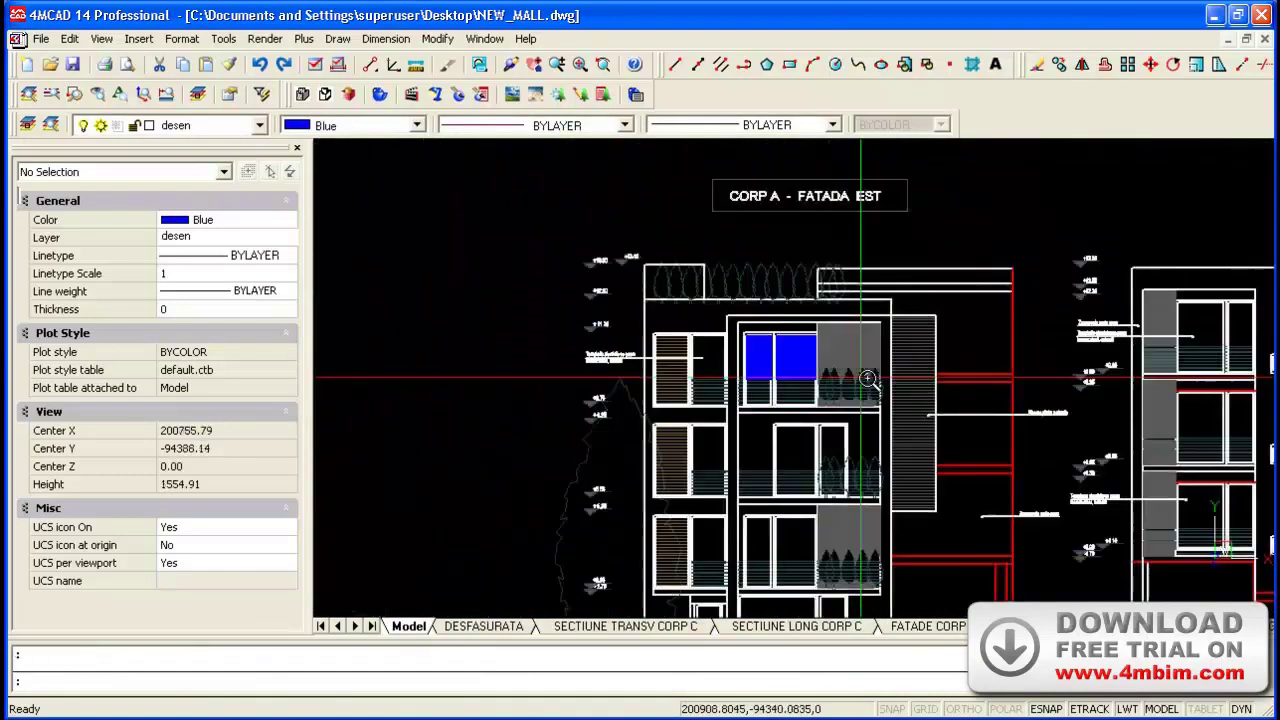
scroll(813, 360, up, 3)
click(1264, 39)
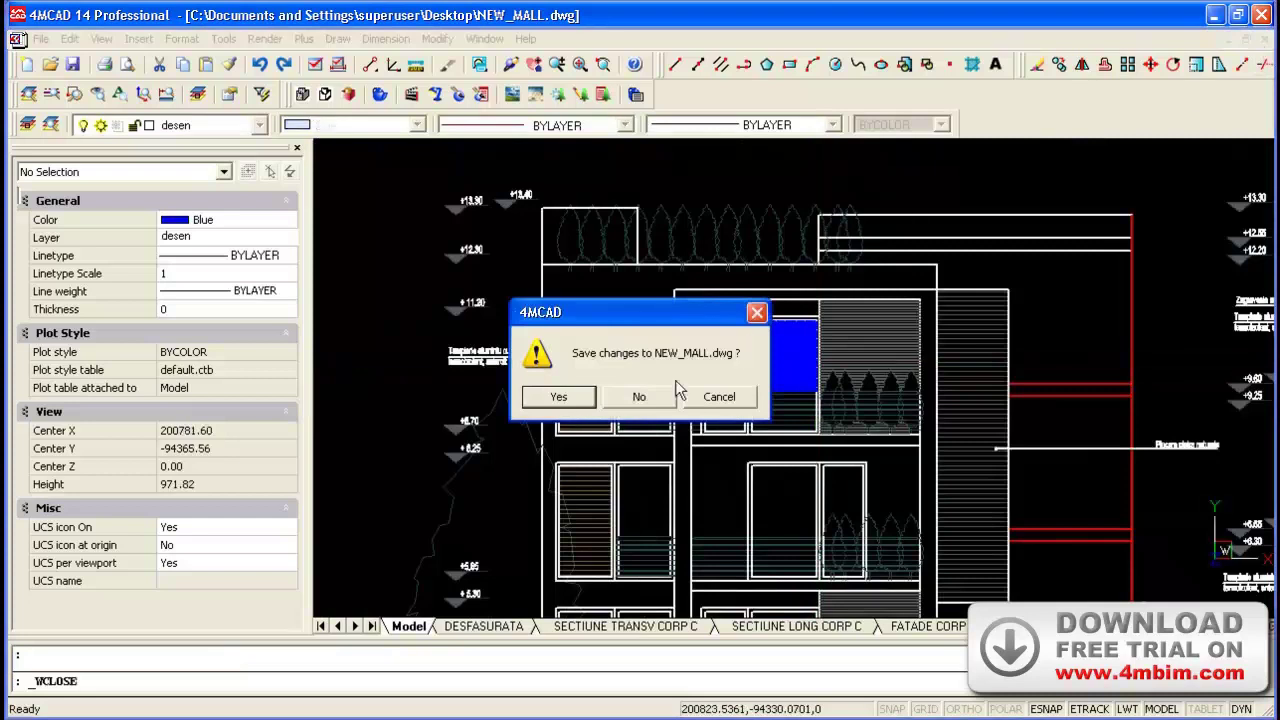
Discard NEW_MALL changes and choose Desktop's Synoptique .dwg as the block file to insert.
click(644, 397)
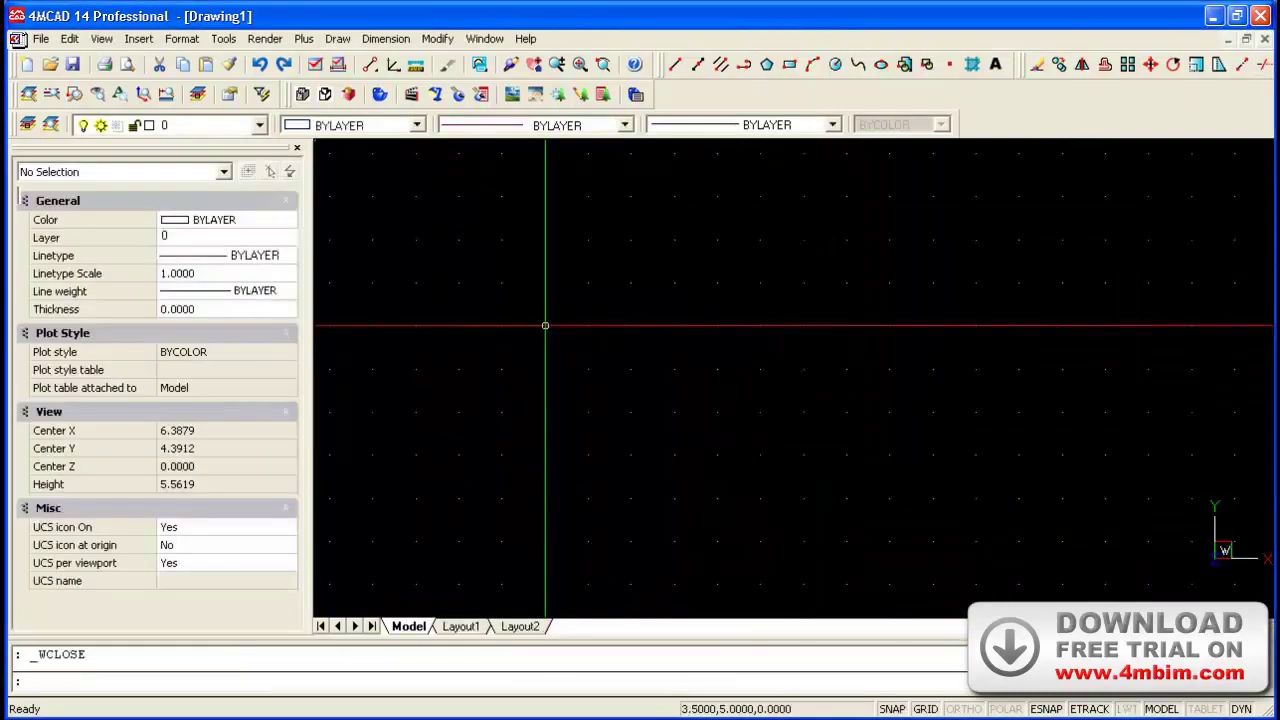
click(153, 43)
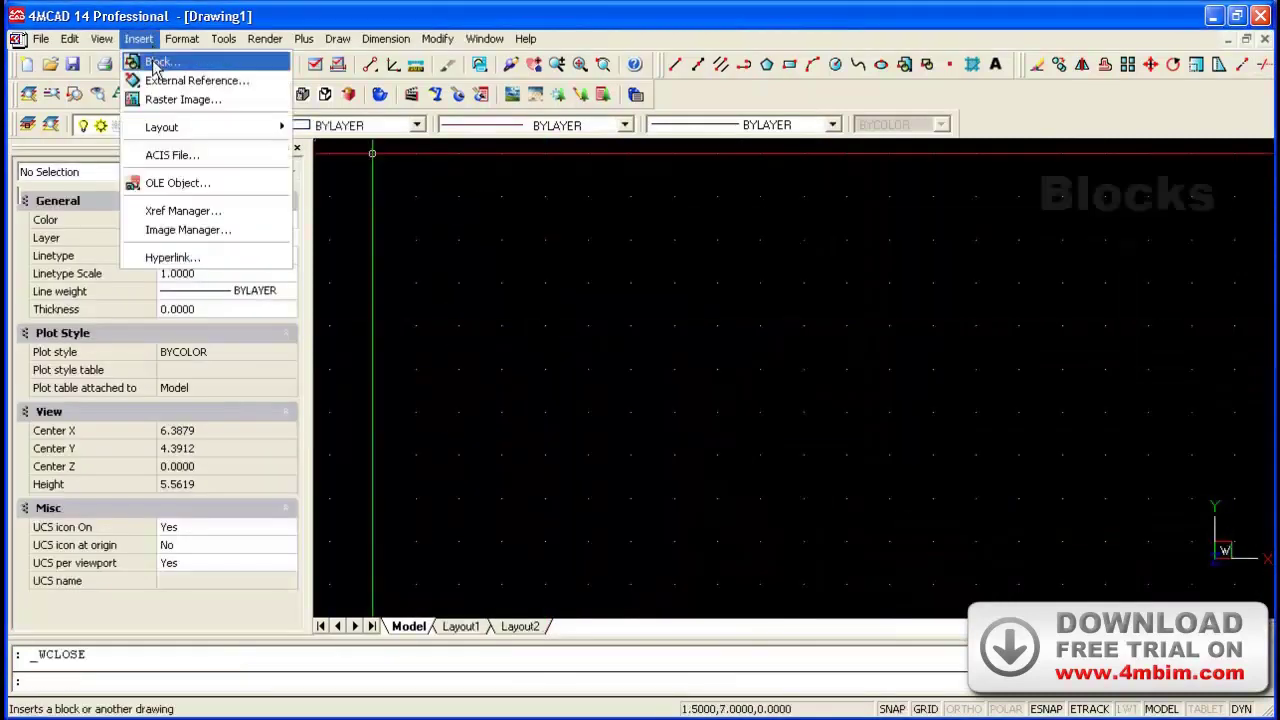
click(150, 58)
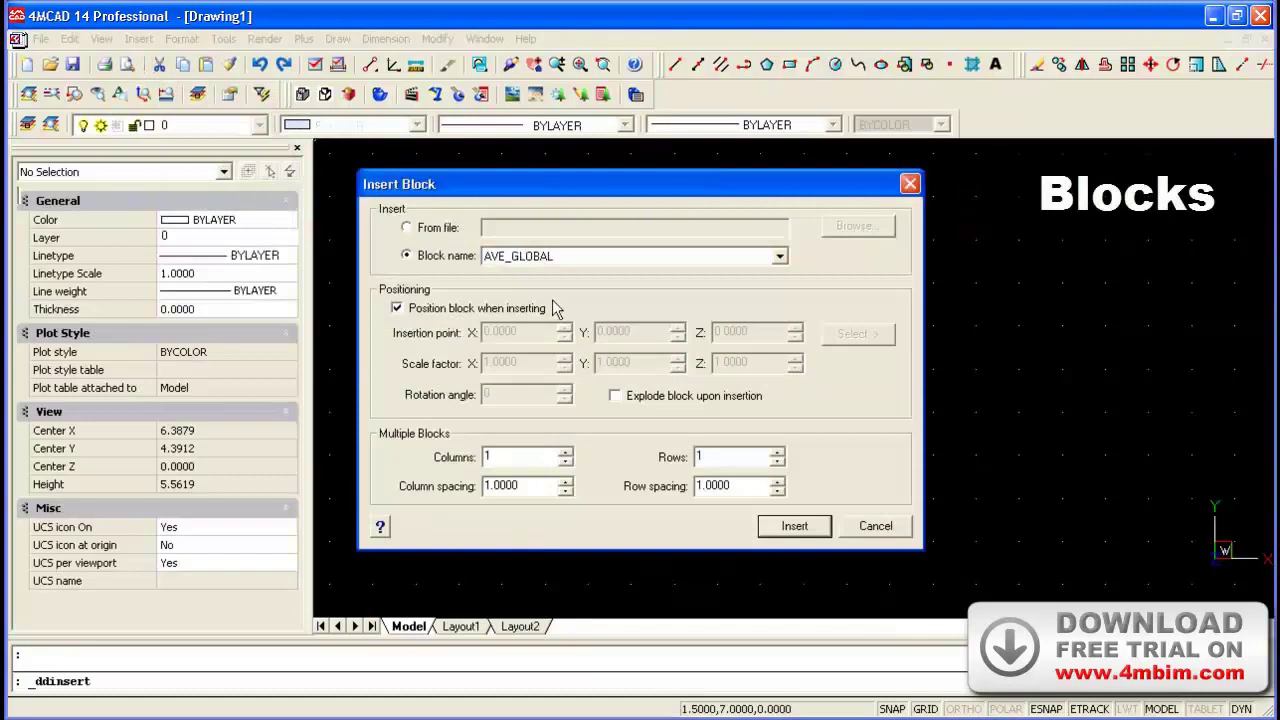
click(430, 230)
click(870, 228)
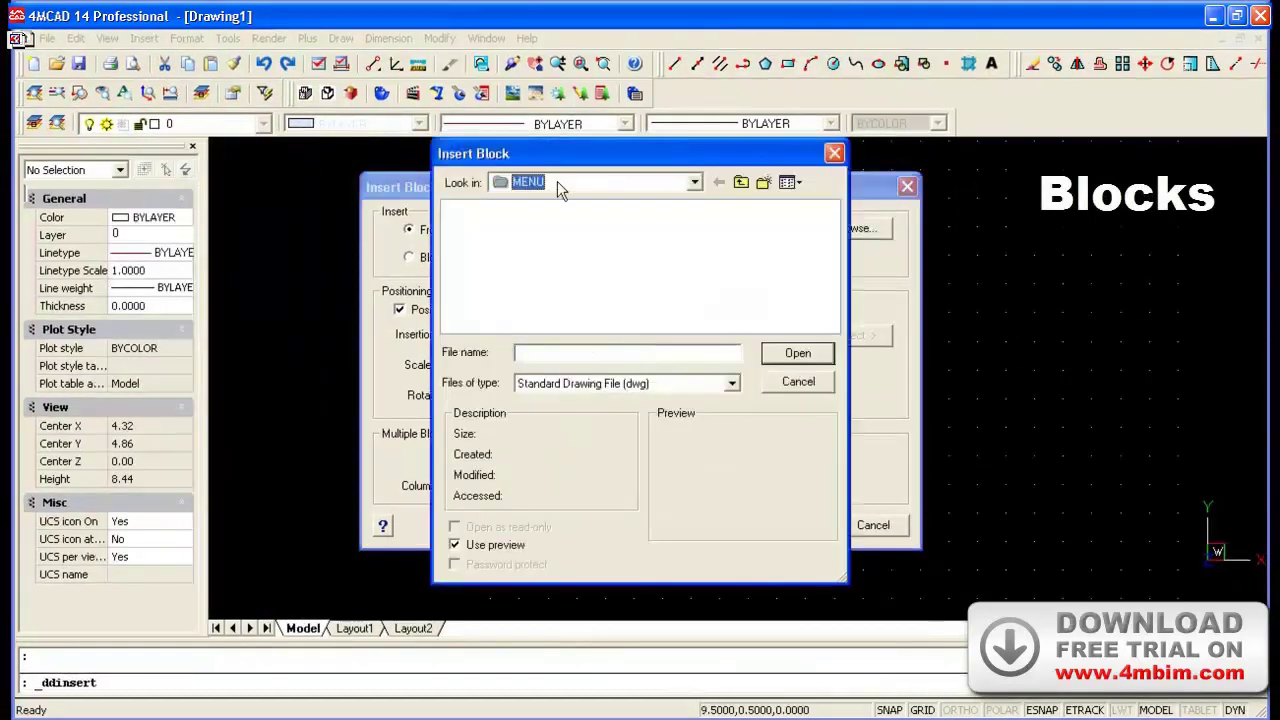
click(557, 182)
click(548, 200)
click(672, 283)
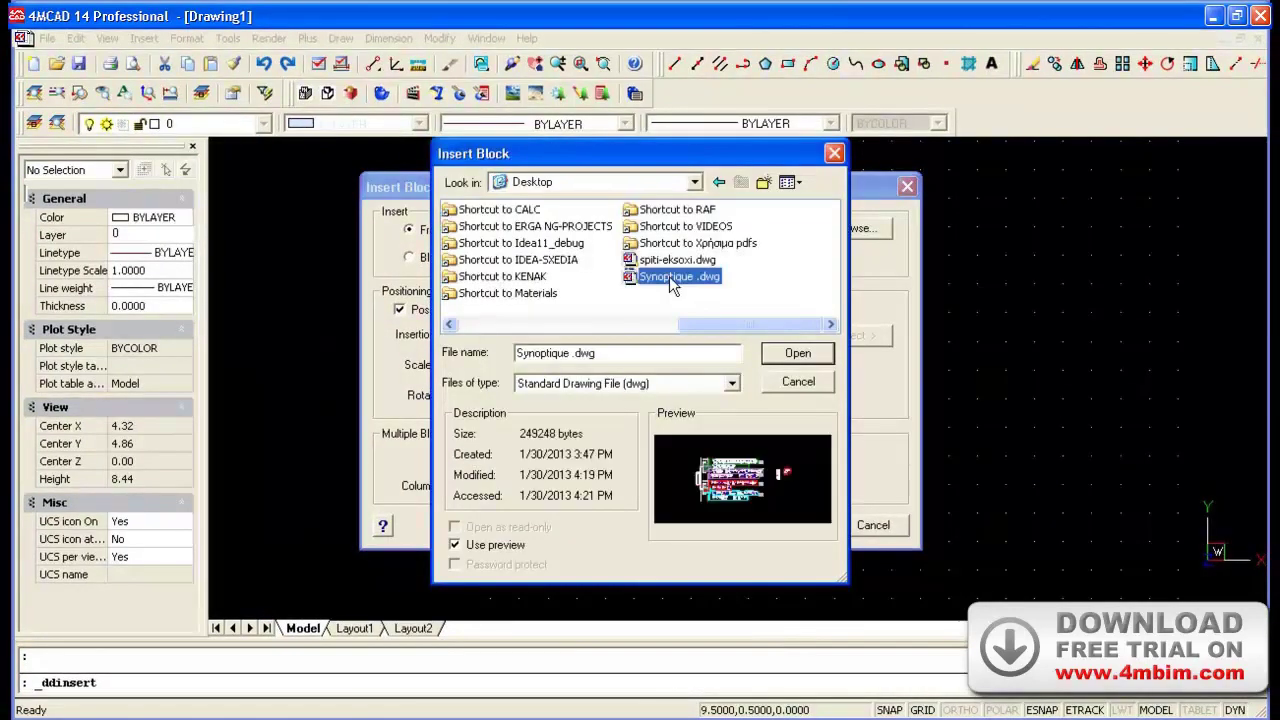
click(825, 358)
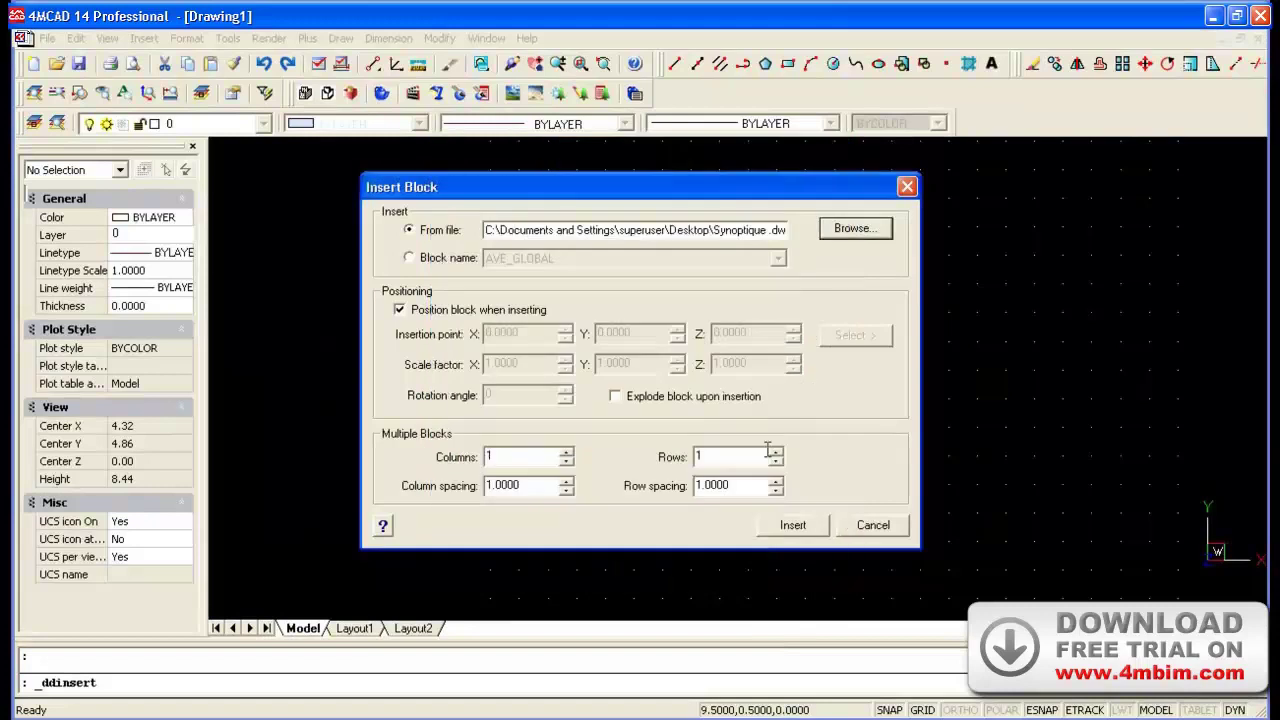
Insert the Synoptique block at 0,0,0 with scale 5.5 and rotation 0, then zoom extents.
click(783, 524)
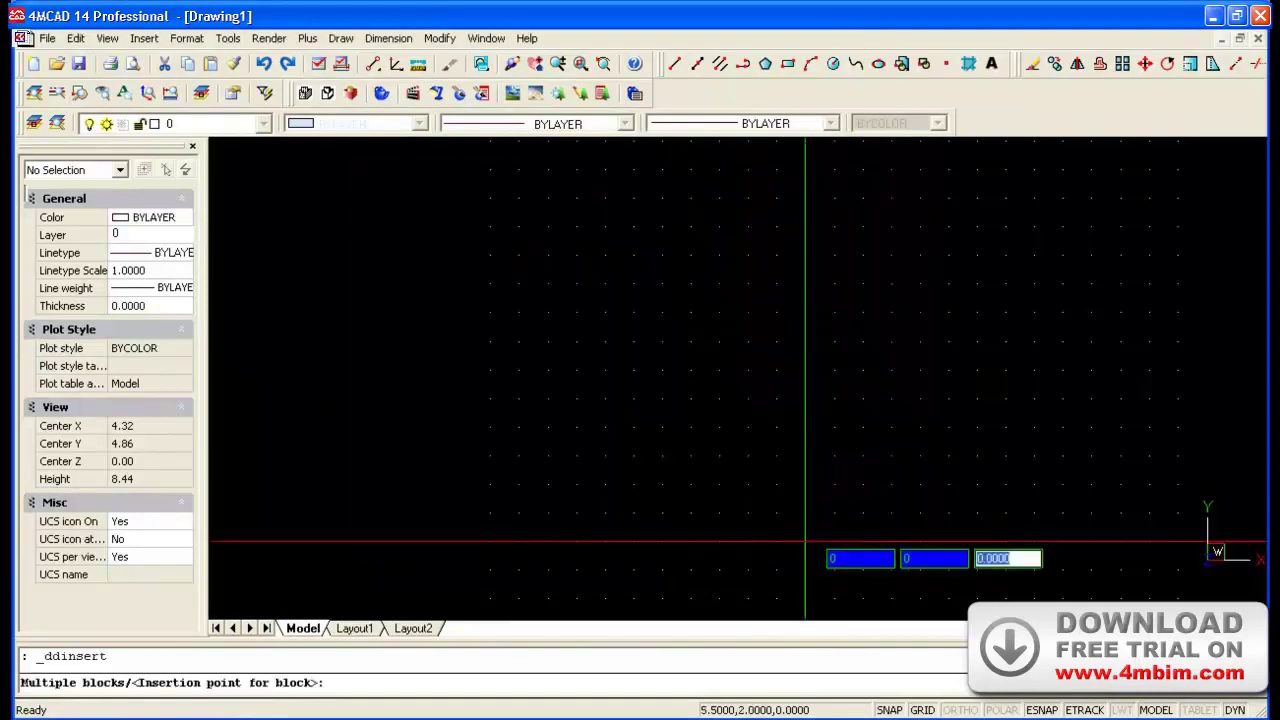
text(0)
key(Return)
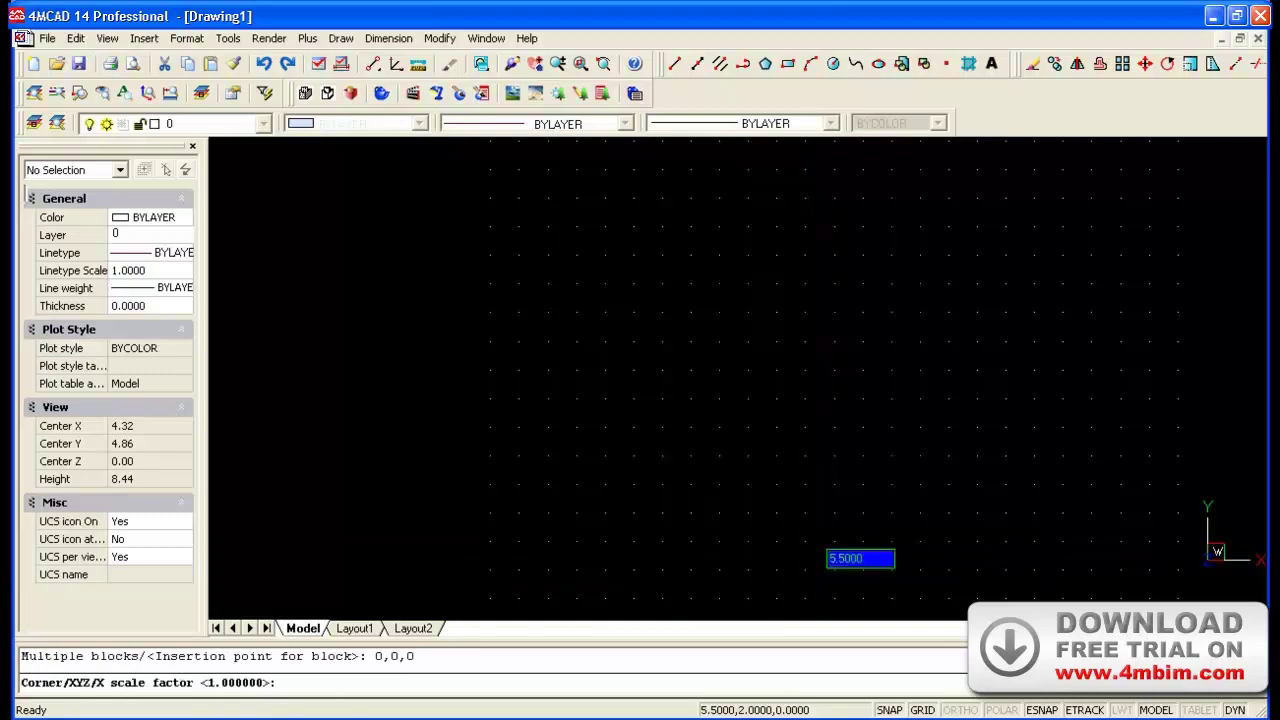
key(Return)
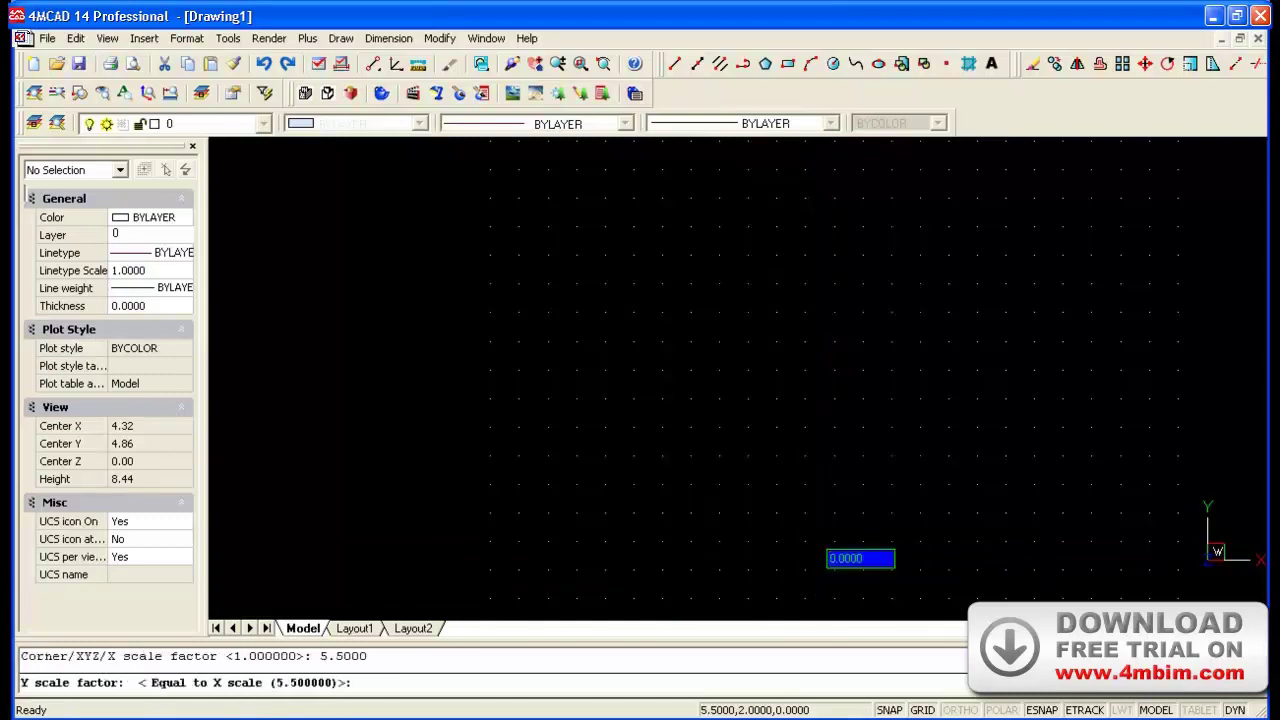
key(Return)
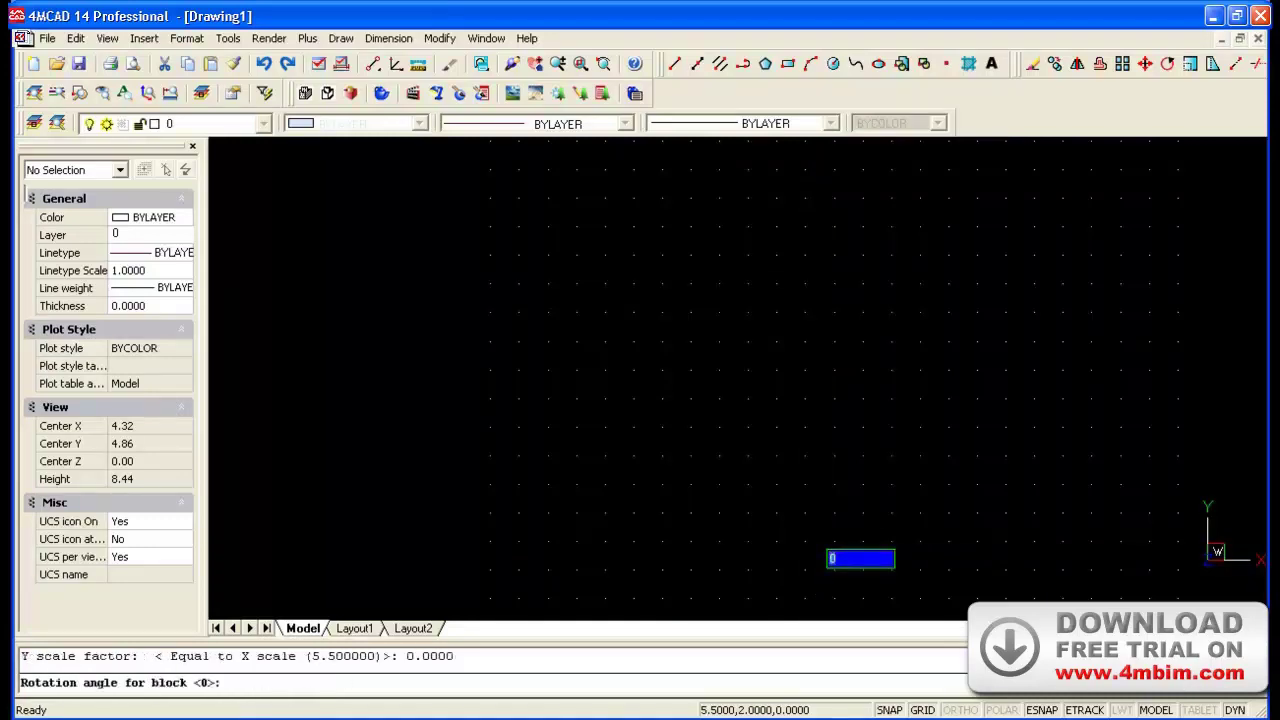
key(Return)
click(580, 64)
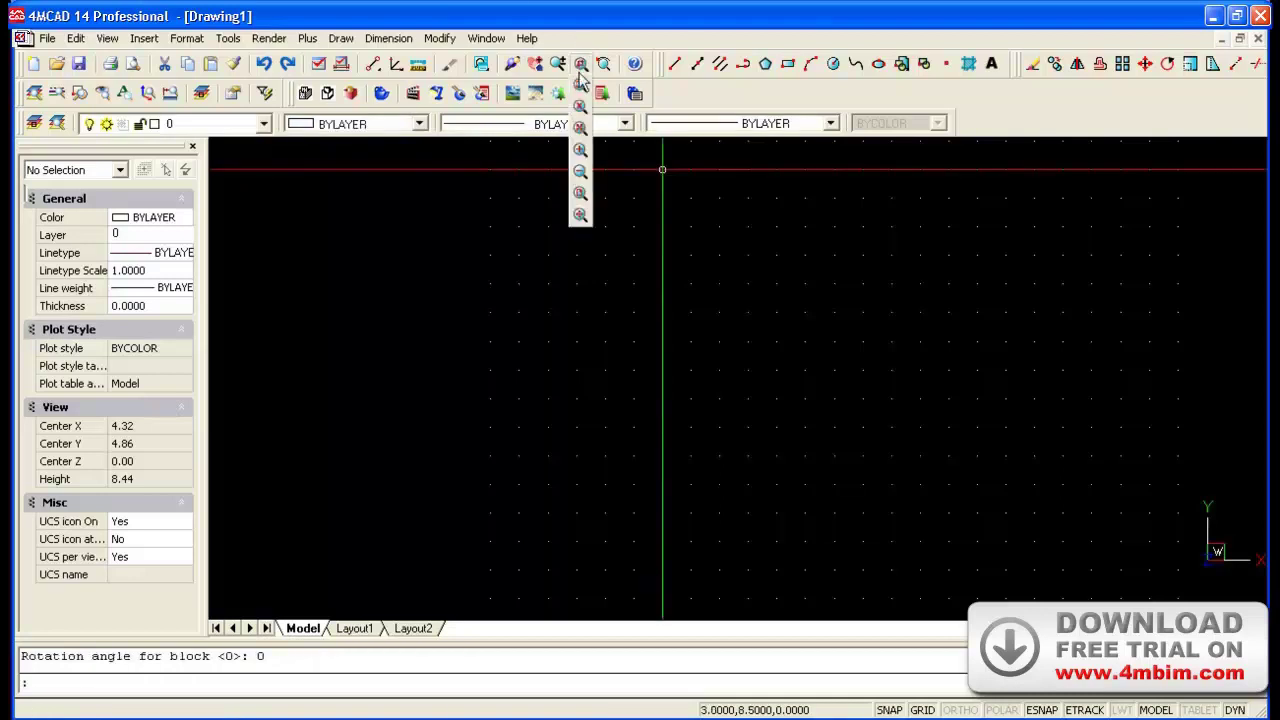
click(580, 217)
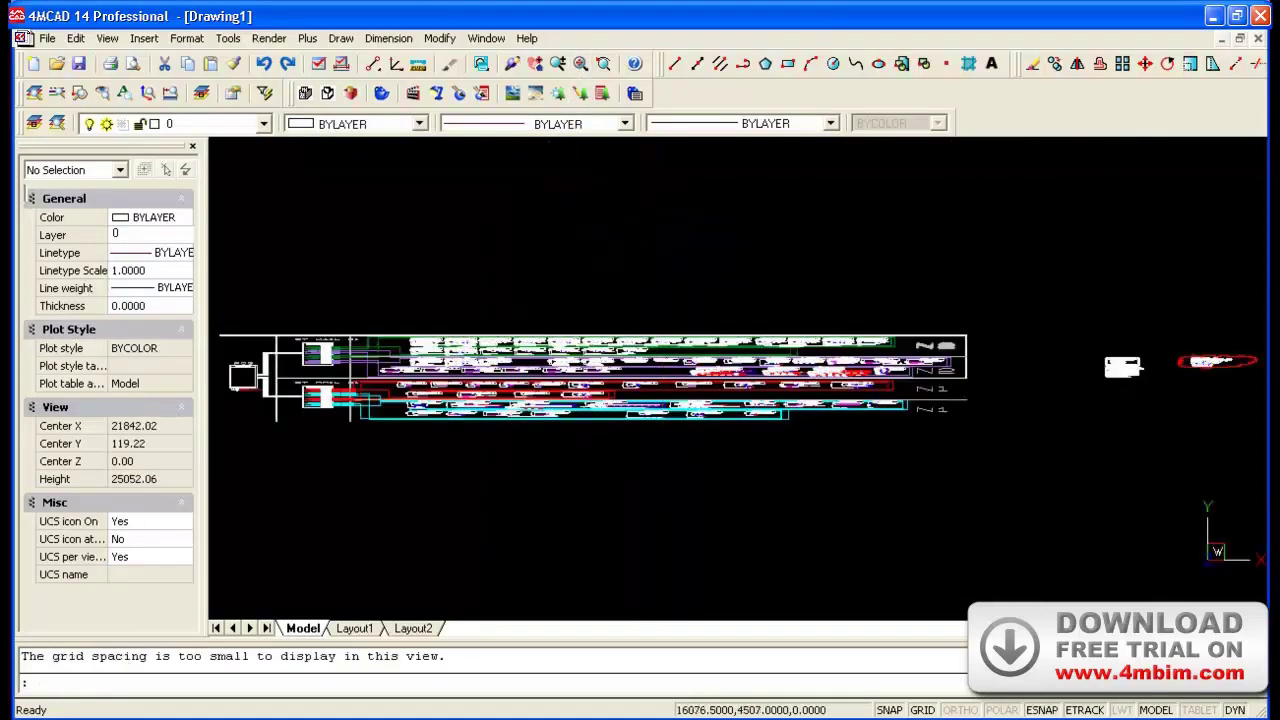
Select the Synoptique block and try an X scale of 1, then clear the selection.
drag(980, 320, 212, 440)
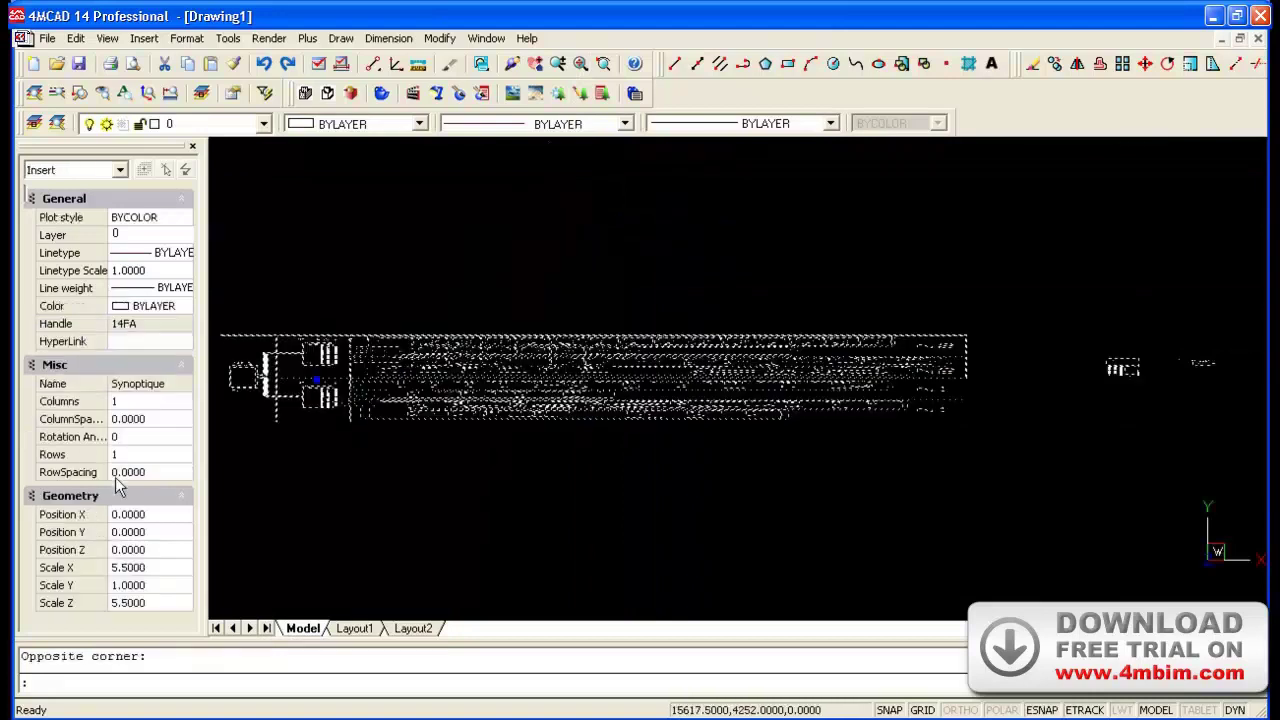
click(152, 568)
text(1)
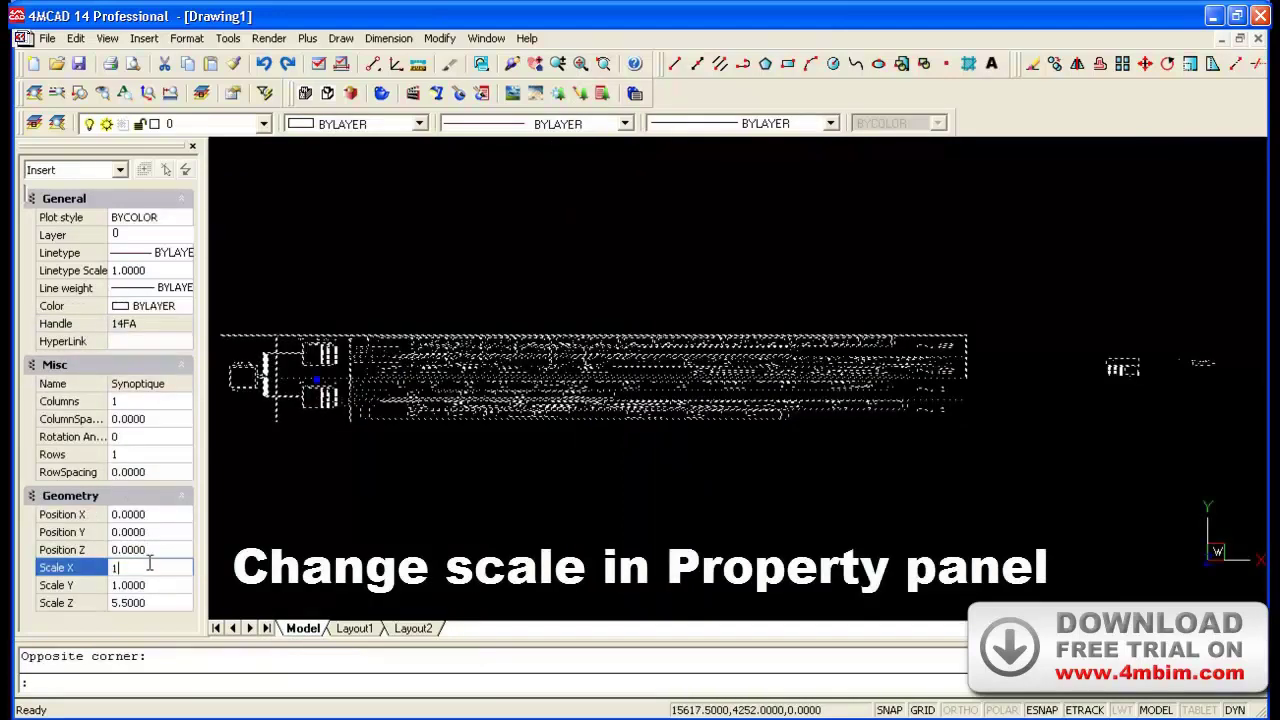
key(Return)
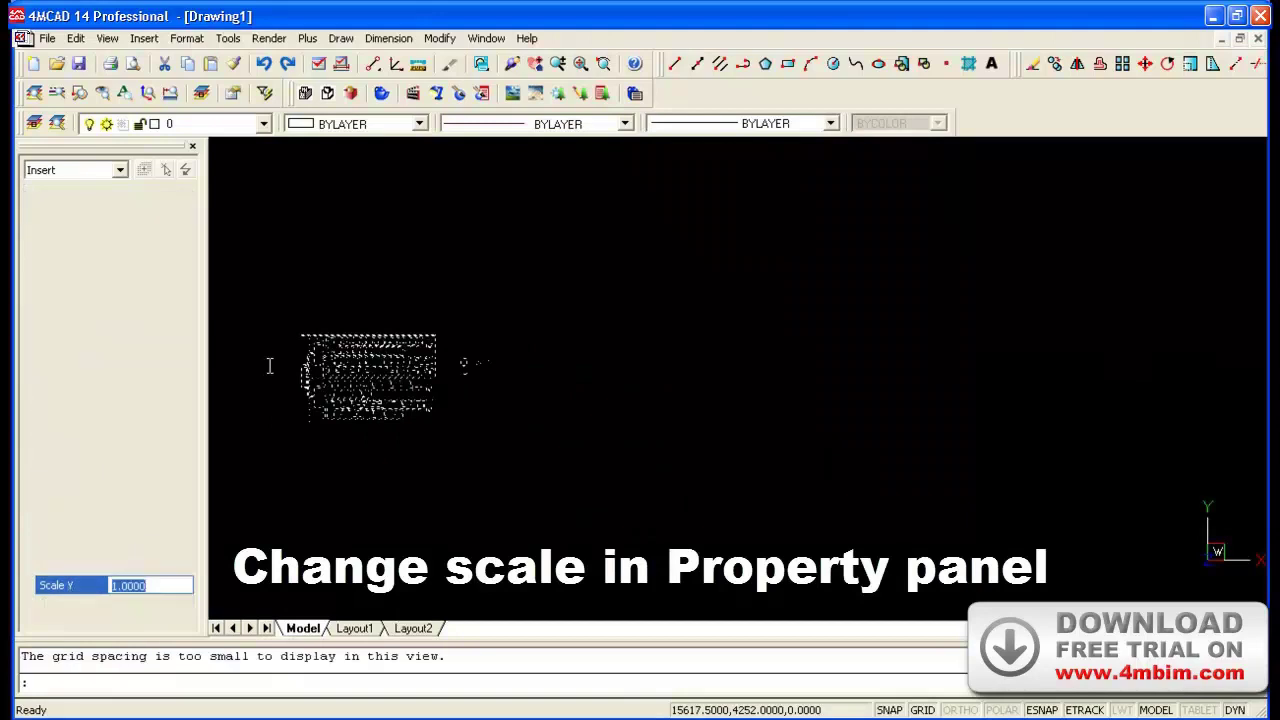
scroll(270, 366, up, 5)
scroll(283, 357, down, 1)
scroll(286, 348, down, 3)
key(Escape)
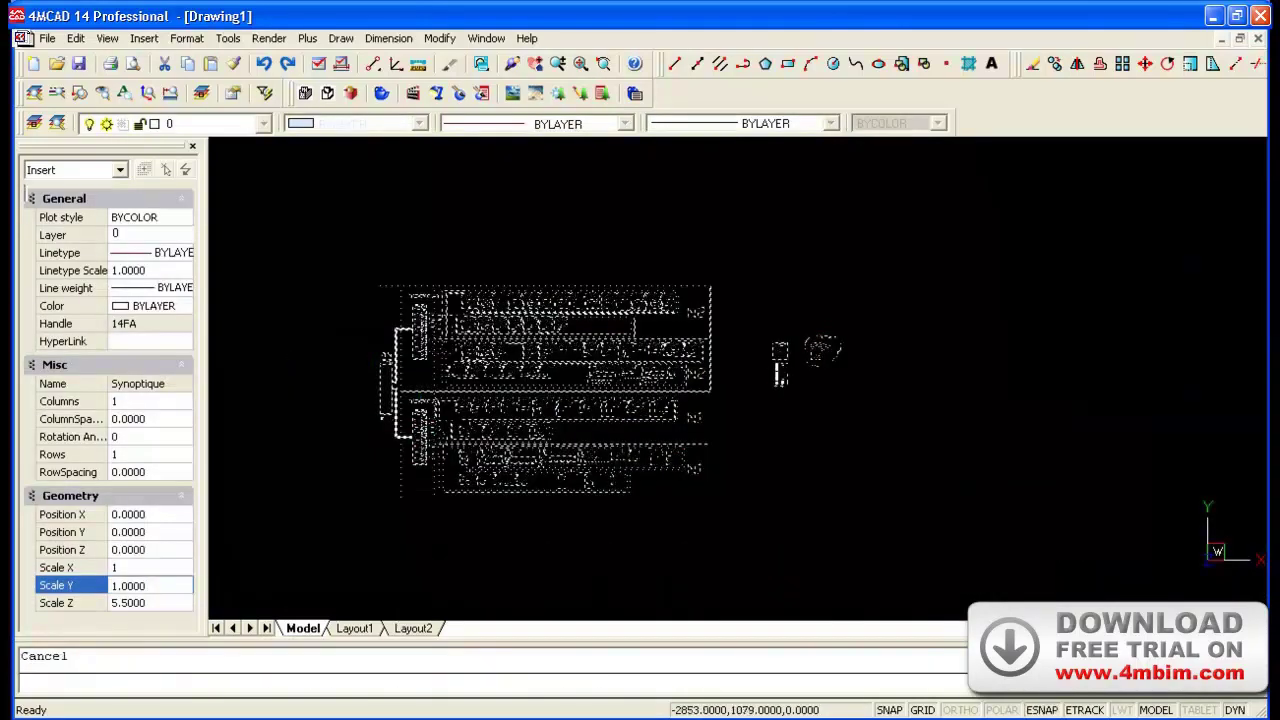
key(Escape)
Reselect the Synoptique block and set its scale to X 0.5, Y 0.5, Z 1.
click(766, 516)
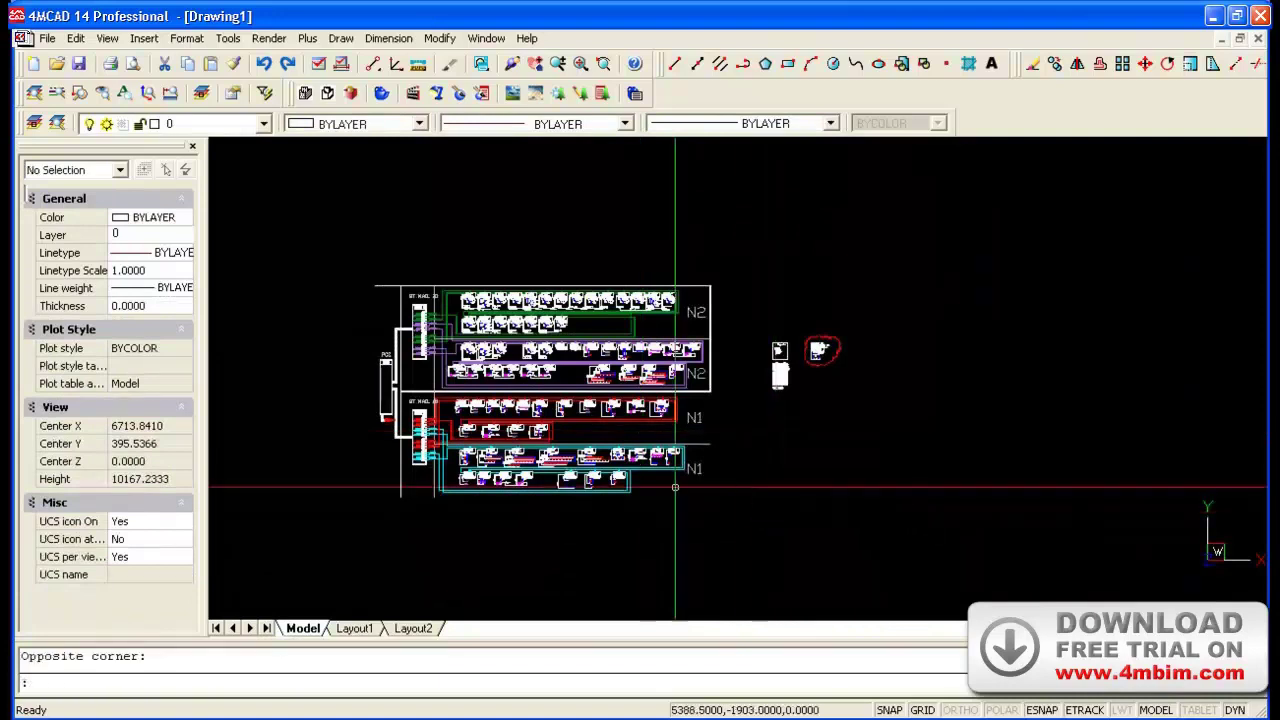
click(545, 445)
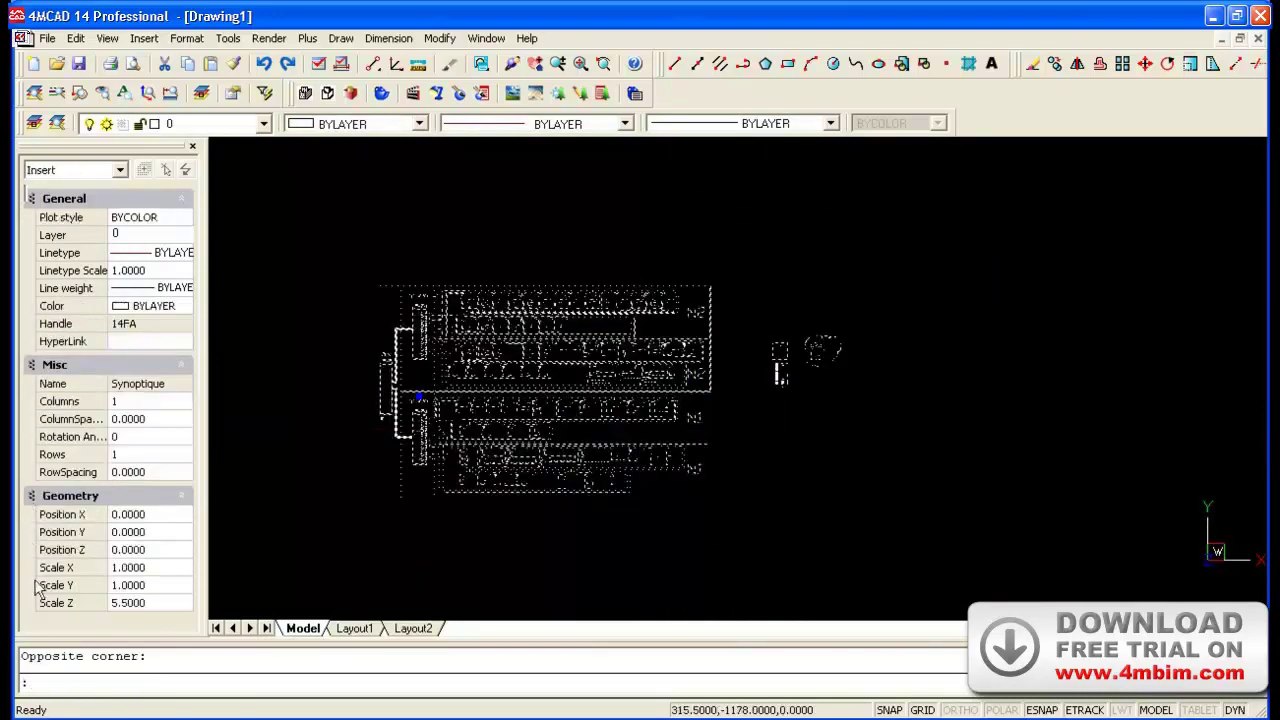
click(146, 568)
text(0.5)
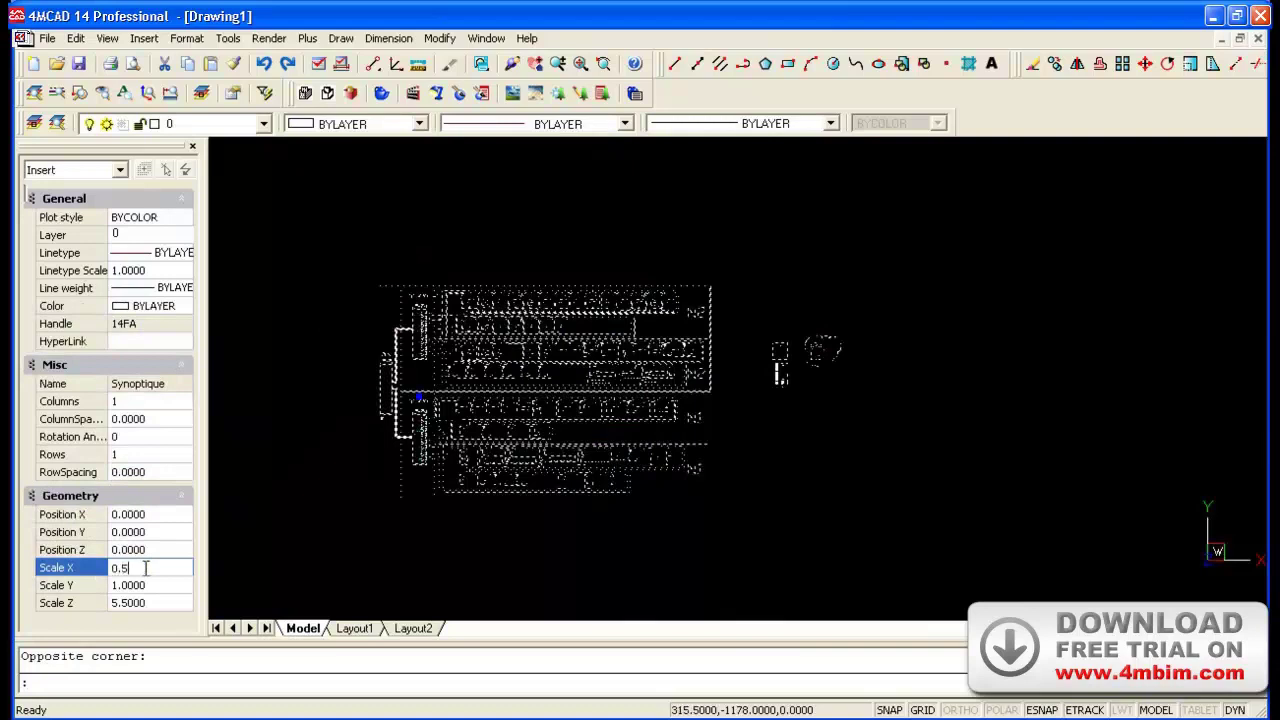
key(Return)
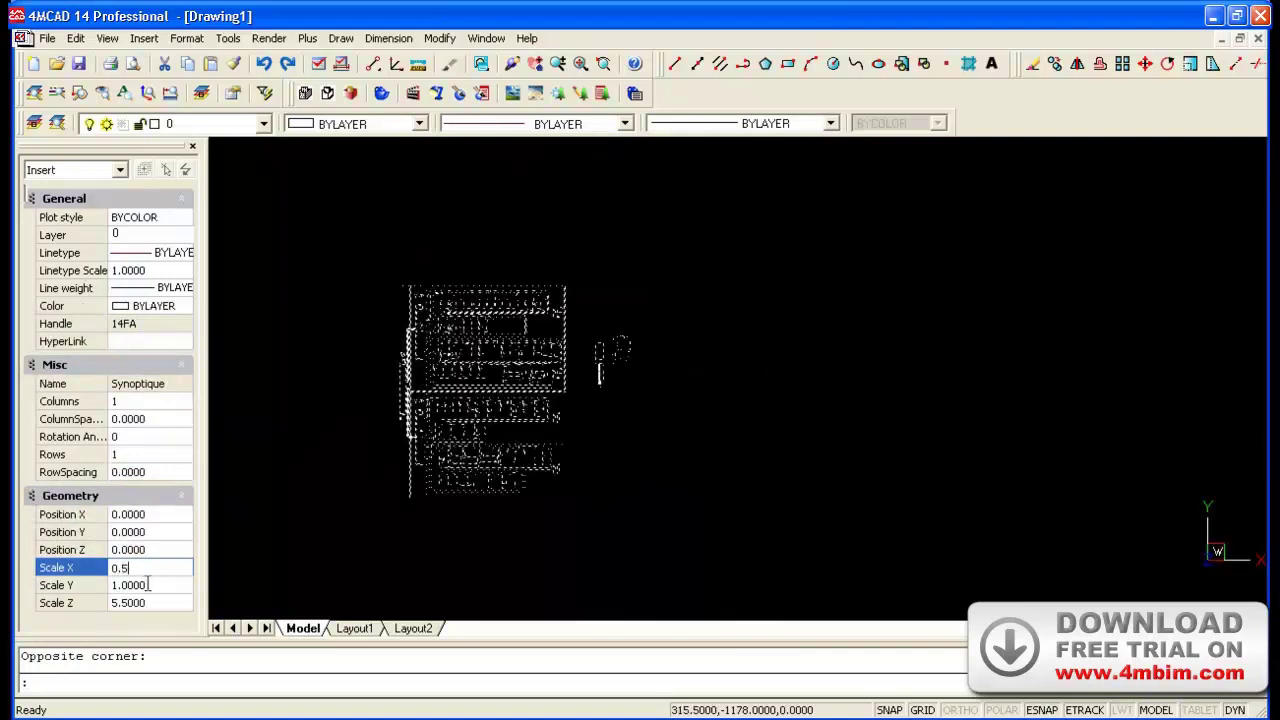
click(148, 585)
text(0.5)
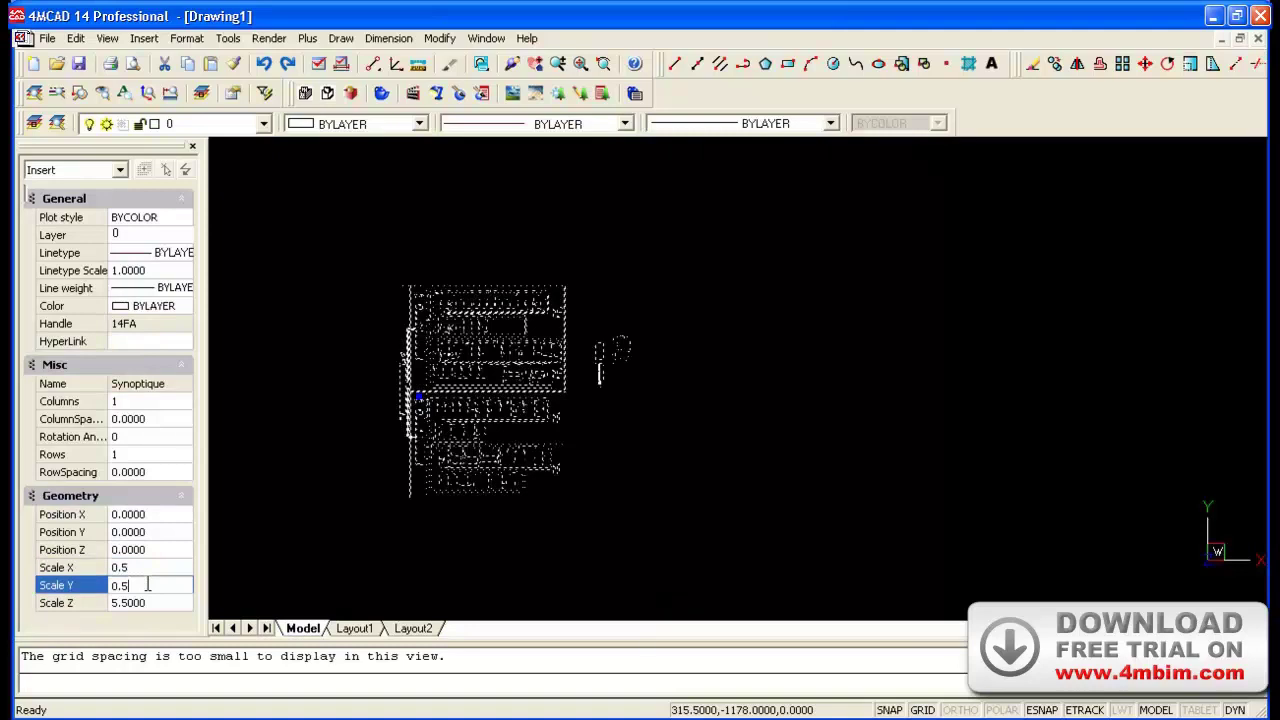
key(Return)
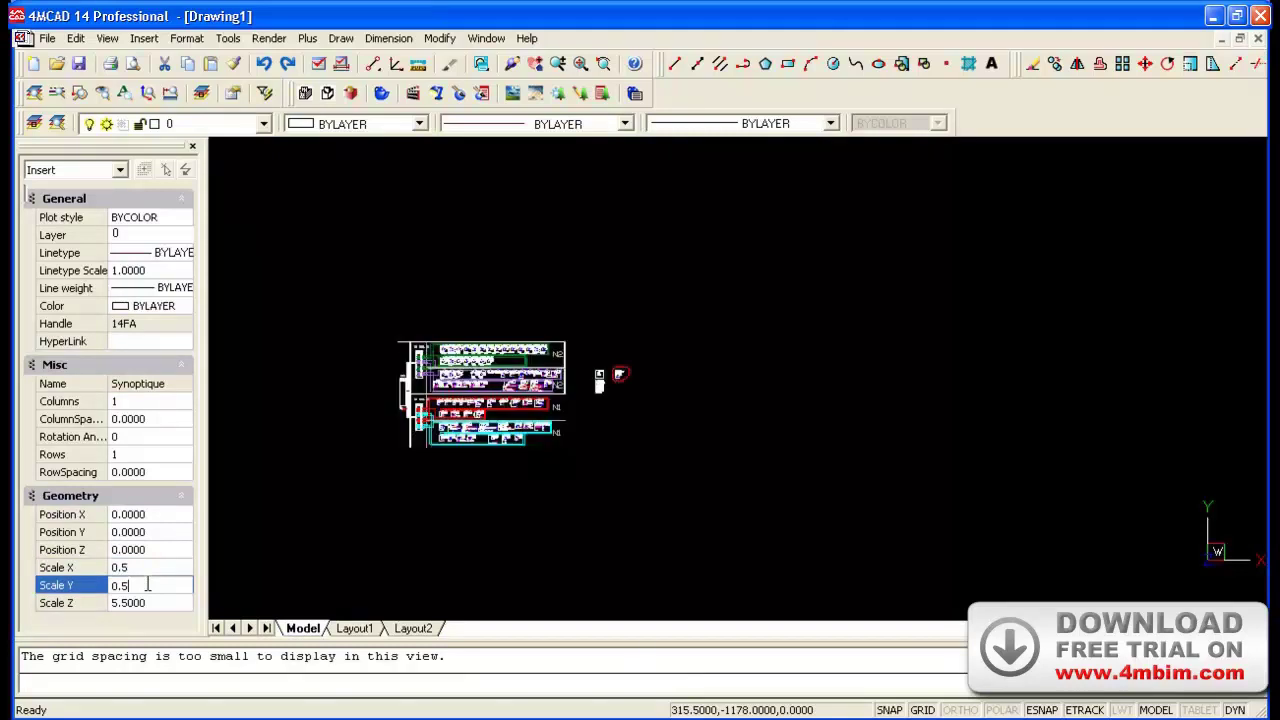
click(149, 601)
text(1)
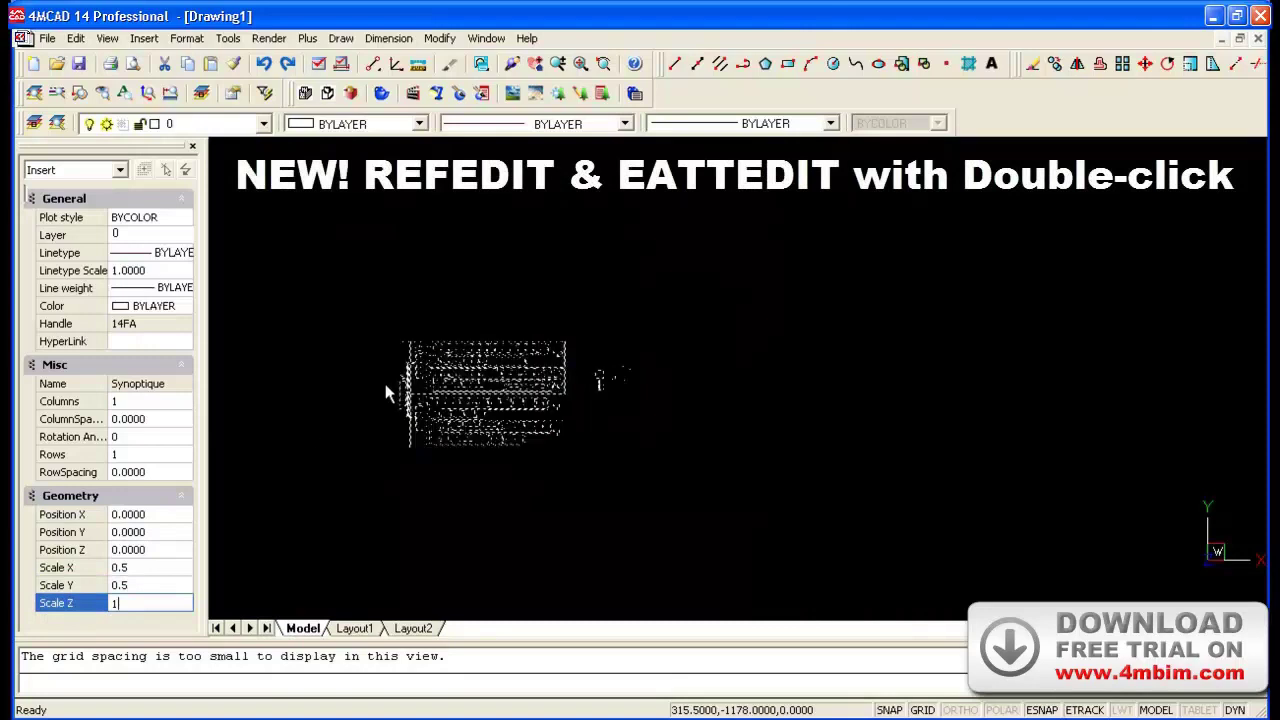
key(Return)
scroll(455, 368, up, 3)
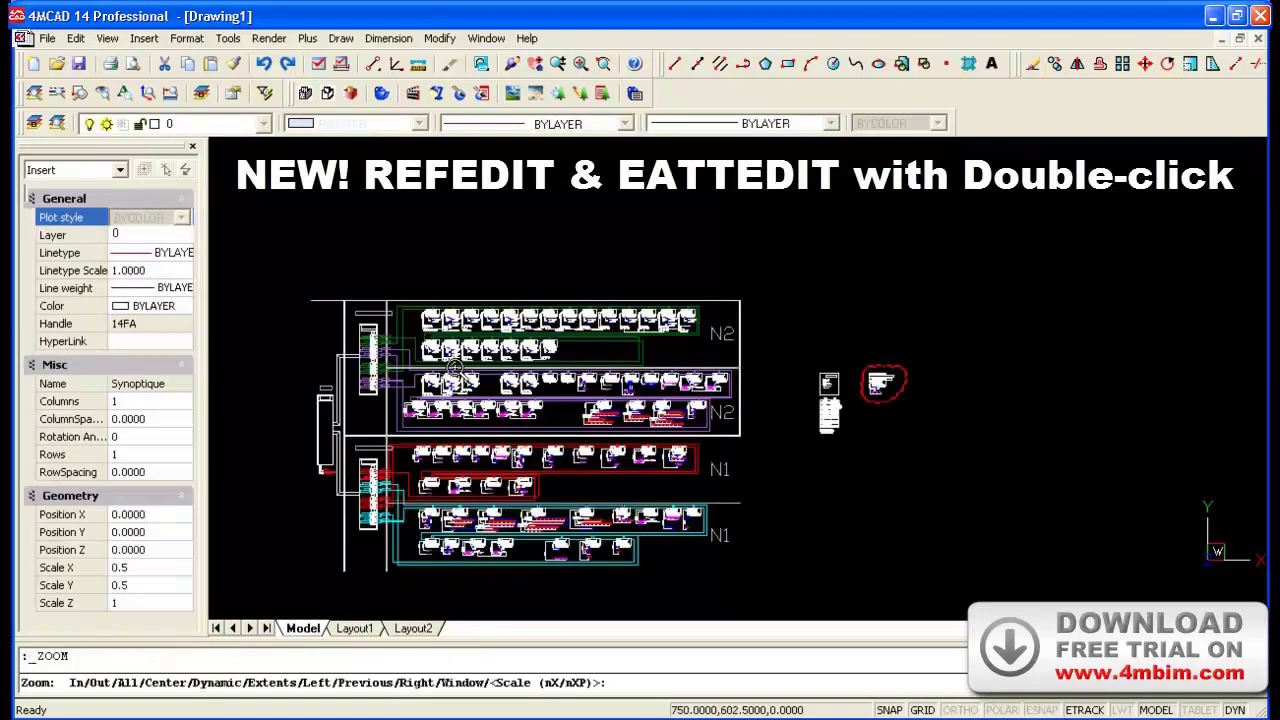
In Reference Edit, expand Synoptique's nested blocks and edit the DV block in place.
key(Escape)
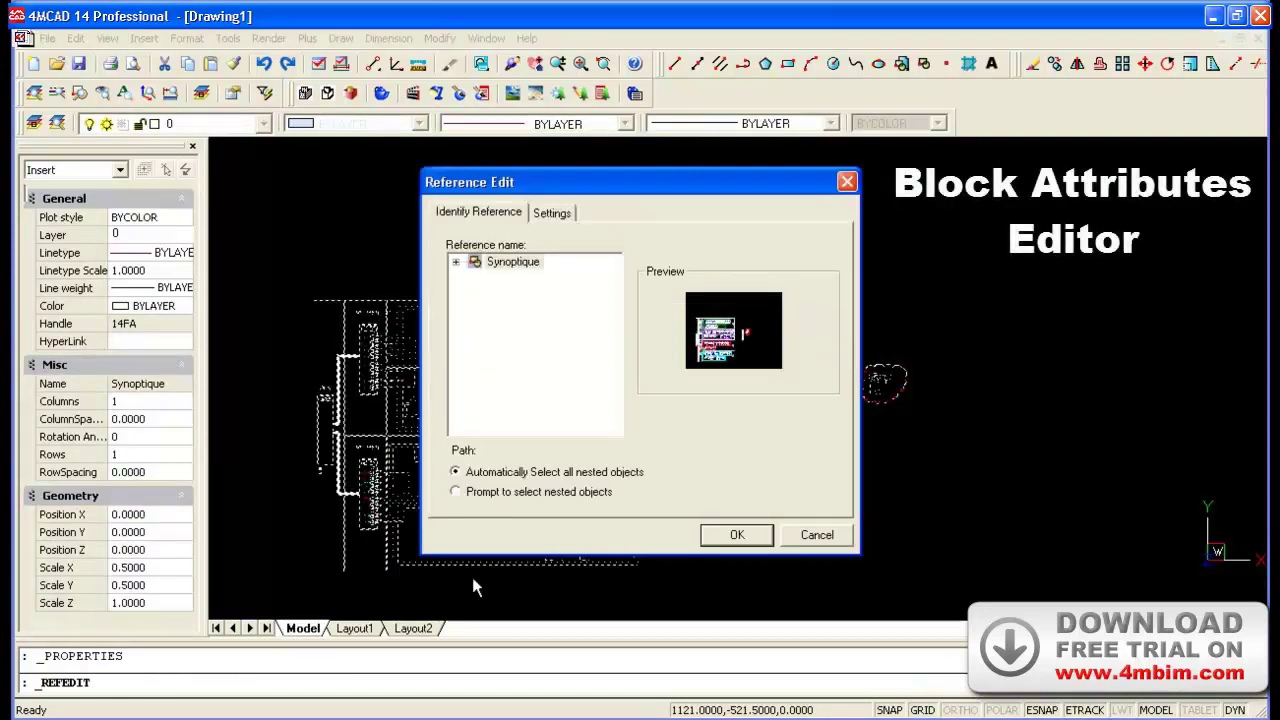
click(454, 261)
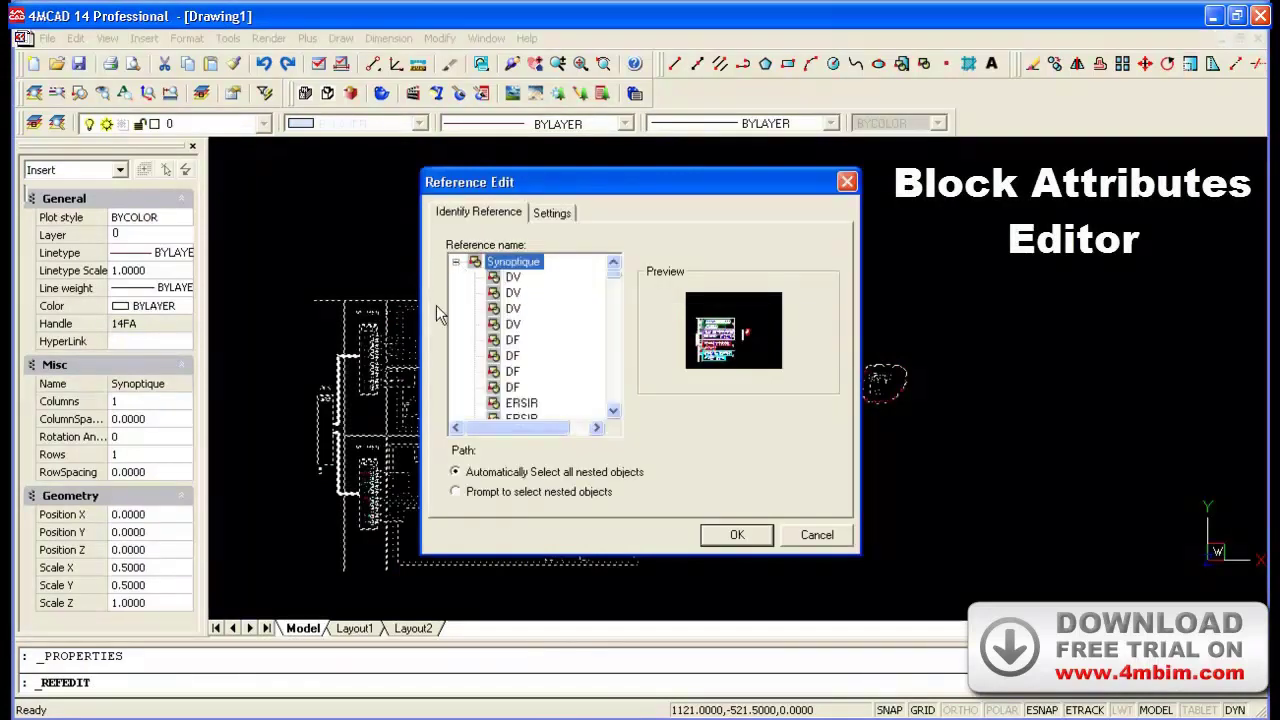
click(508, 310)
scroll(515, 340, down, 3)
scroll(520, 355, down, 3)
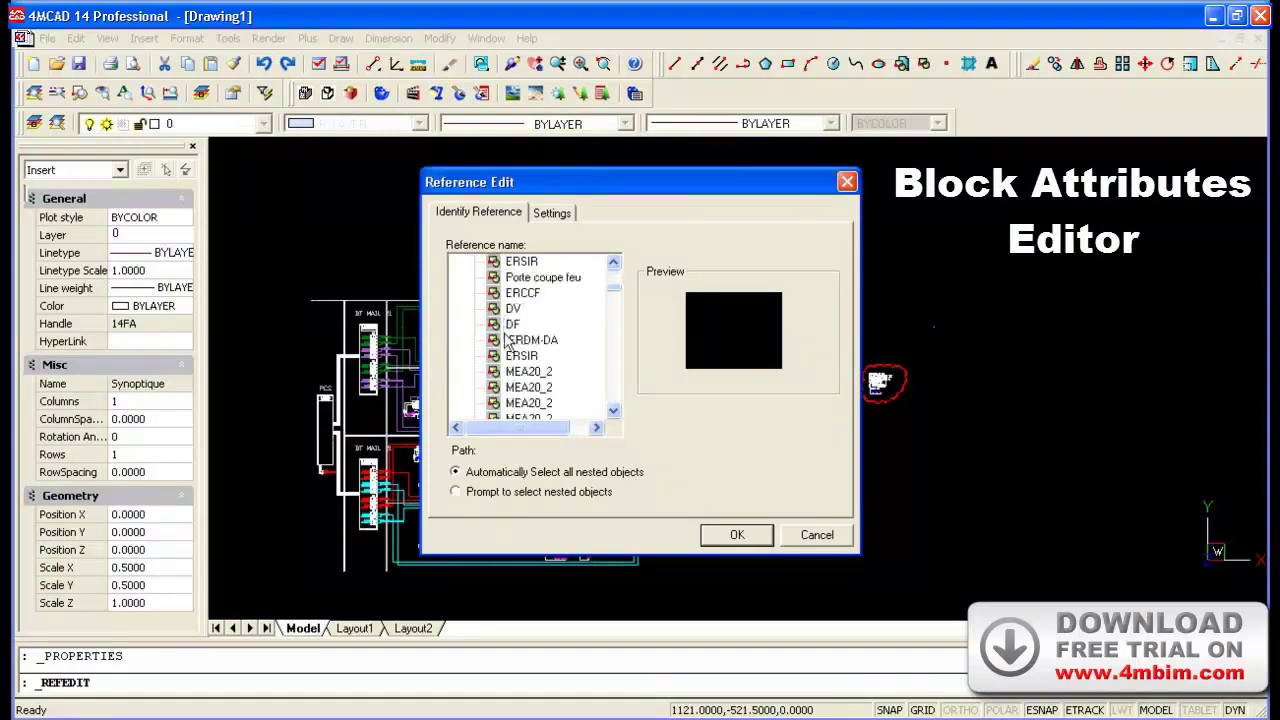
scroll(530, 375, down, 3)
scroll(540, 395, down, 3)
scroll(540, 395, down, 3)
scroll(560, 420, down, 2)
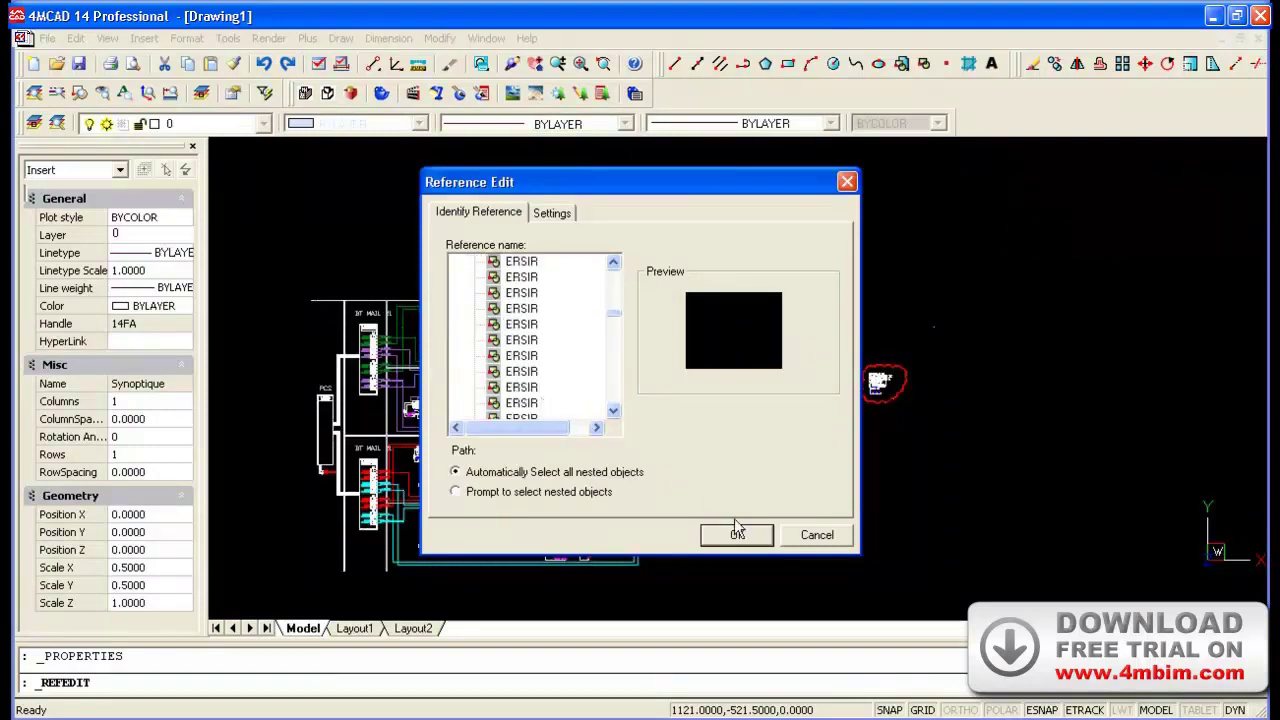
click(737, 536)
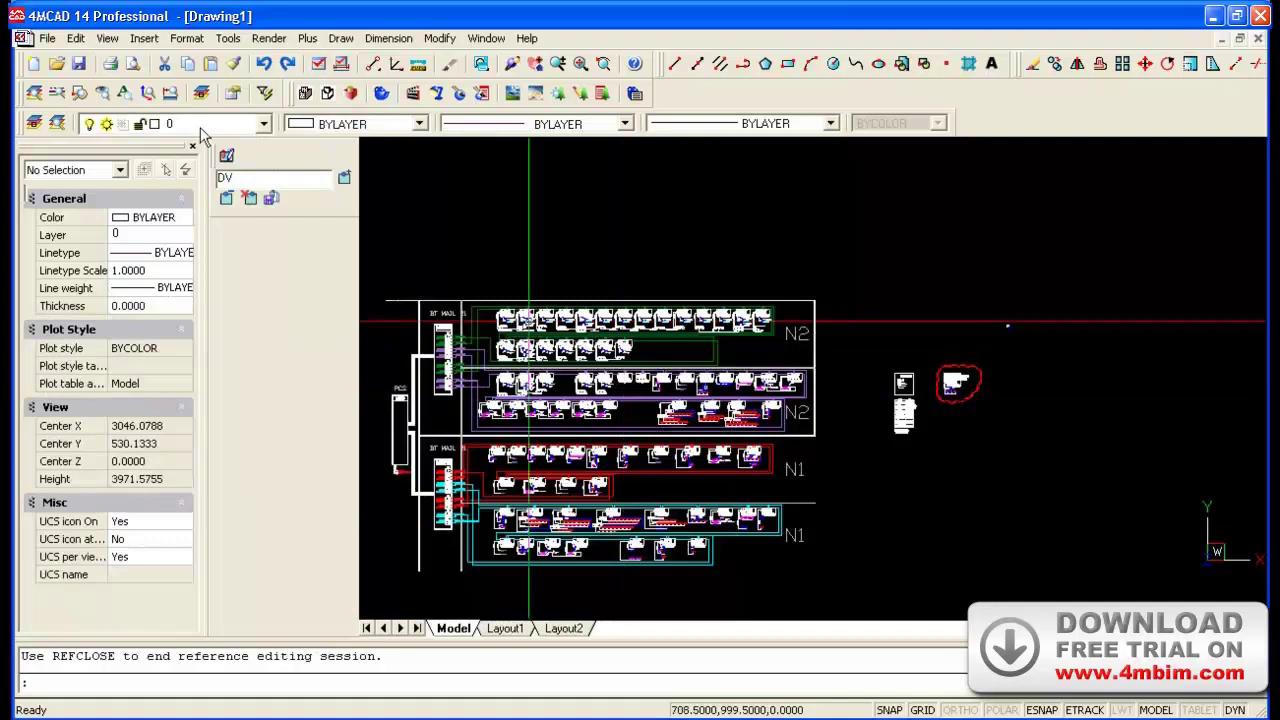
Draw two rectangles framing the N1/N2 block group and the small right-hand blocks.
scroll(552, 273, down, 2)
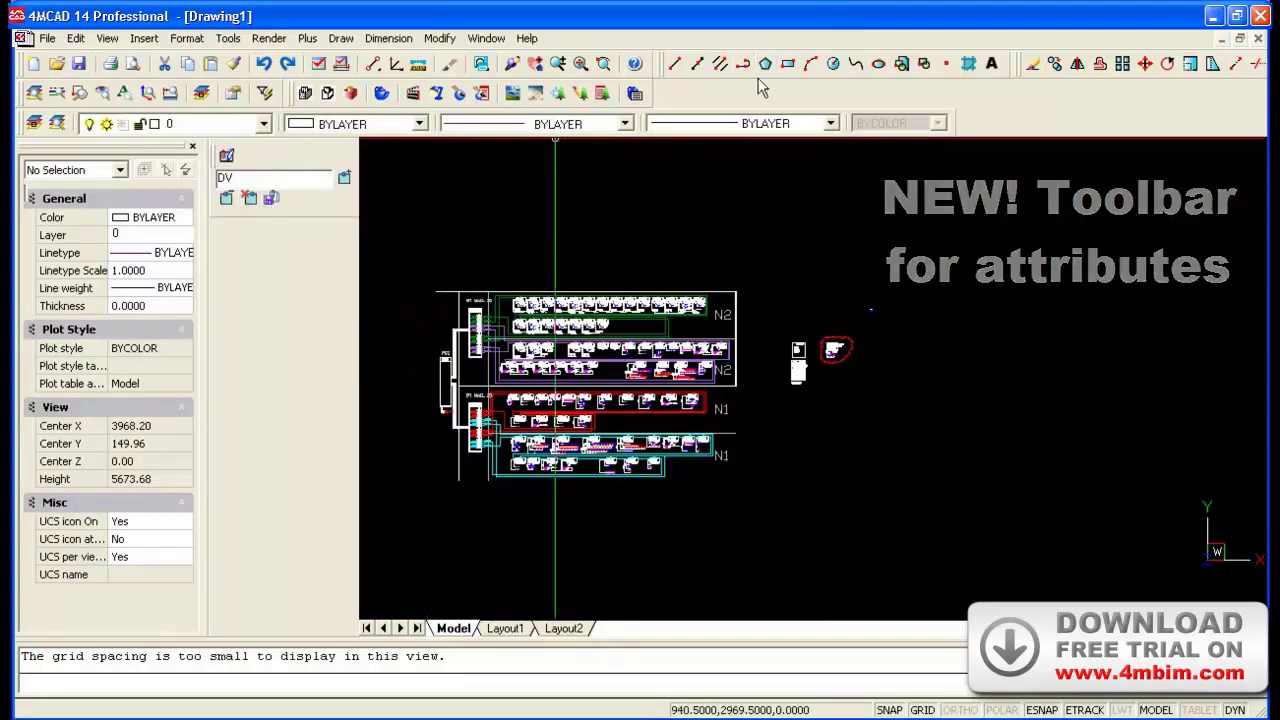
click(787, 64)
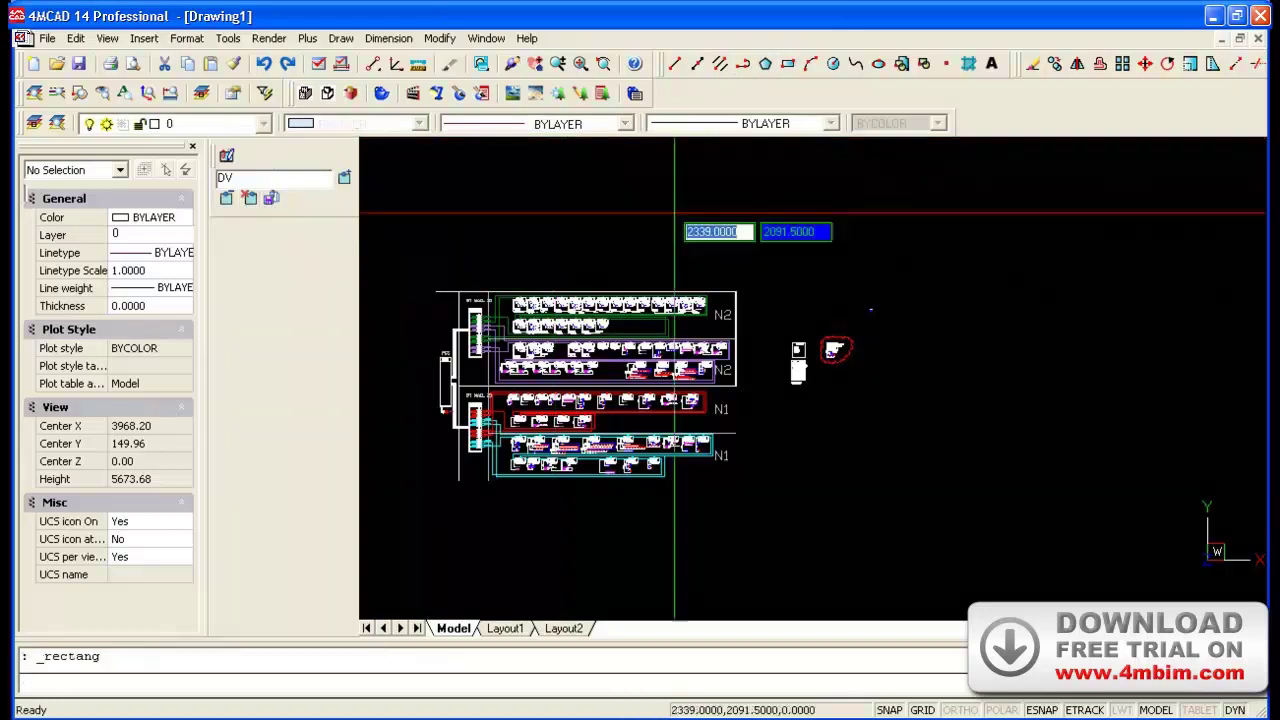
click(412, 276)
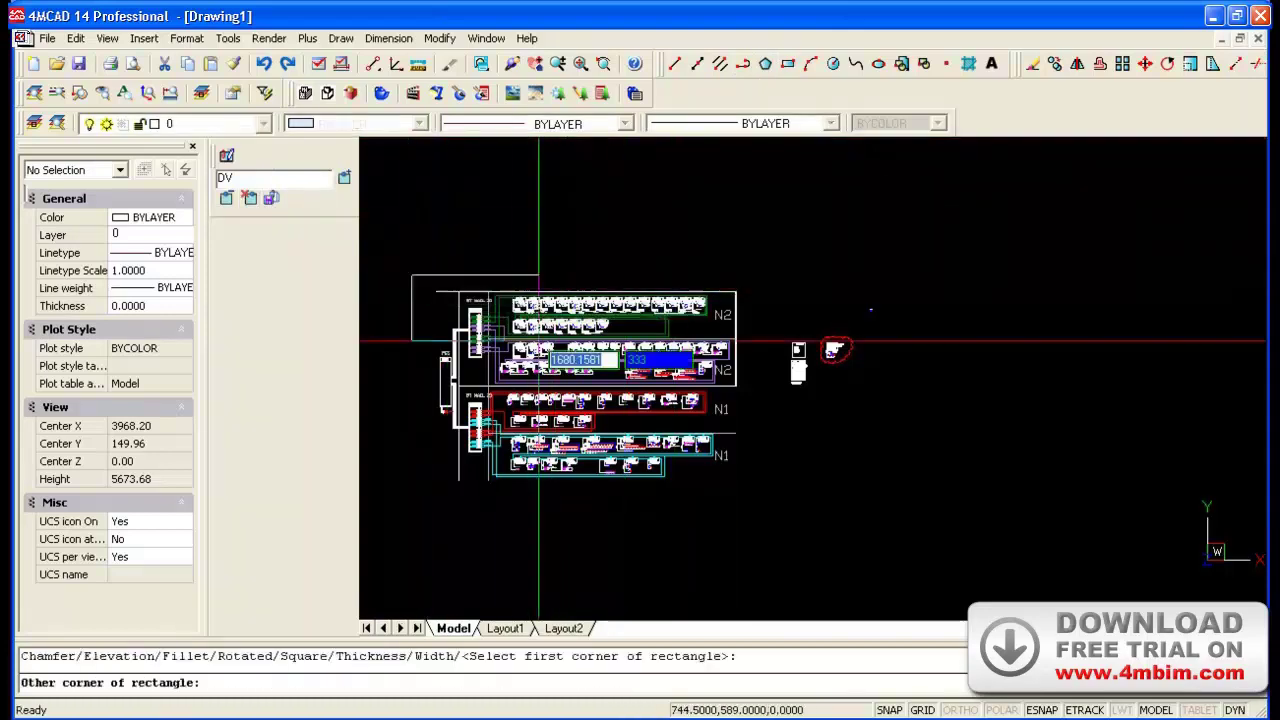
click(755, 491)
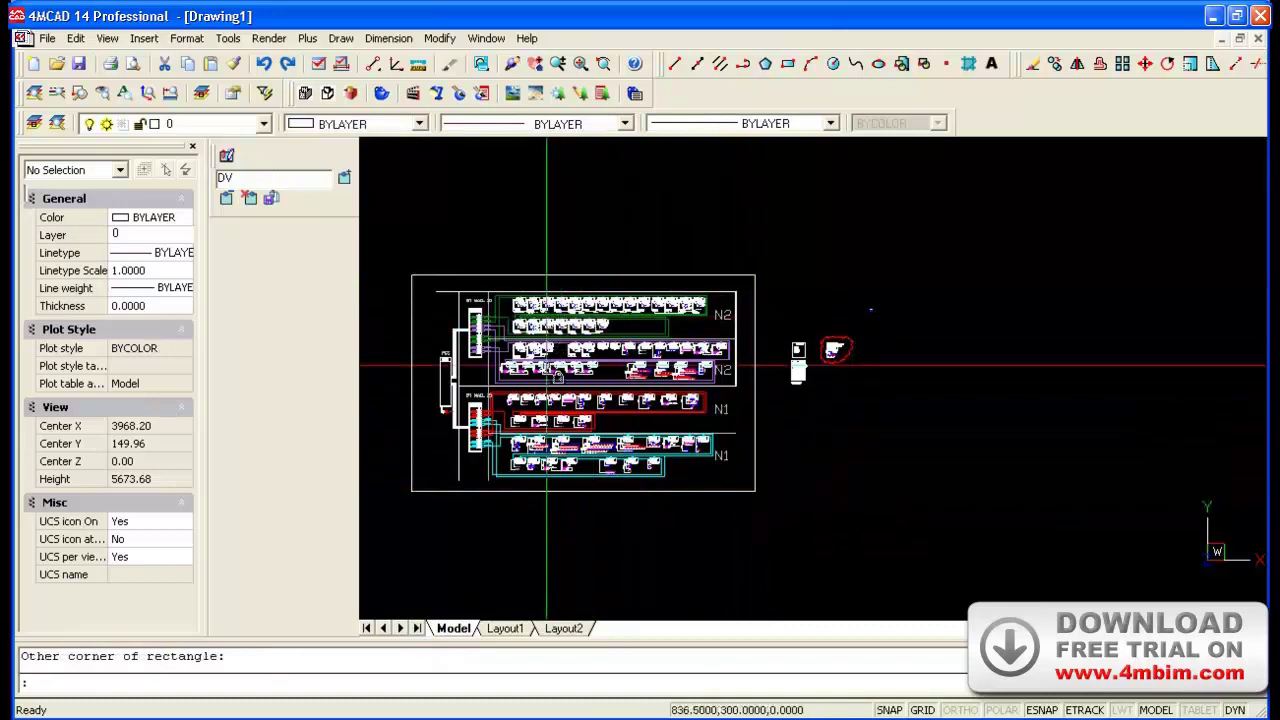
right_click(848, 414)
click(870, 430)
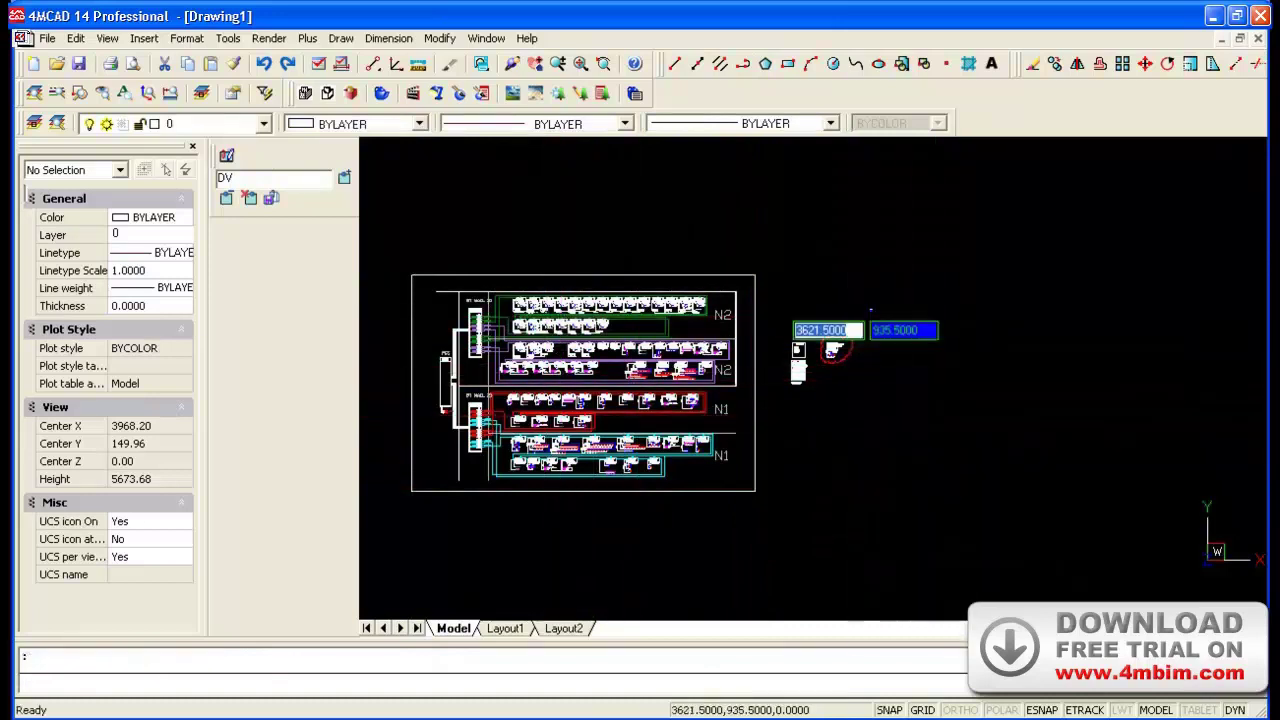
click(768, 282)
click(906, 411)
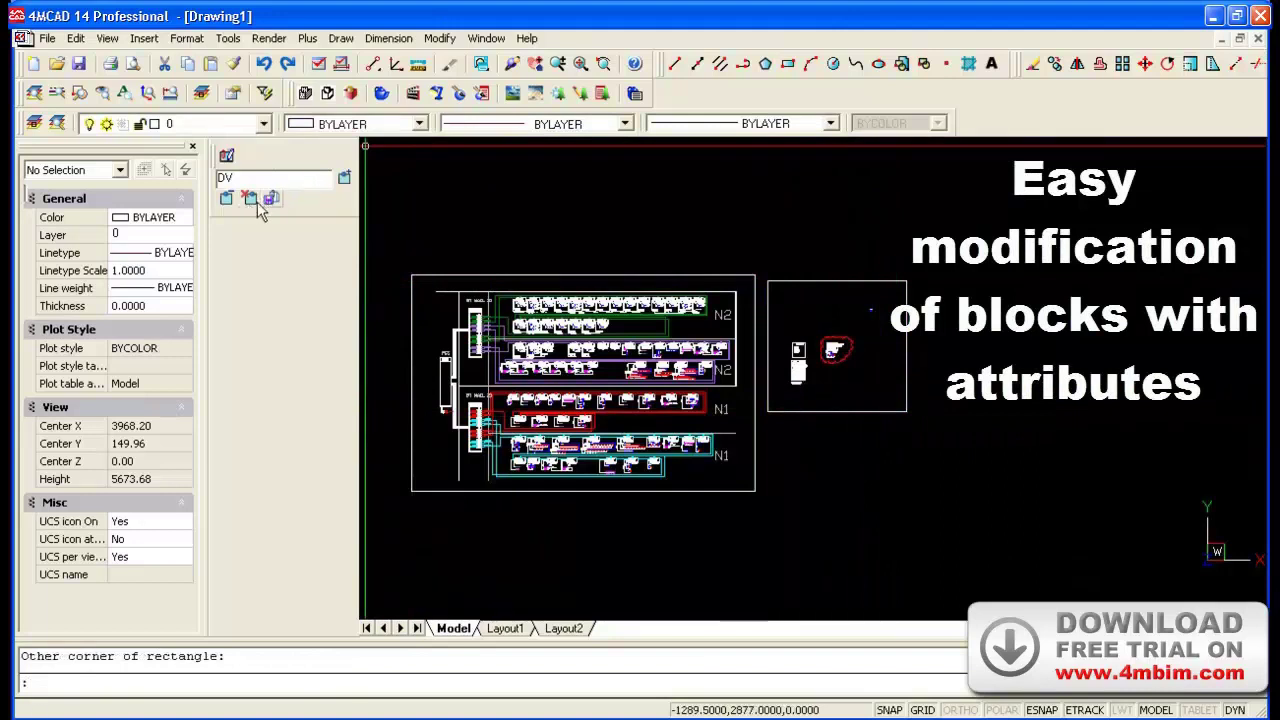
Add both rectangles to the DV working set and save the reference edits.
click(343, 180)
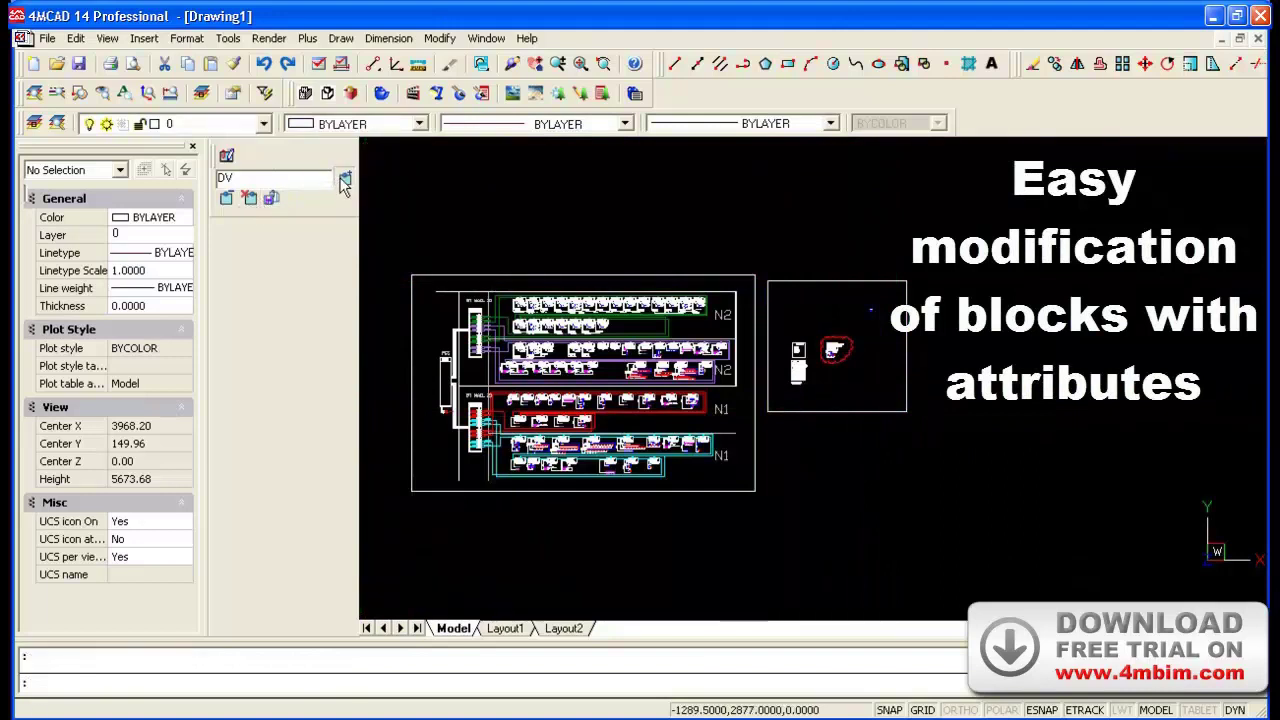
click(863, 535)
click(721, 381)
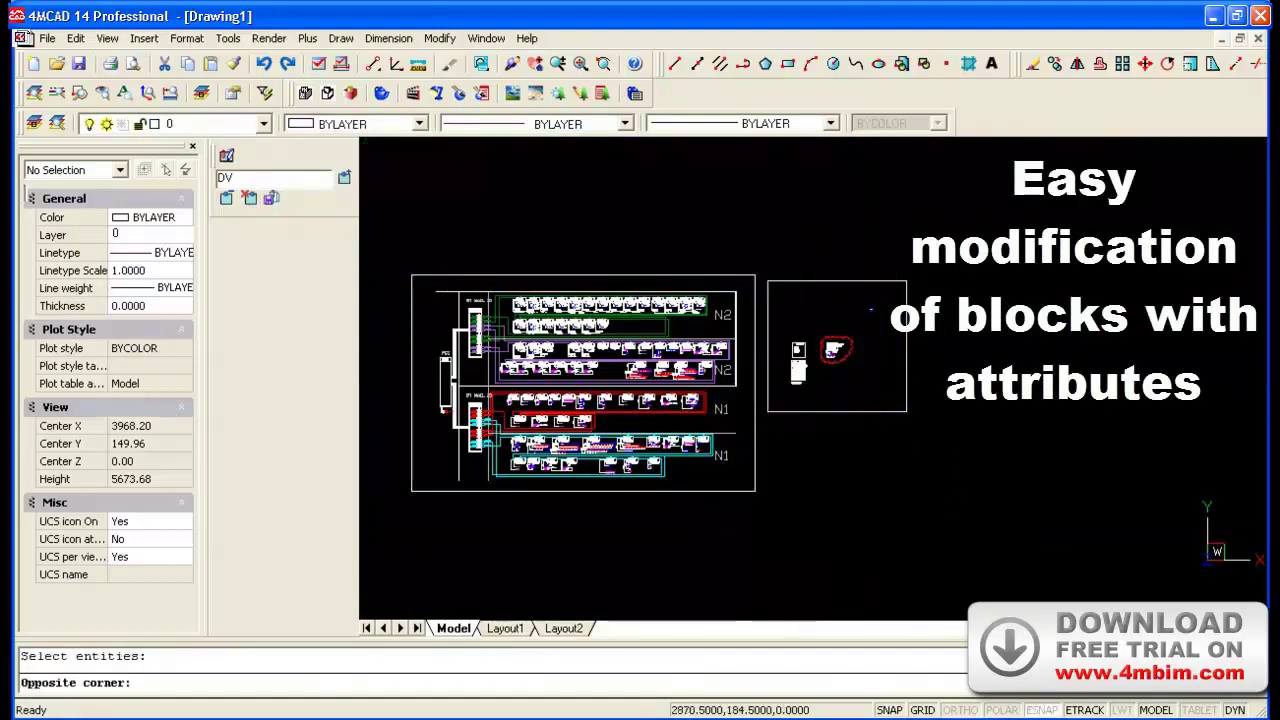
key(Return)
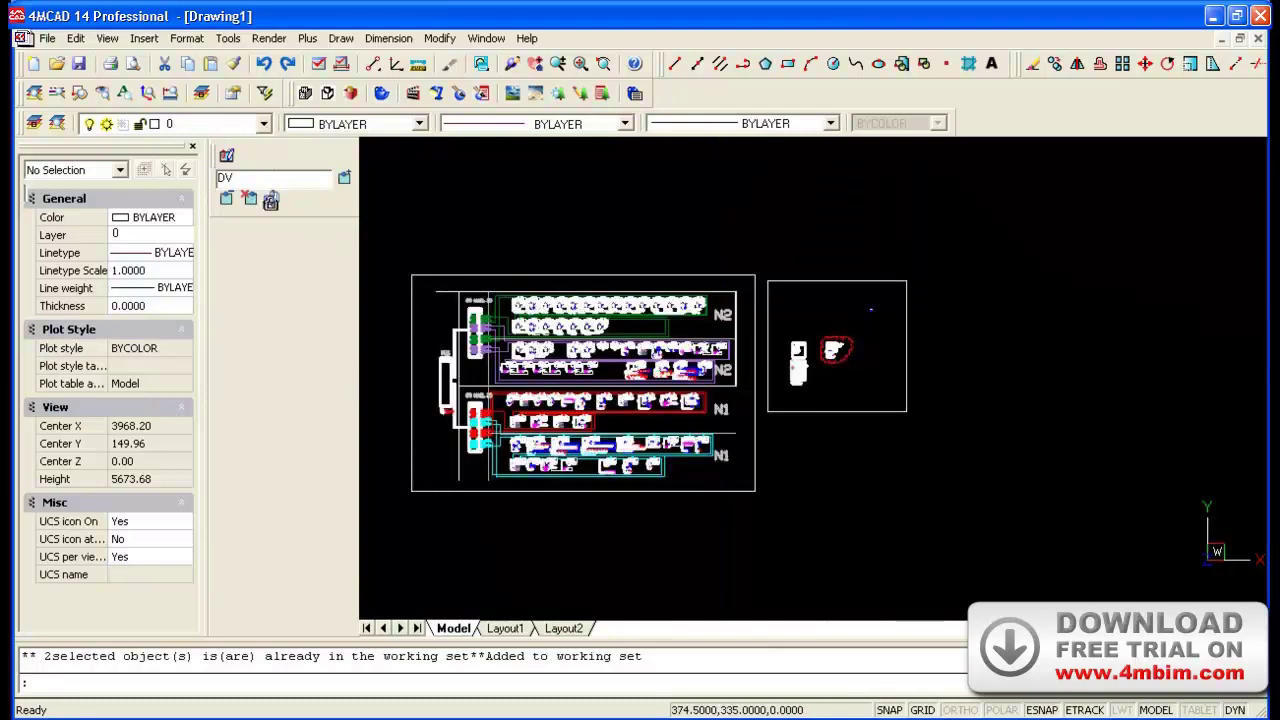
click(265, 200)
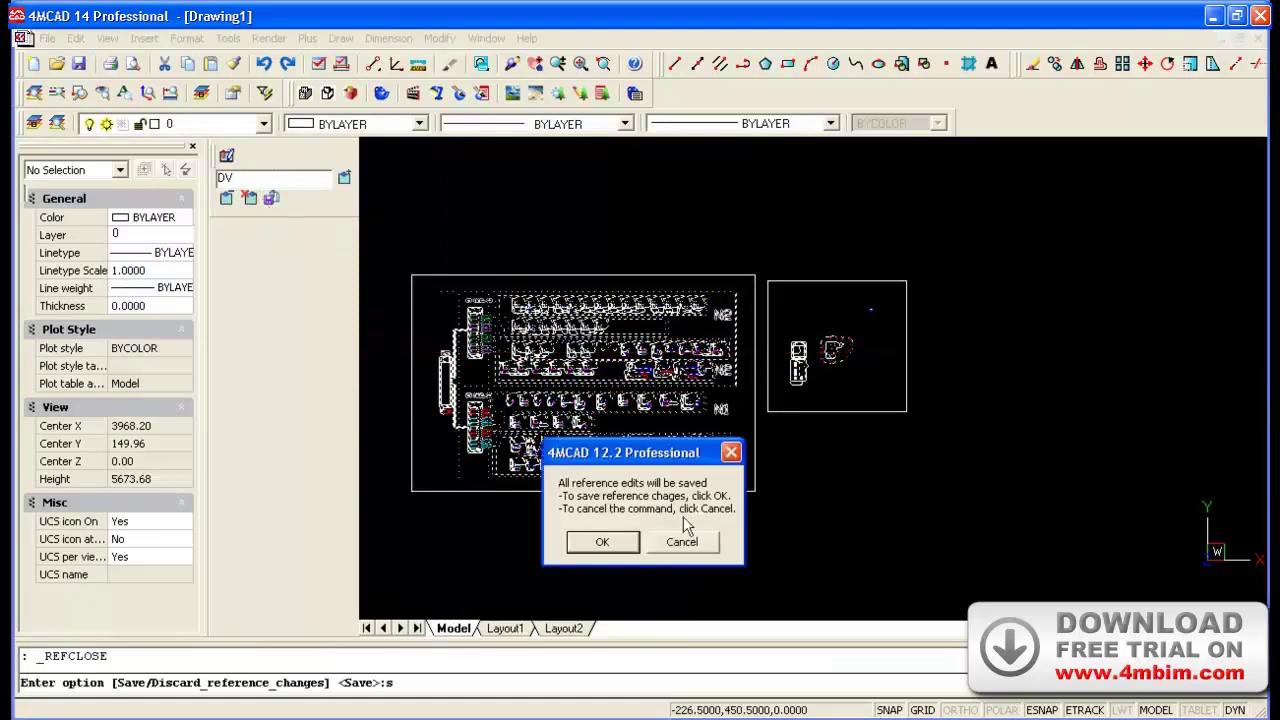
click(603, 542)
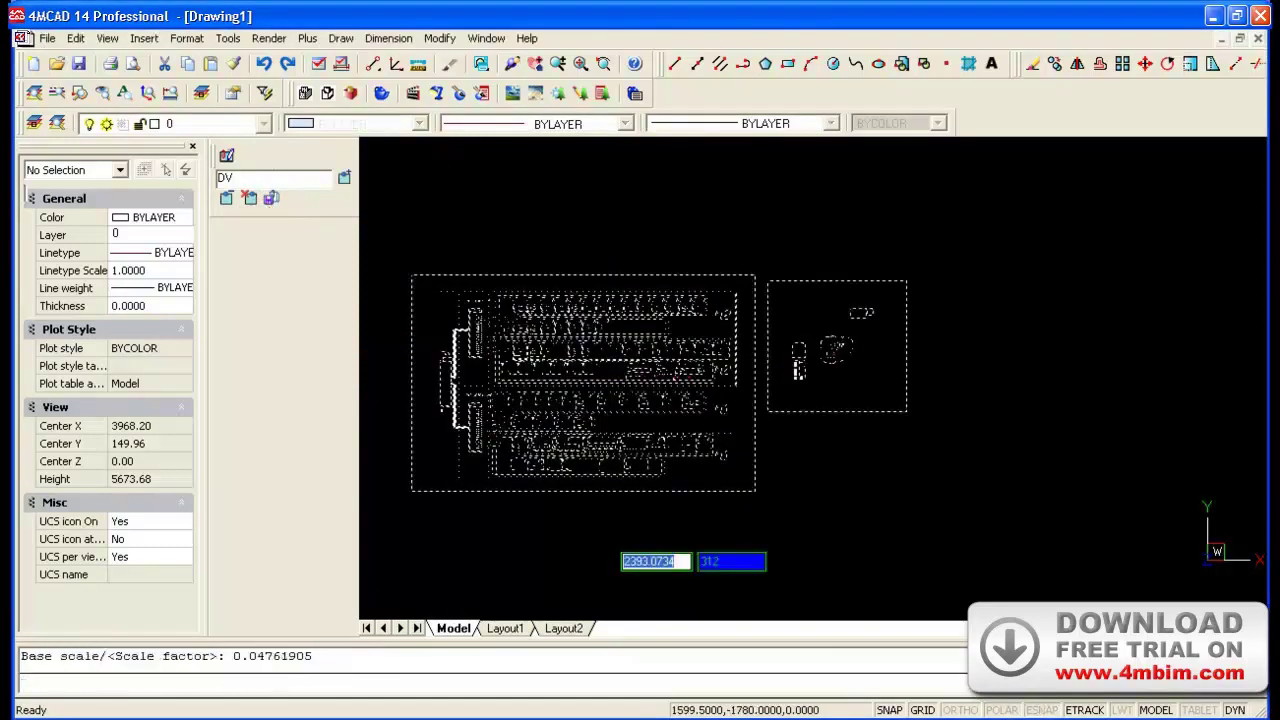
Change MEA20_2's REPERE value to MEA20-1-2-20111, then begin a new template-based drawing.
scroll(749, 355, up, 5)
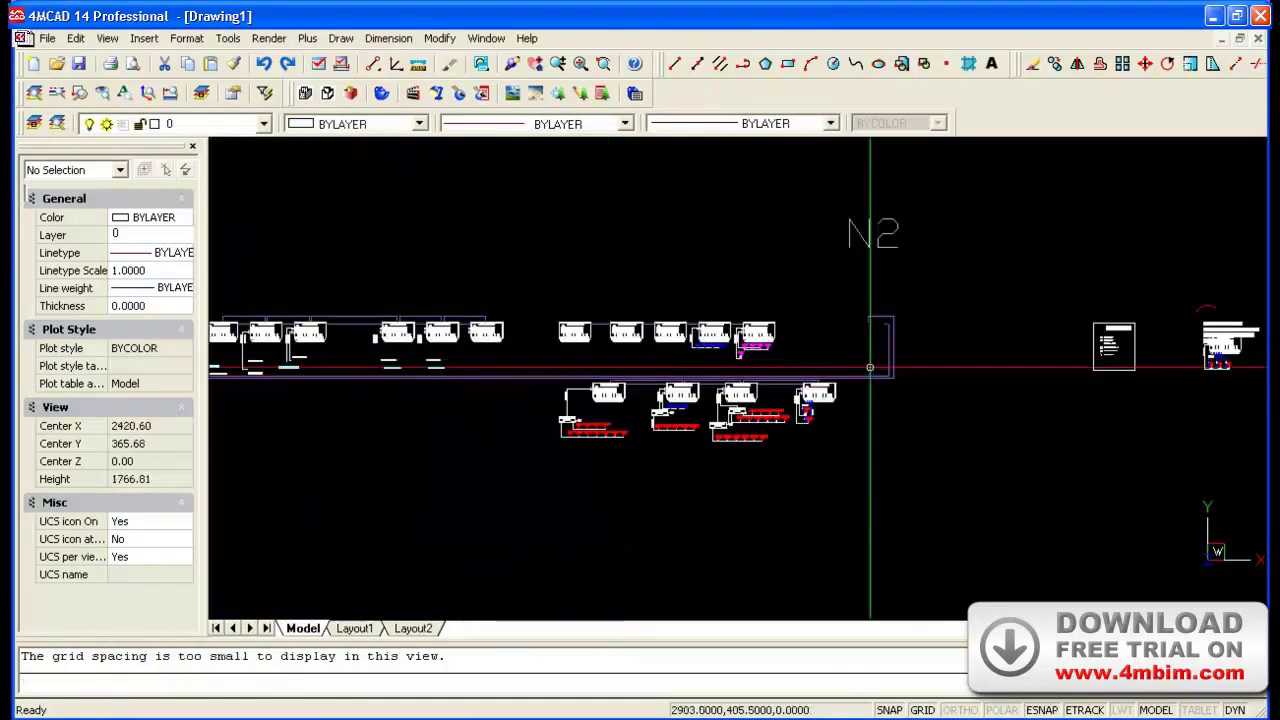
scroll(749, 355, up, 2)
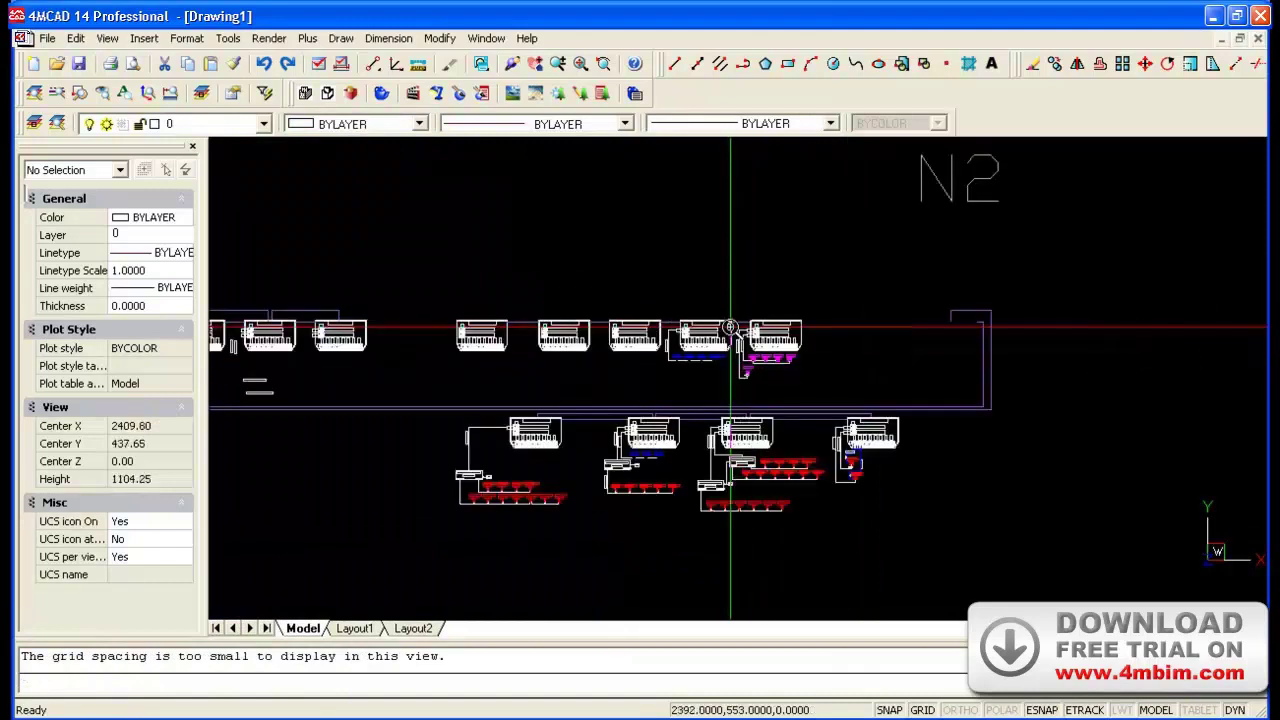
click(614, 343)
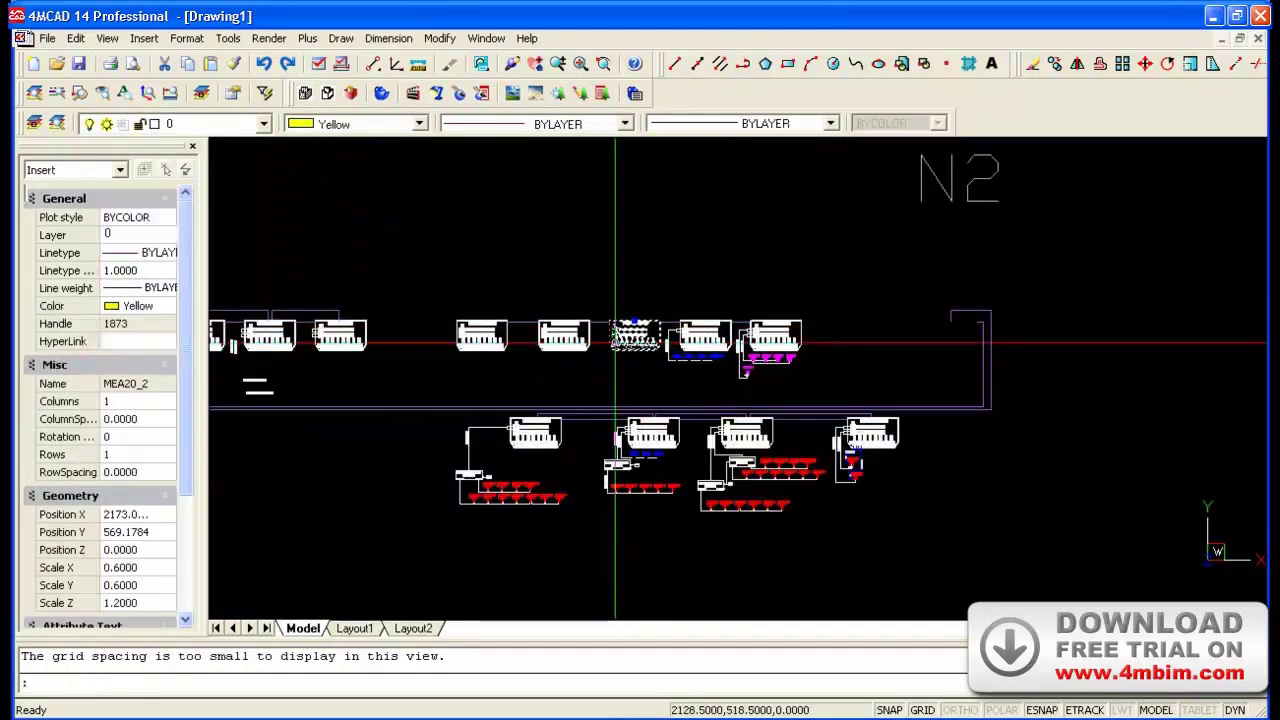
key(Escape)
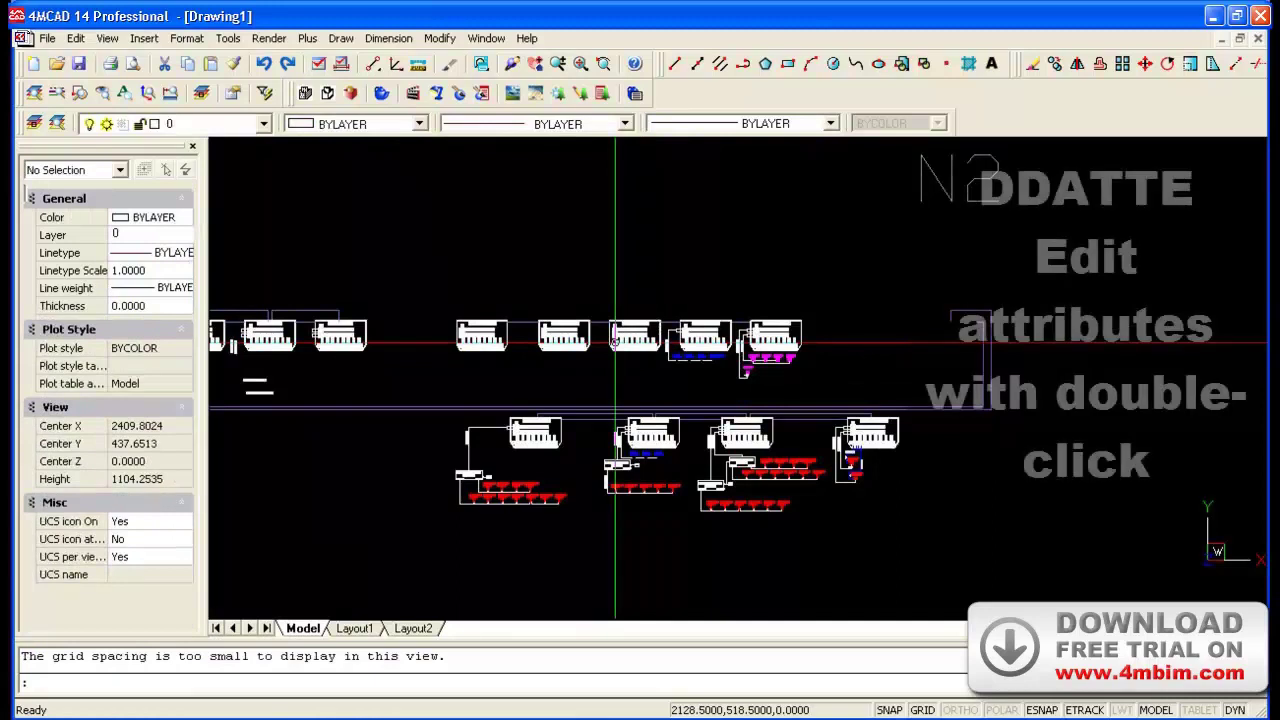
double_click(614, 343)
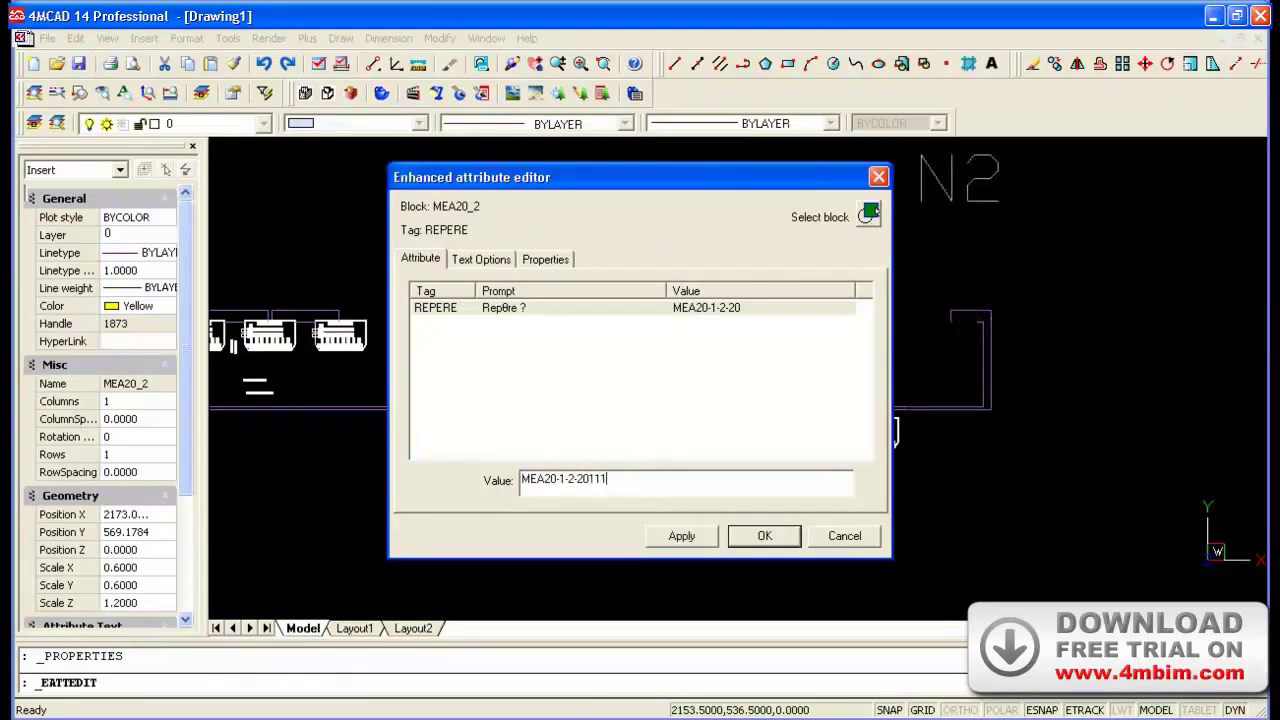
click(690, 543)
click(765, 538)
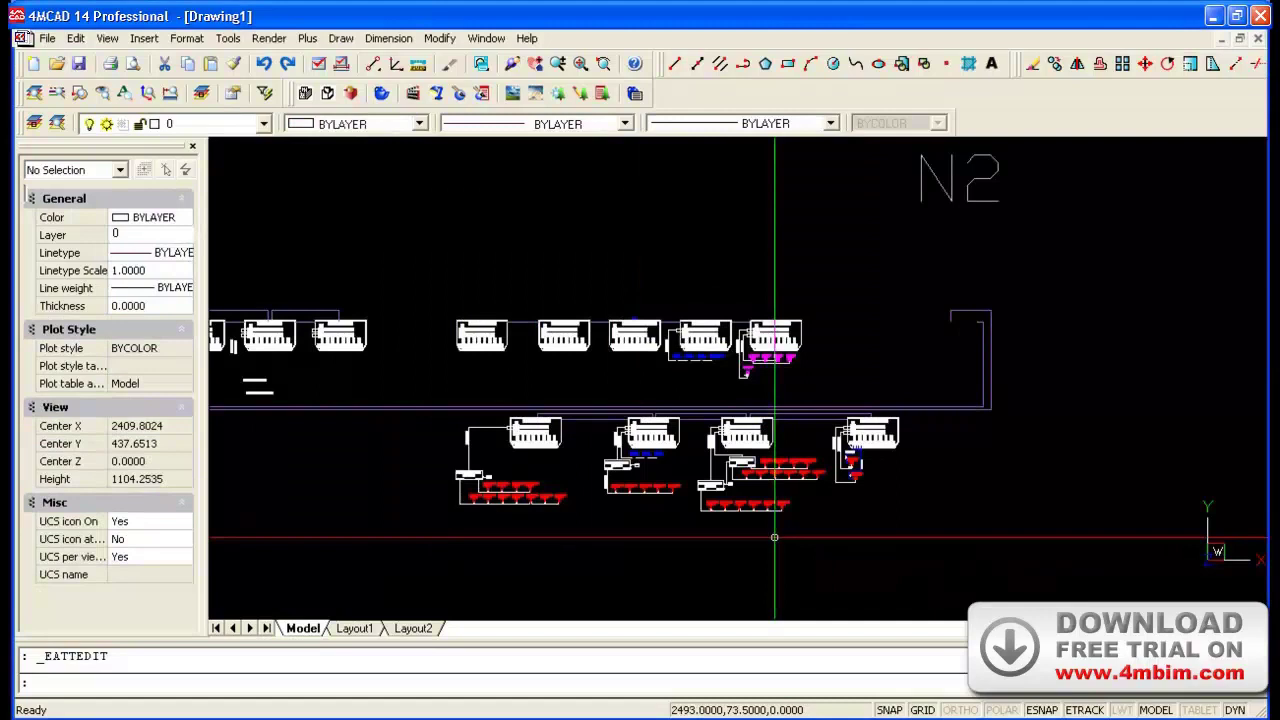
click(33, 63)
key(Return)
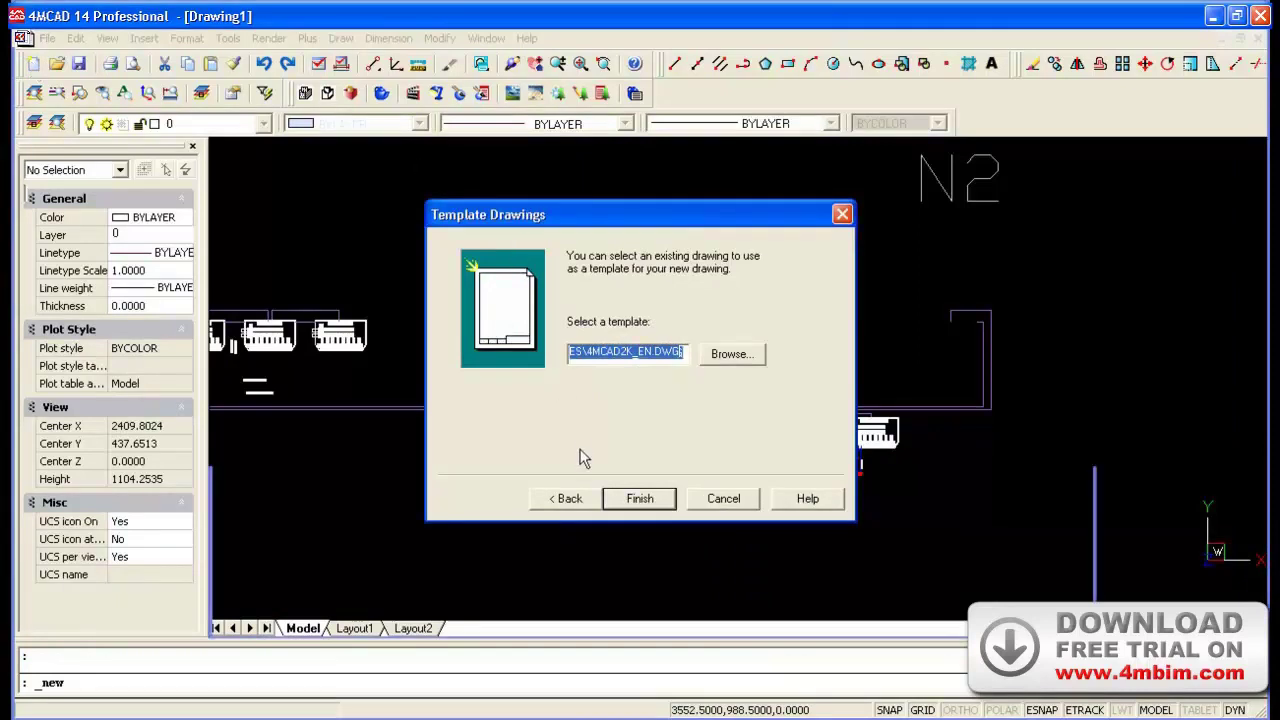
Attach Ex-1.bmp from My Pictures as a raster image at scale 1.
click(144, 38)
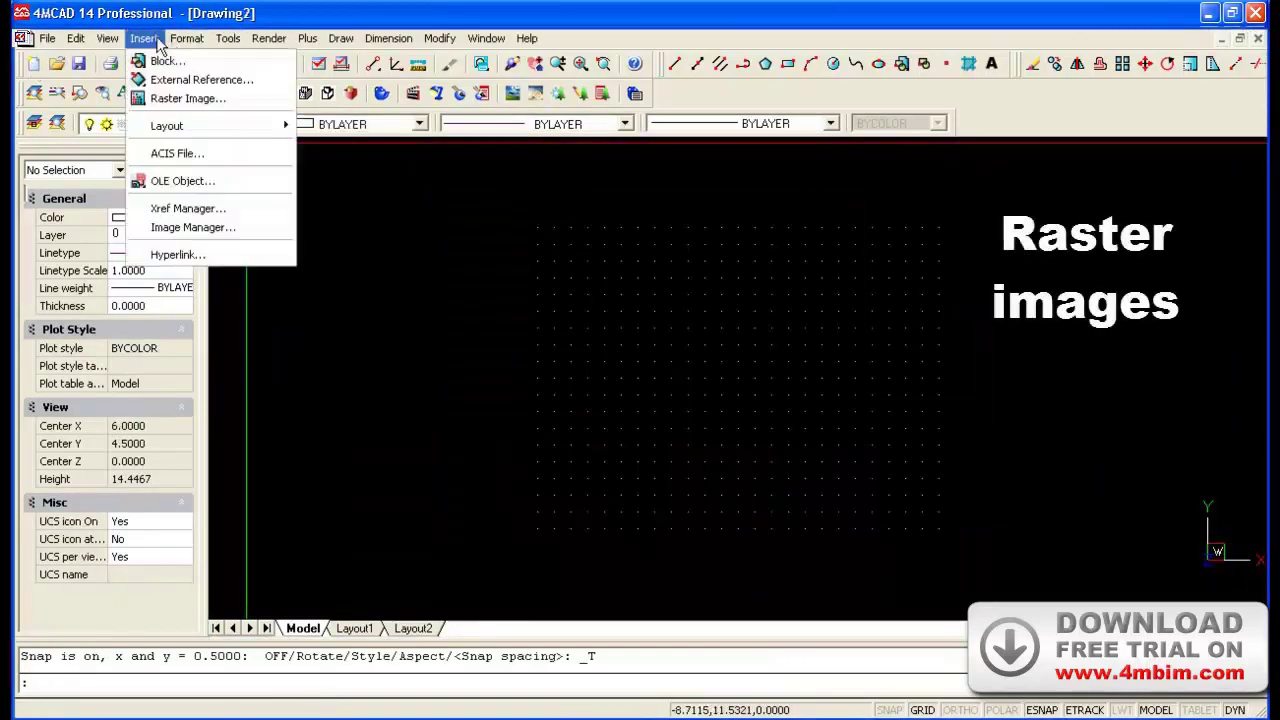
click(169, 97)
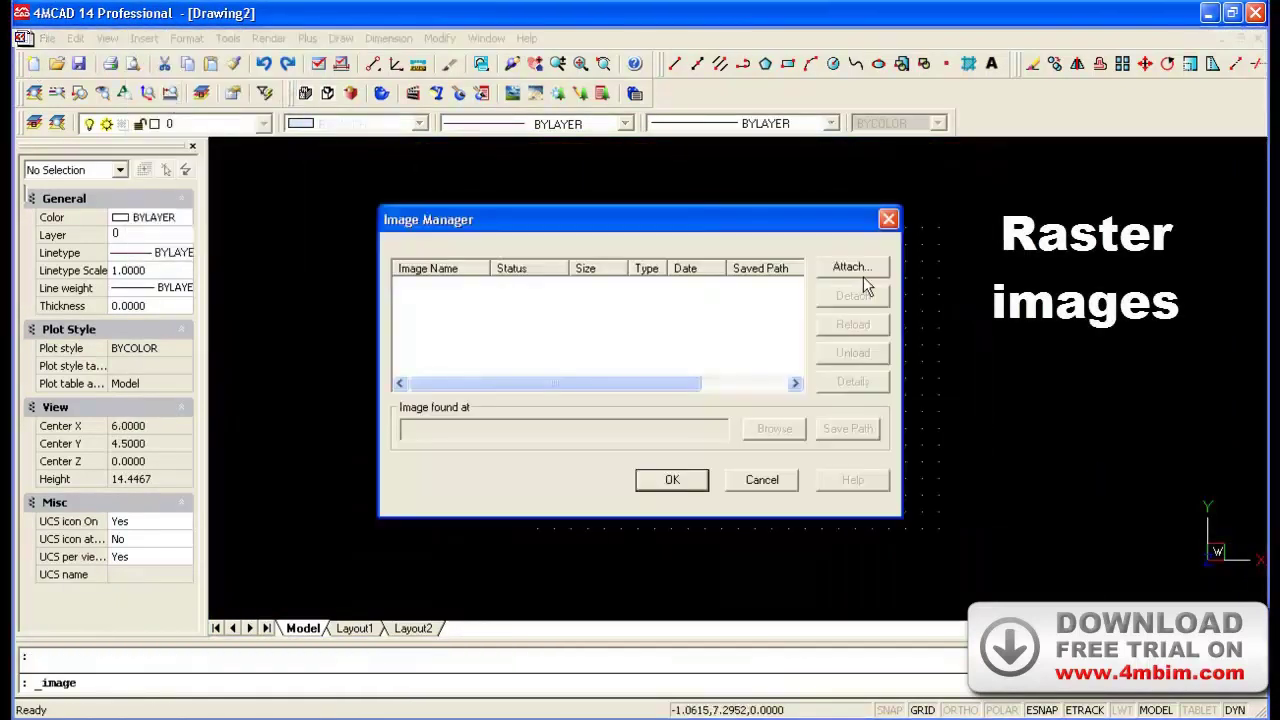
click(858, 268)
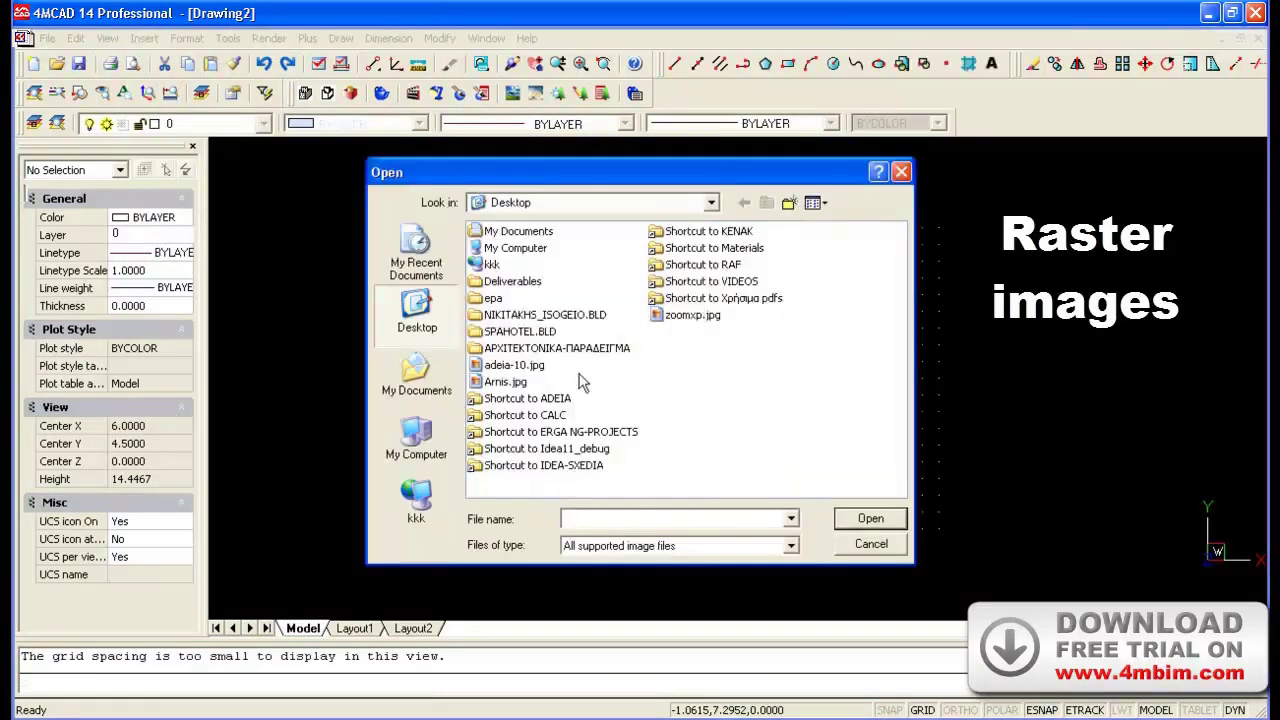
click(410, 375)
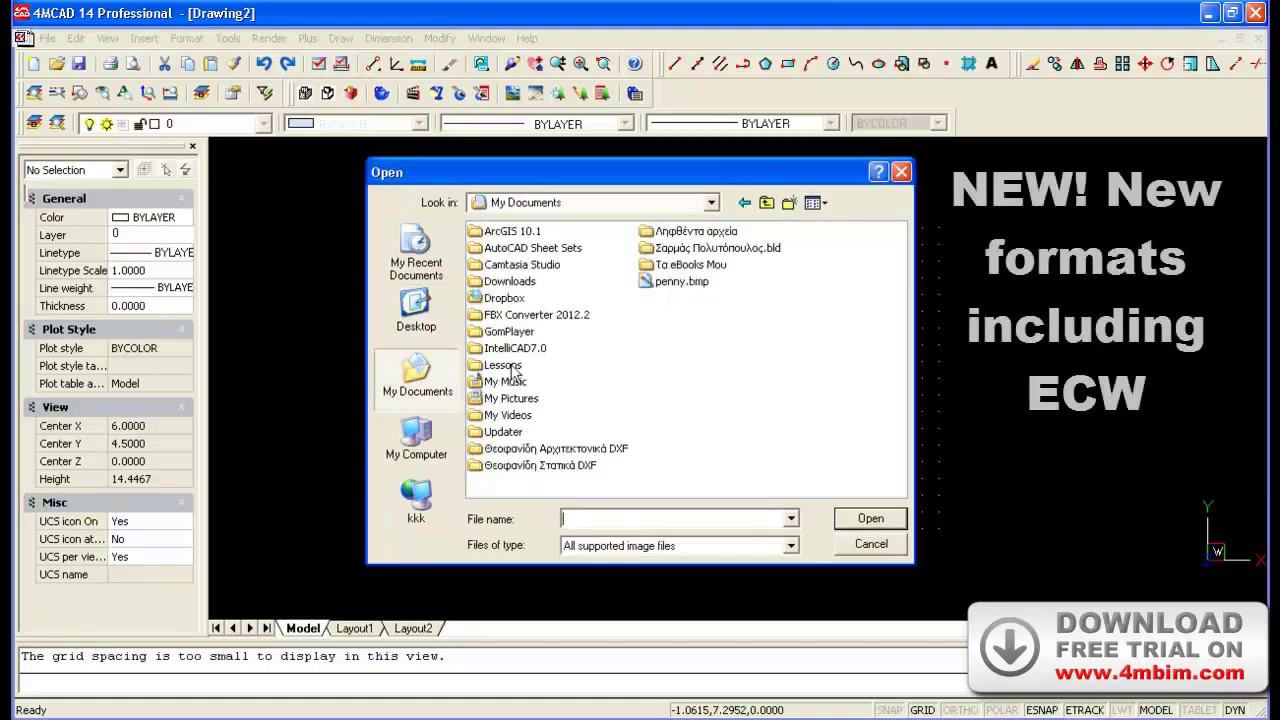
double_click(515, 398)
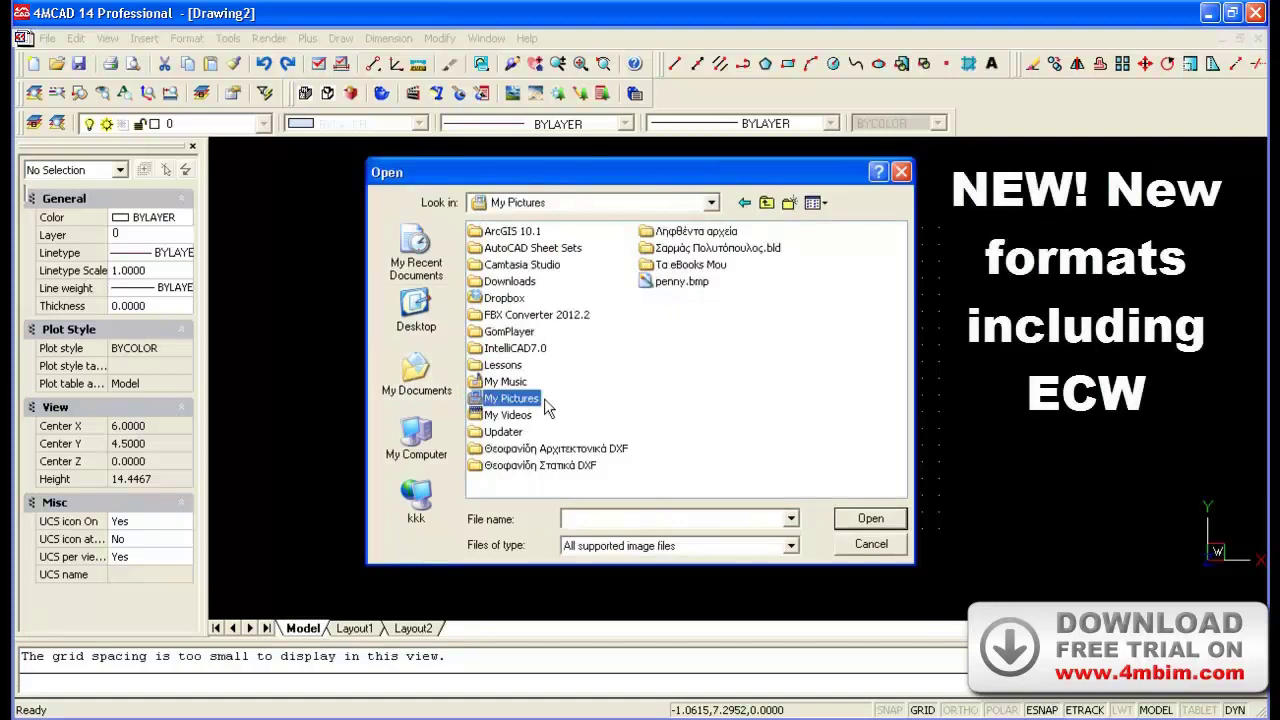
click(529, 300)
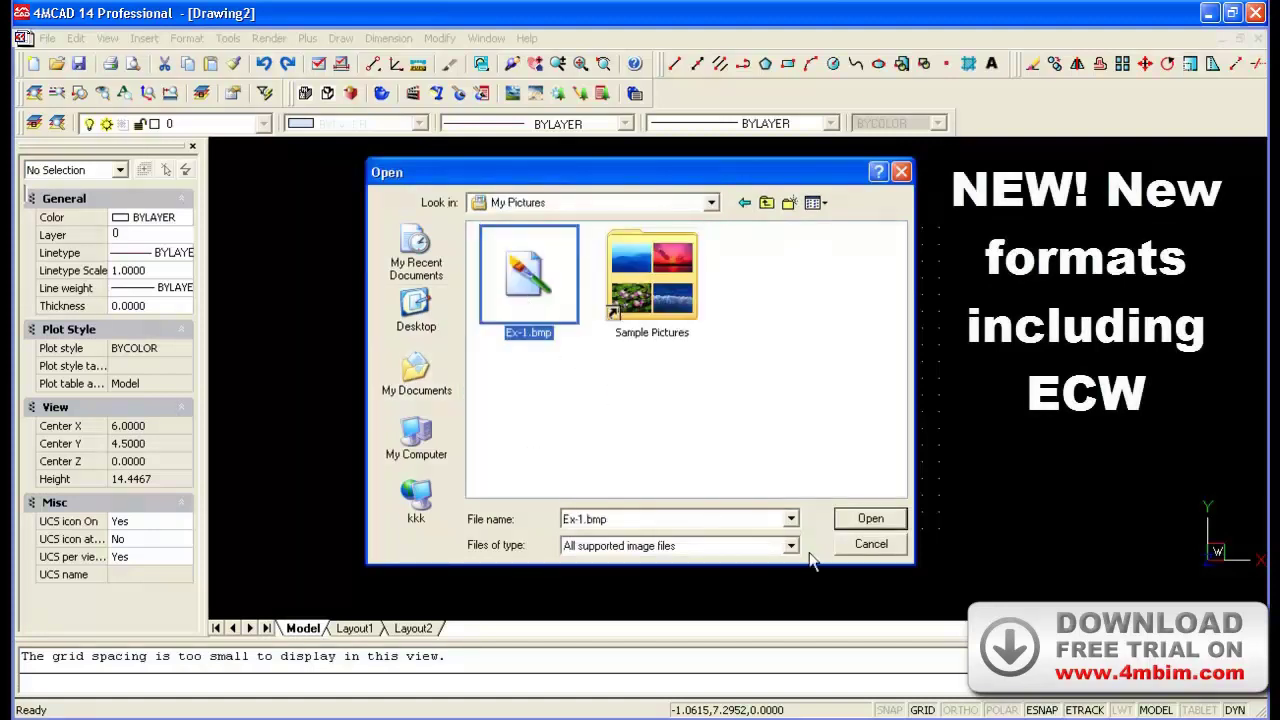
click(866, 520)
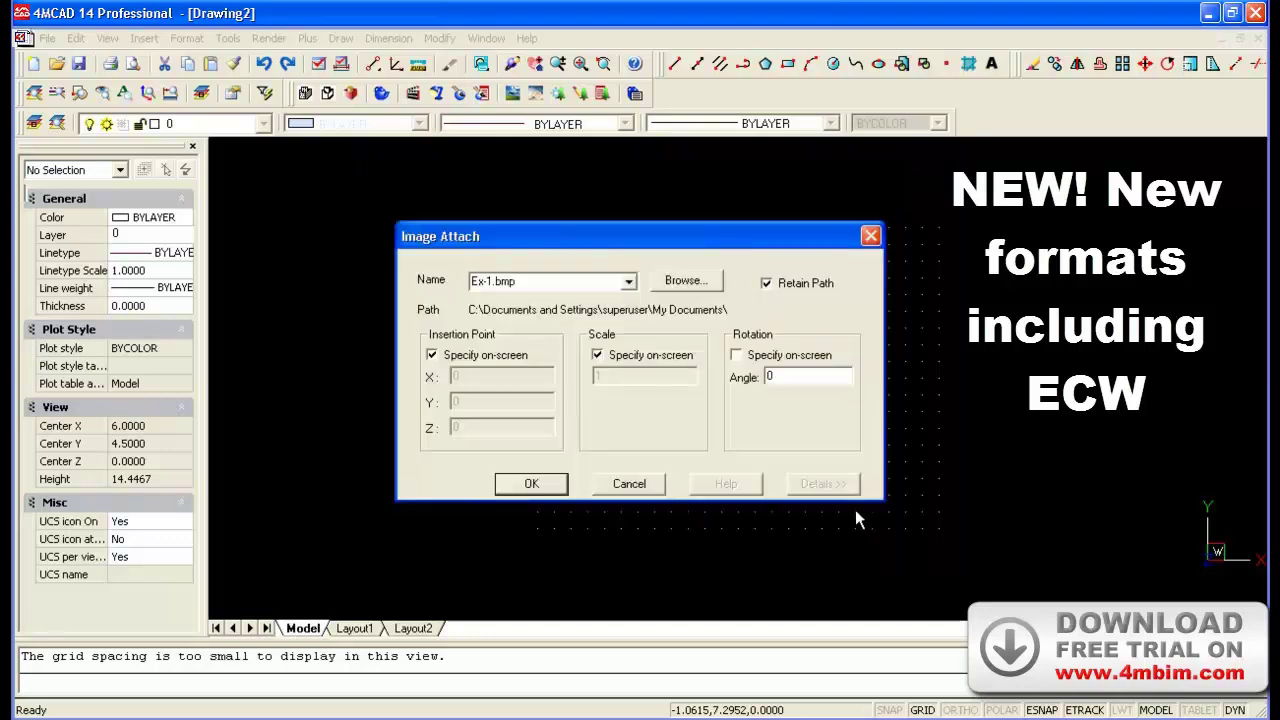
click(531, 484)
click(531, 486)
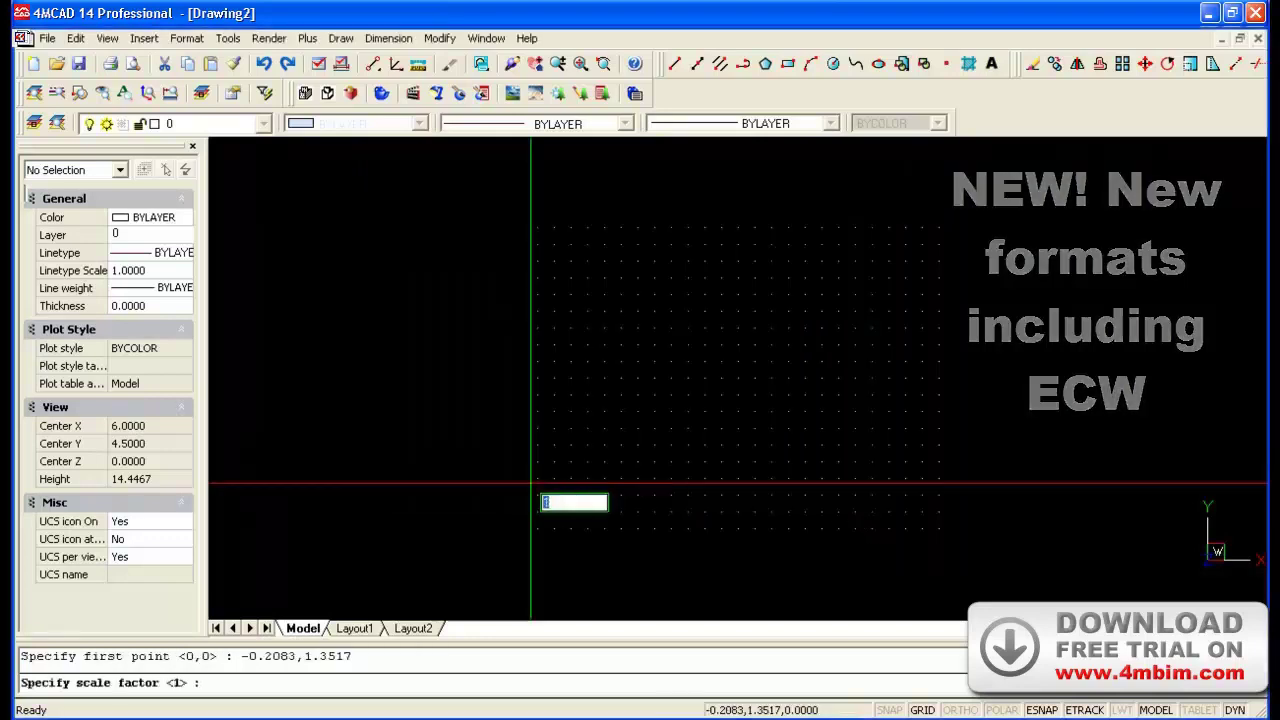
key(Return)
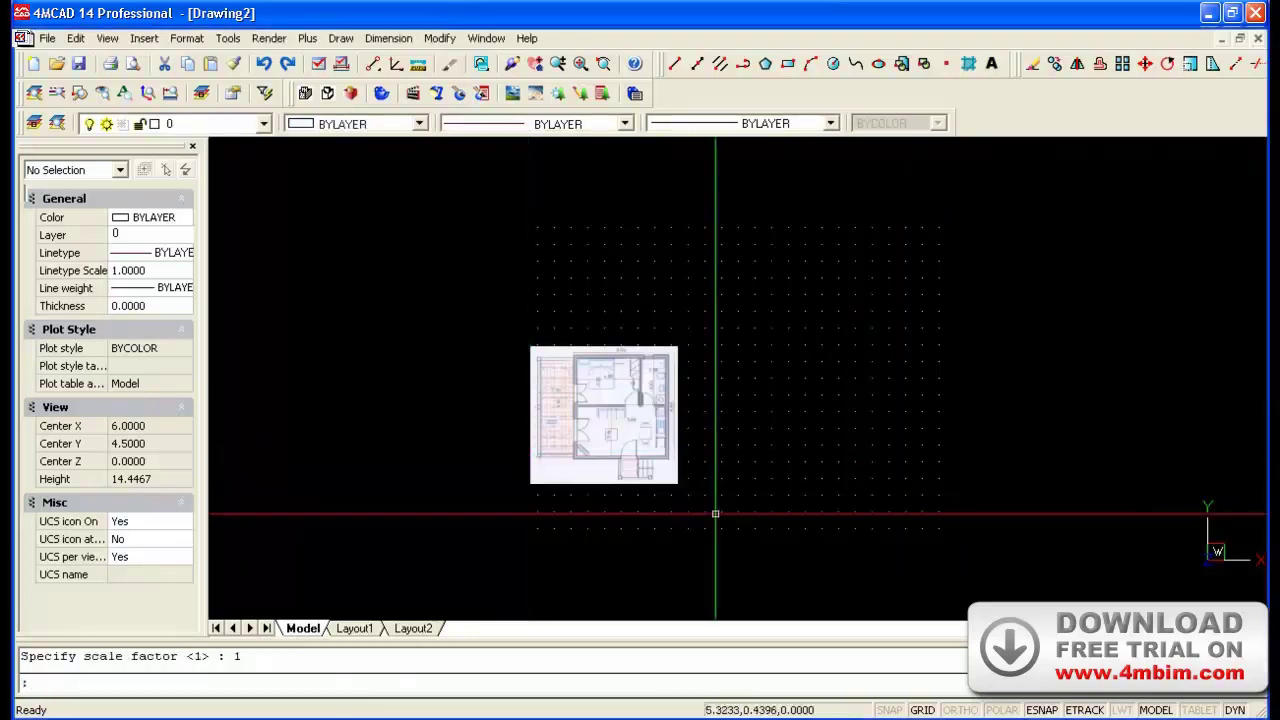
scroll(714, 514, up, 2)
scroll(310, 236, up, 2)
scroll(746, 416, up, 2)
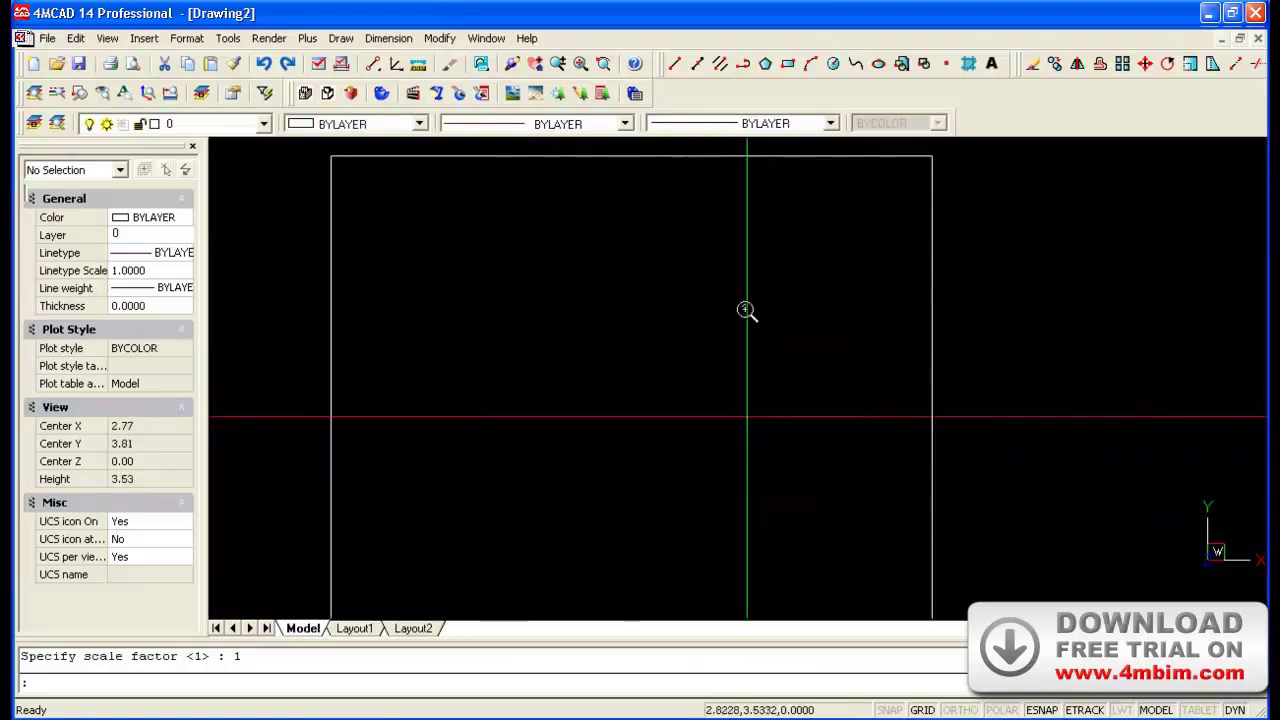
Draw a rectangle around the upper rooms of the floor plan.
click(787, 63)
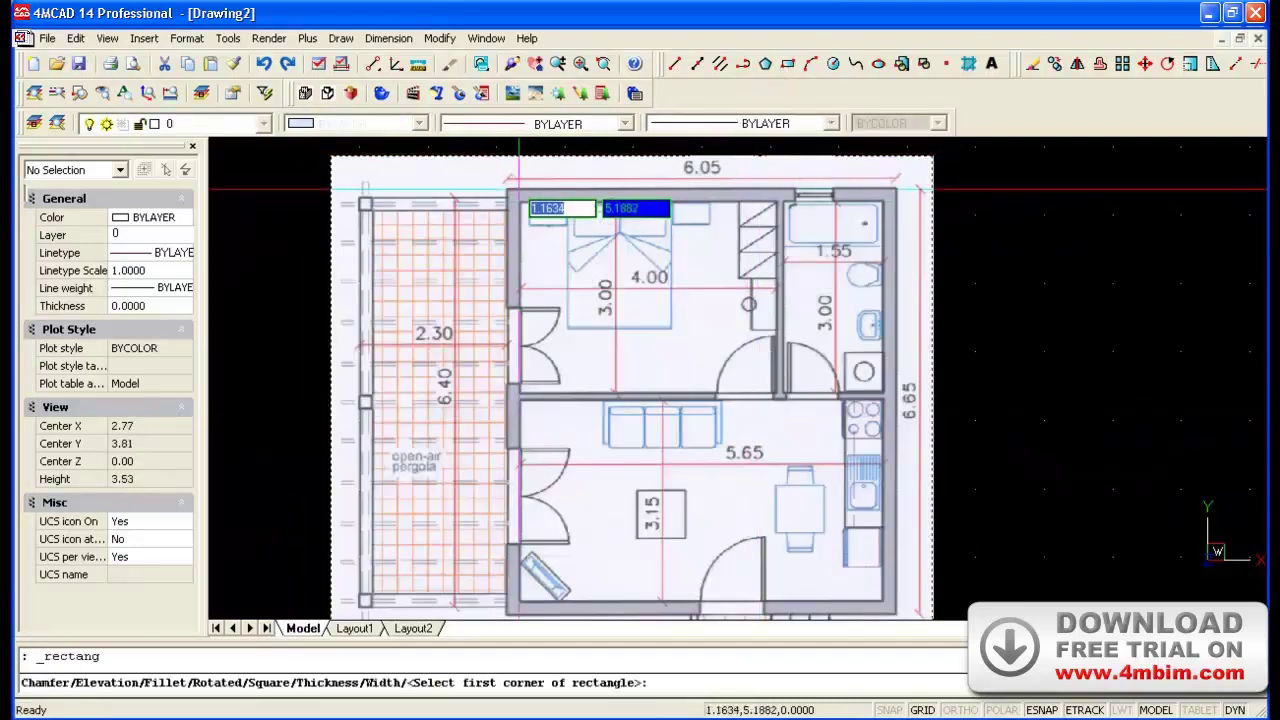
click(509, 192)
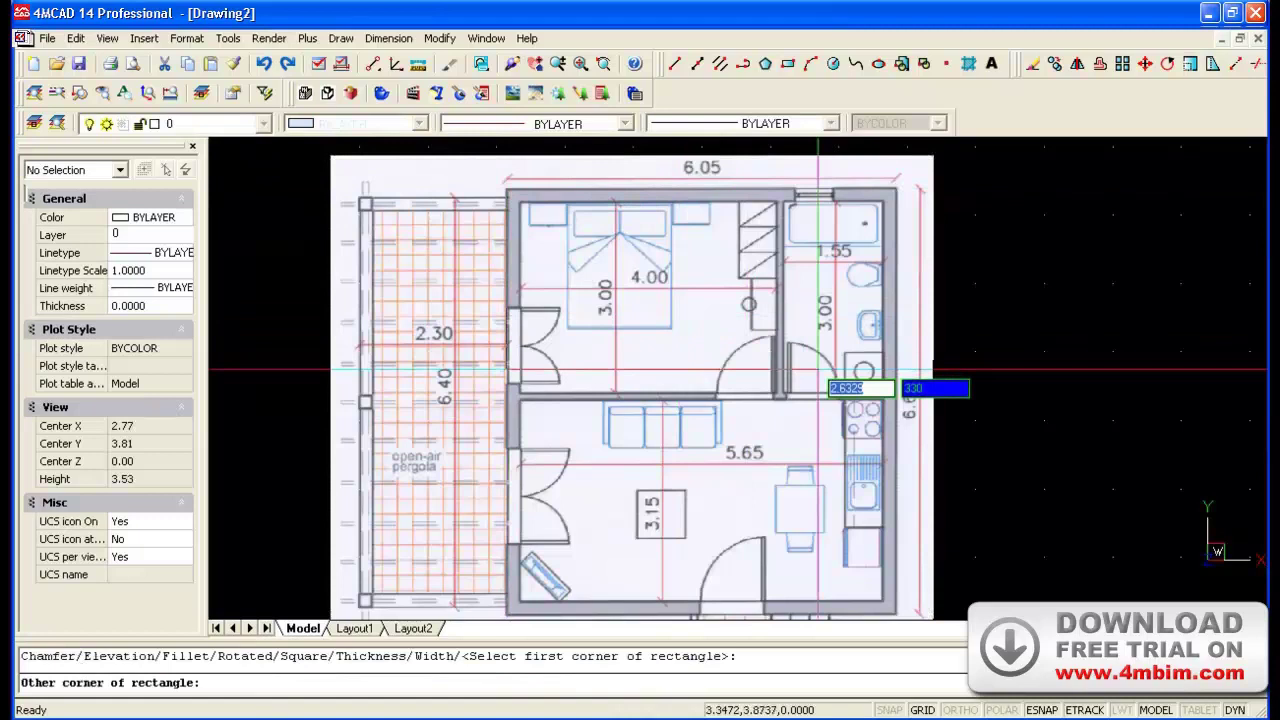
click(896, 399)
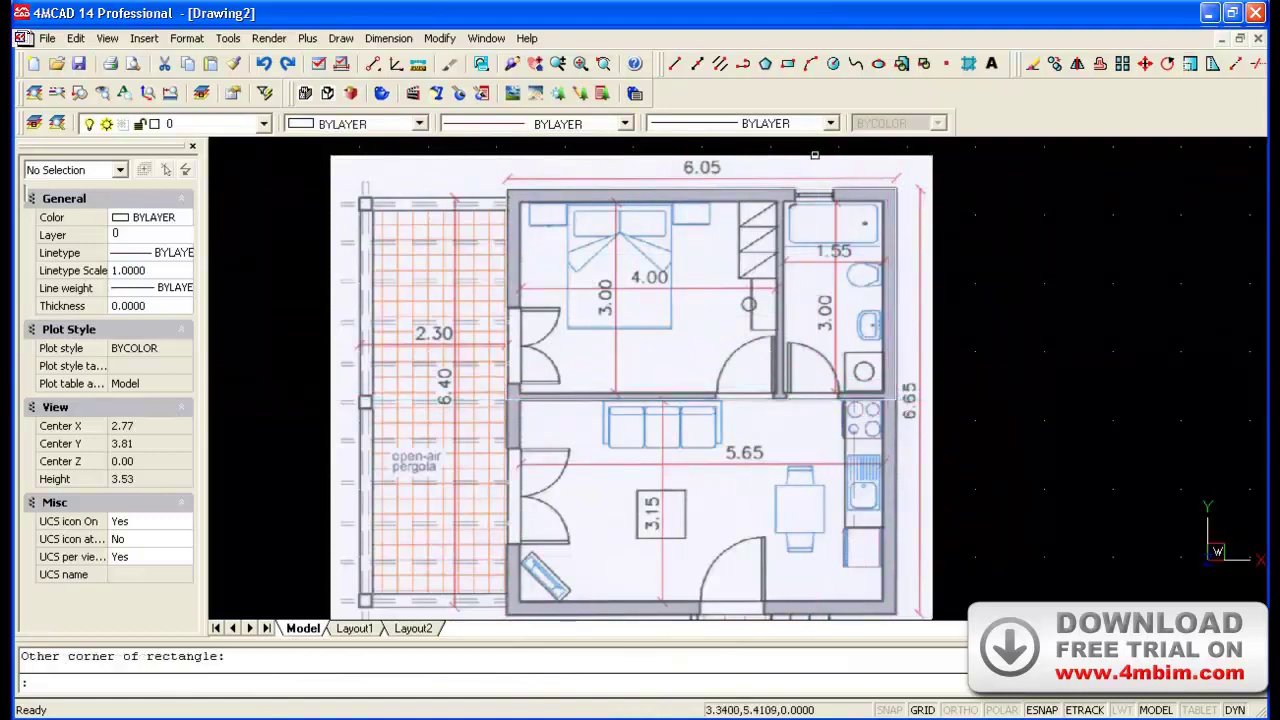
click(787, 63)
key(Escape)
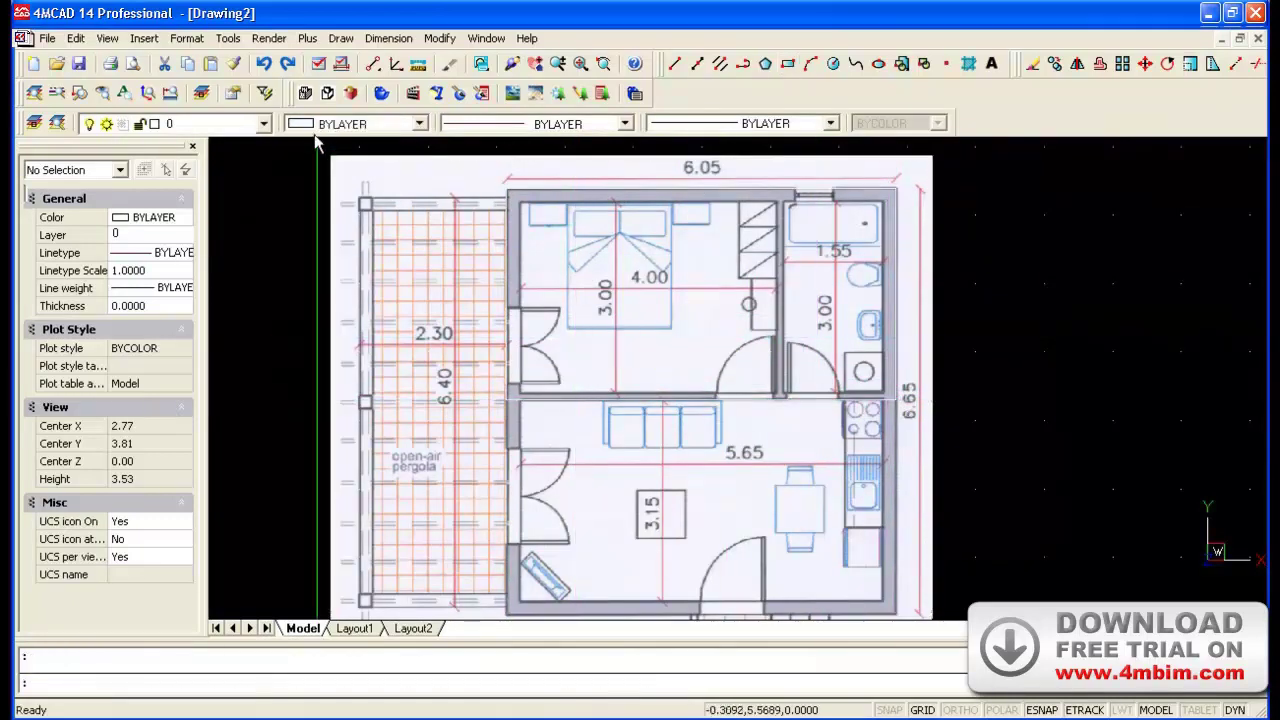
Switch the colour to Red and draw a rectangle around the lower room.
click(326, 124)
click(322, 166)
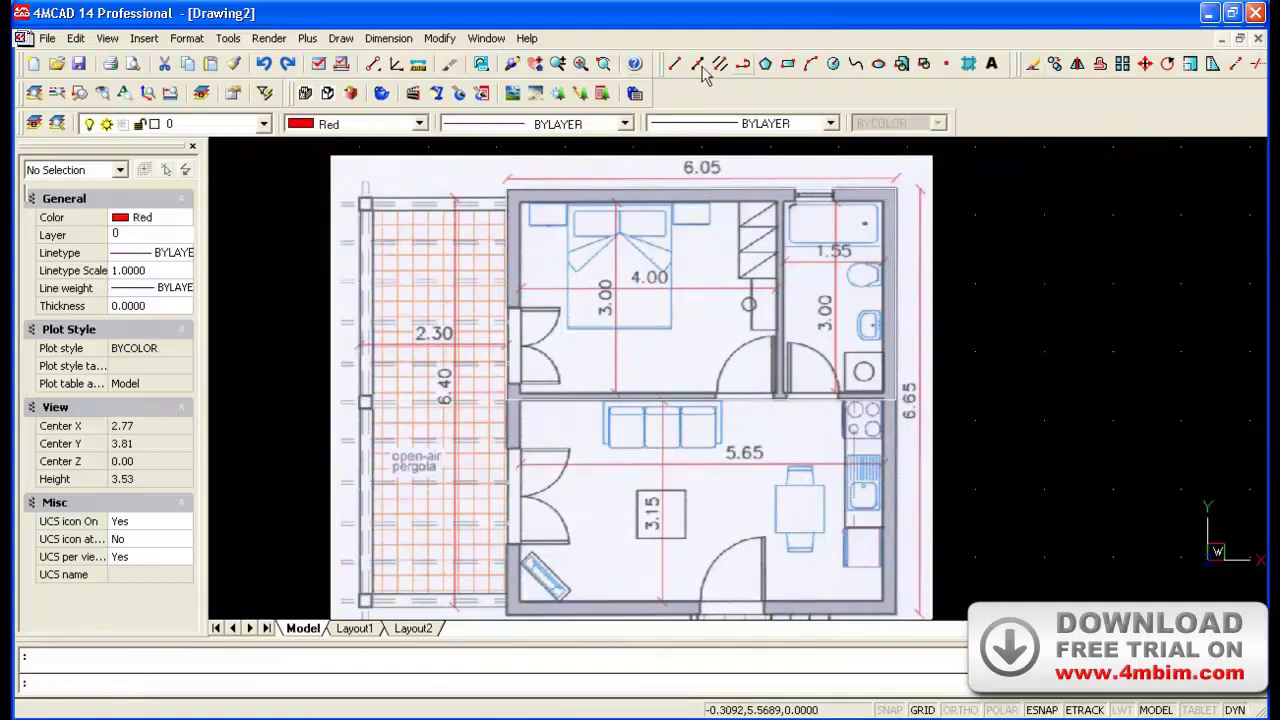
click(787, 63)
click(455, 266)
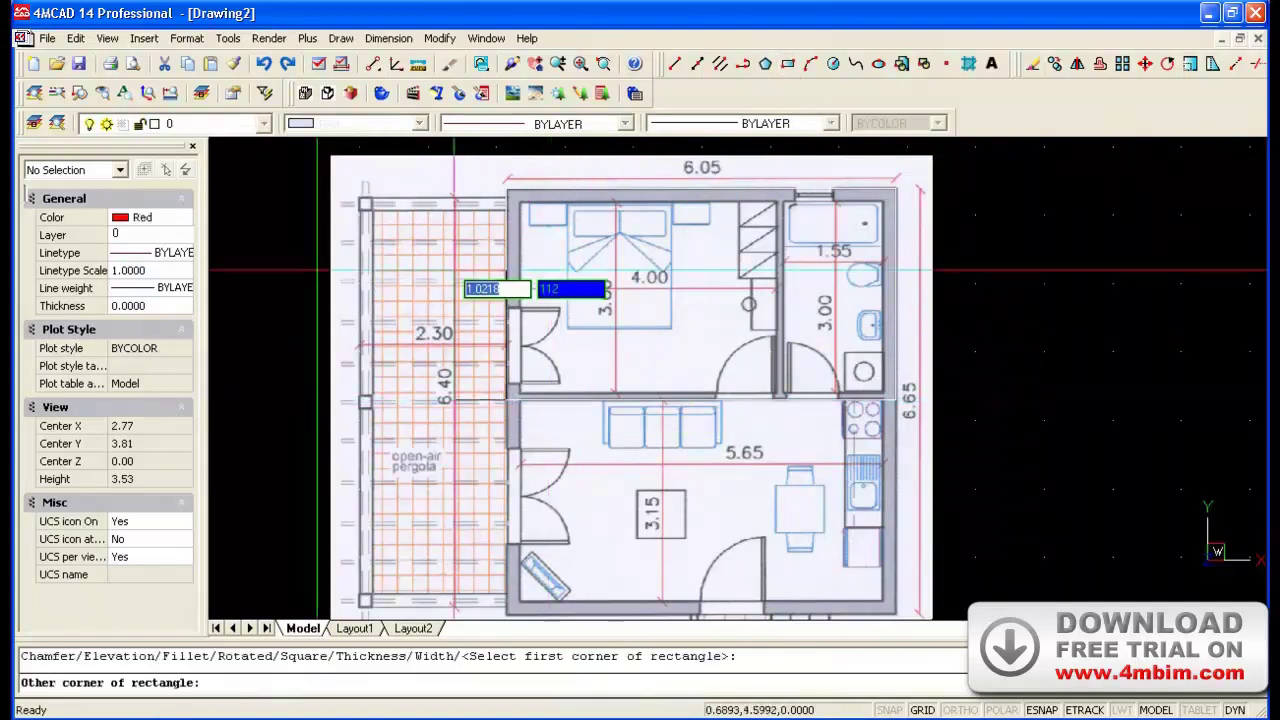
scroll(455, 266, down, 2)
scroll(669, 482, up, 2)
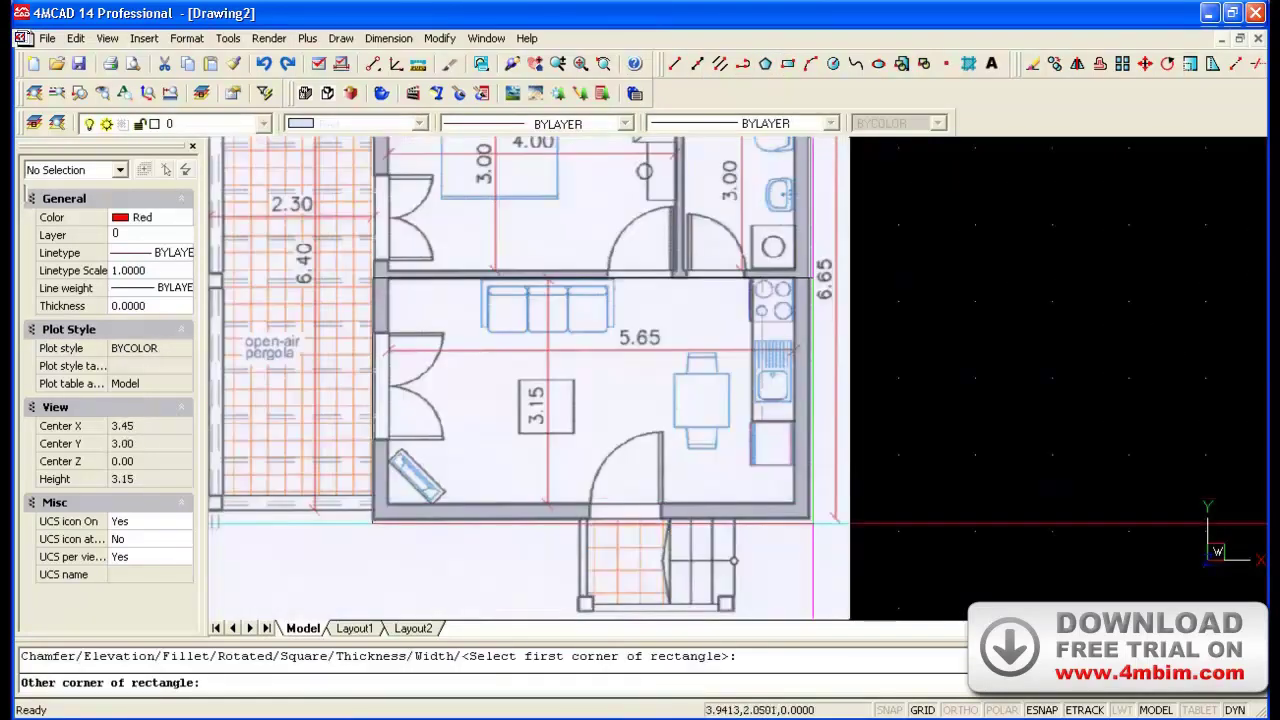
click(809, 517)
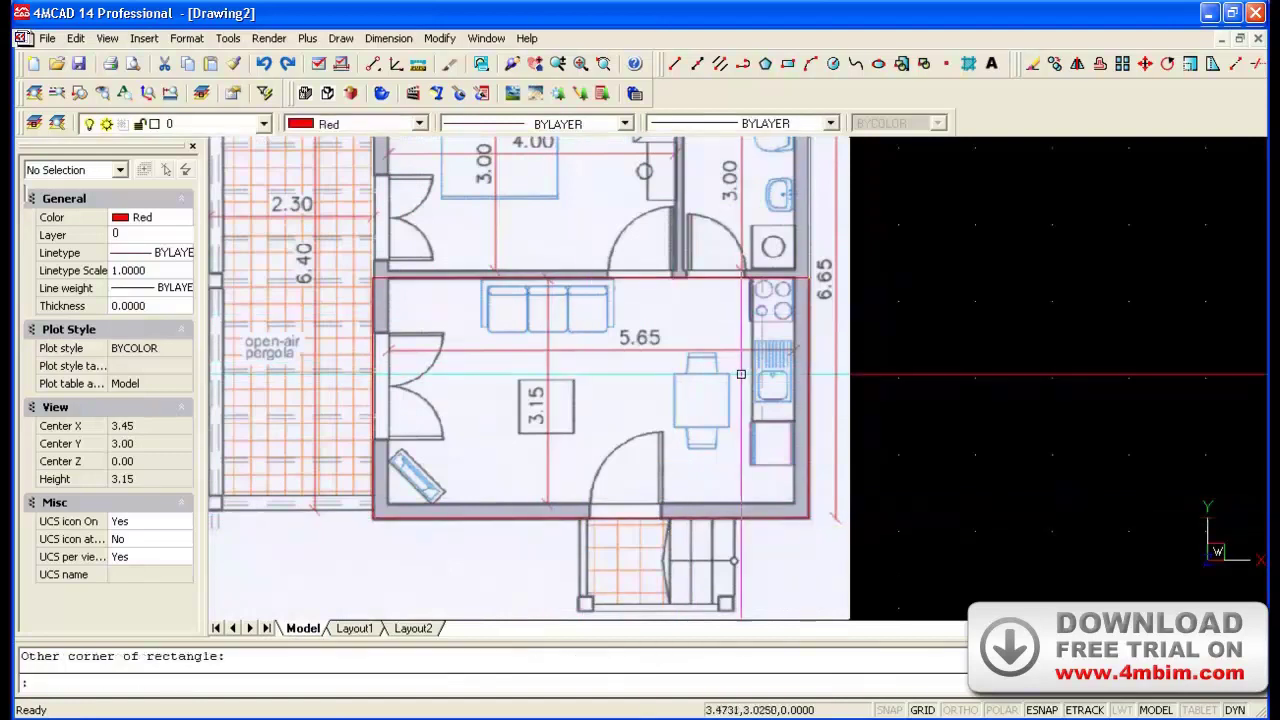
scroll(580, 297, down, 2)
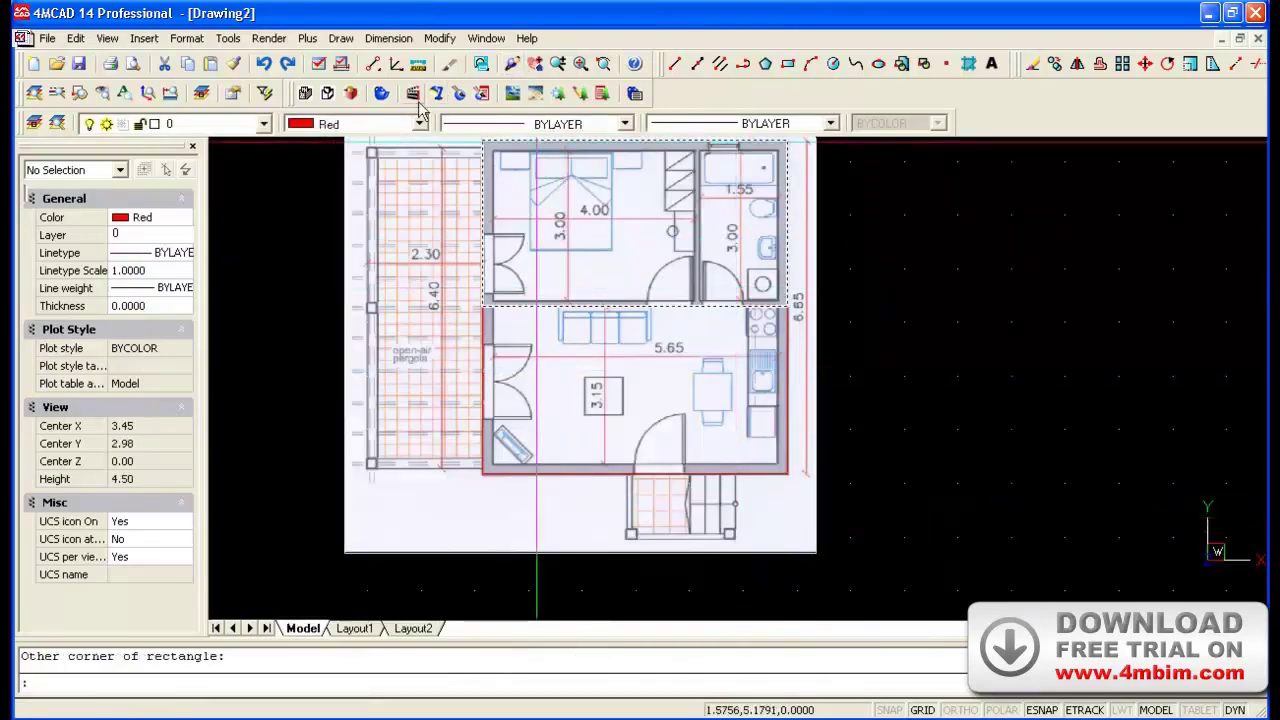
Switch the colour to Blue and draw a rectangle around the pergola.
click(325, 125)
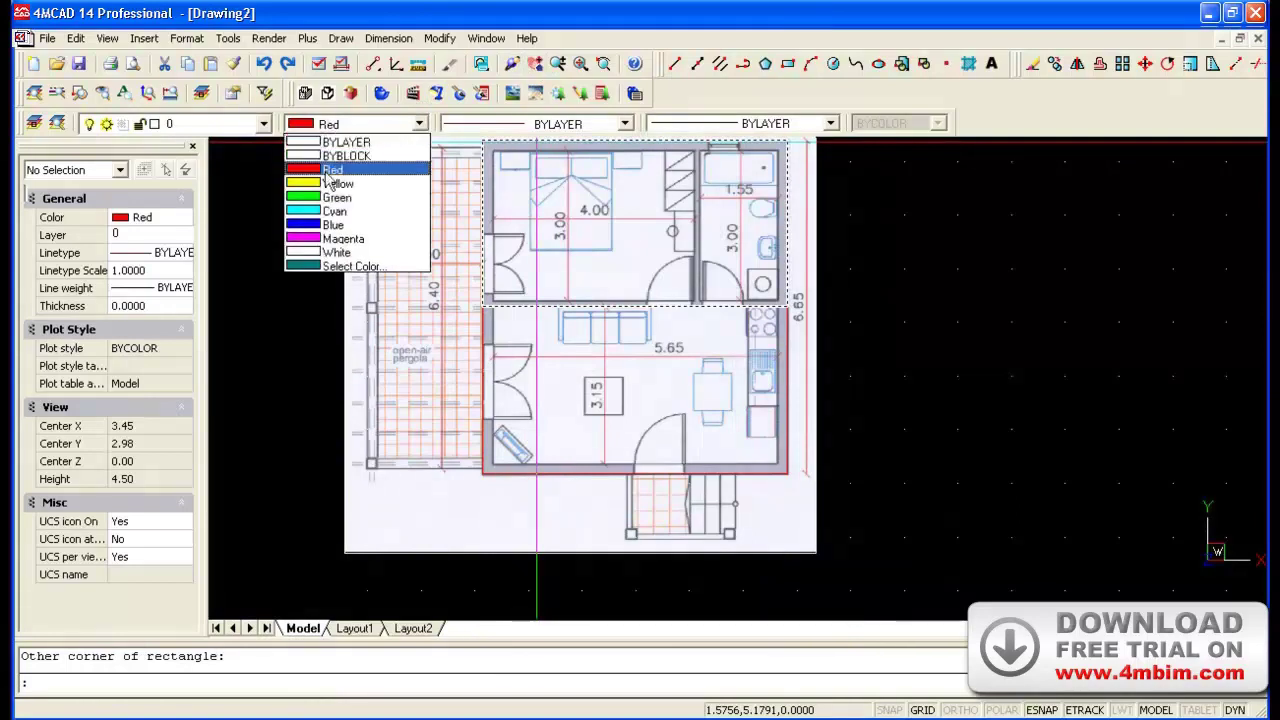
click(330, 225)
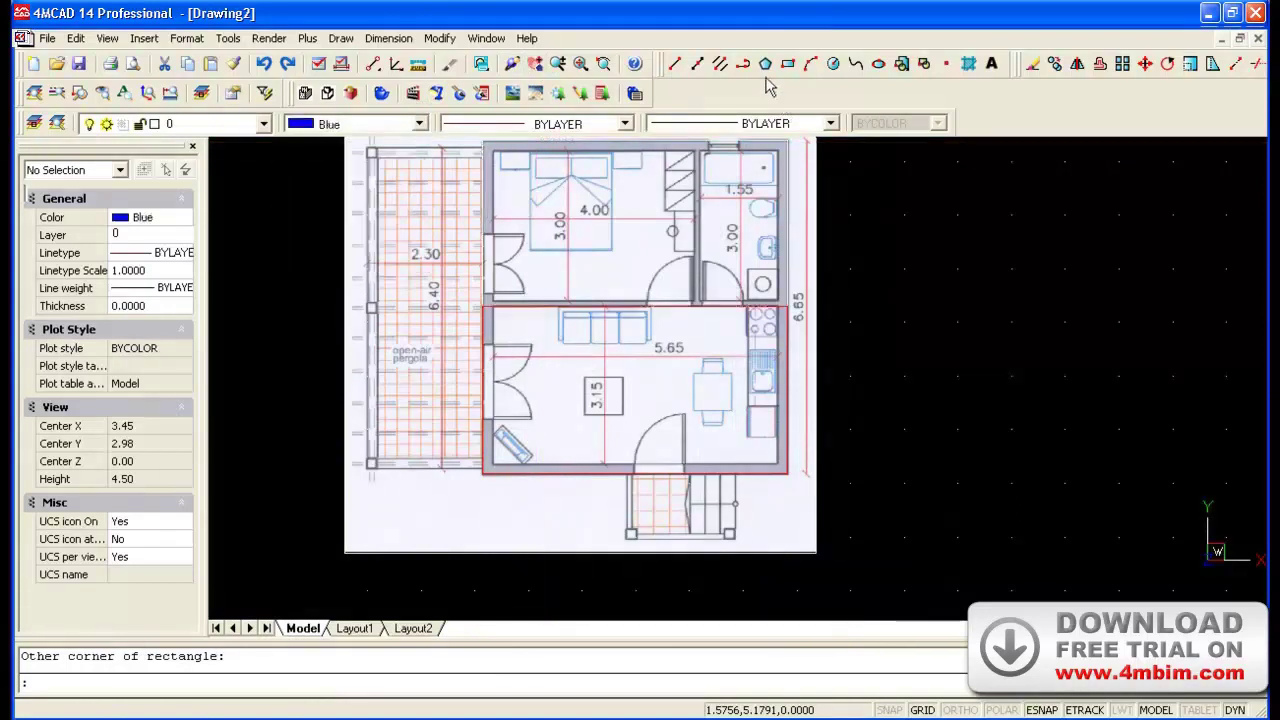
click(788, 63)
click(537, 143)
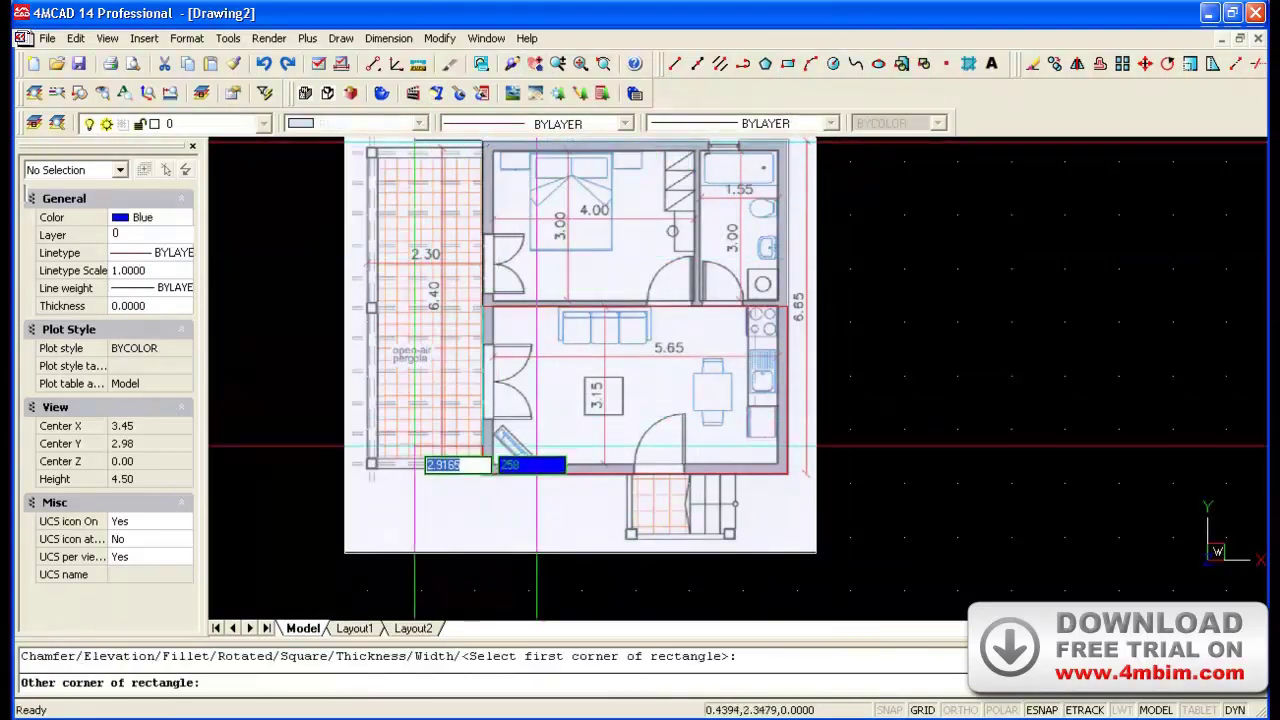
click(368, 466)
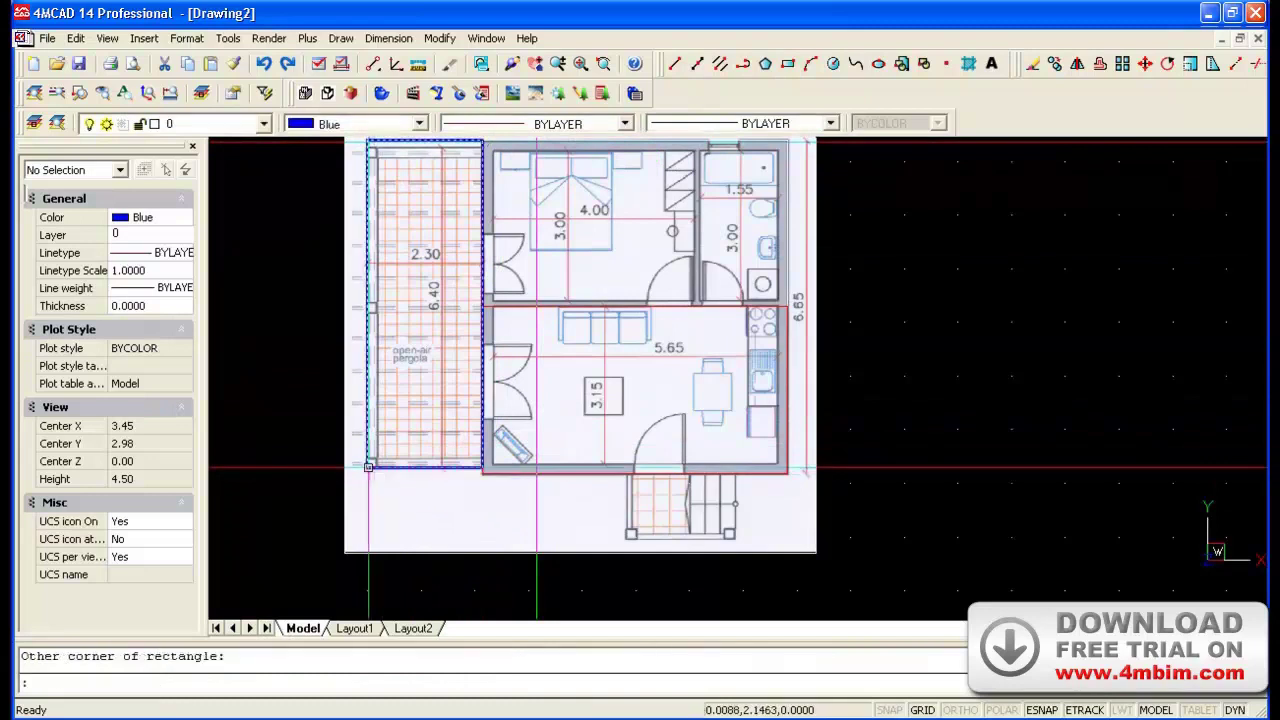
Switch to Magenta and draw a rectangle around the stairs using Nearest snap.
click(420, 123)
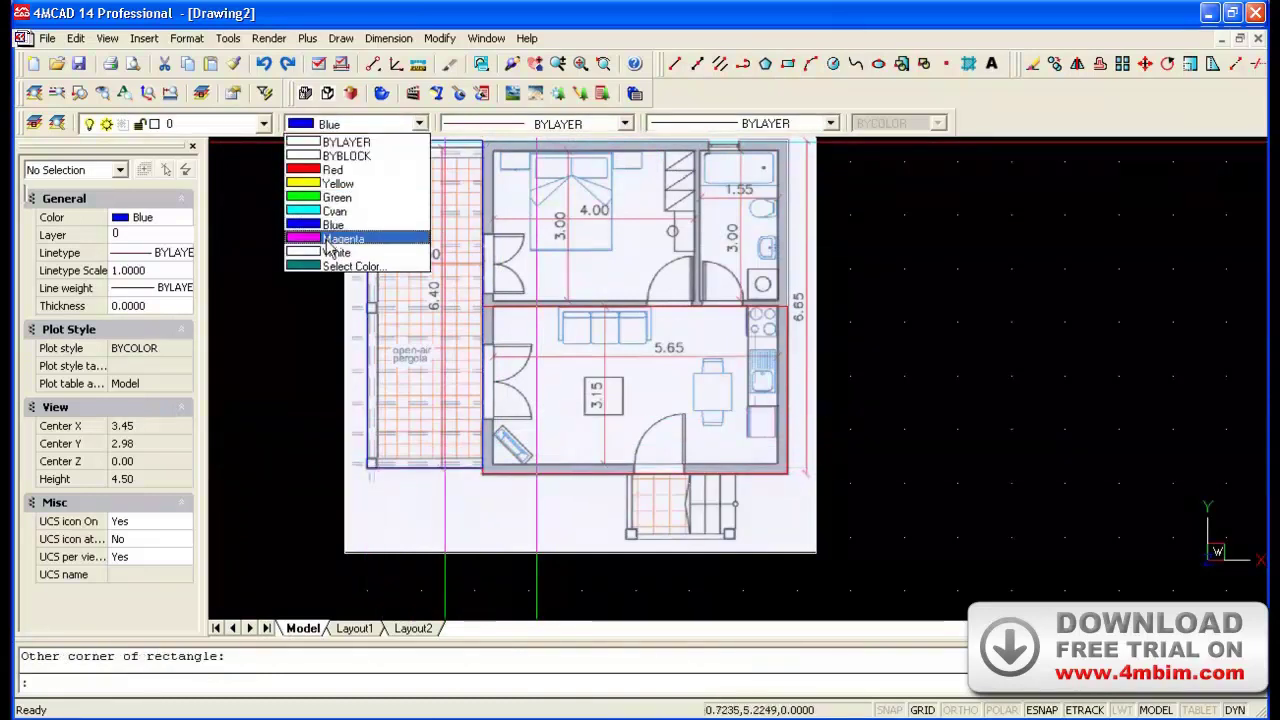
click(330, 240)
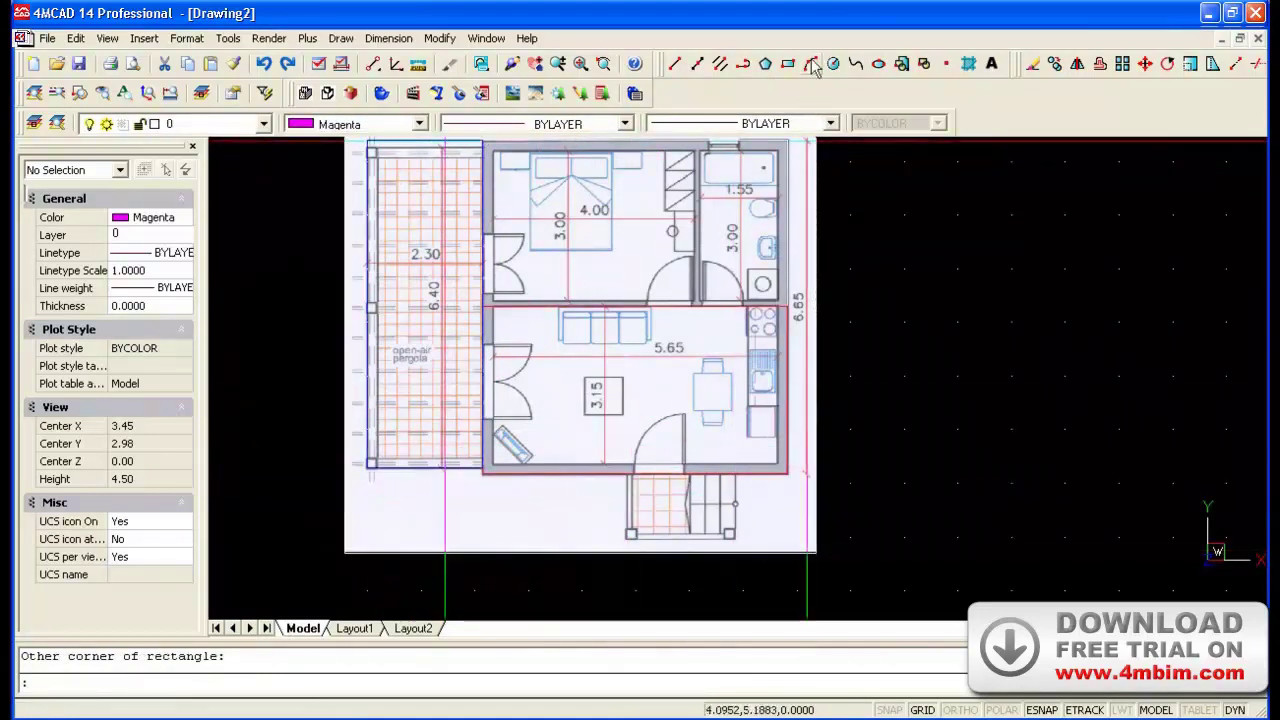
click(794, 63)
shift+right_click(524, 510)
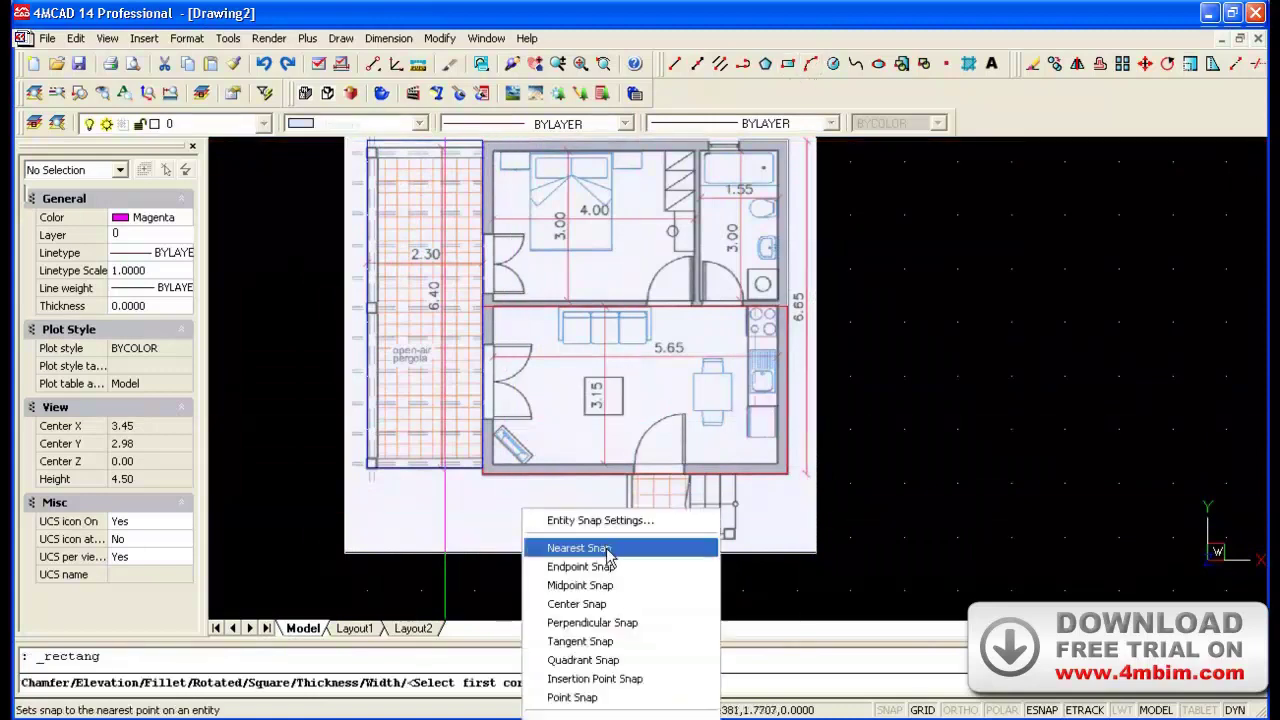
click(579, 548)
click(631, 477)
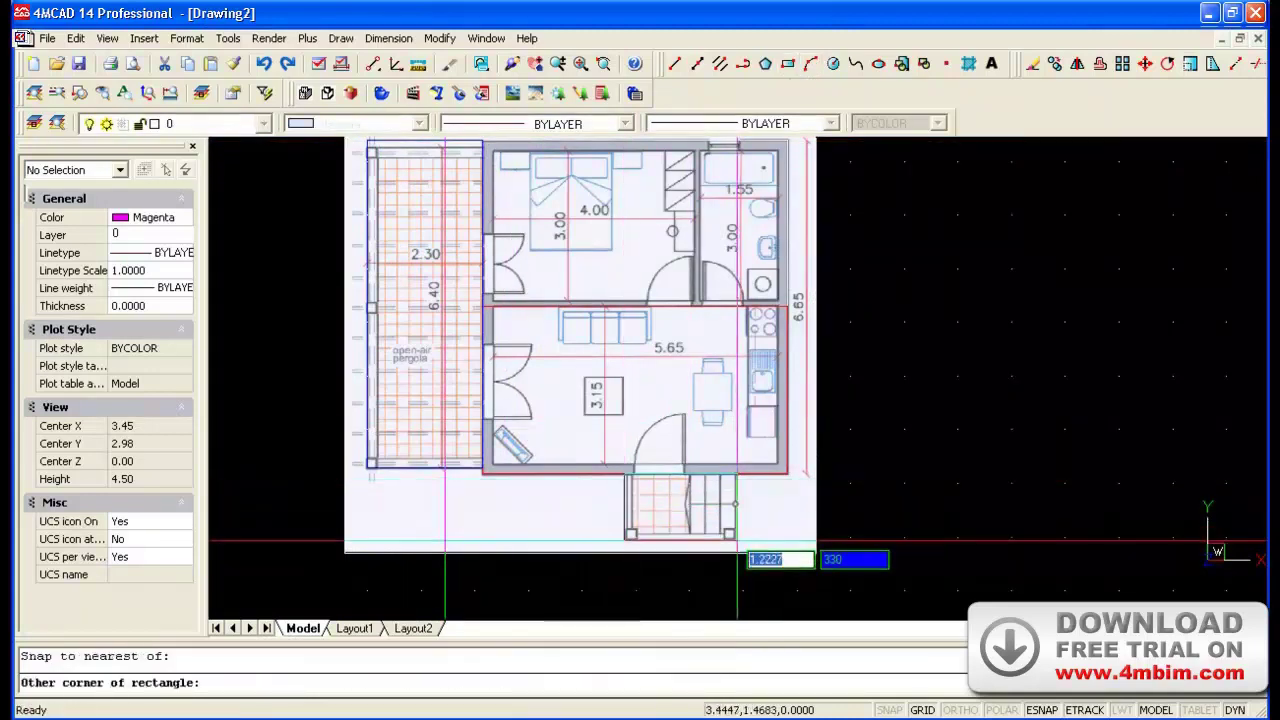
click(737, 540)
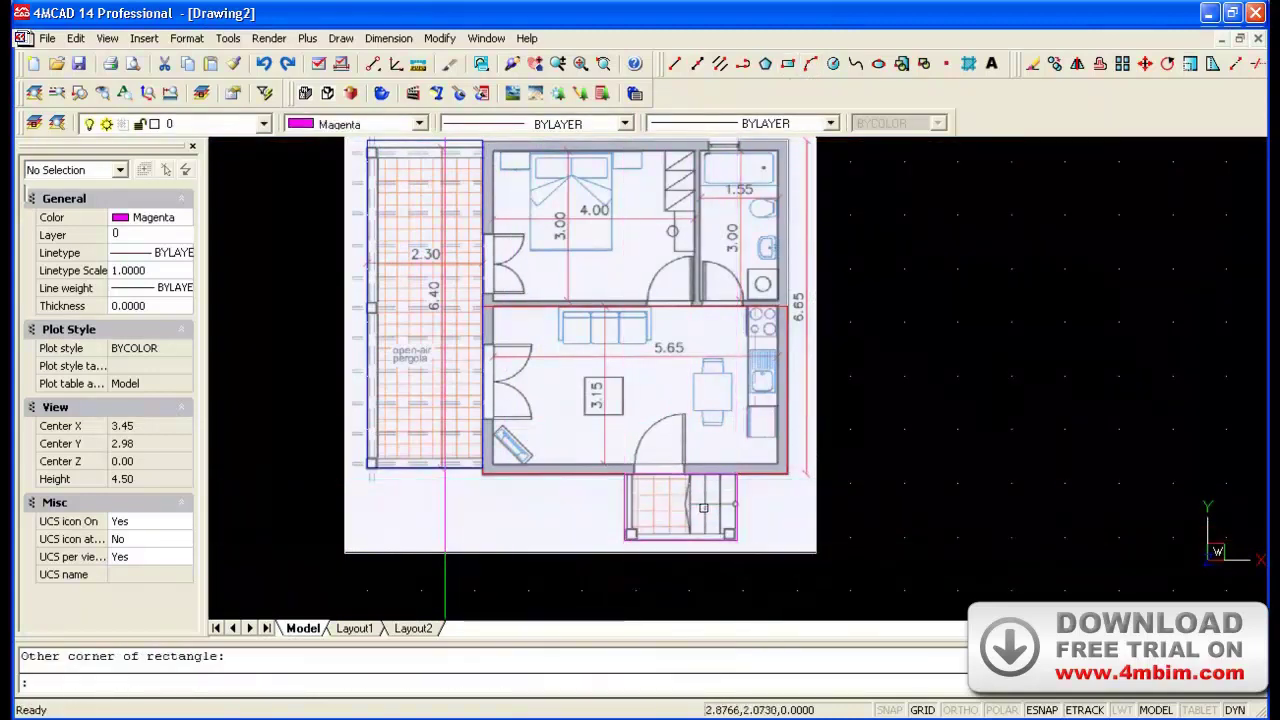
Hatch the upper rooms rectangle with ANSI31.
click(968, 63)
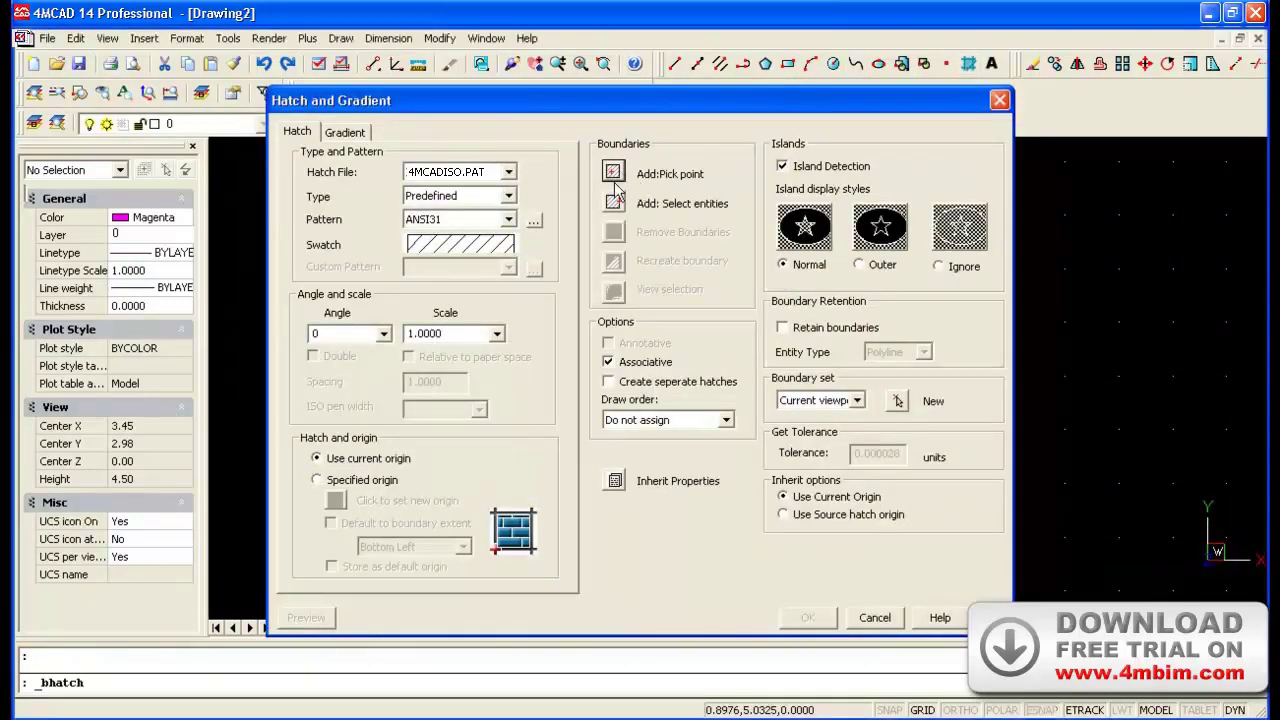
click(614, 176)
click(590, 218)
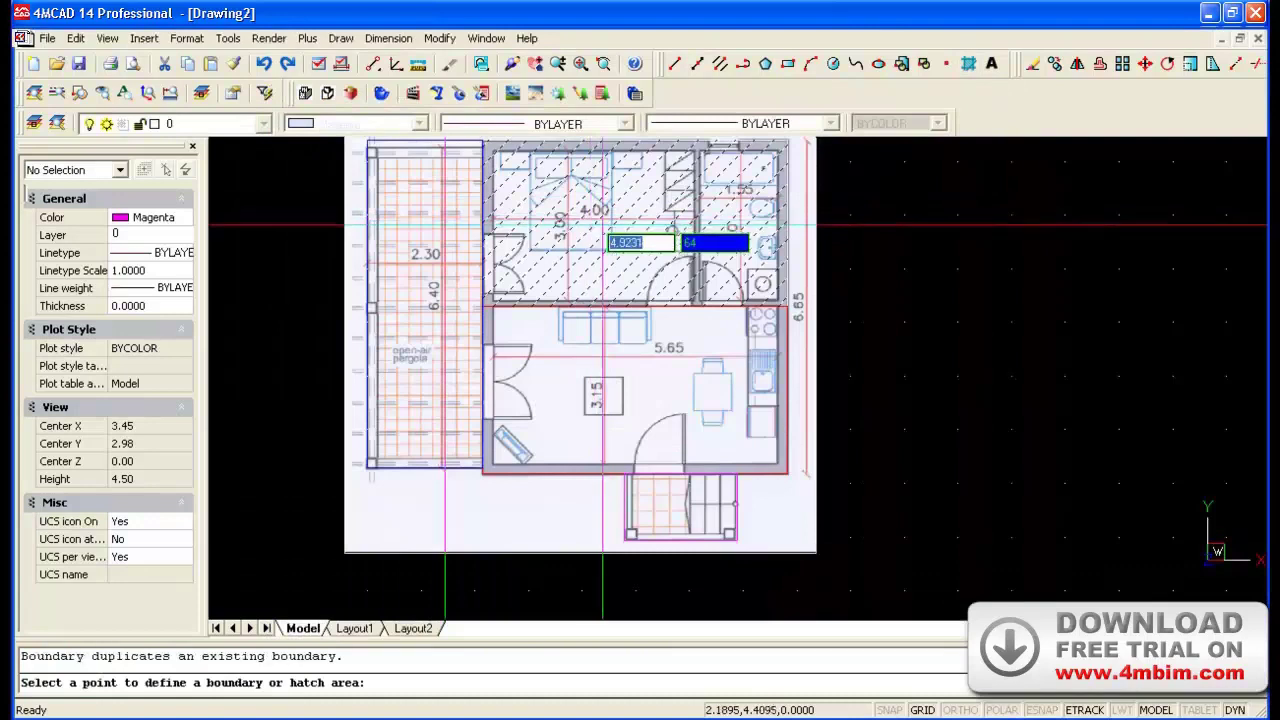
click(636, 383)
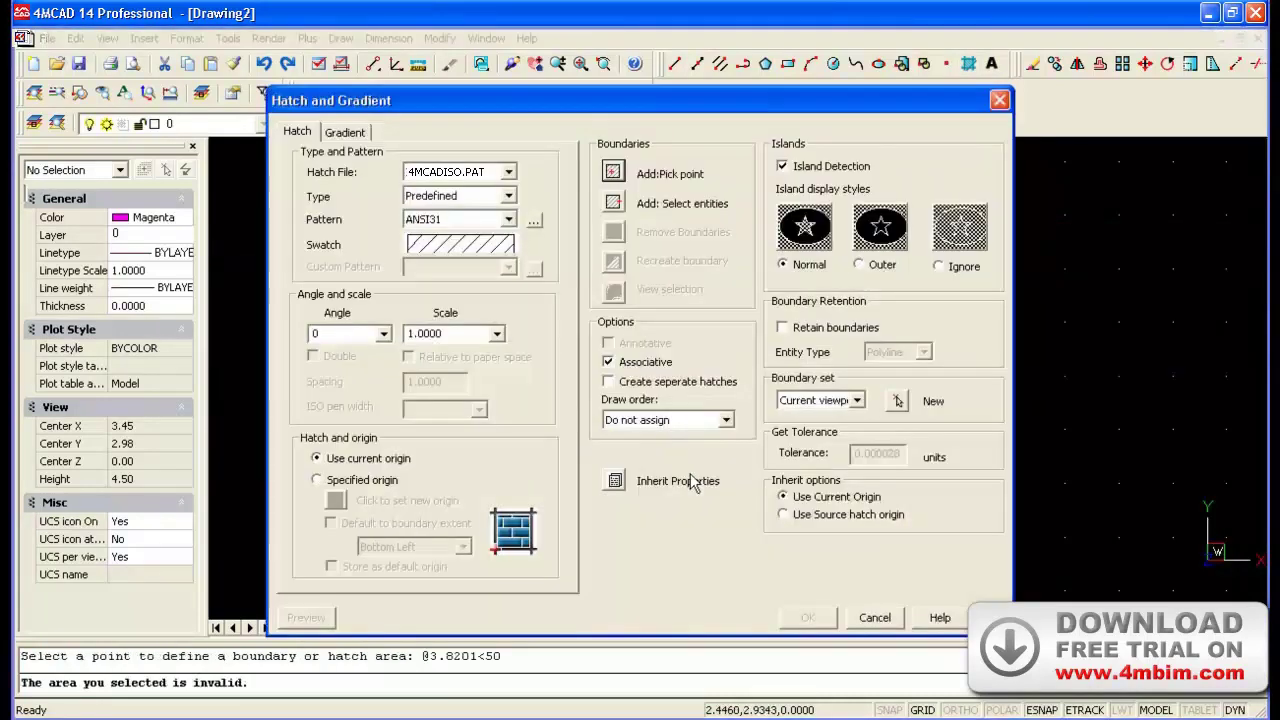
click(620, 207)
click(578, 142)
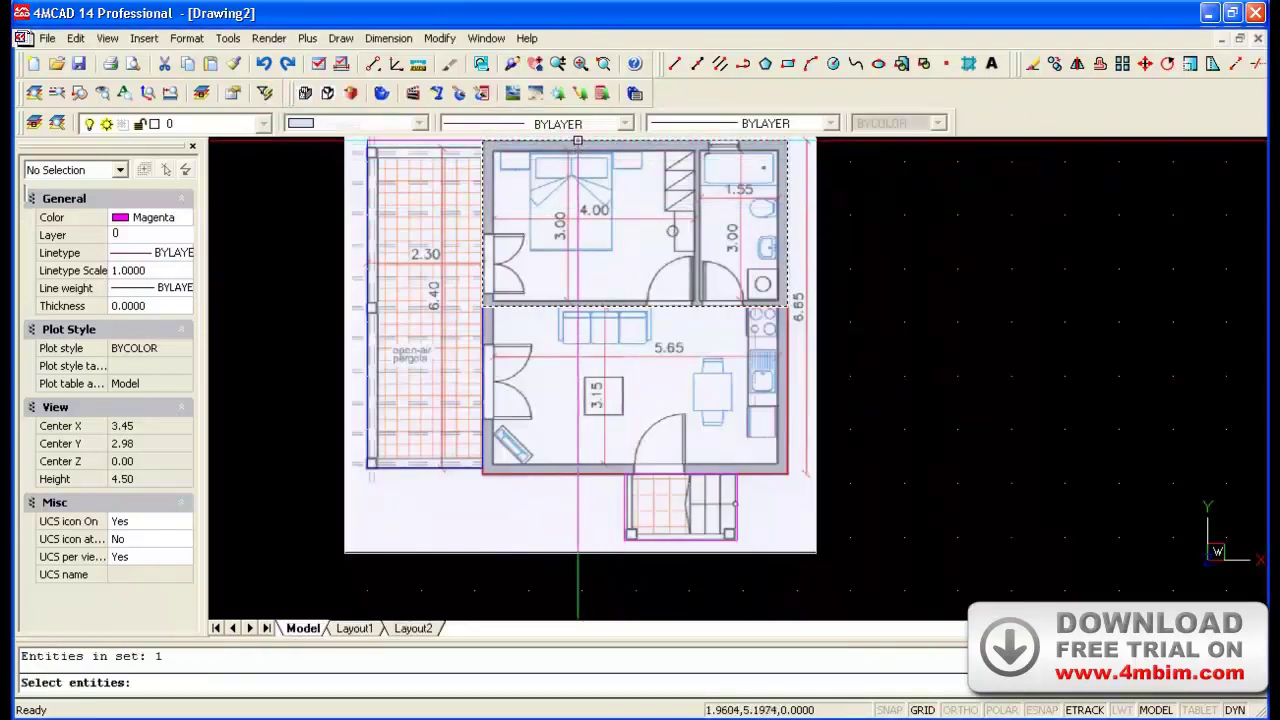
key(Return)
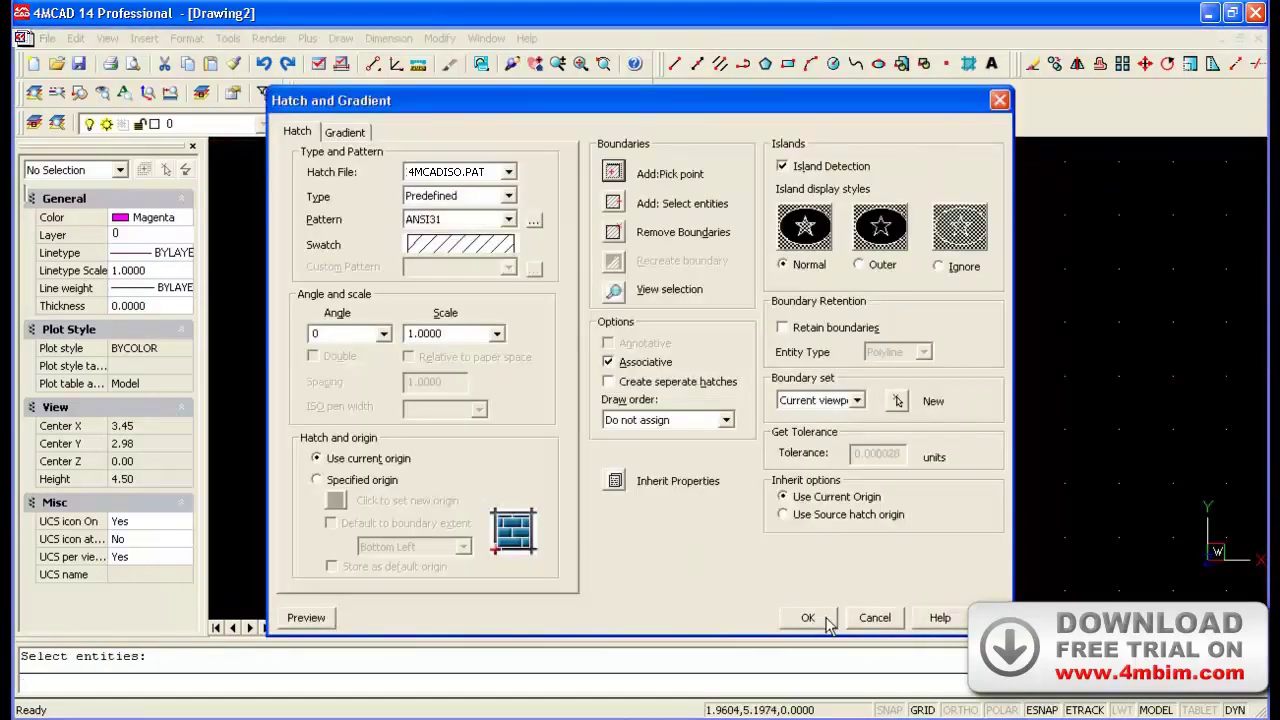
click(808, 618)
scroll(620, 217, down, 2)
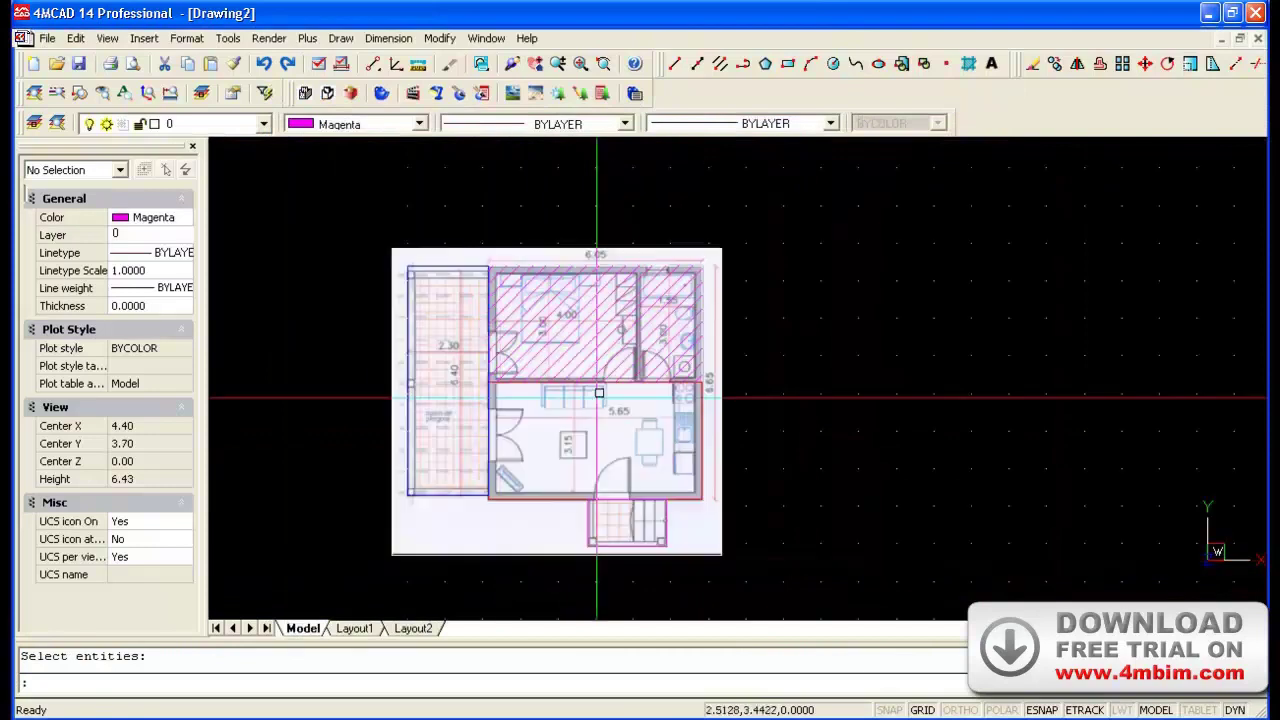
scroll(598, 393, up, 2)
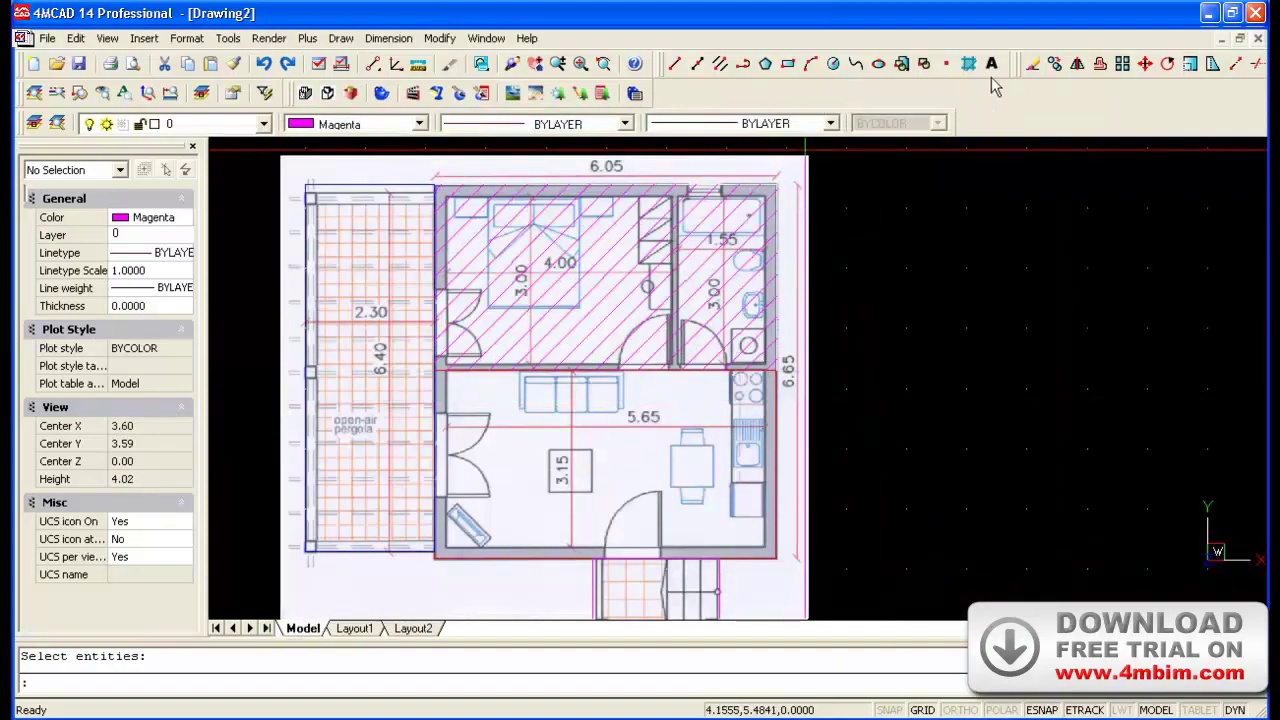
Hatch the lower room rectangle with ANSI31.
click(968, 64)
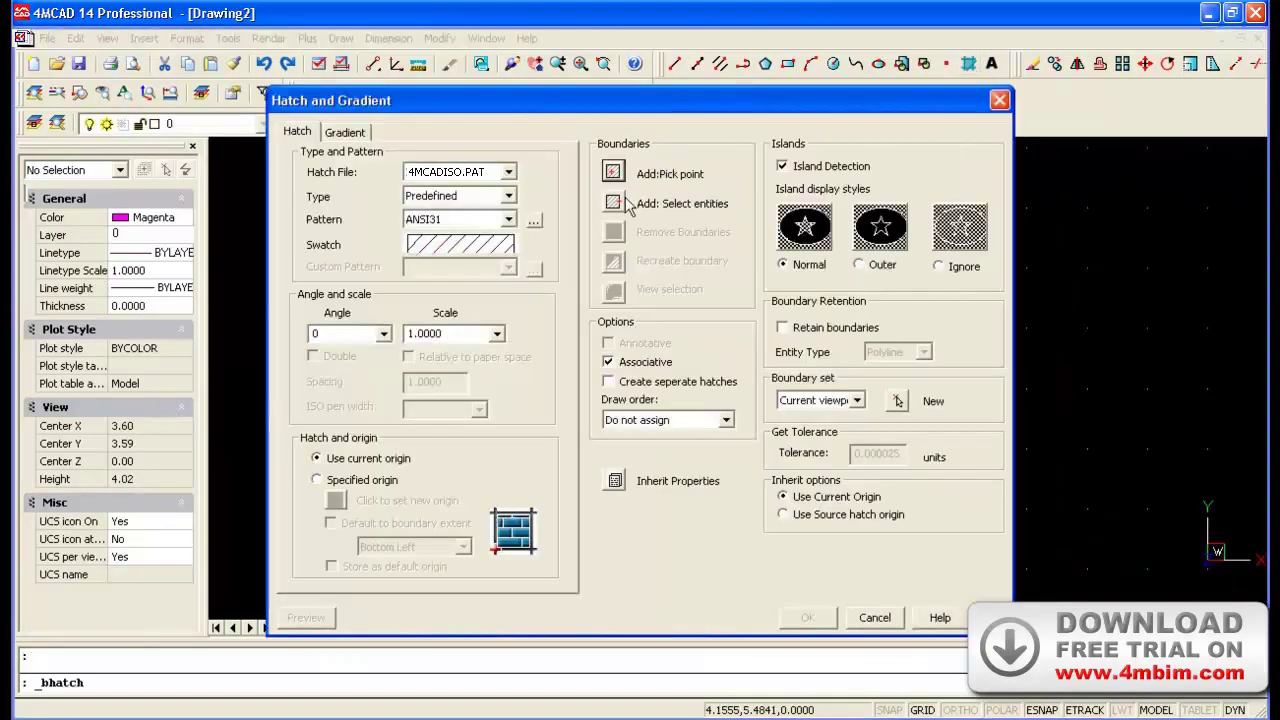
click(622, 204)
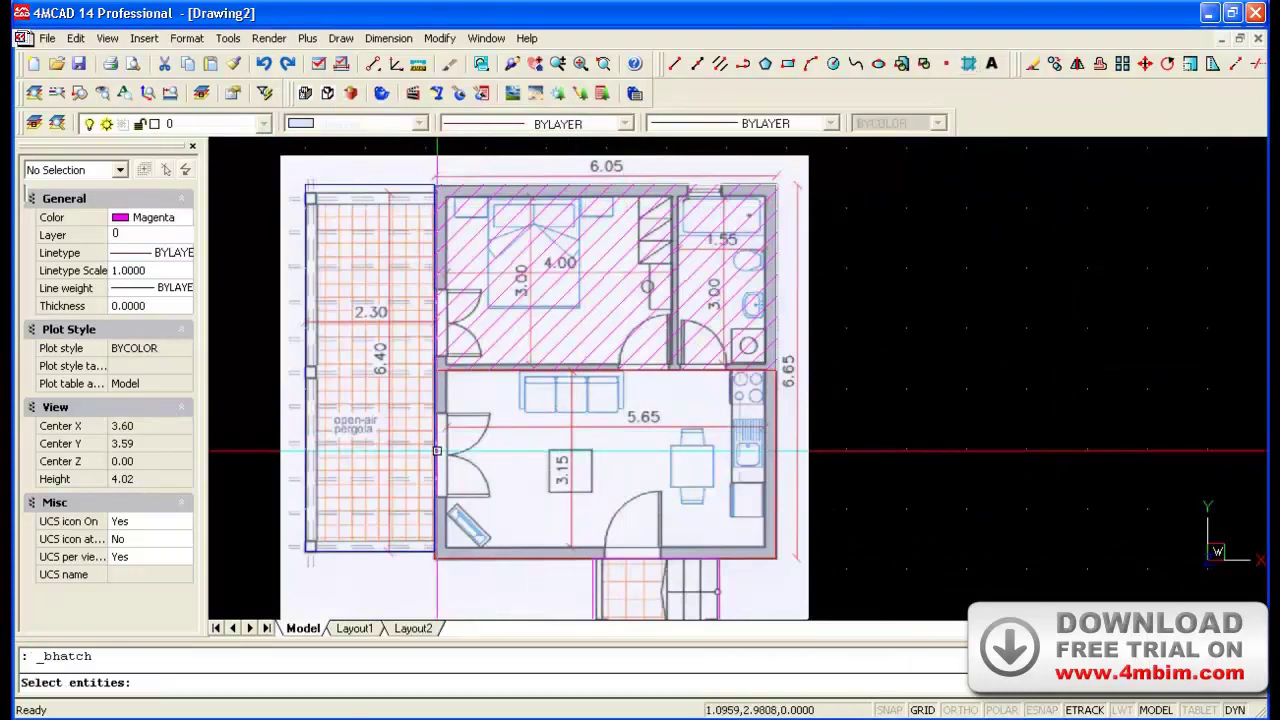
click(432, 451)
click(518, 558)
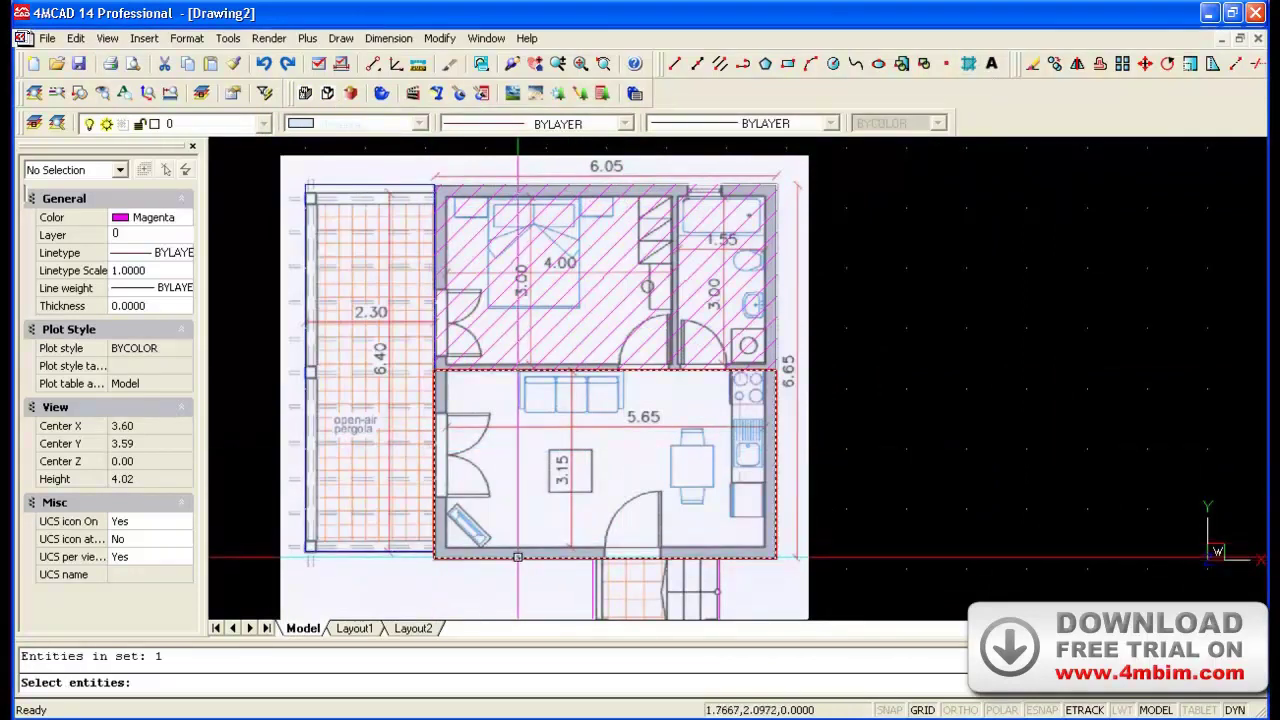
key(Return)
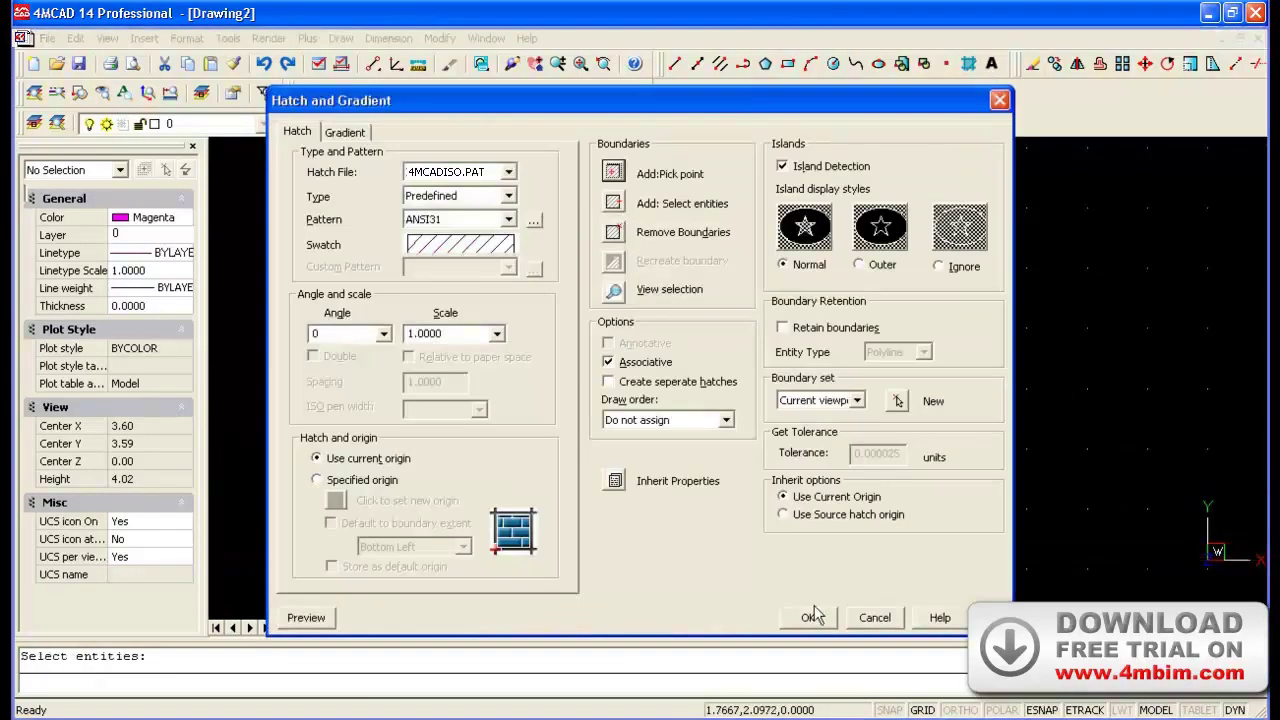
click(812, 617)
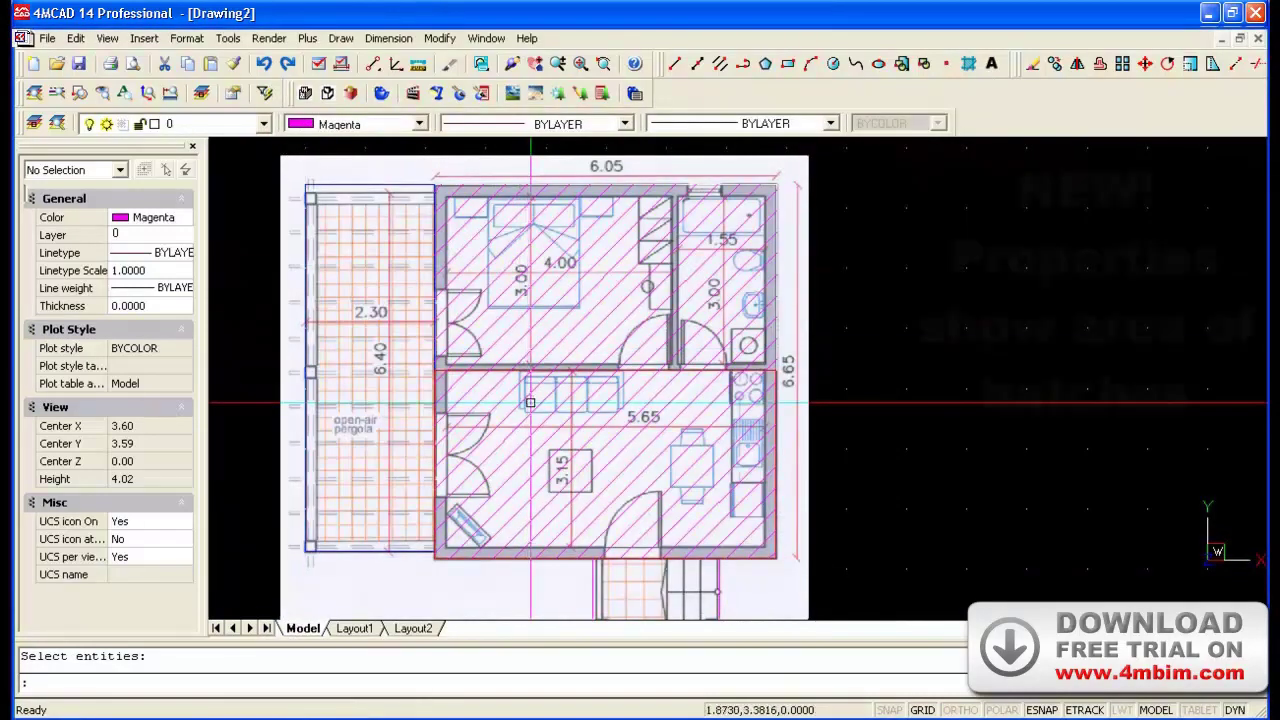
Recolour the lower room's hatch to Blue and deselect it.
click(530, 402)
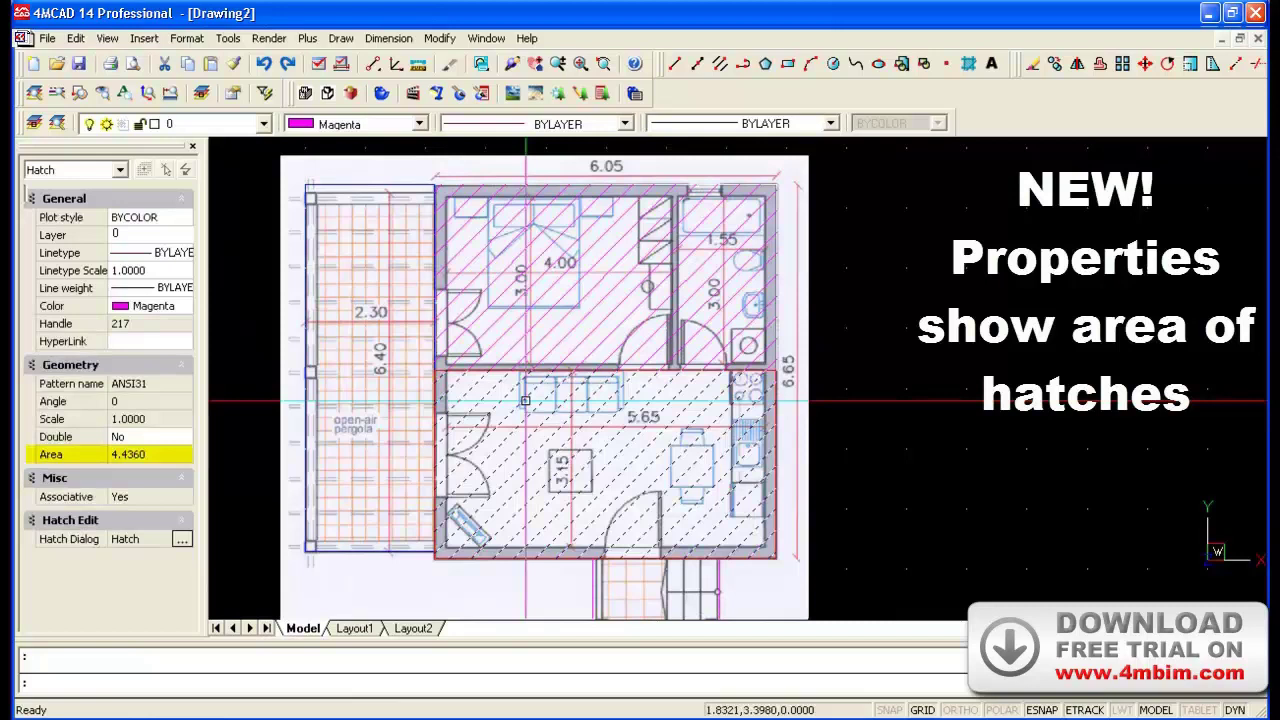
click(360, 123)
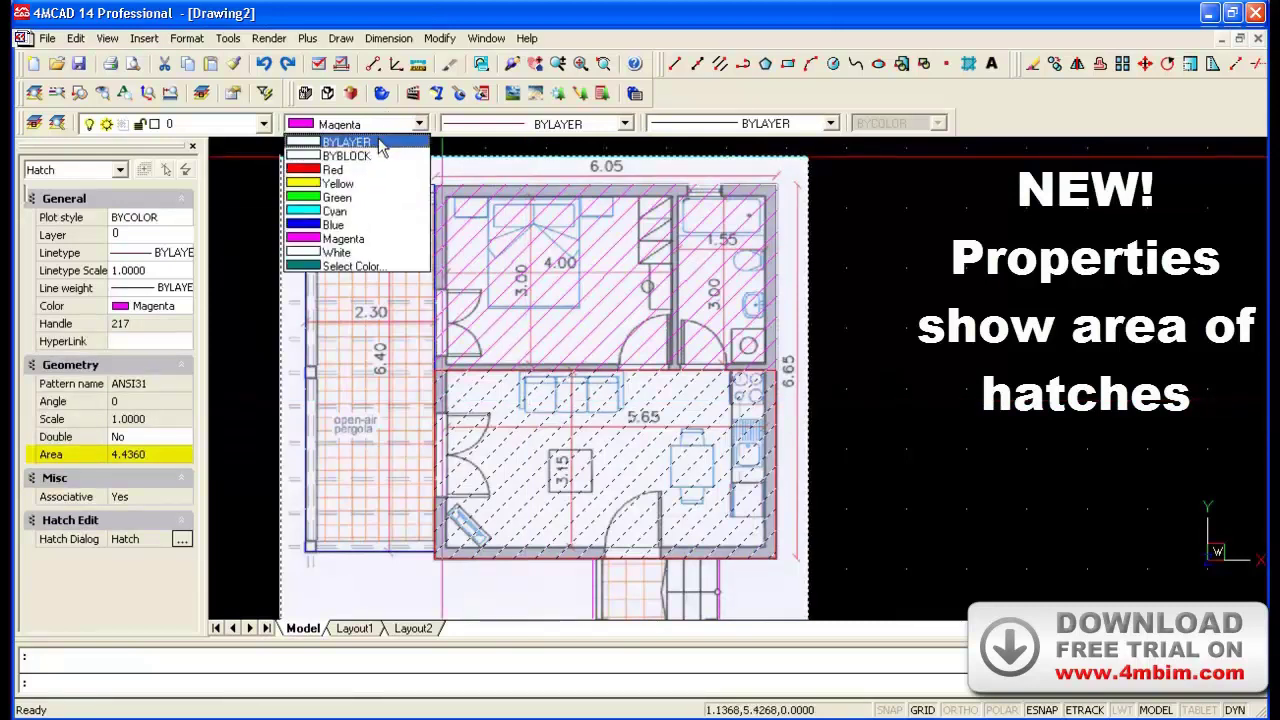
click(345, 225)
key(Escape)
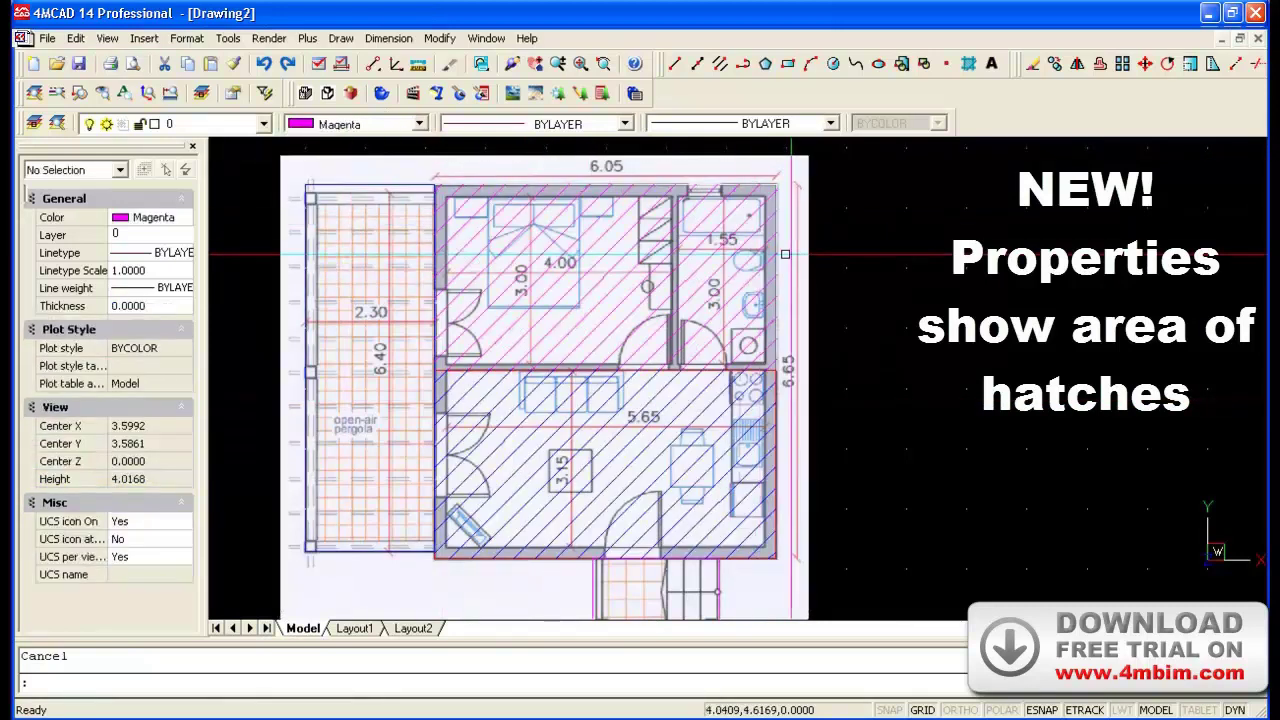
scroll(835, 250, down, 2)
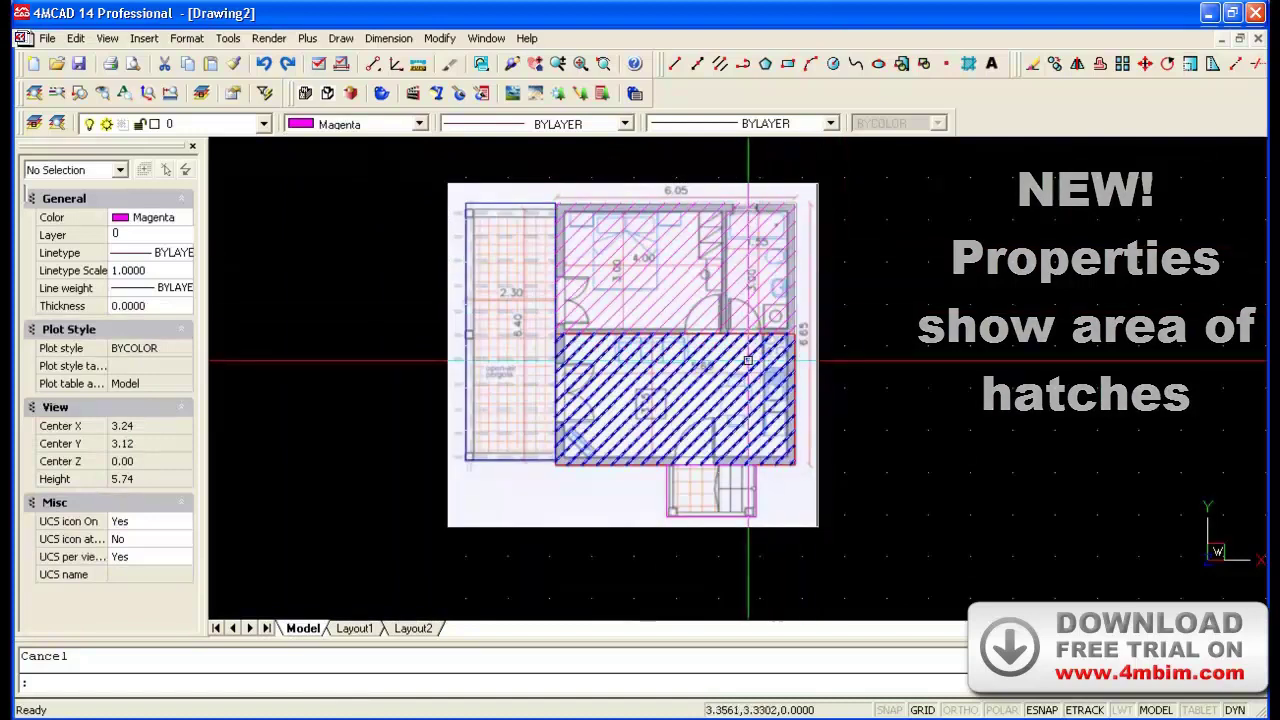
scroll(500, 300, up, 2)
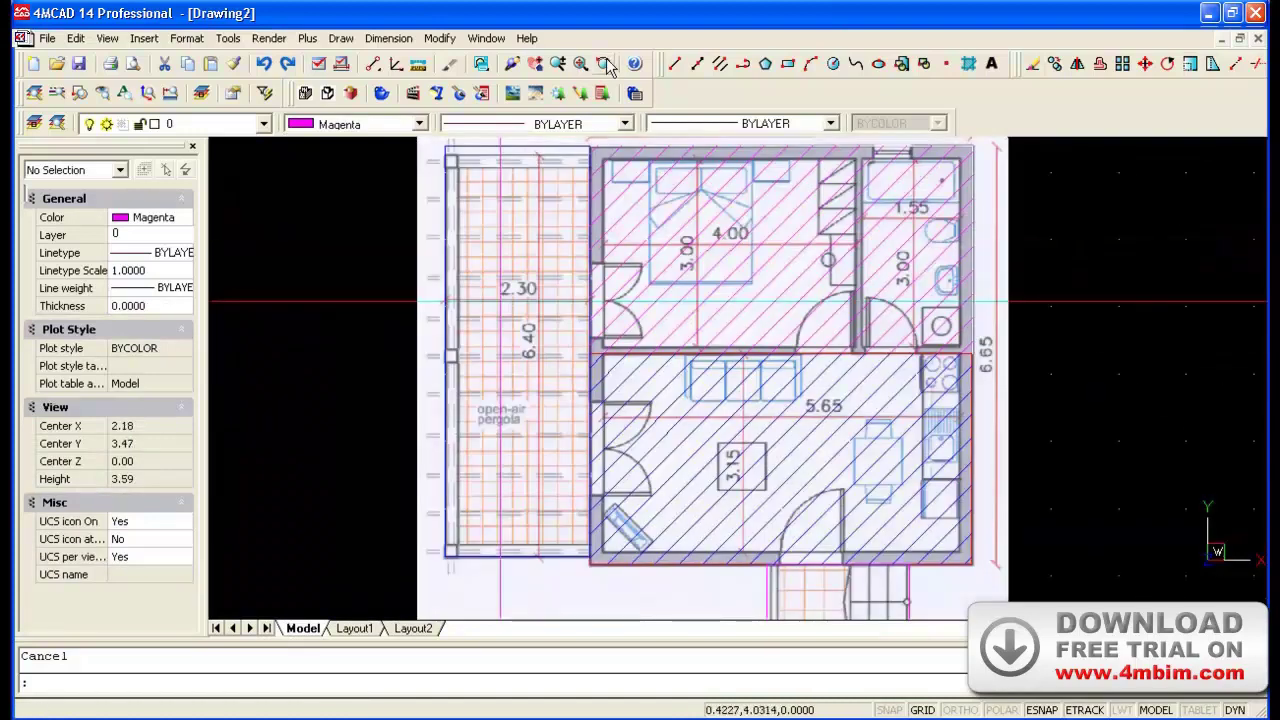
text(mtext)
Place a multiline text label 'Pergola' in a box over the pergola strip.
key(Return)
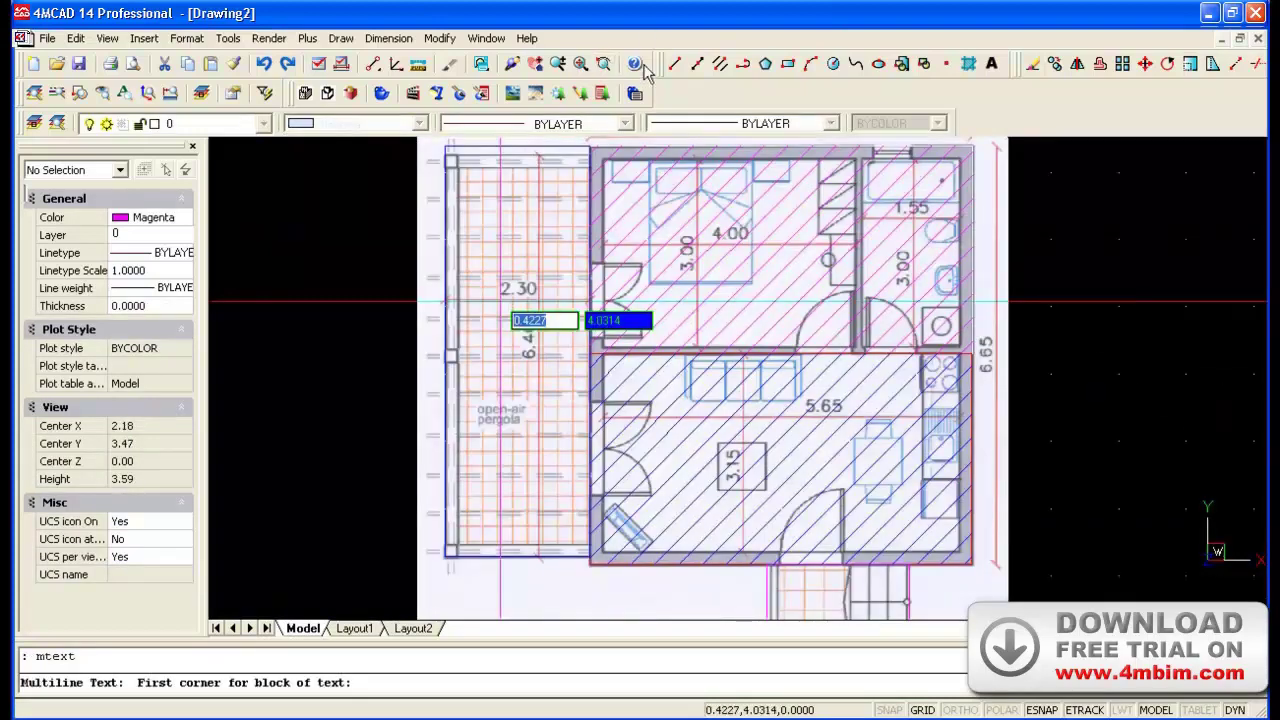
click(467, 313)
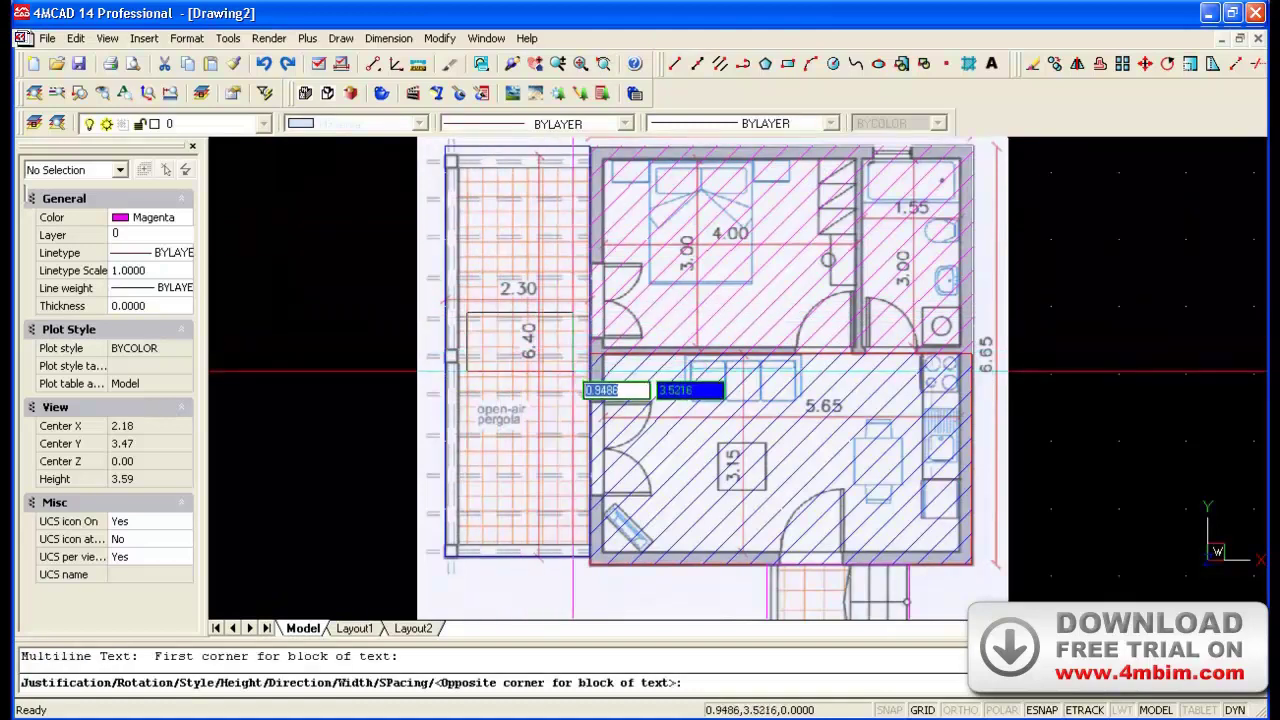
click(580, 370)
text(Pergo)
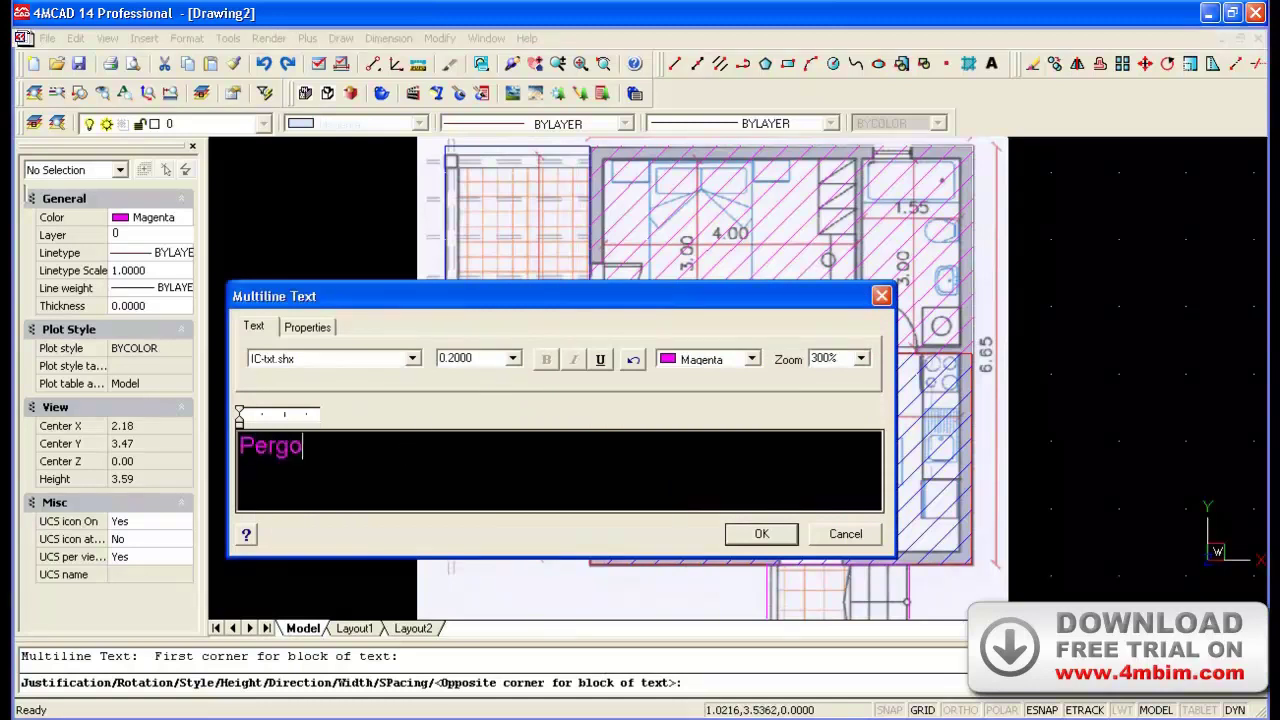
text(la)
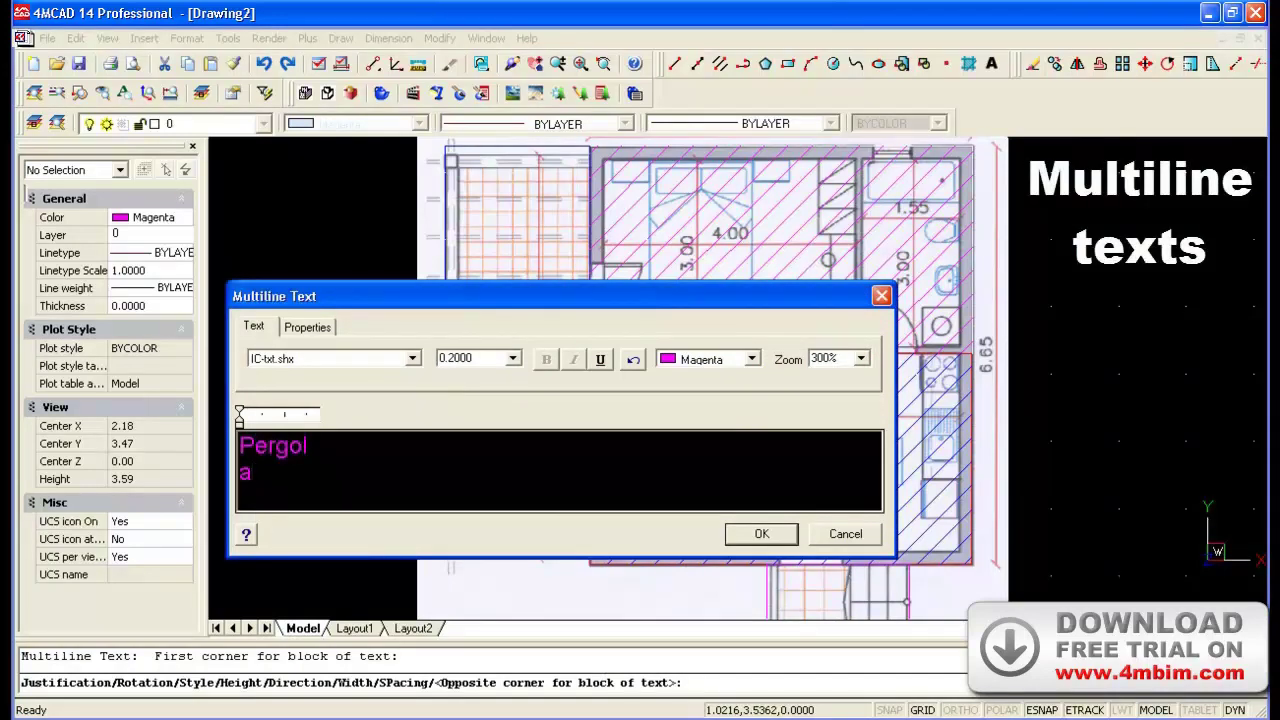
click(762, 534)
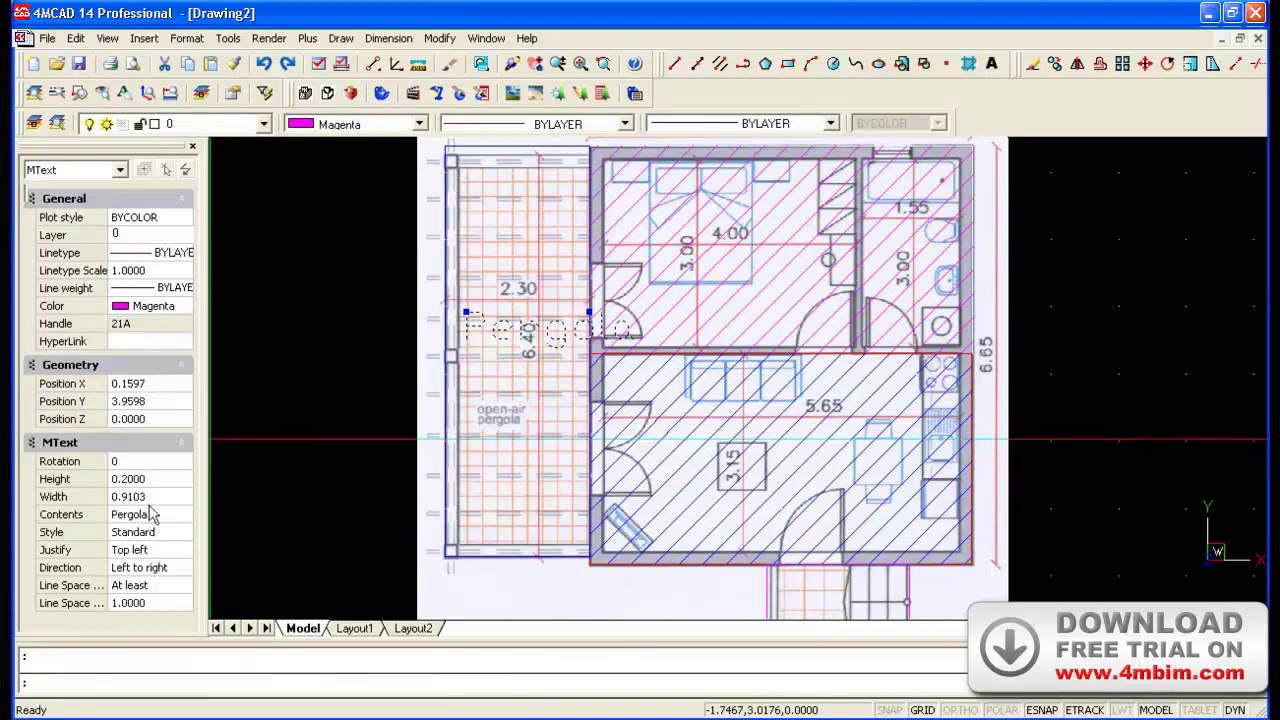
Set the Pergola text's width to 0.7 and height to 0.15.
click(148, 497)
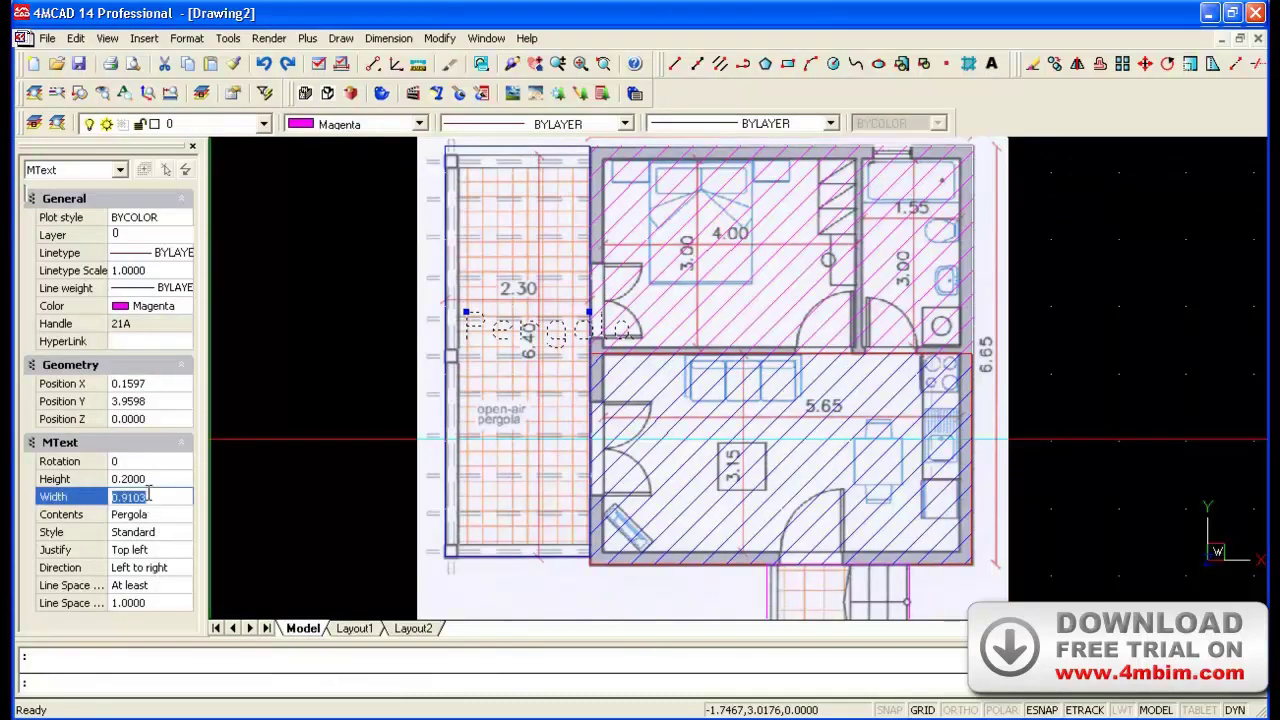
text(0.7)
key(Return)
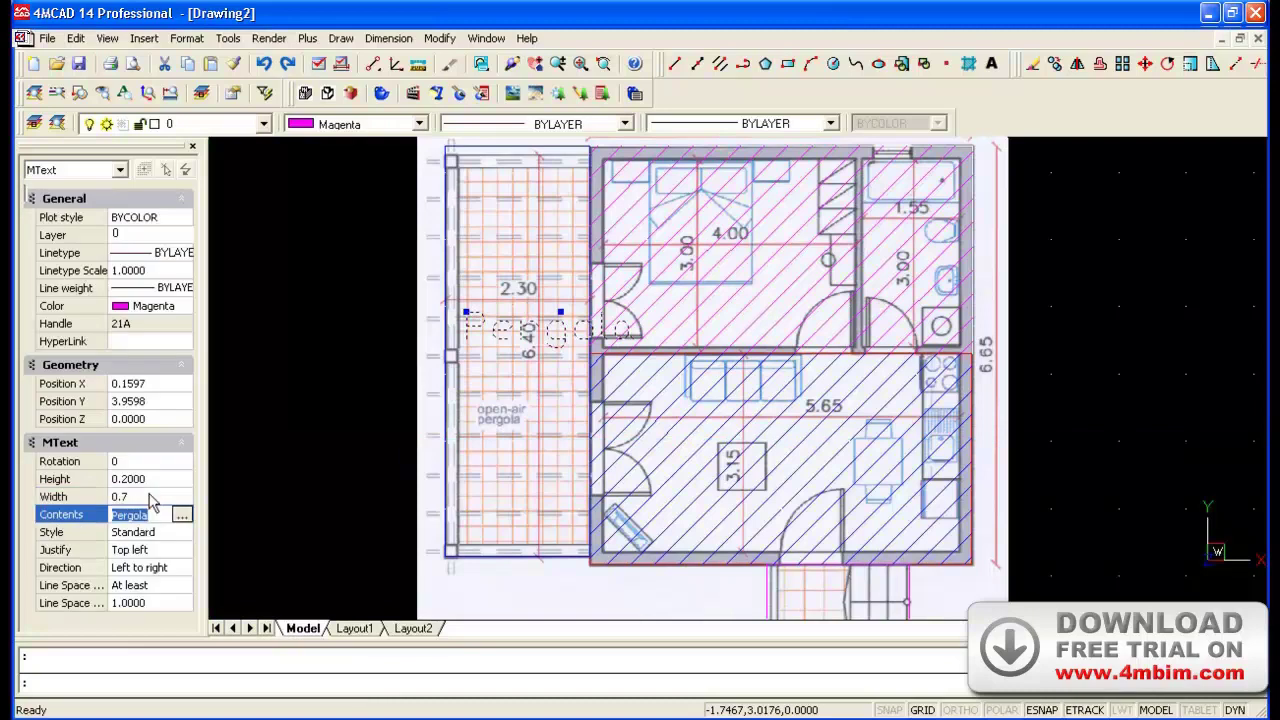
click(150, 497)
click(148, 480)
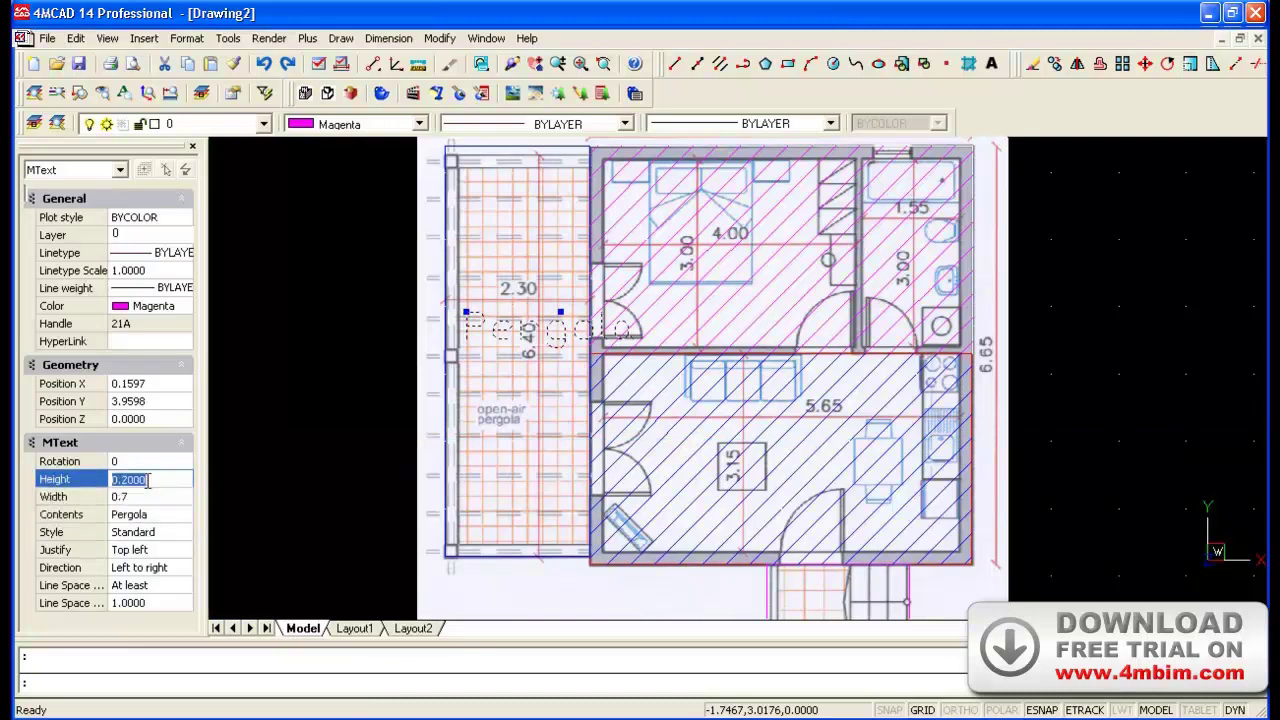
text(0.15)
key(Return)
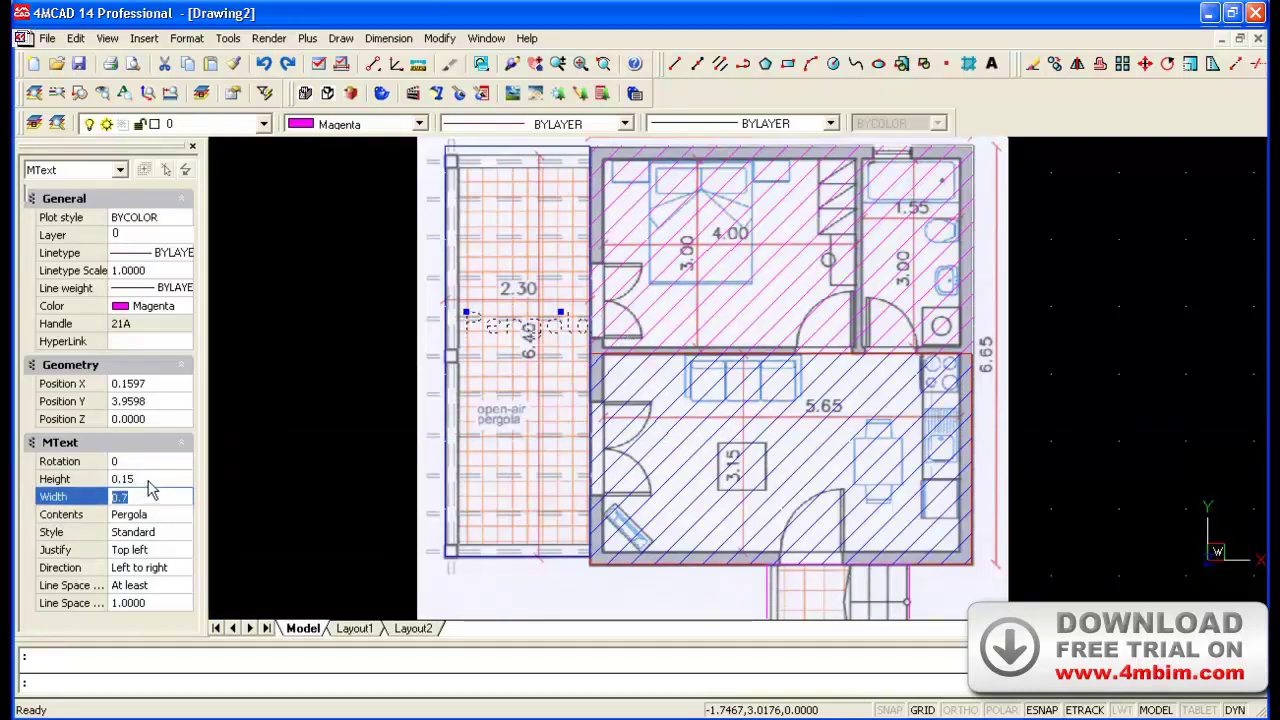
key(Return)
key(Escape)
scroll(371, 331, down, 1)
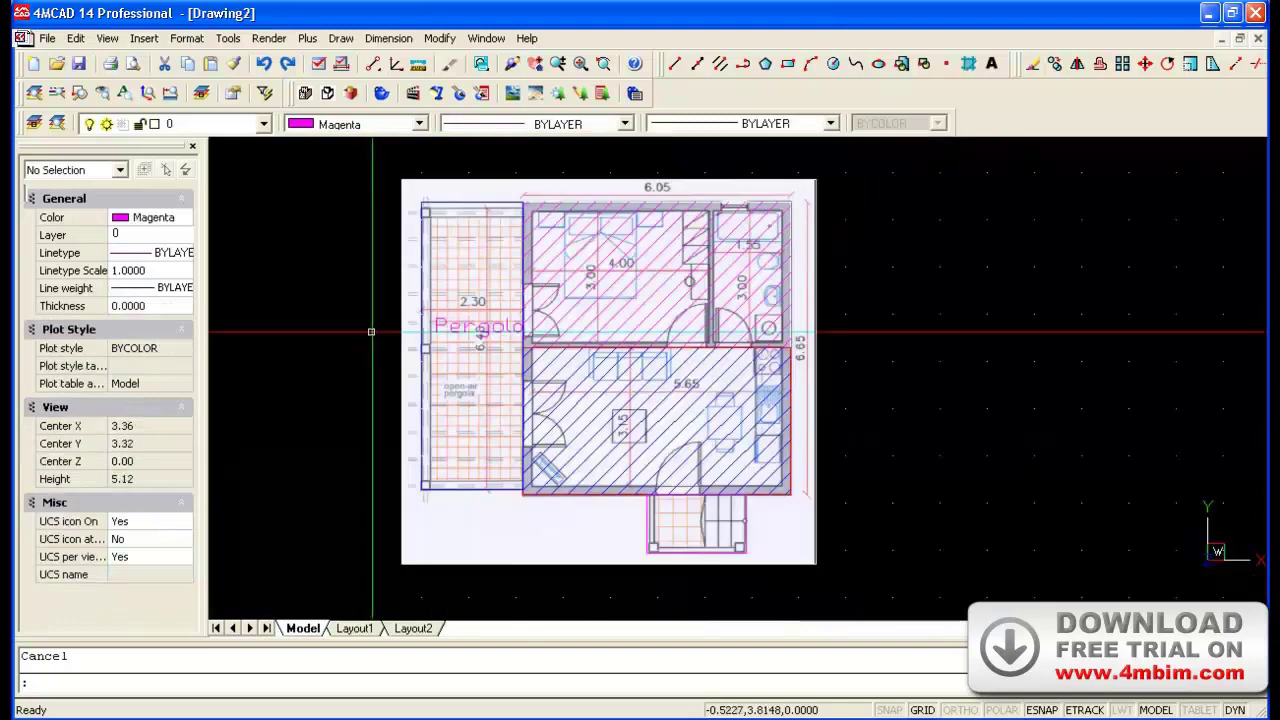
scroll(390, 331, up, 1)
scroll(395, 331, down, 1)
scroll(391, 331, down, 1)
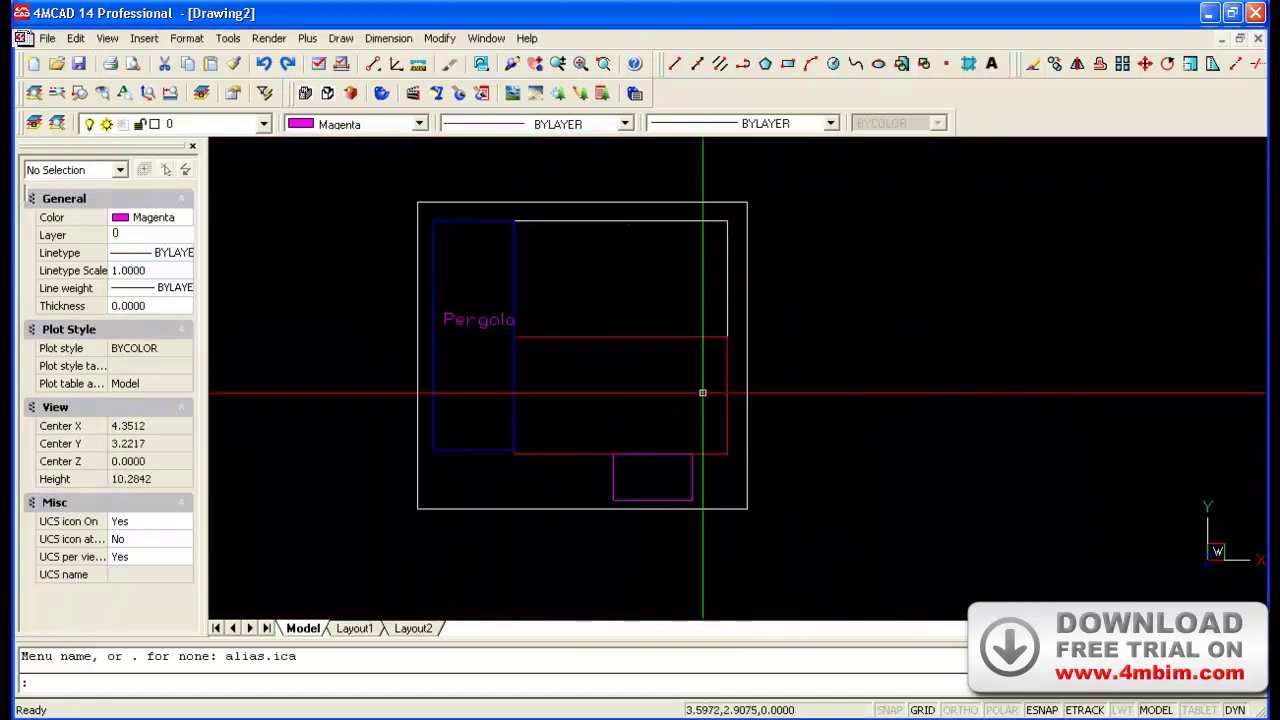
Switch to the NEW_MALL drawing and start publishing its sheets.
click(486, 38)
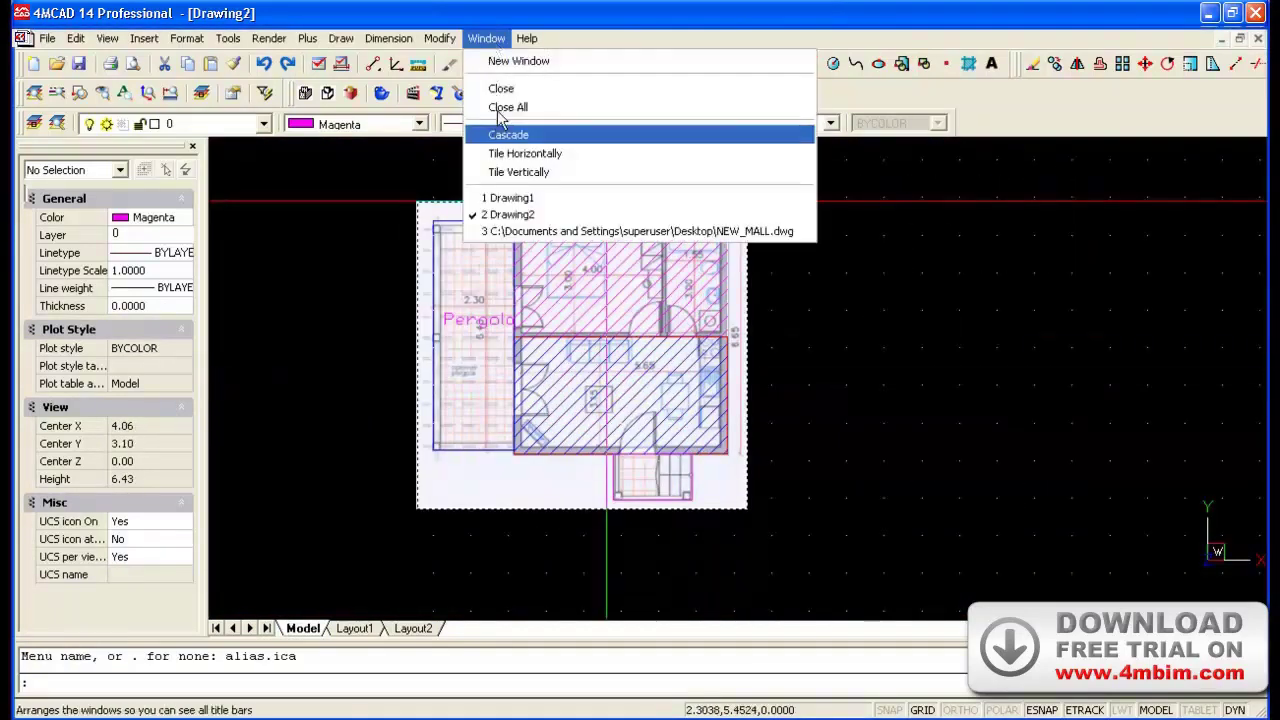
click(505, 231)
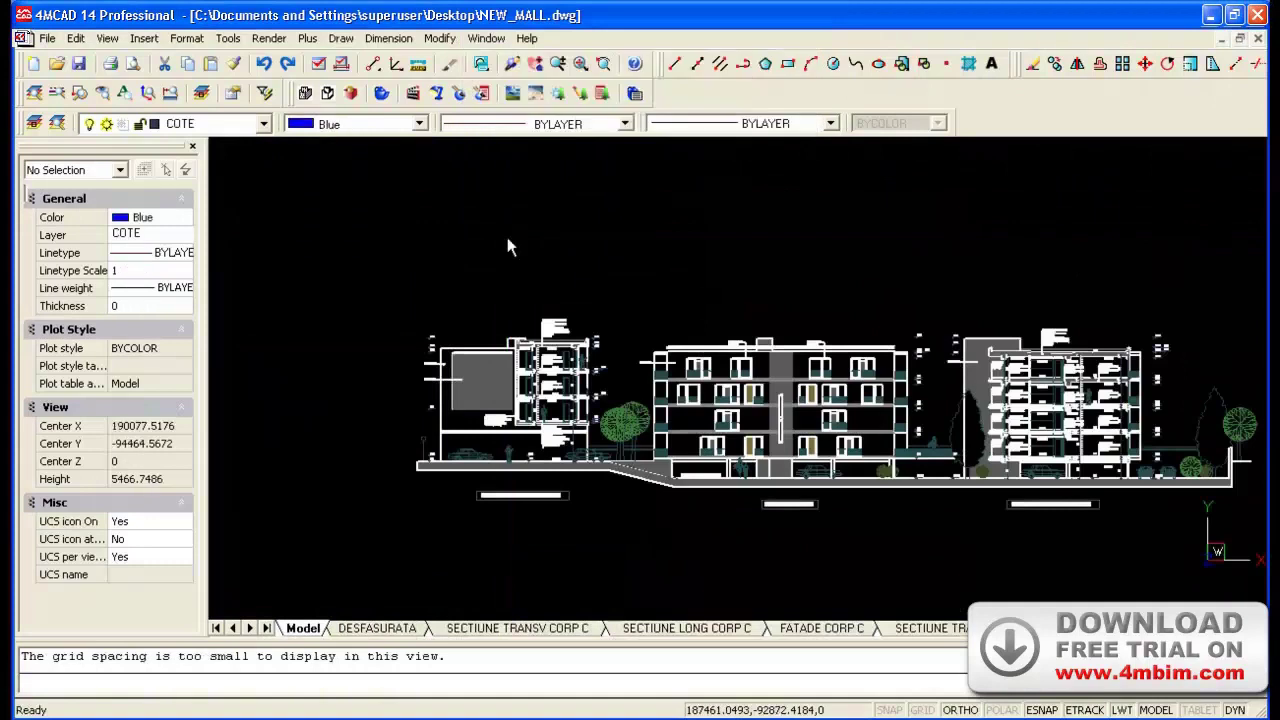
click(47, 38)
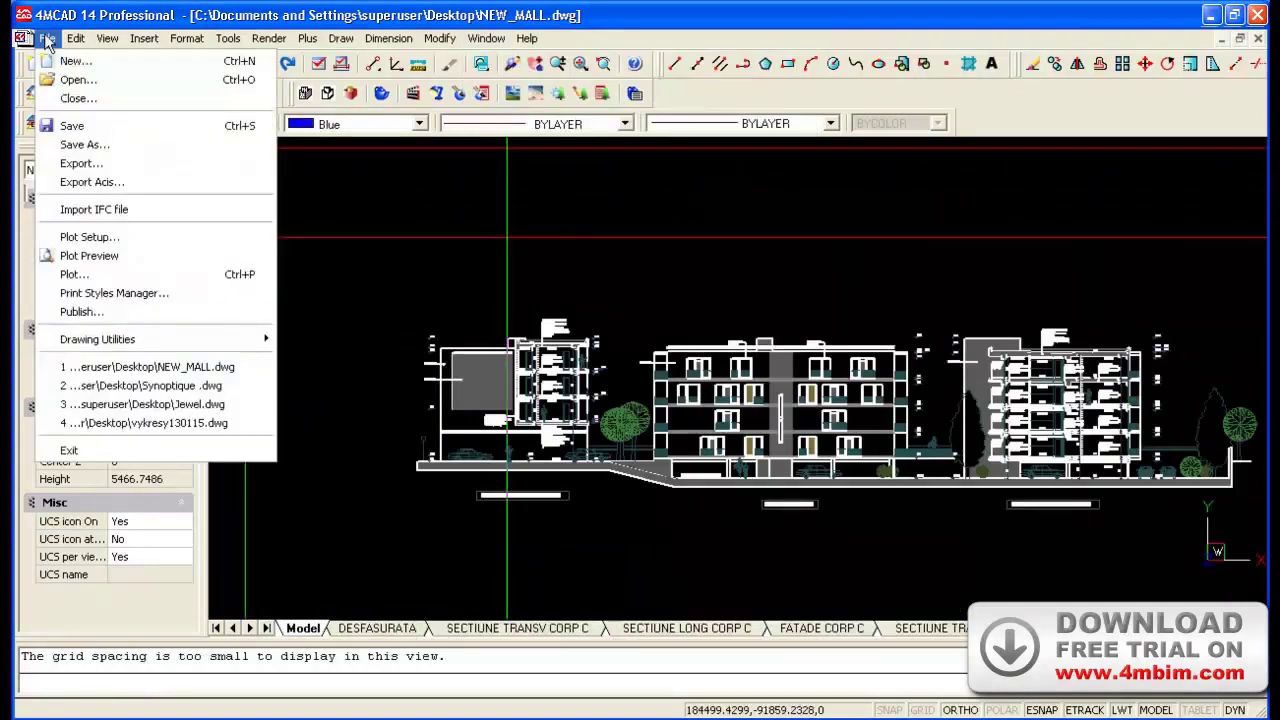
click(360, 377)
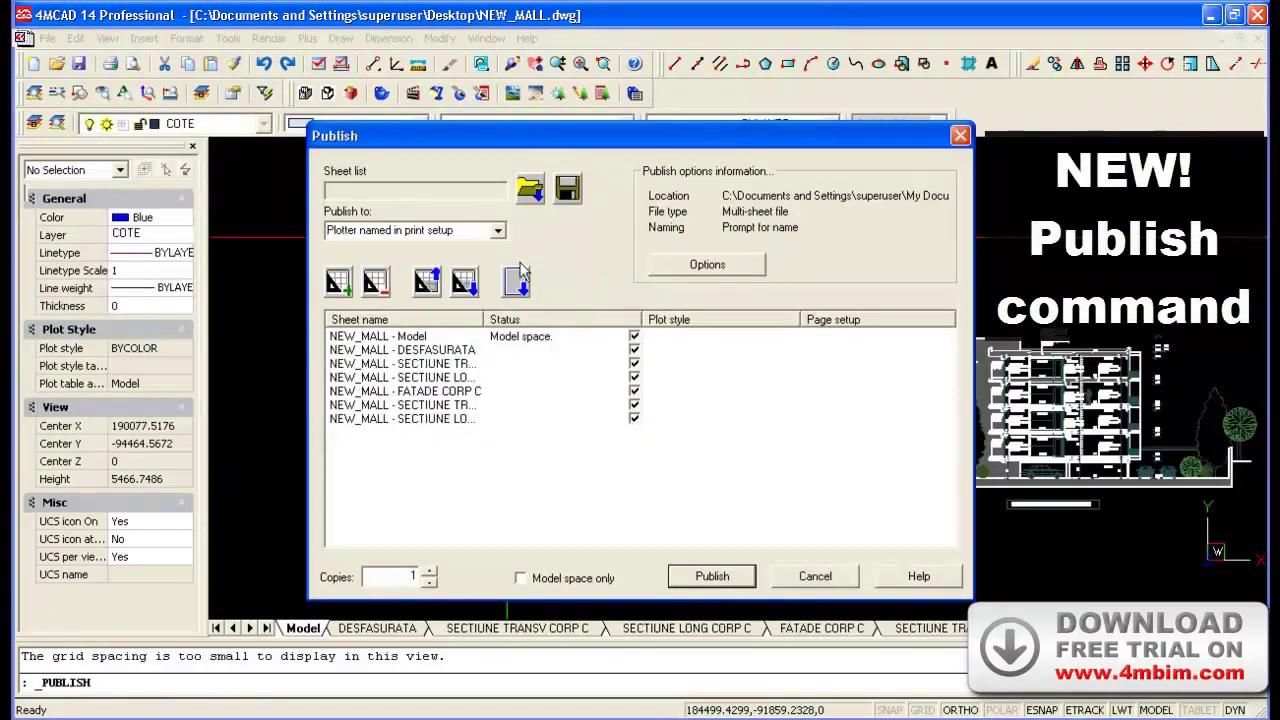
Set the publish output to PDF as a multi-sheet file, keeping the default output folder.
click(497, 231)
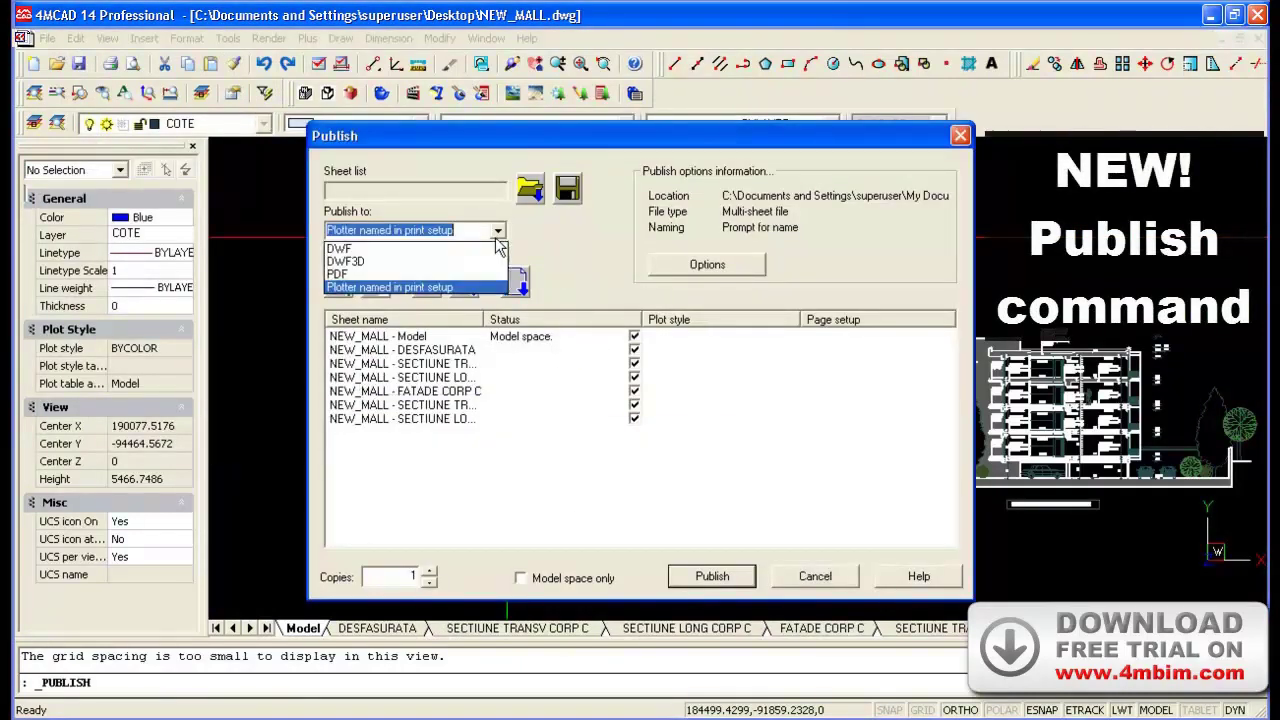
click(450, 278)
click(707, 264)
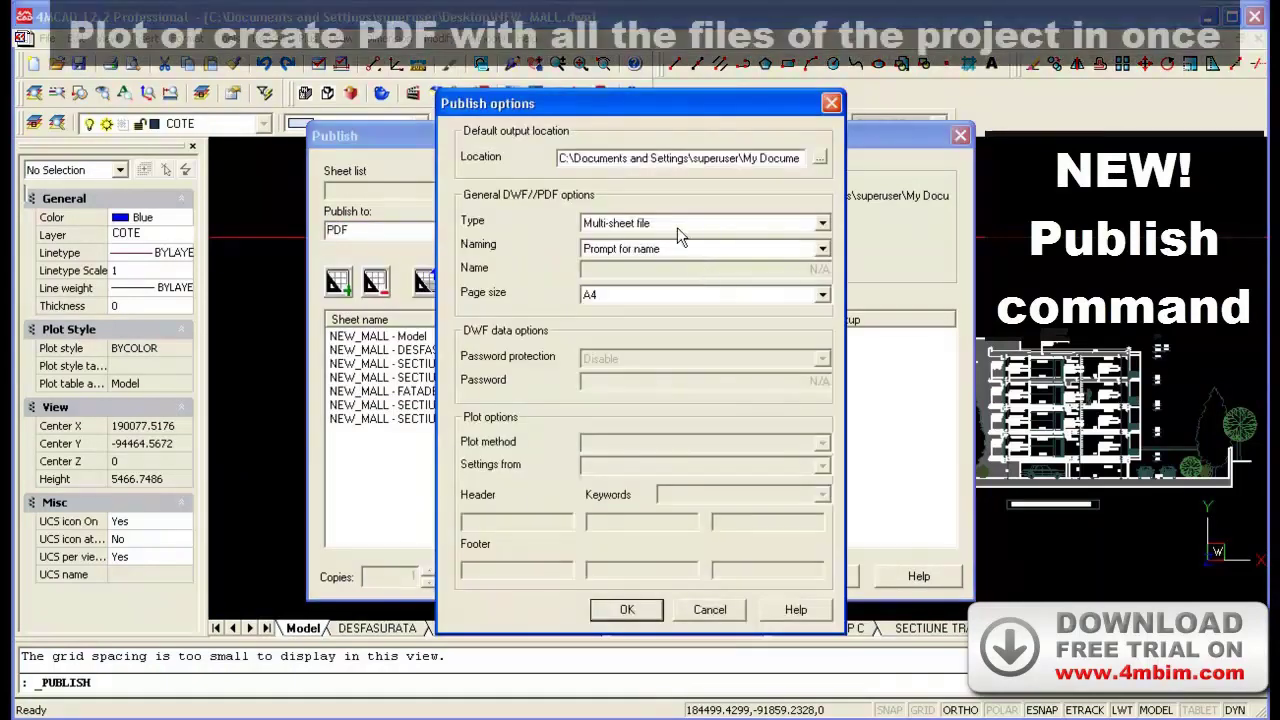
click(819, 158)
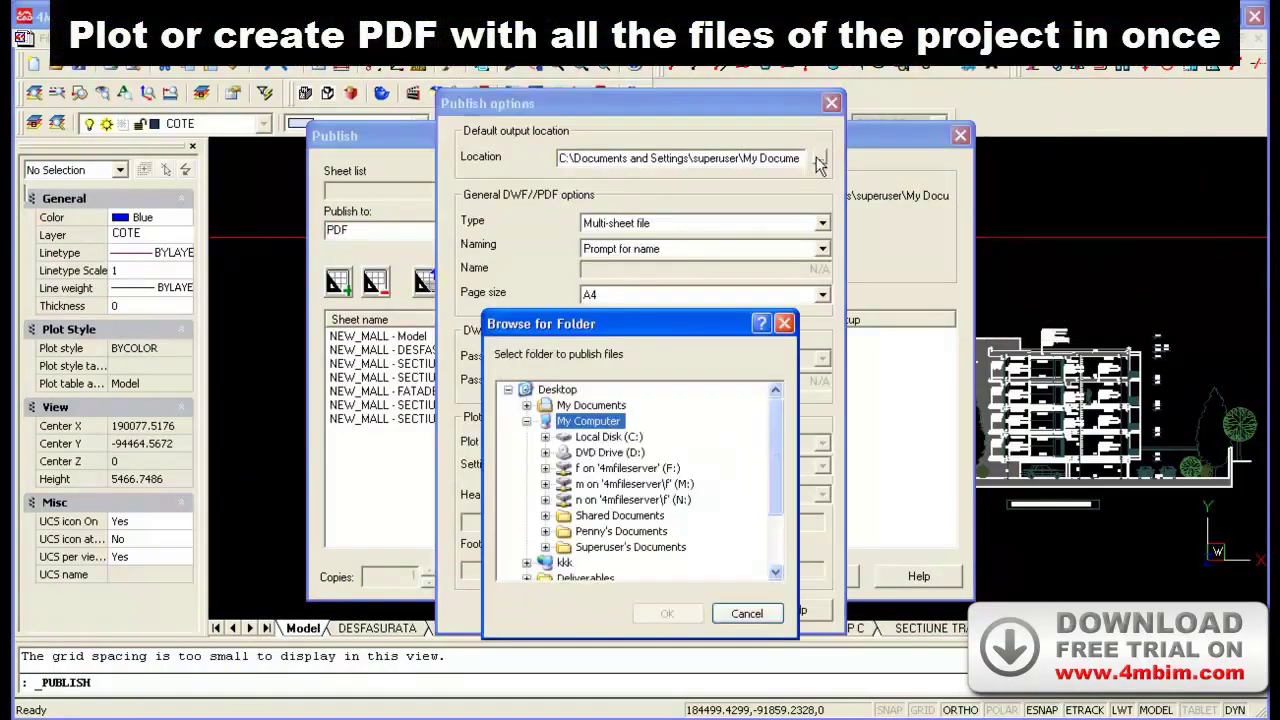
click(785, 324)
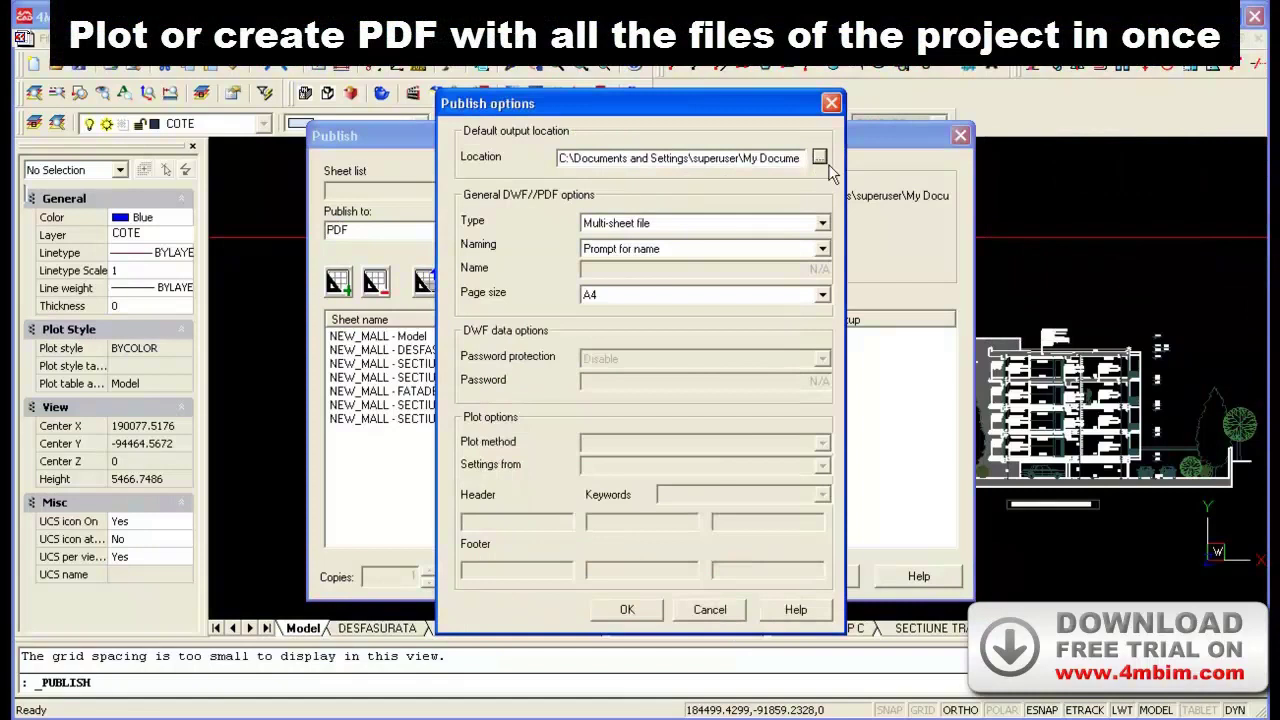
click(818, 224)
click(818, 224)
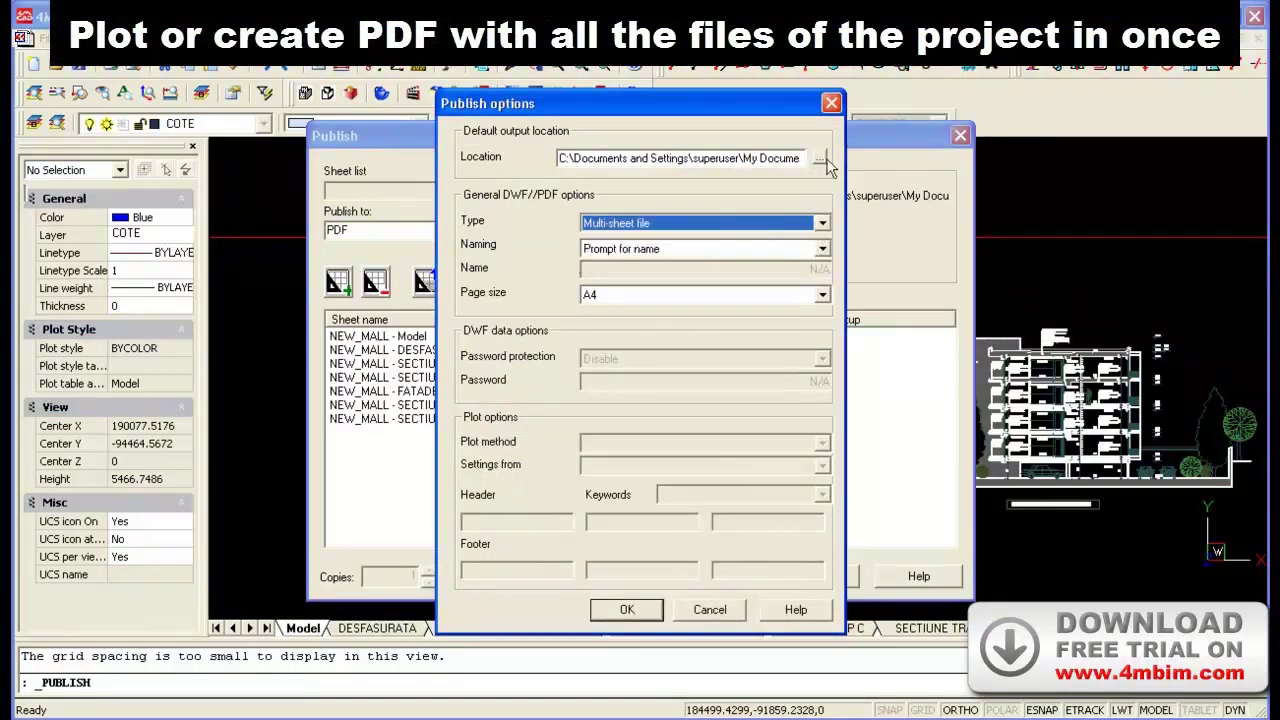
click(833, 106)
Reposition DESFASURATA in the sheet list and untick Model and the other section sheets.
click(412, 352)
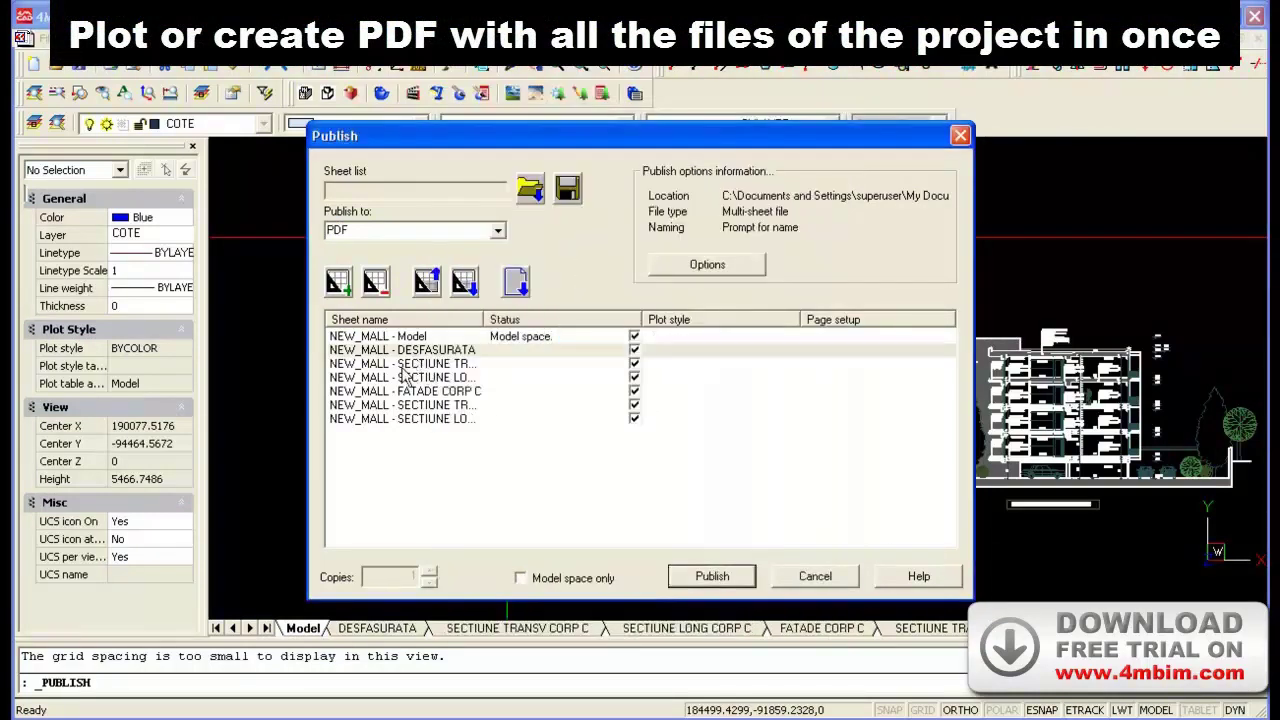
click(426, 282)
click(464, 282)
click(464, 282)
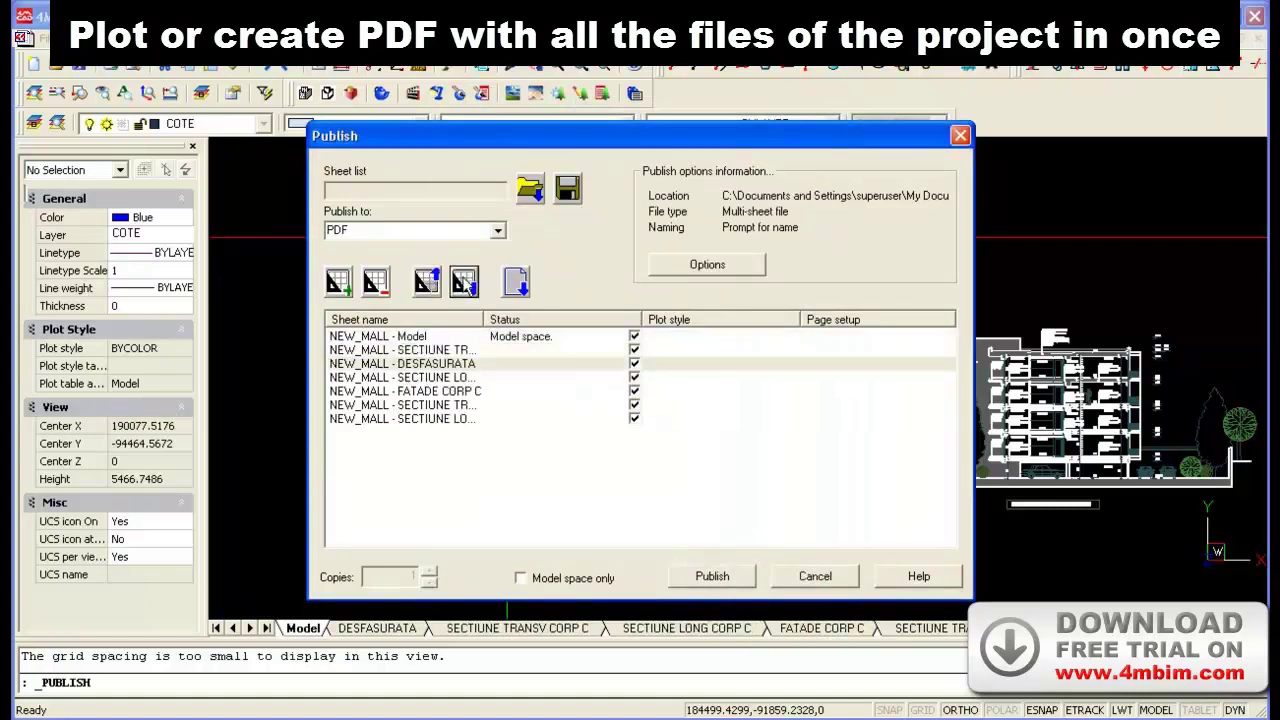
click(464, 282)
click(464, 282)
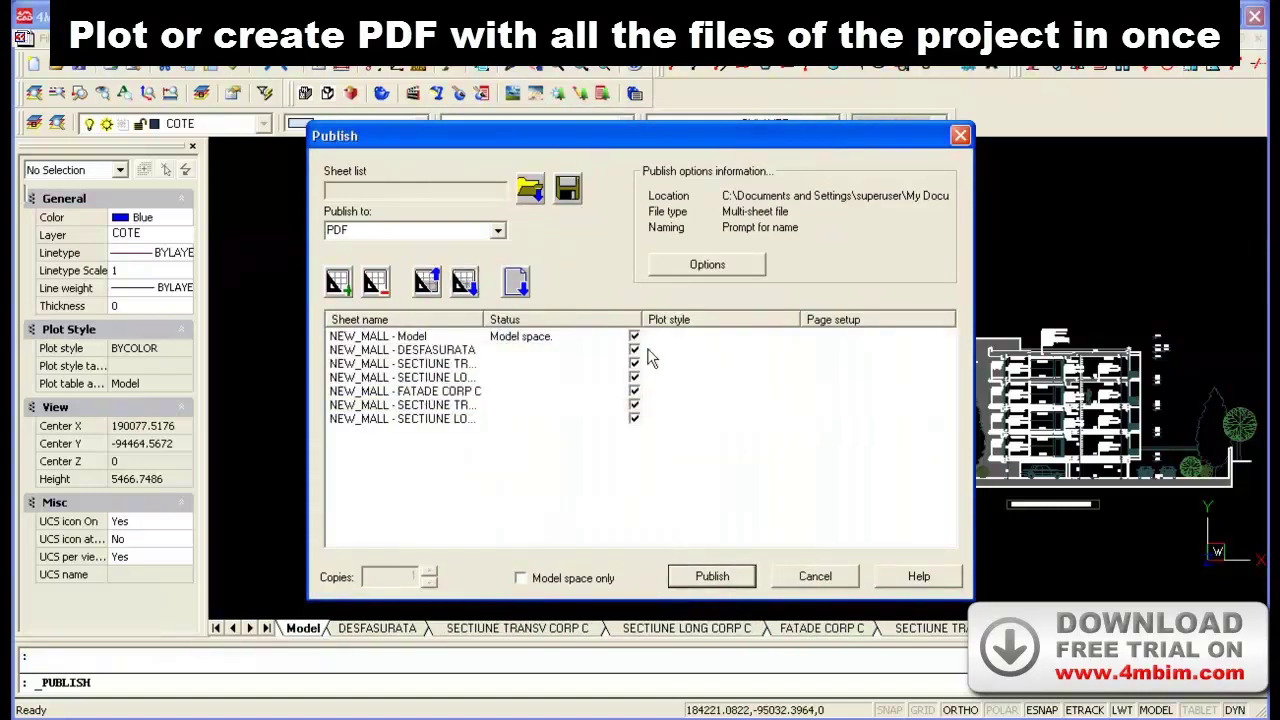
click(634, 338)
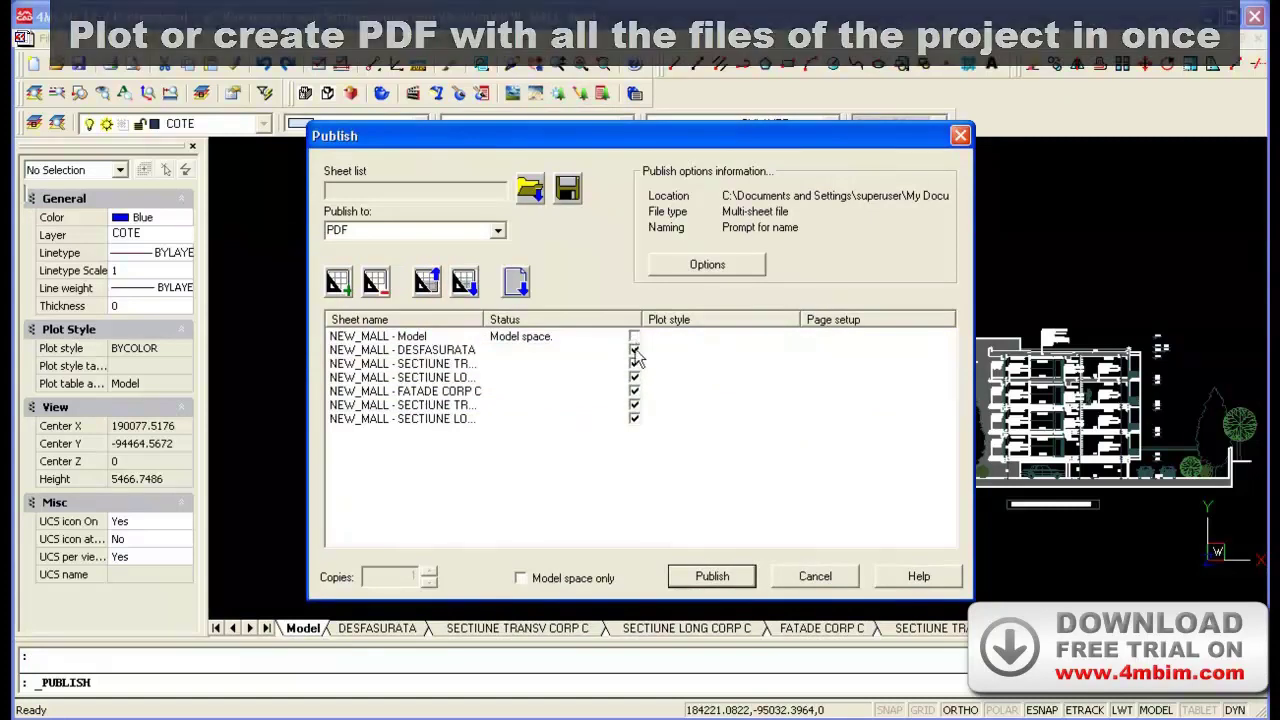
click(634, 364)
click(634, 378)
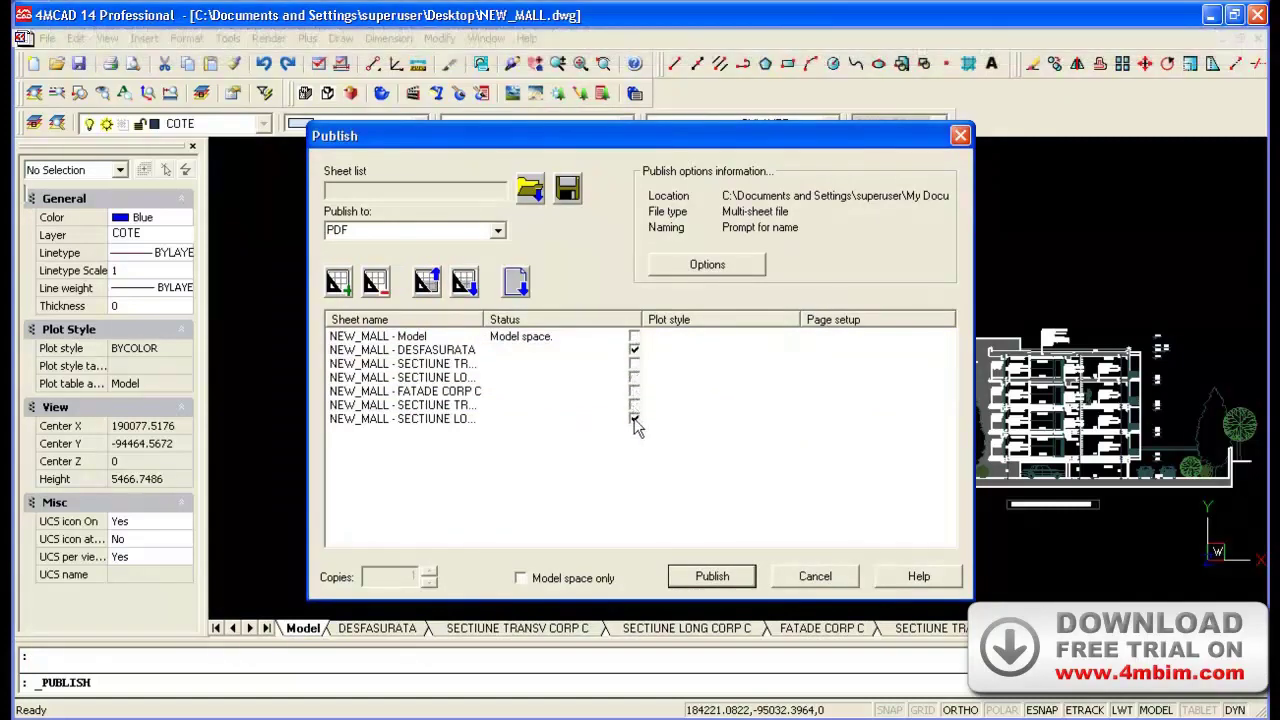
Save the DESFASURATA PDF to the Desktop as NEW_MALL-l1.pdf and close the publish report.
click(709, 583)
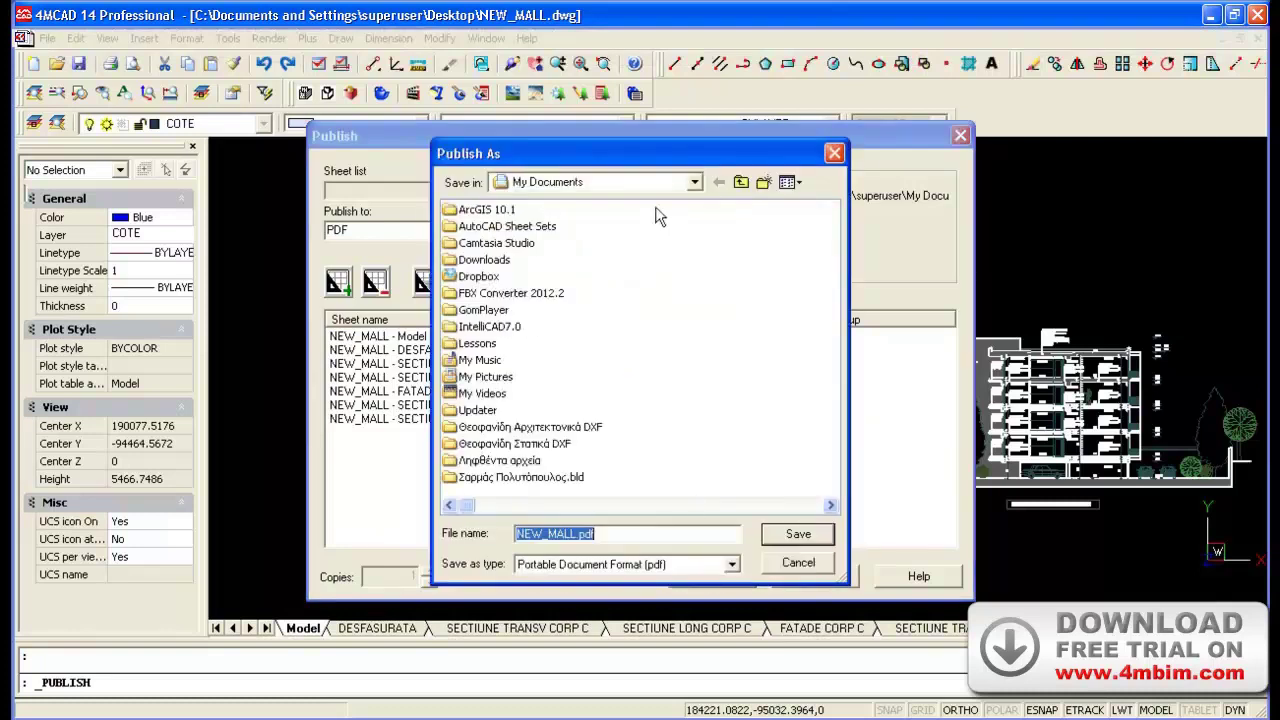
click(610, 185)
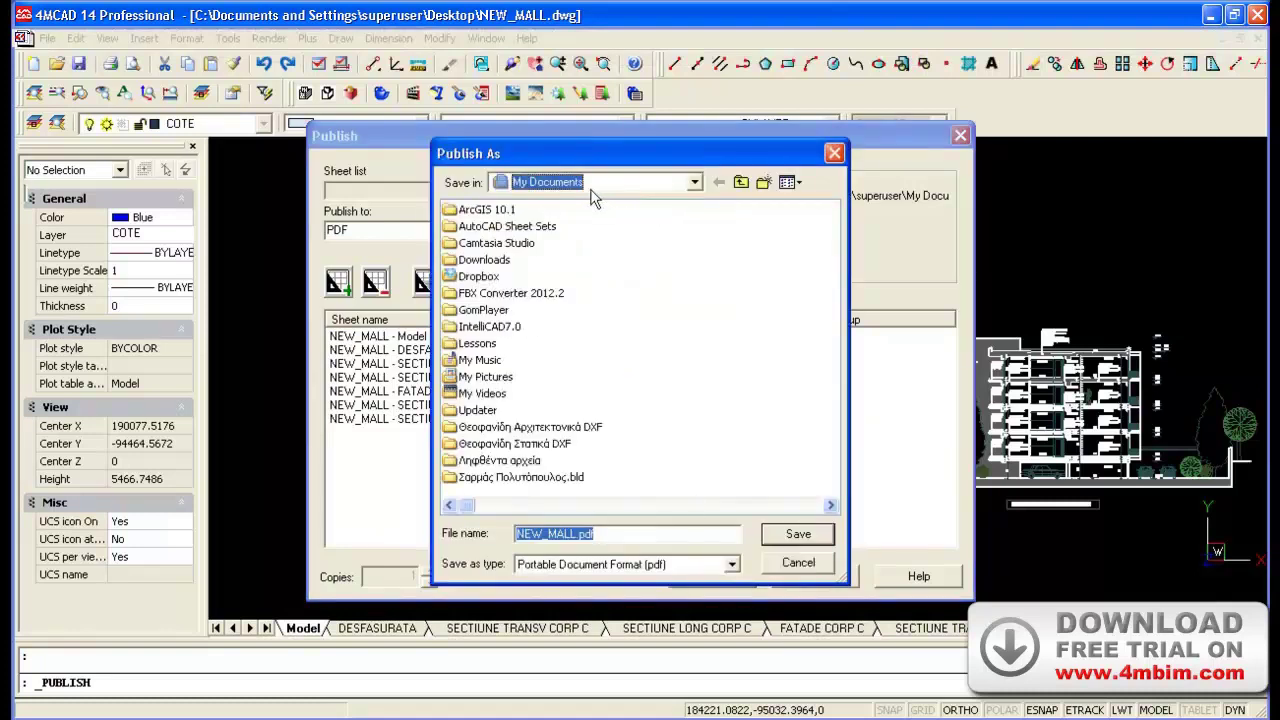
click(570, 188)
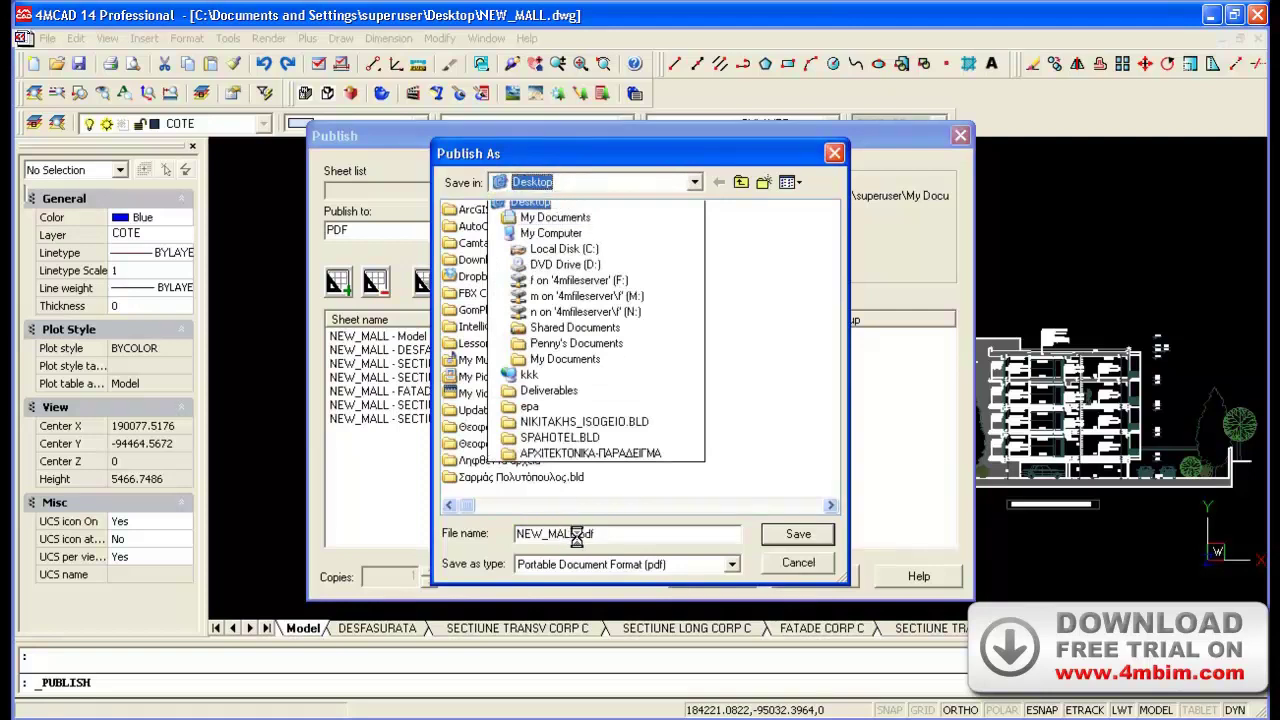
click(576, 534)
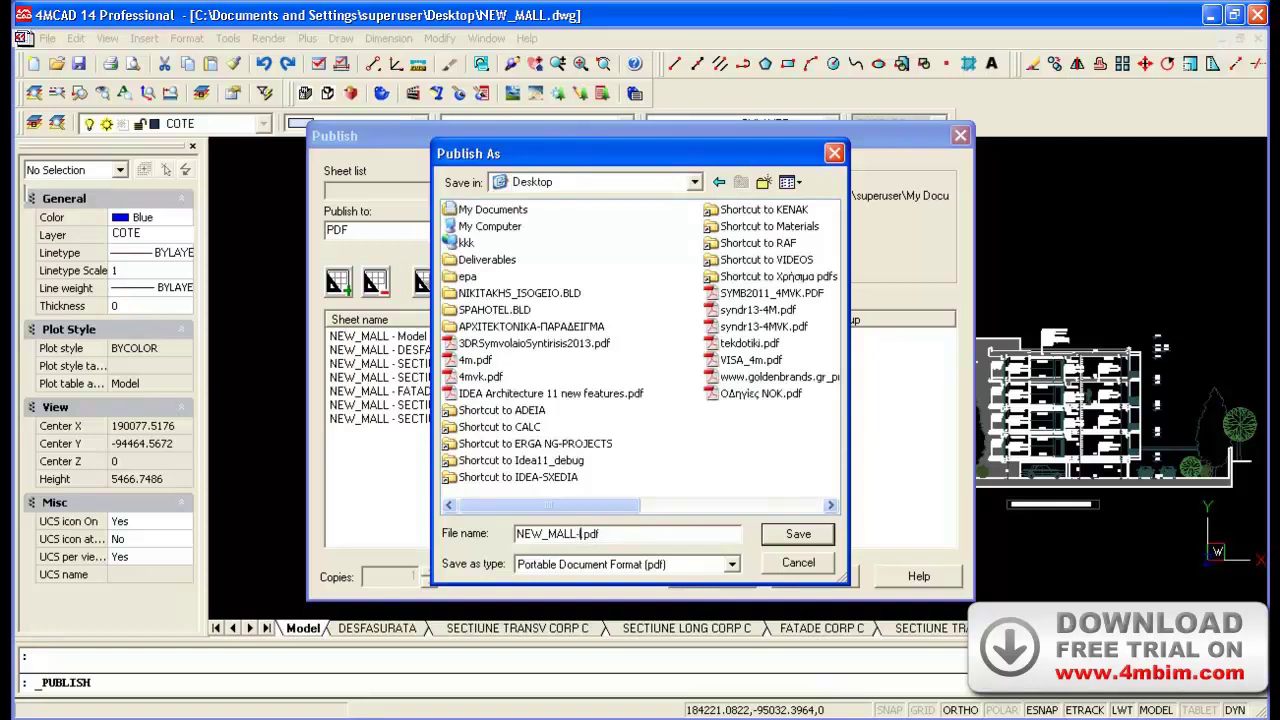
key(Return)
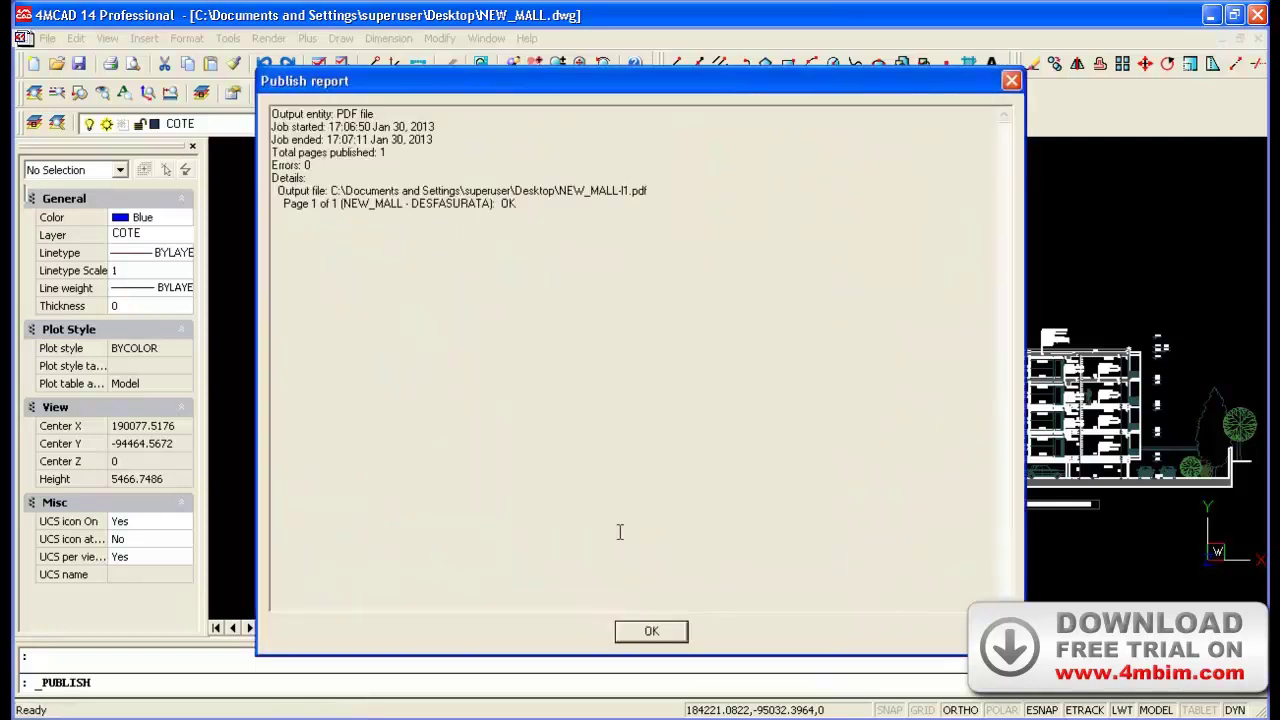
click(640, 634)
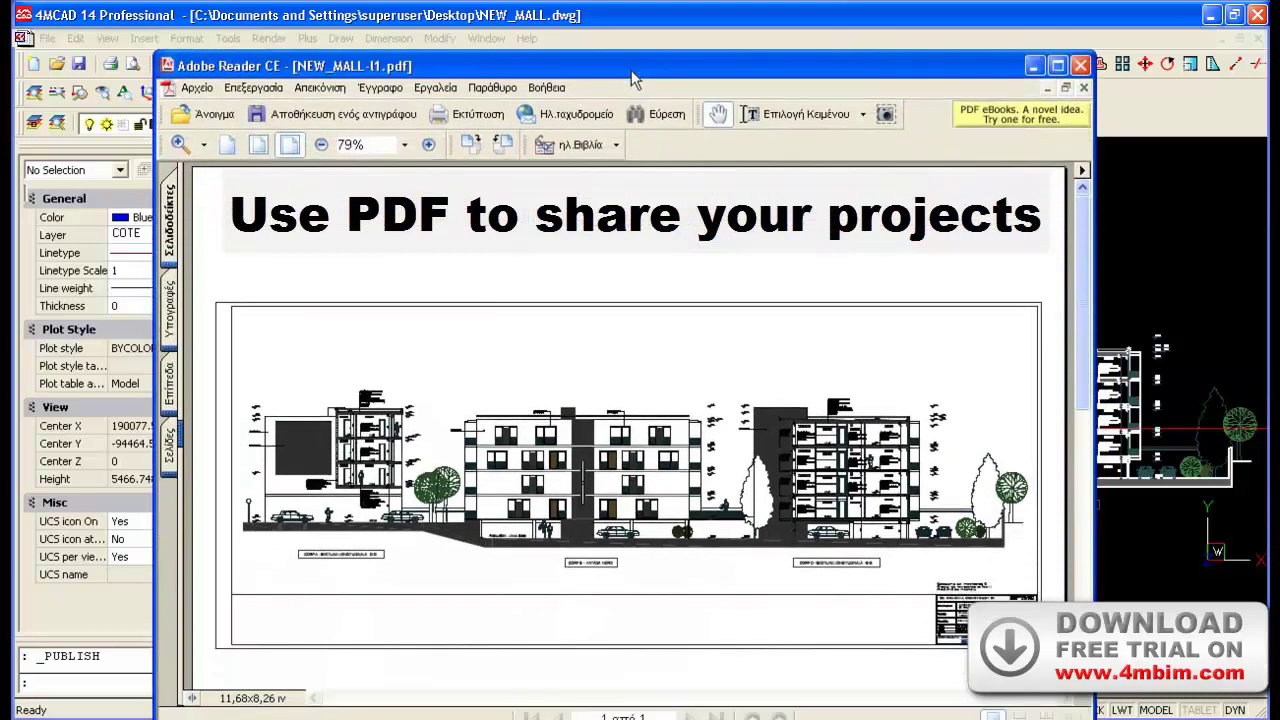
Move the Adobe Reader window up and zoom the PDF to 200%.
mouse_move(631, 70)
mouse_down()
mouse_move(631, 46)
mouse_move(592, 33)
mouse_up()
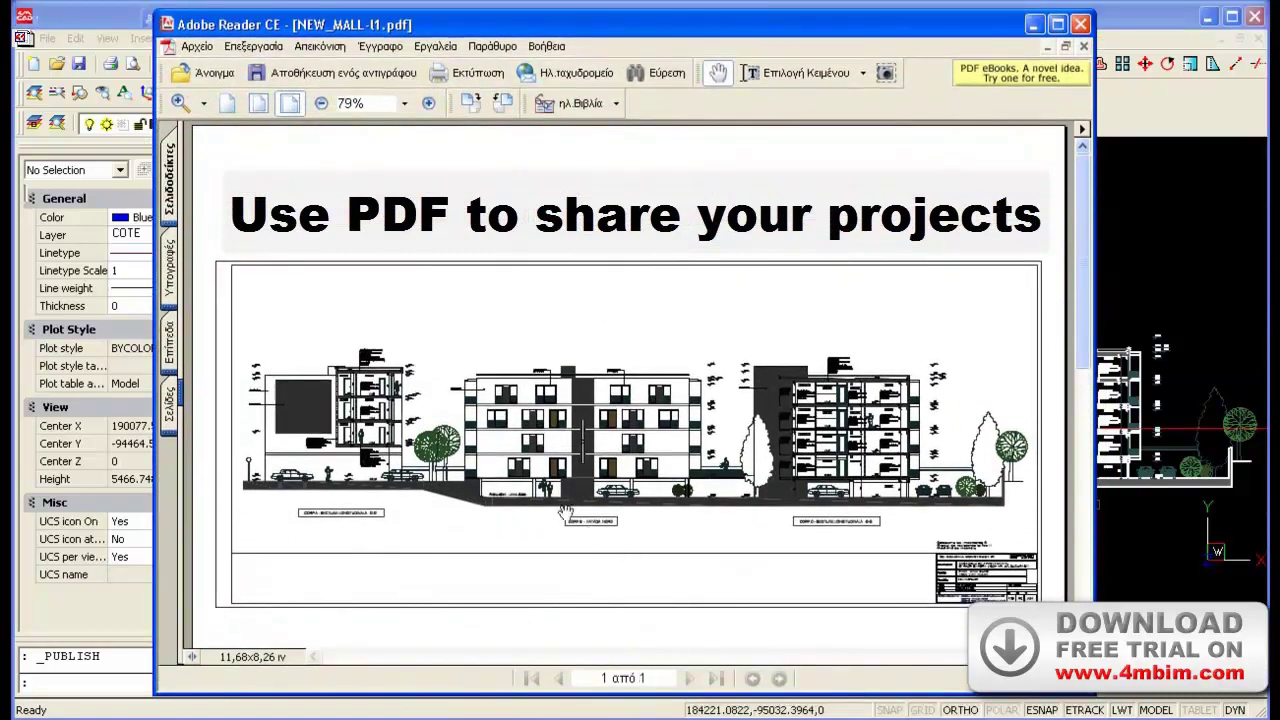
click(428, 104)
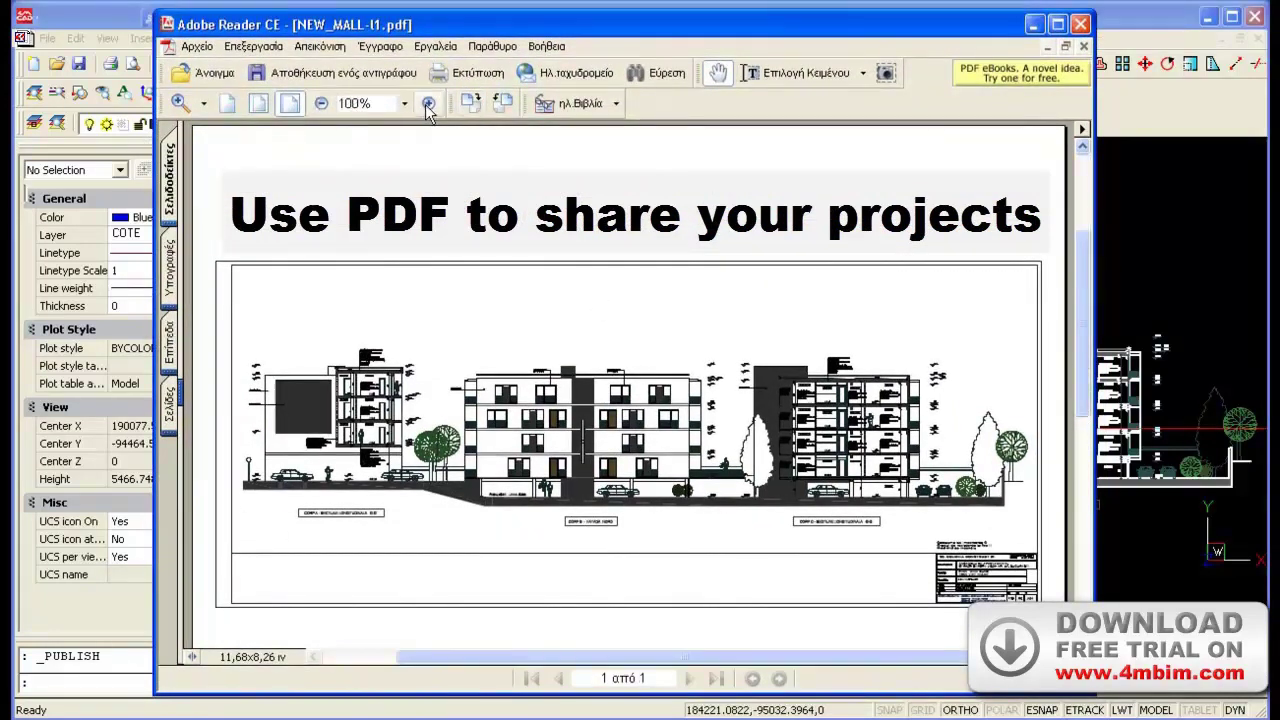
click(428, 104)
click(428, 104)
click(428, 104)
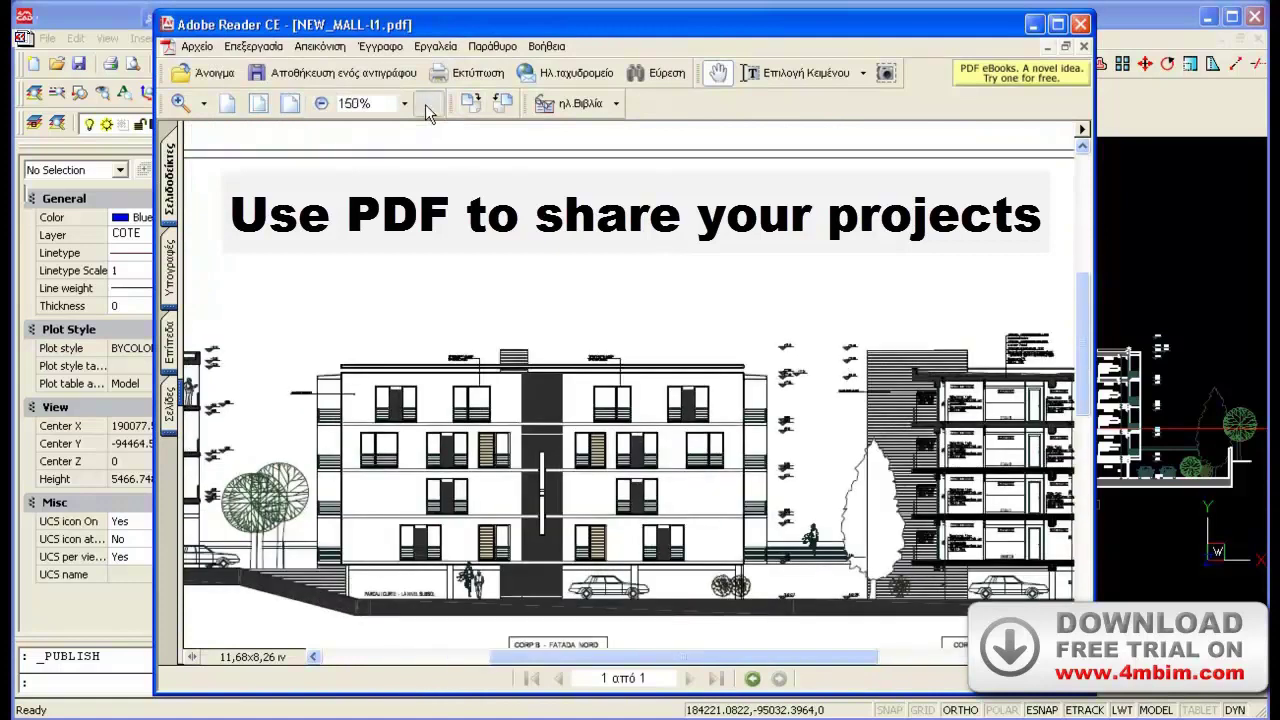
Pan across the left-hand section drawing, then close Adobe Reader.
mouse_move(420, 578)
mouse_down()
mouse_move(779, 480)
mouse_move(302, 457)
mouse_up()
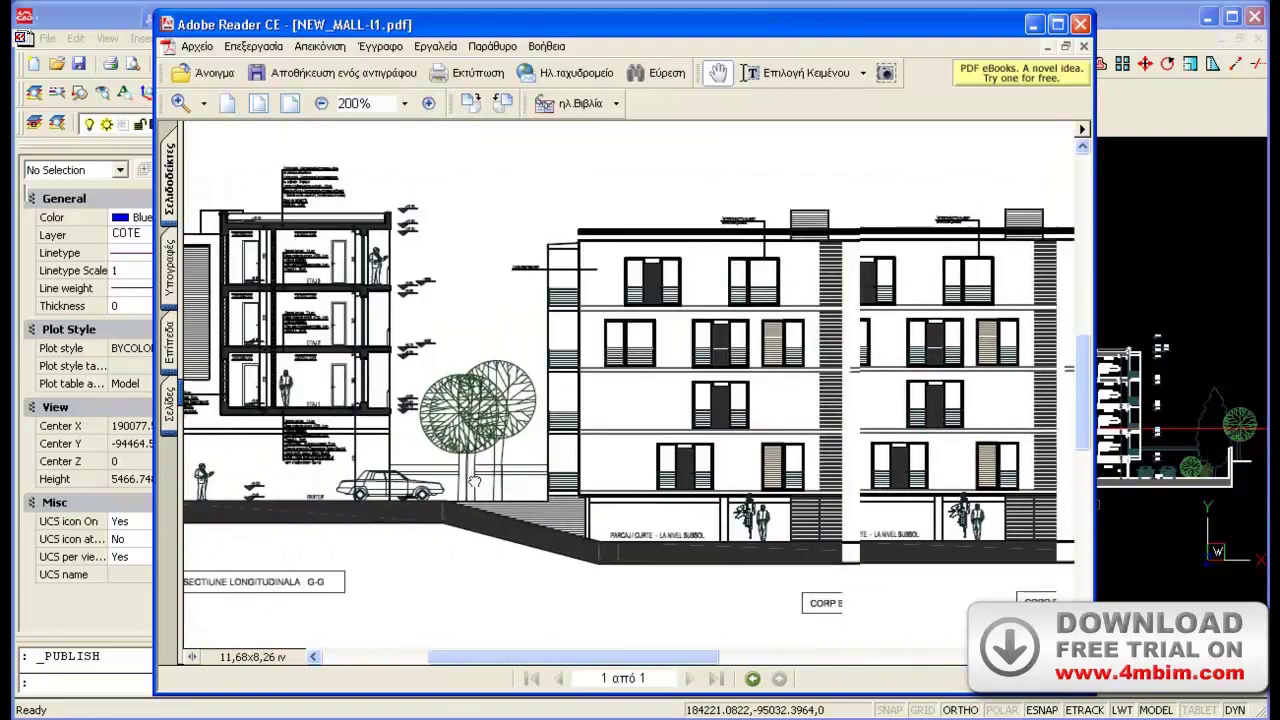
drag(591, 451, 546, 455)
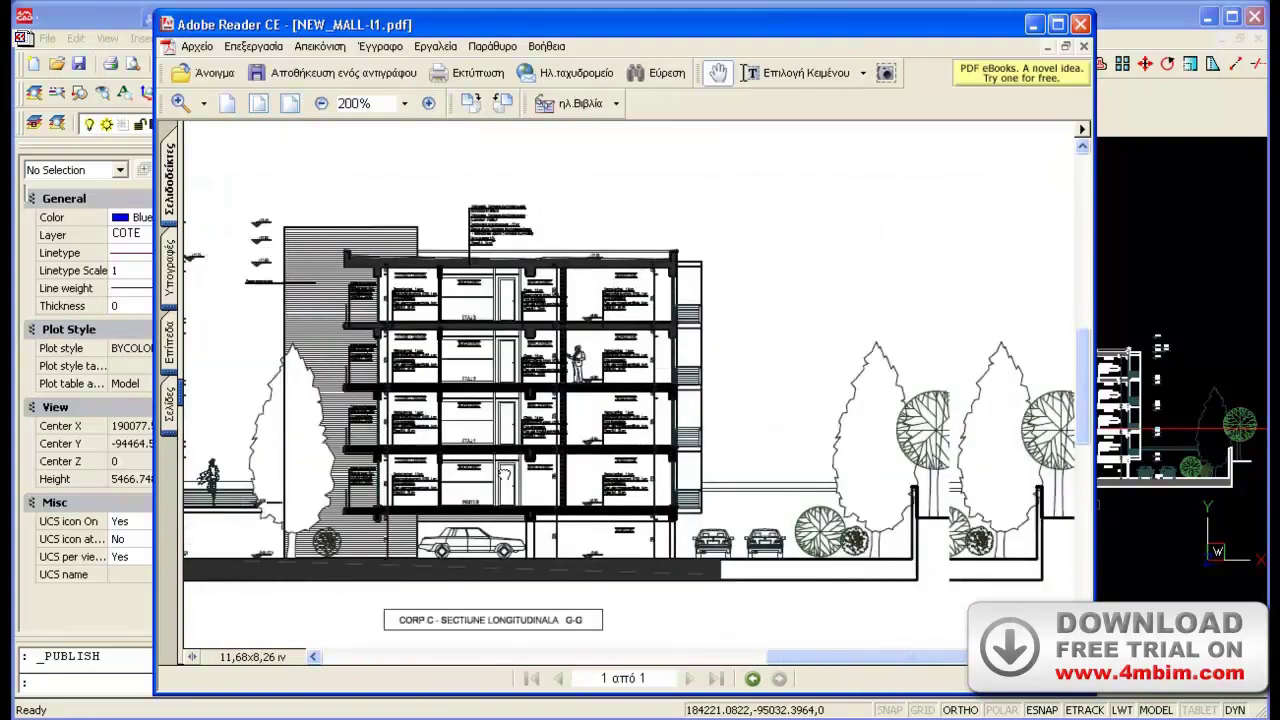
scroll(509, 496, up, 1)
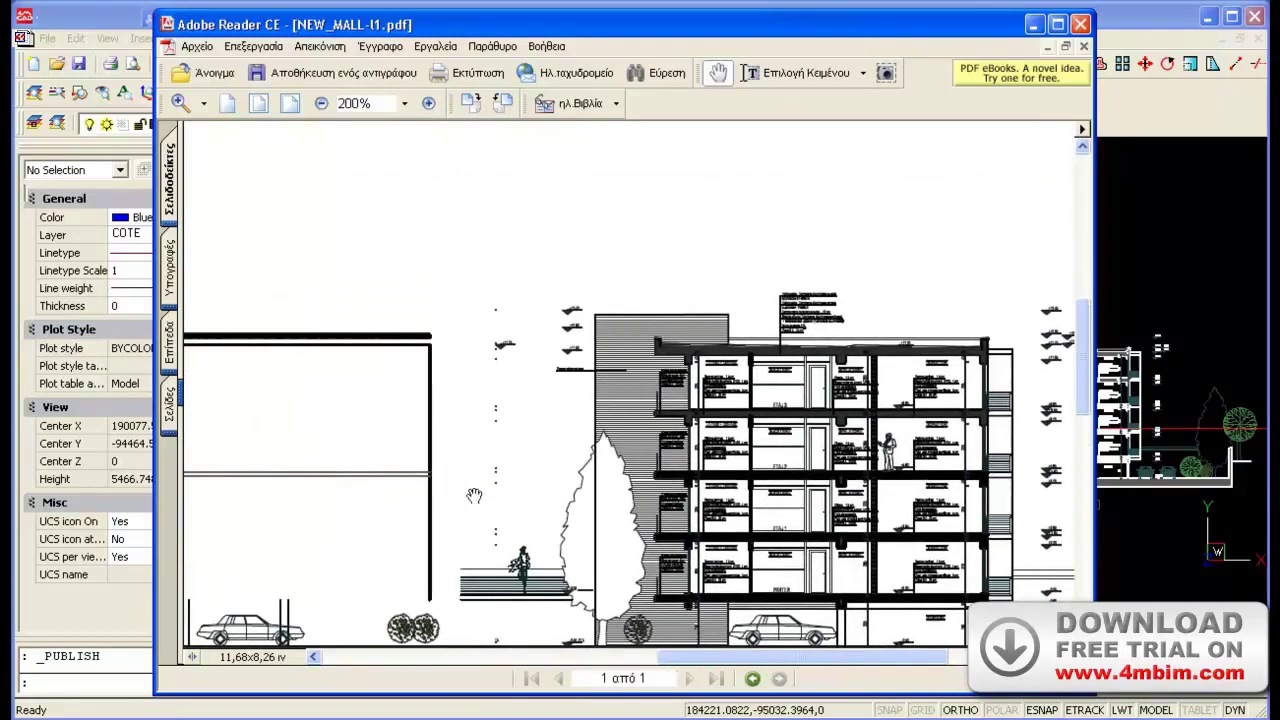
scroll(509, 496, up, 2)
scroll(515, 343, down, 2)
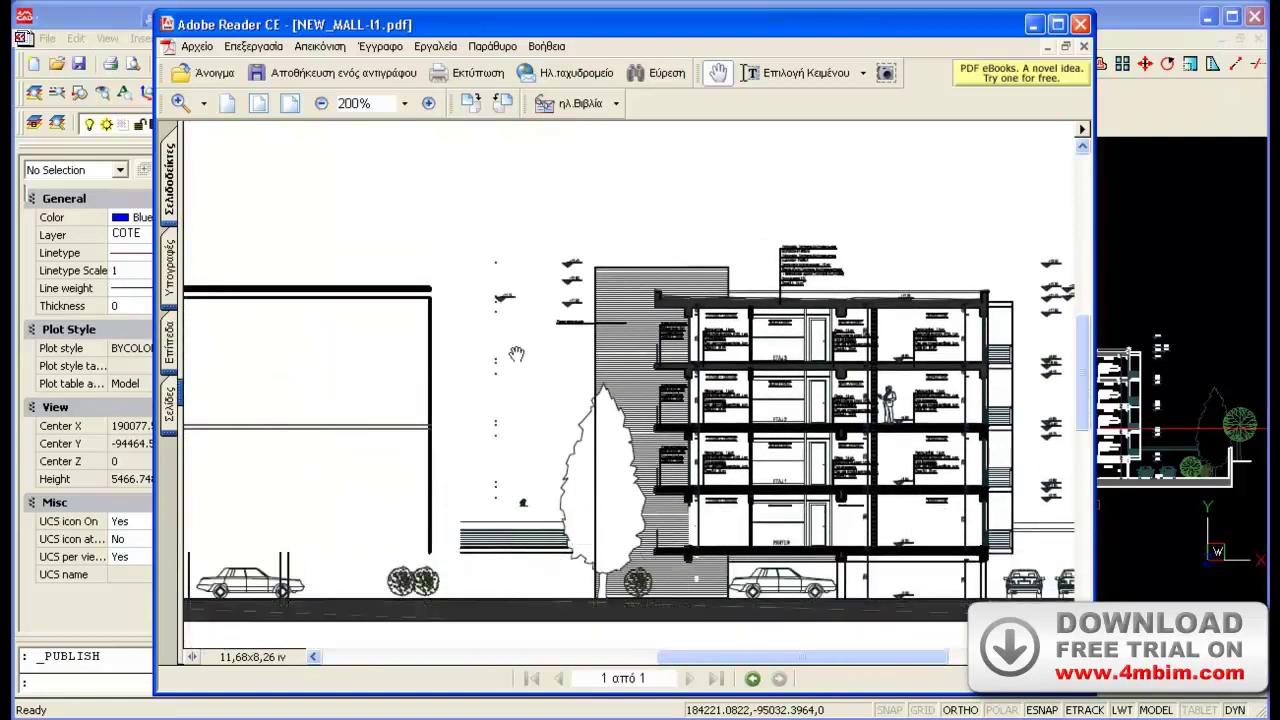
click(1081, 24)
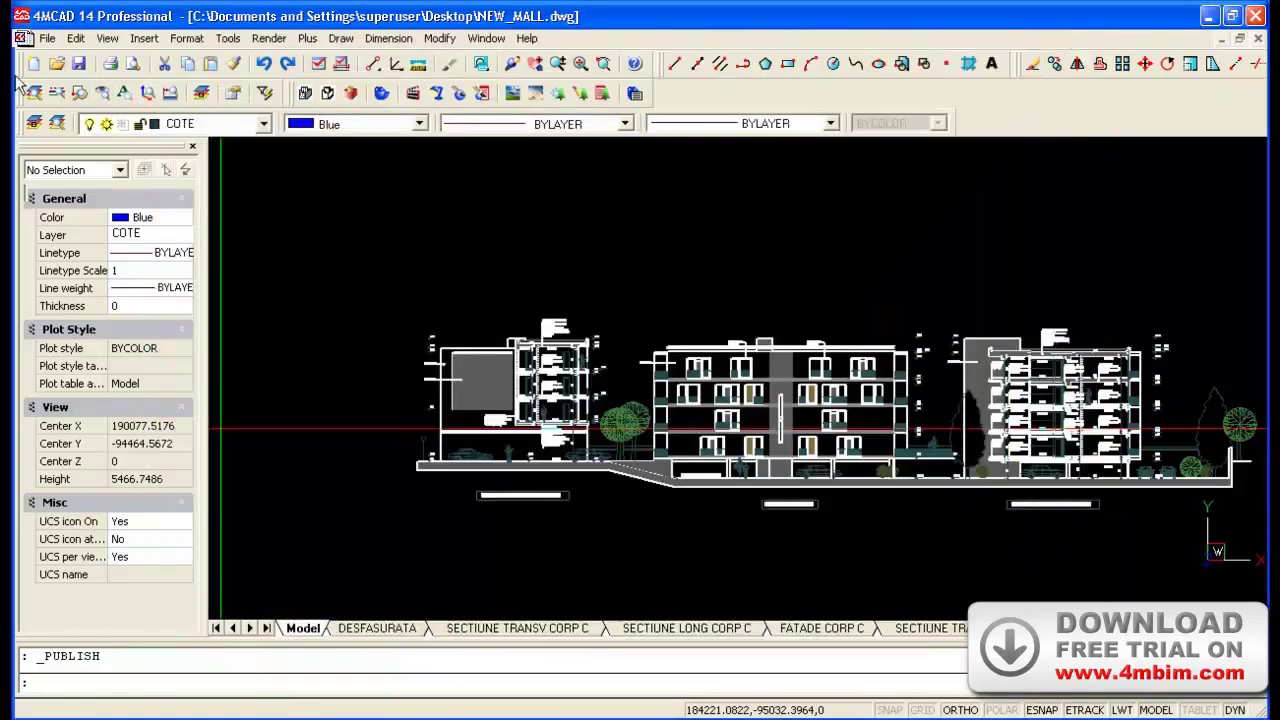
Create a new drawing from the default template.
click(33, 64)
key(Return)
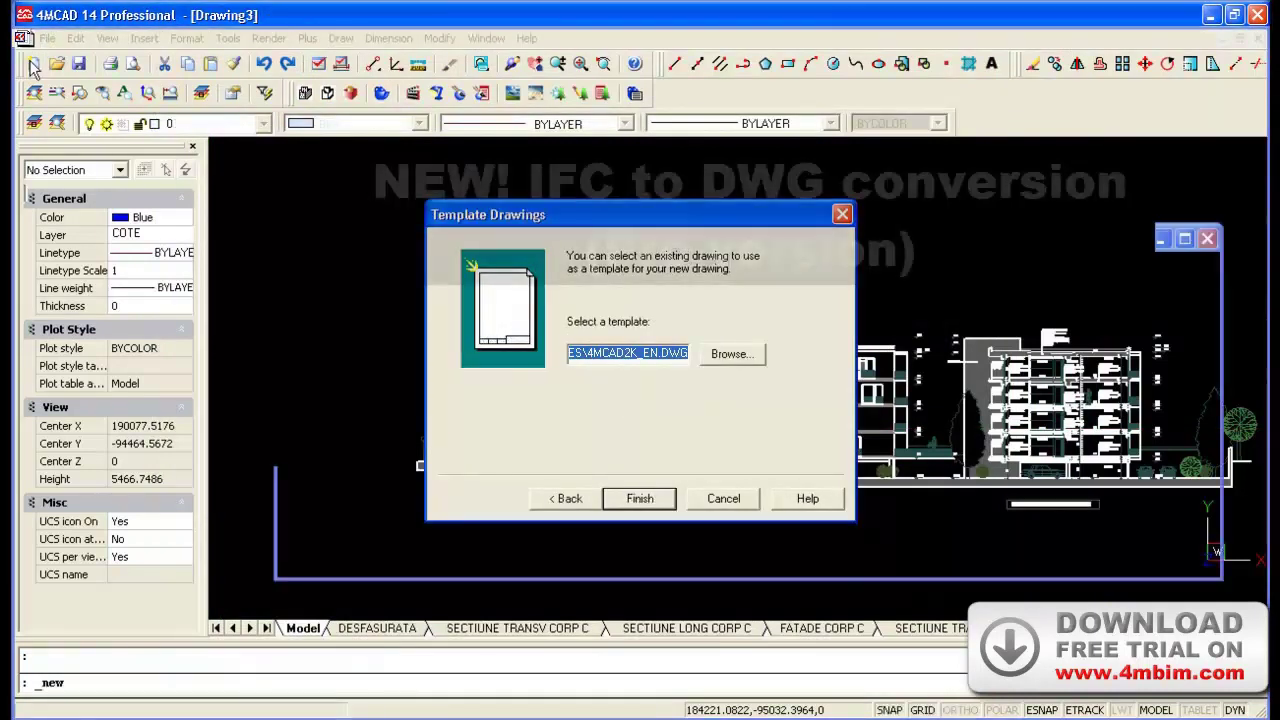
key(Return)
Import the IFC building file into the new drawing.
click(47, 38)
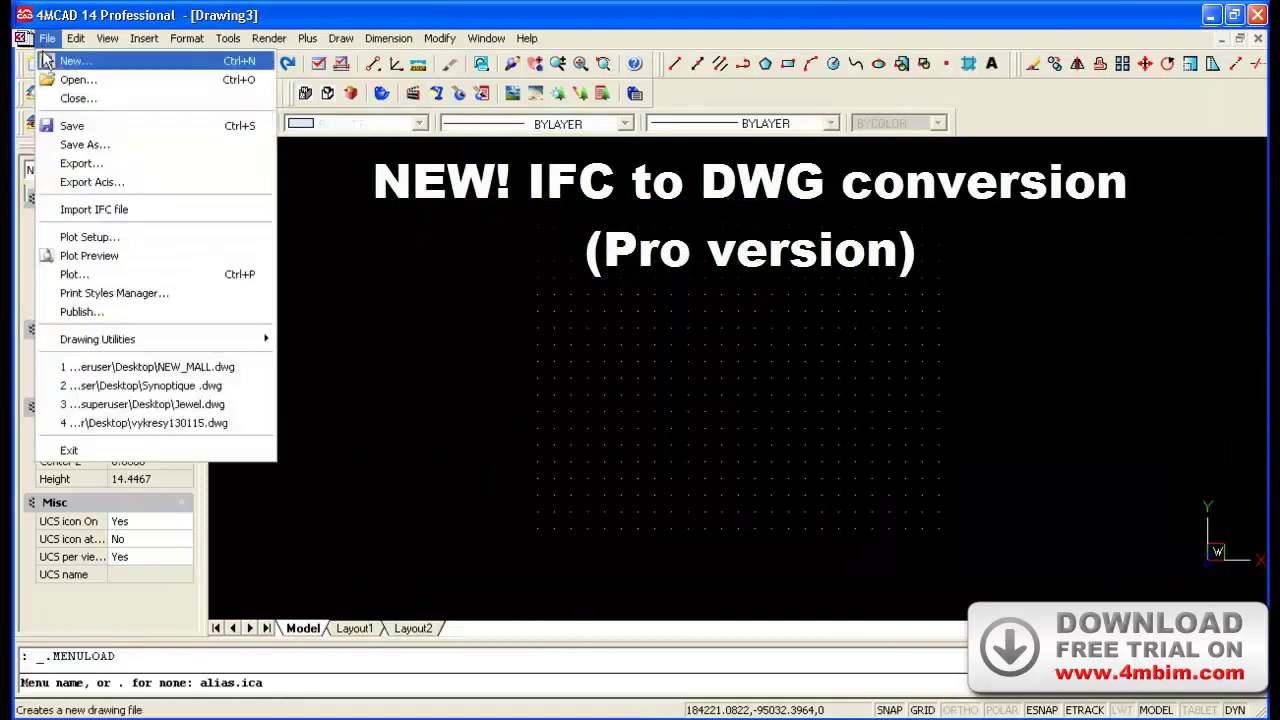
click(84, 209)
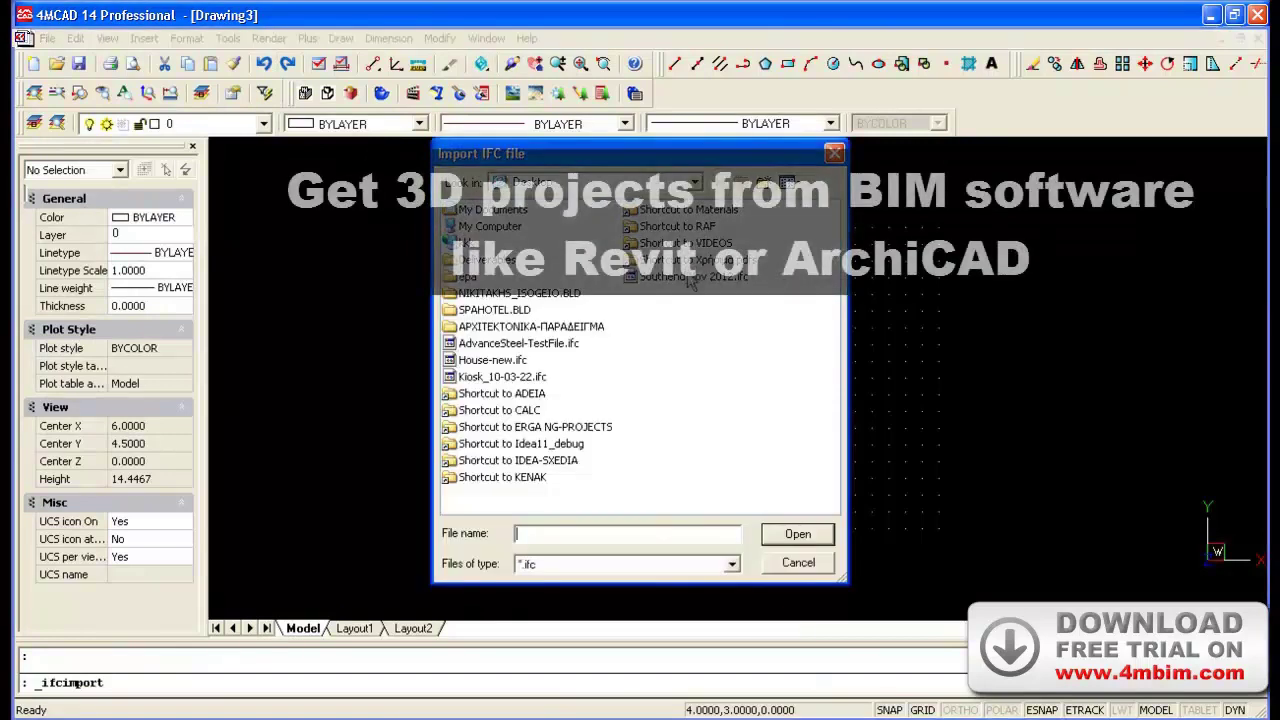
click(778, 533)
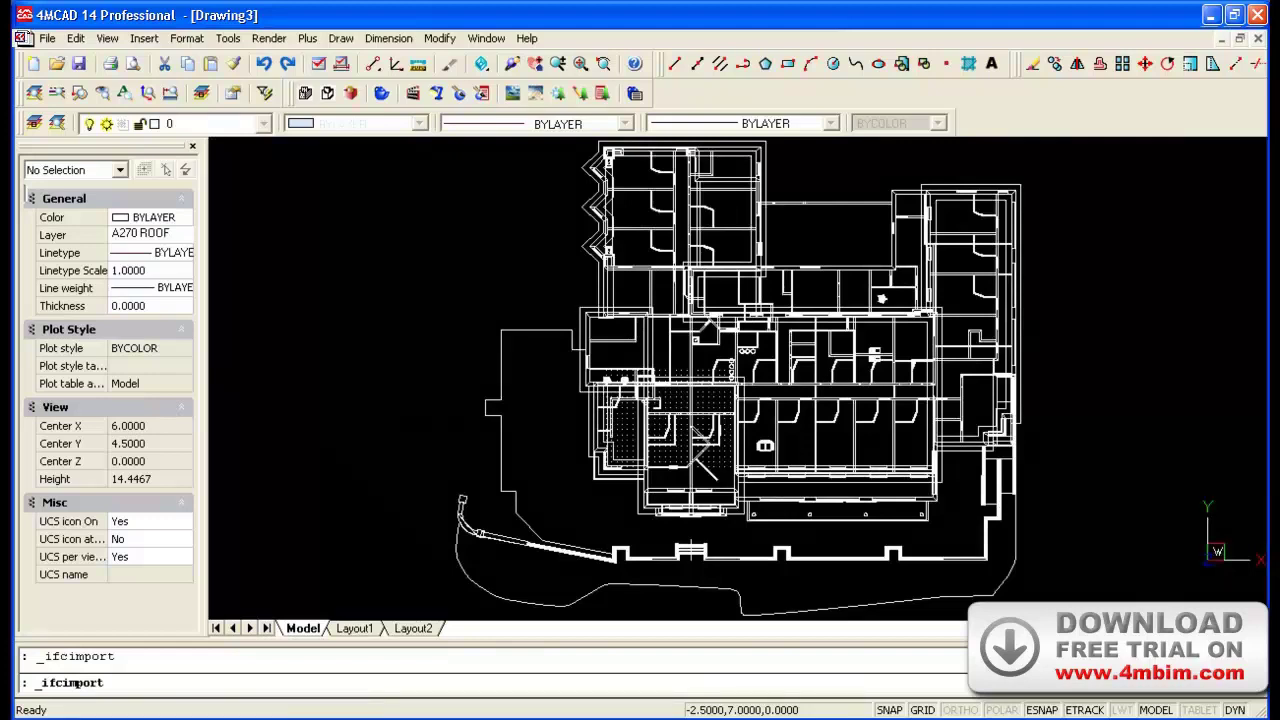
Show the IFC building in isometric view, shaded and zoomed in, then orbit it to another angle.
click(481, 63)
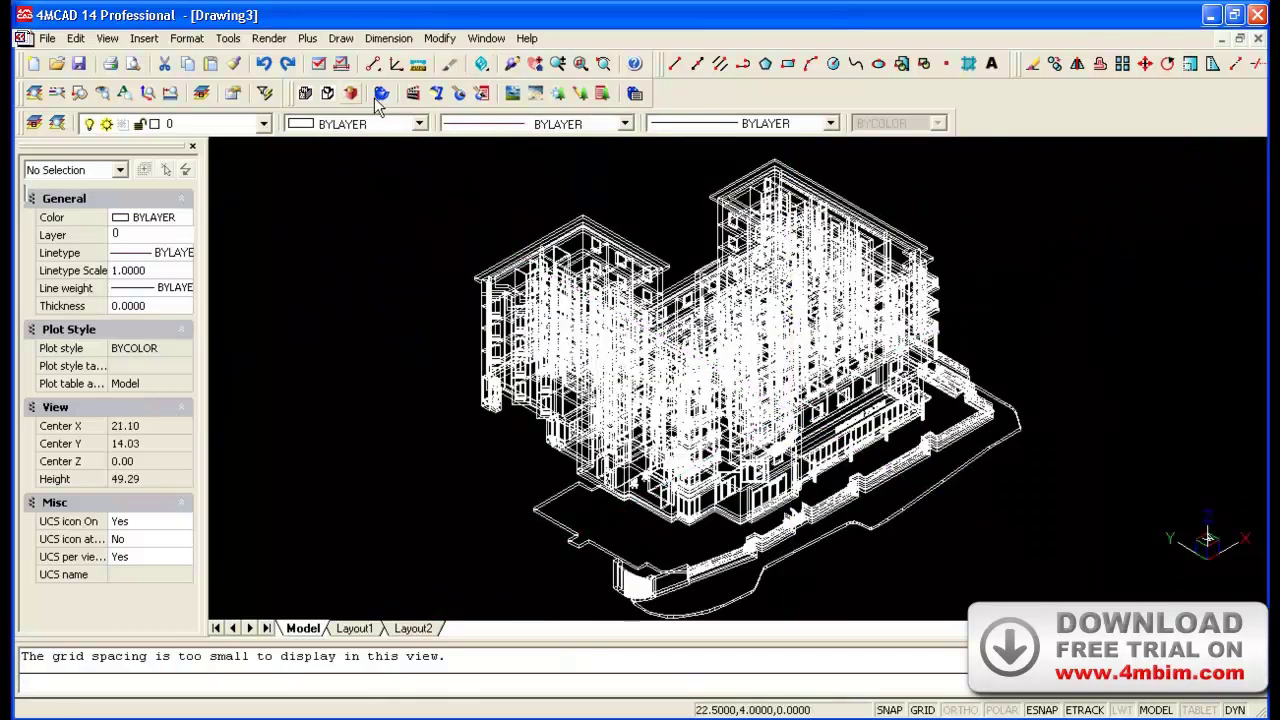
click(379, 96)
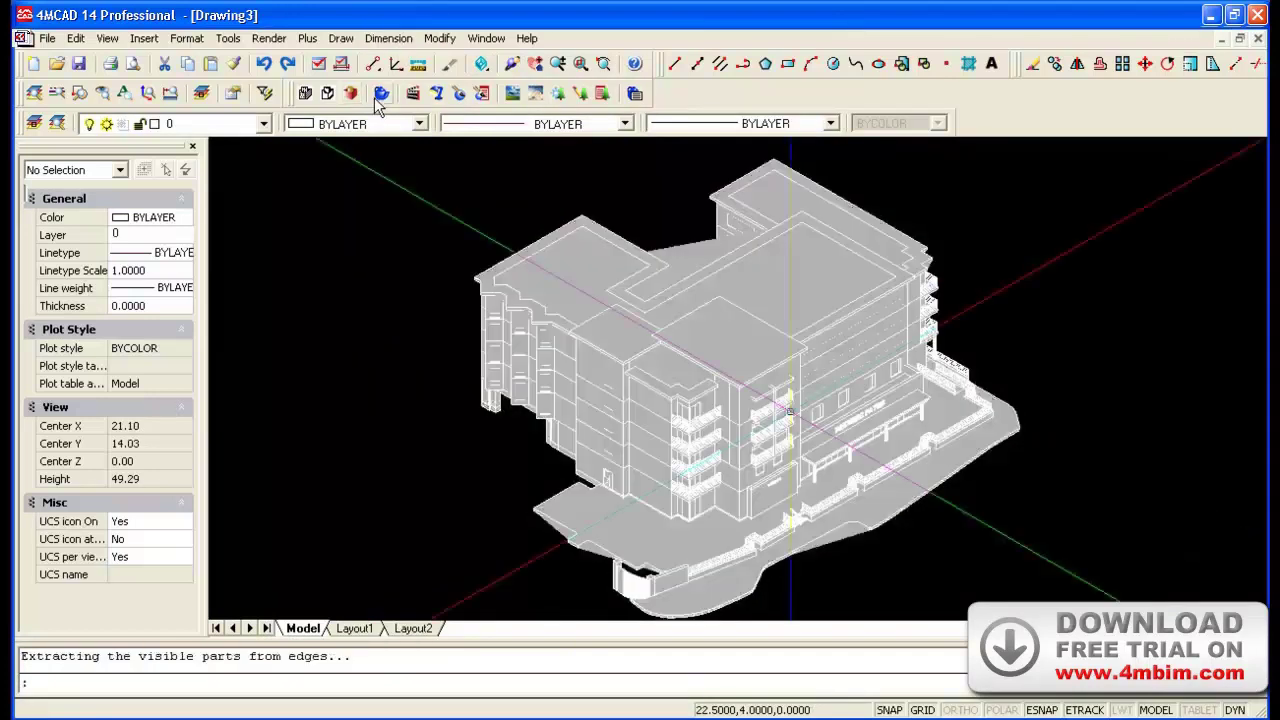
scroll(920, 505, up, 2)
click(381, 93)
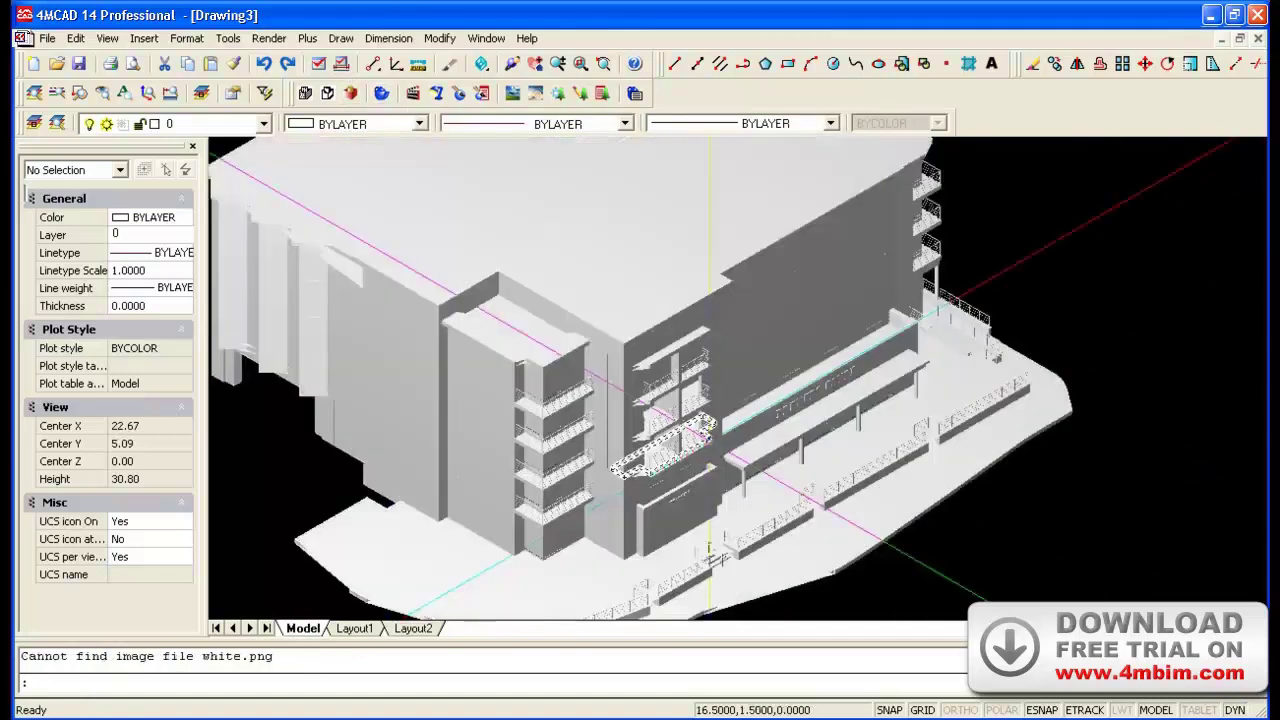
click(511, 63)
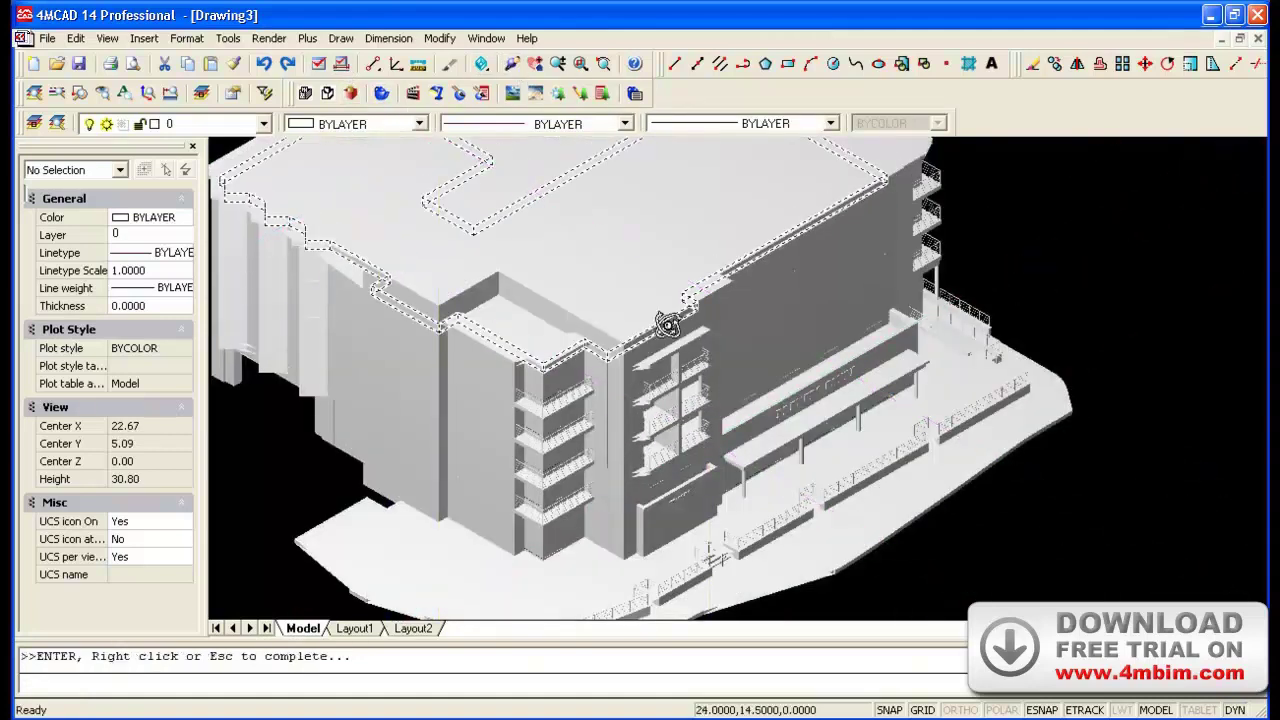
mouse_move(943, 557)
mouse_down()
mouse_move(763, 534)
mouse_move(903, 415)
mouse_move(1111, 477)
mouse_move(897, 520)
mouse_move(873, 556)
mouse_move(839, 512)
mouse_up()
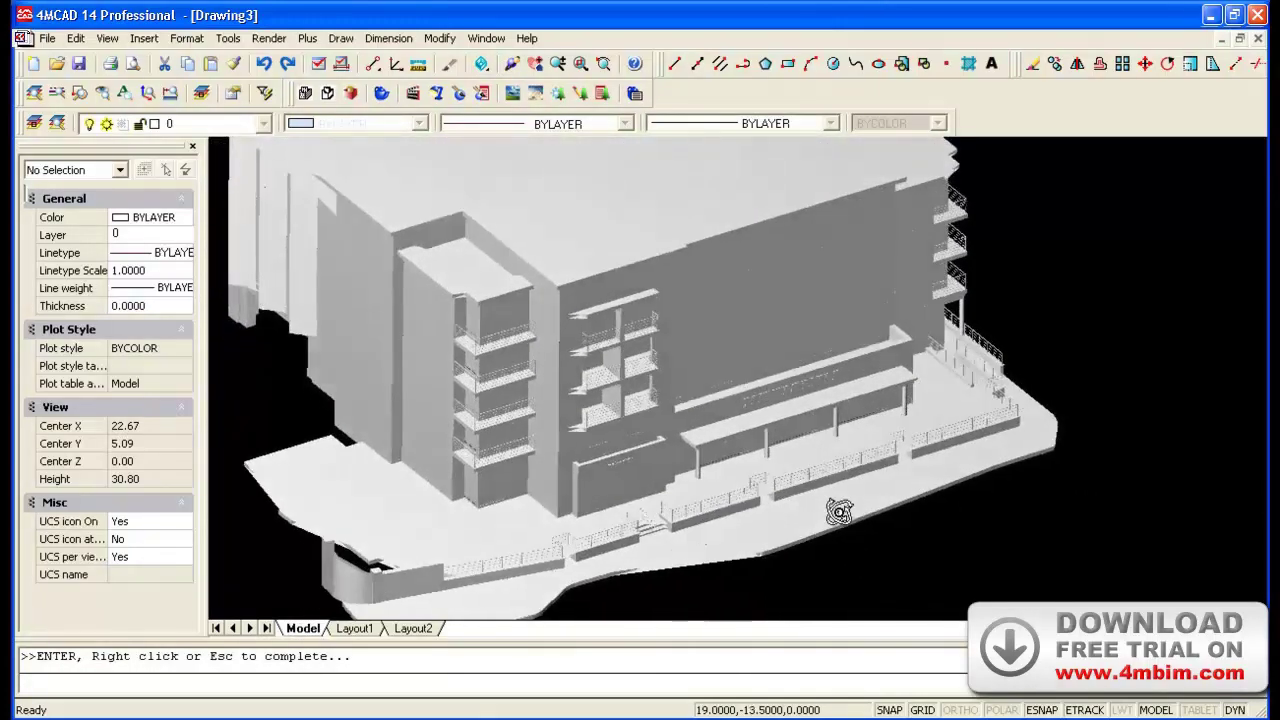